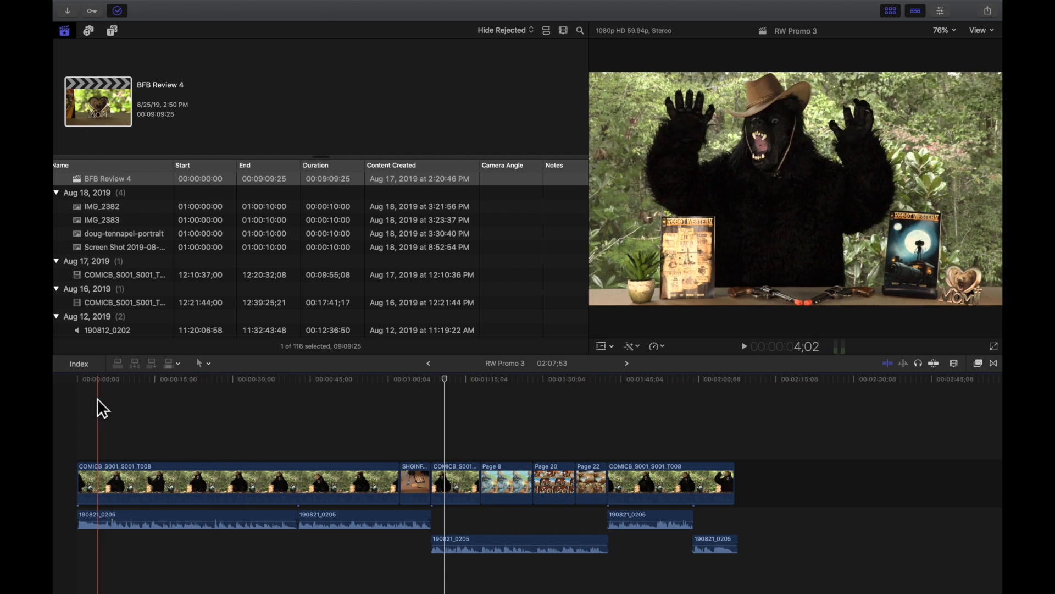
- Play back the comic page section of the timeline and return to the Page 8 clip
left_click(520, 427)
key("space")
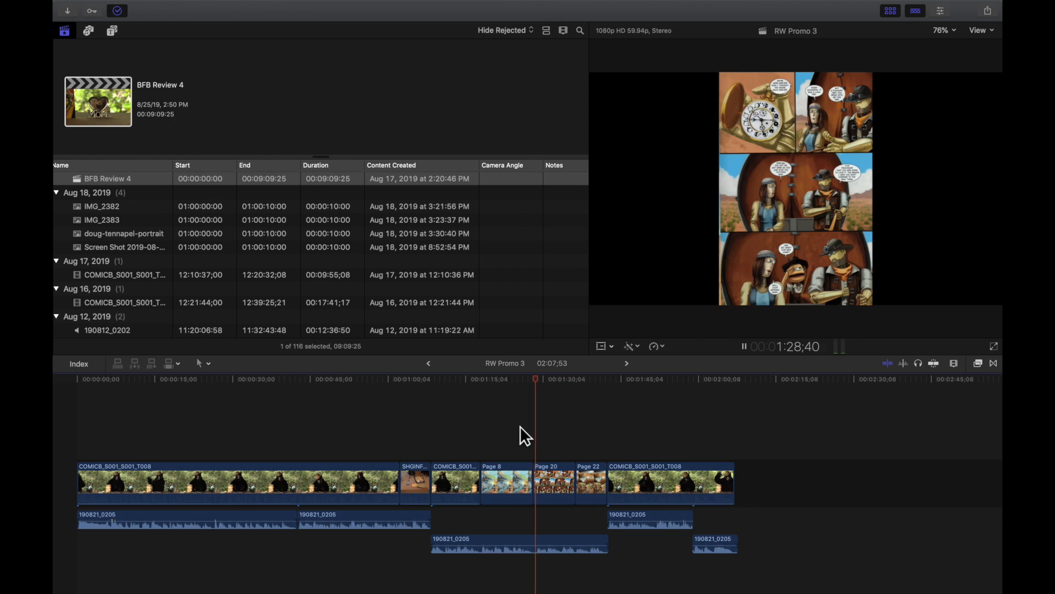
key("space")
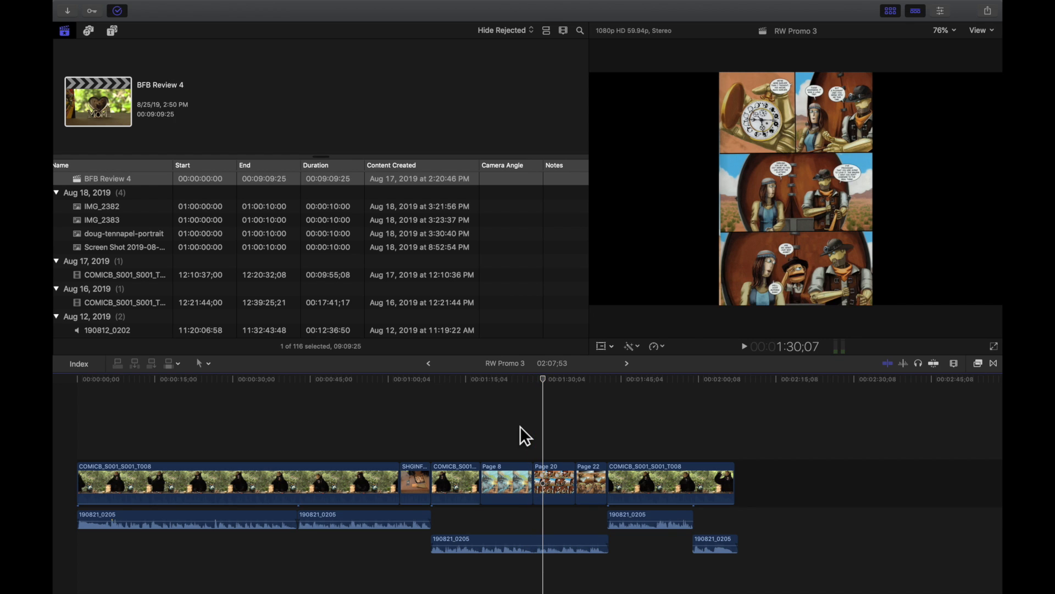
left_click(508, 426)
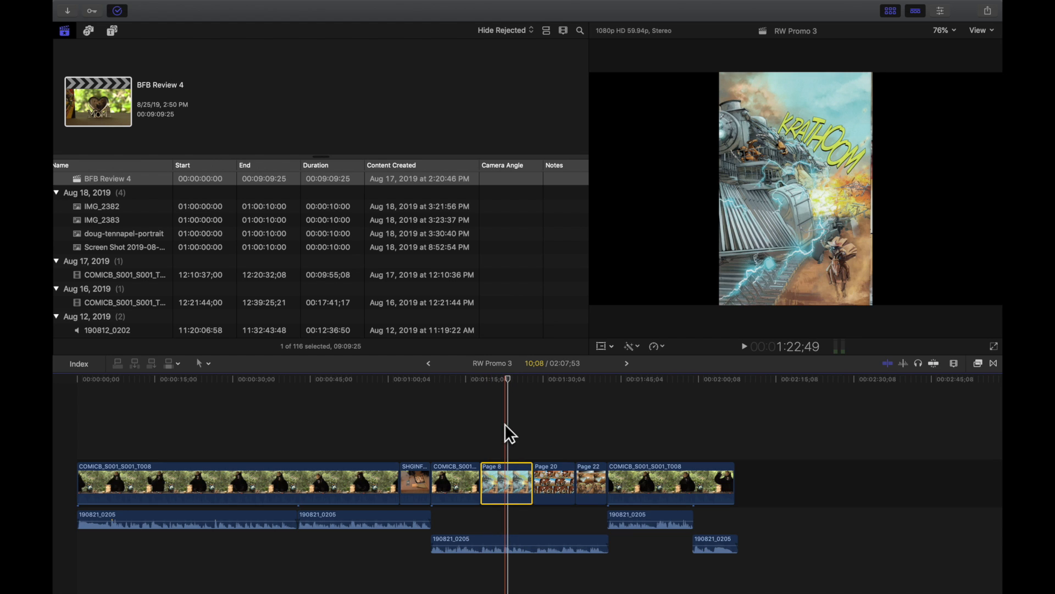
left_click(499, 419)
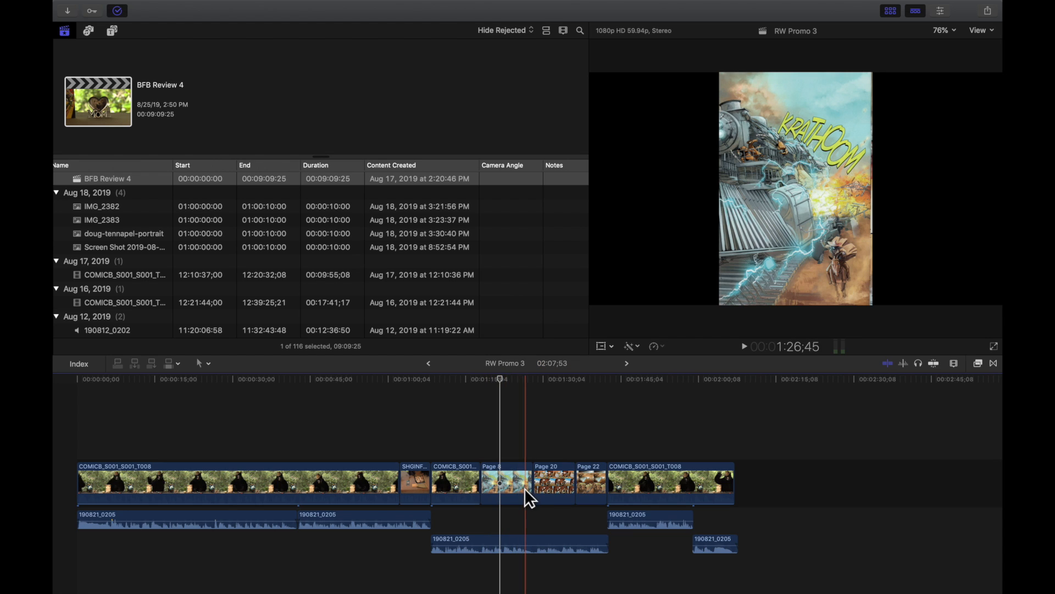
- View the Page 8 clip full screen to check how the page fills the frame
left_click(524, 488)
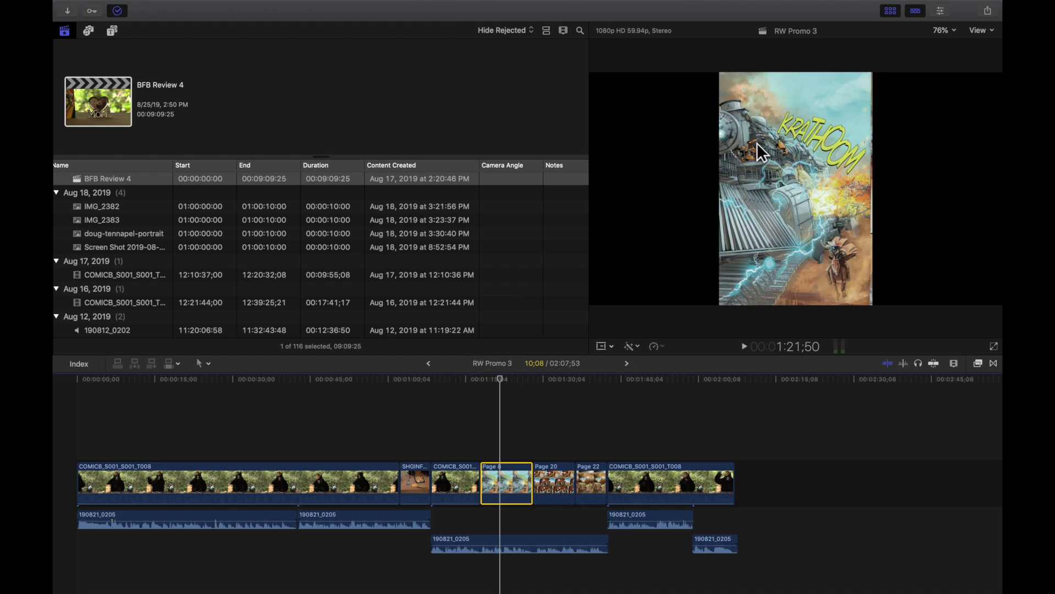
left_click(994, 345)
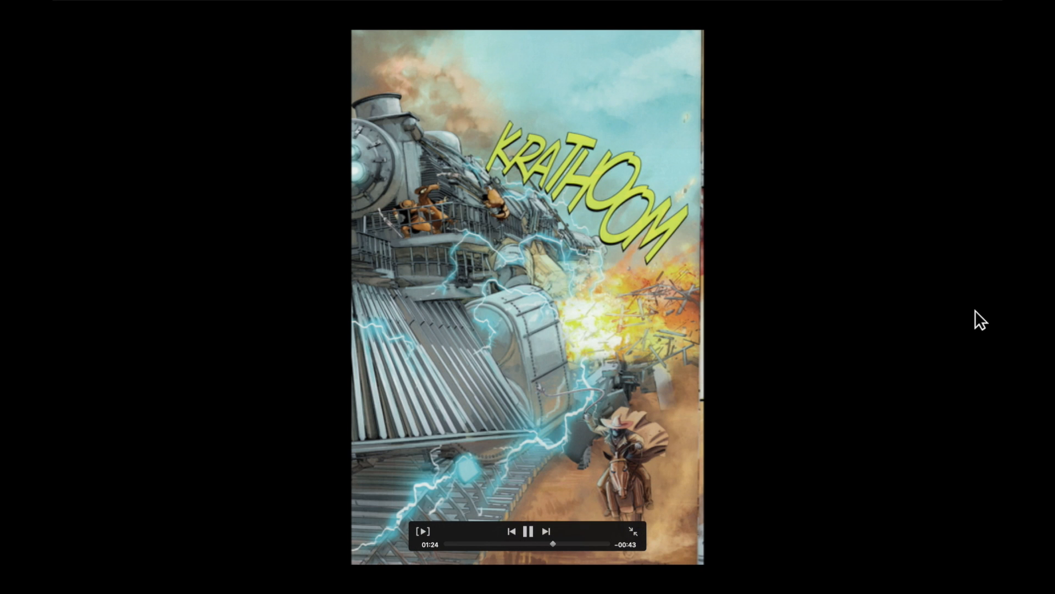
key("Escape")
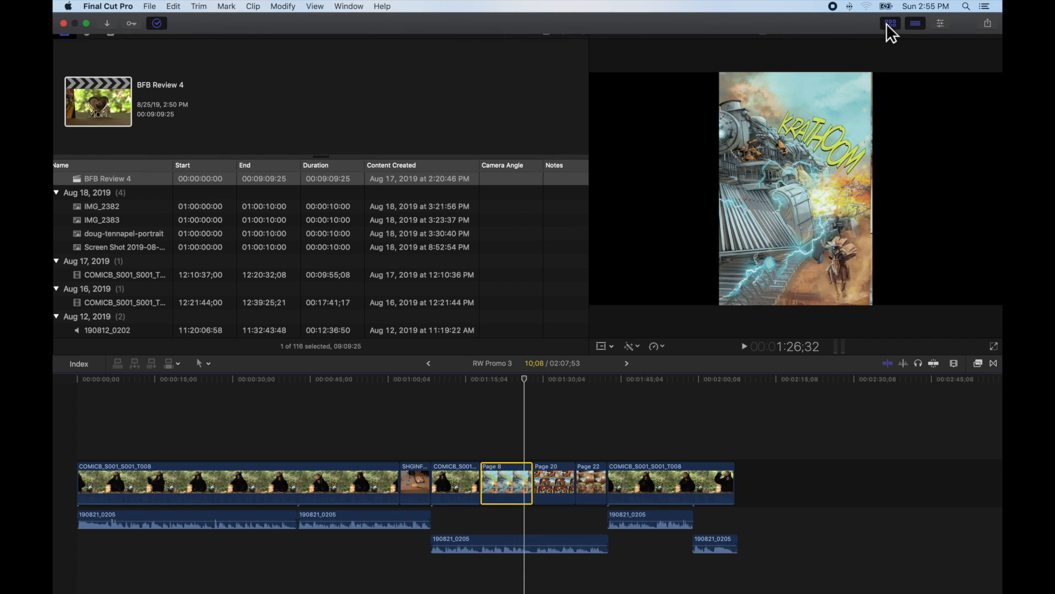
- Replace the media browser with the inspector and set the Page 8 clip's overall scale to 200%
left_click(889, 23)
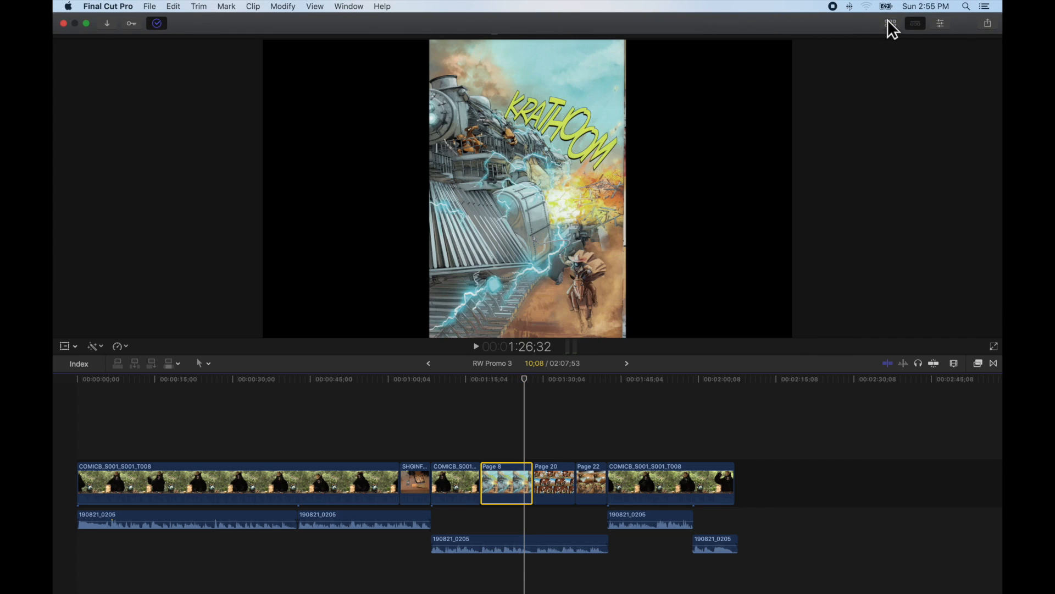
left_click(940, 11)
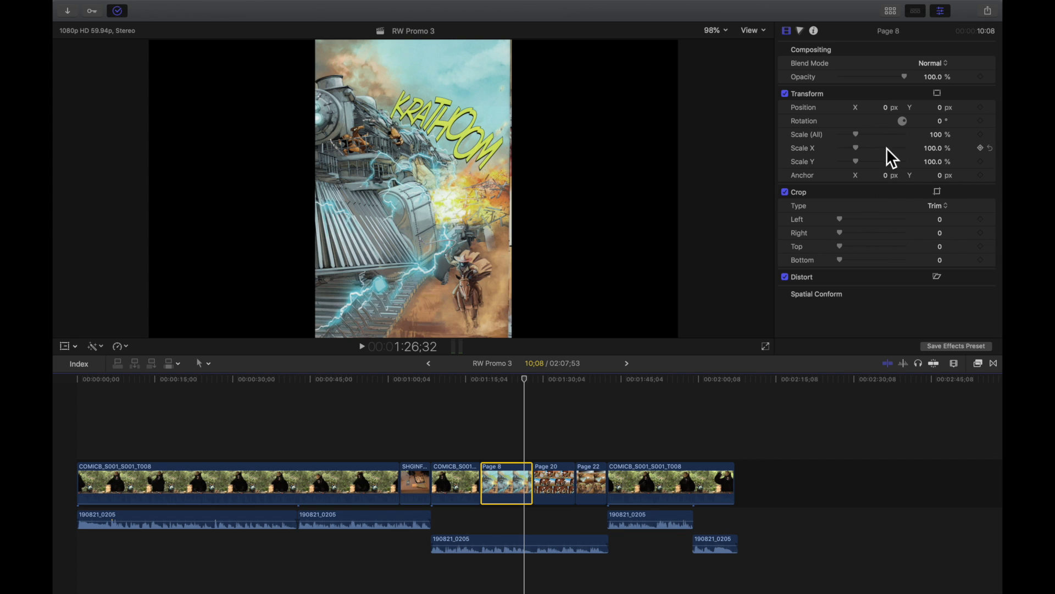
mouse_move(855, 132)
left_mouse_down()
mouse_move(880, 131)
mouse_move(859, 132)
mouse_move(870, 132)
left_mouse_up()
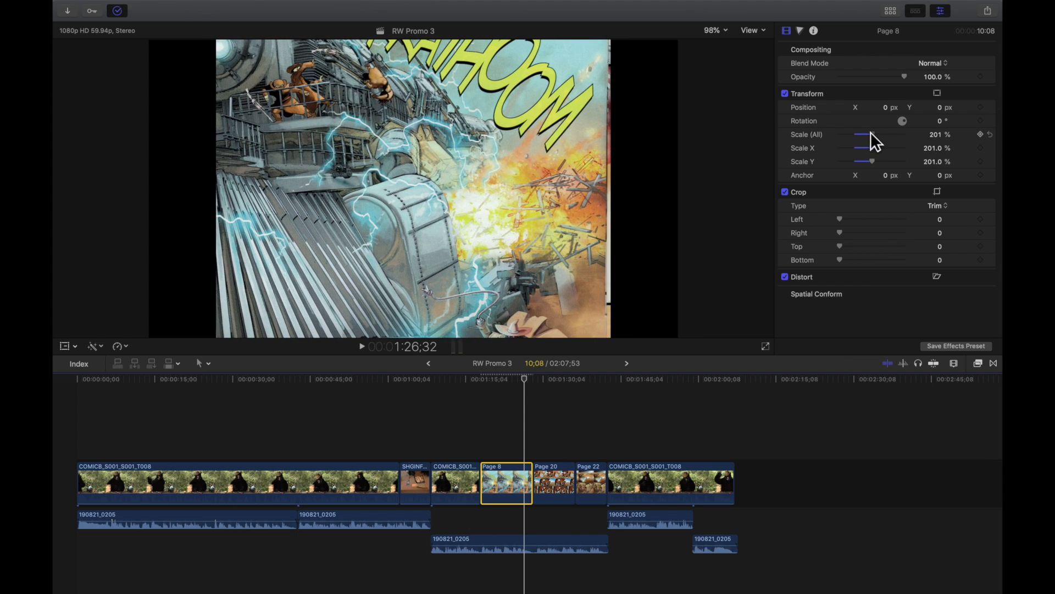
left_click(940, 138)
type("200")
key("Return")
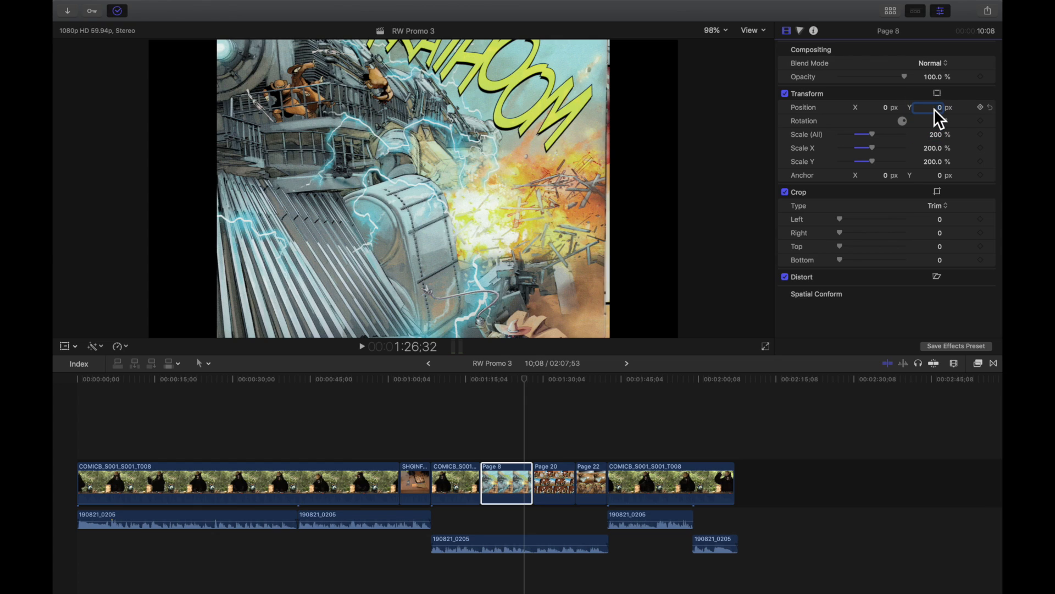
- Try vertical positions of -500 px and -300 px for the Page 8 clip
type("-155")
key("BackSpace")
key("BackSpace")
key("BackSpace")
type("500")
key("Return")
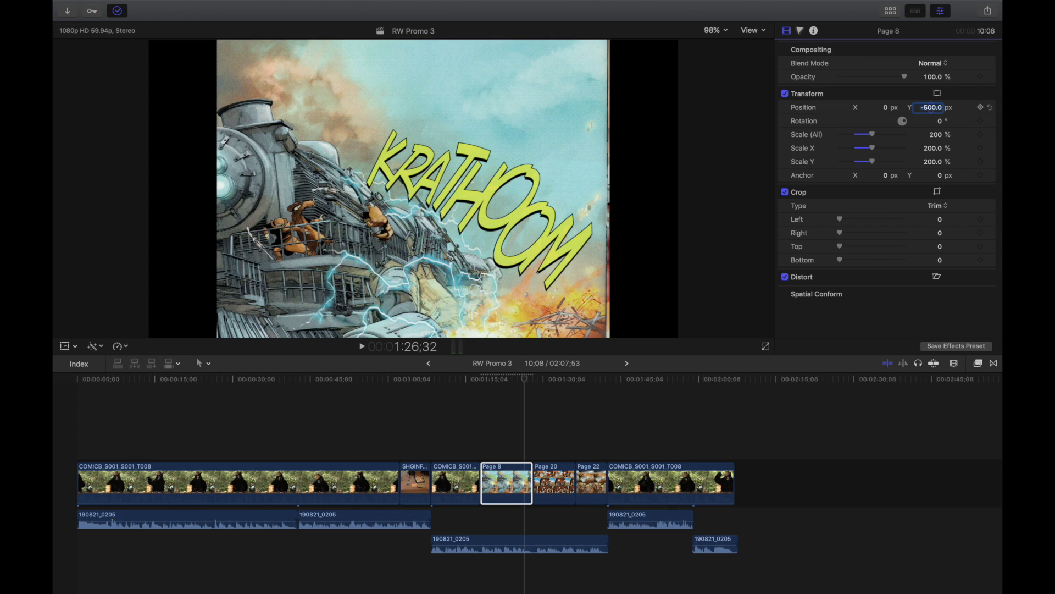
type("-300")
key("Return")
- Set the Page 8 clip's vertical position to -250 px
type("-")
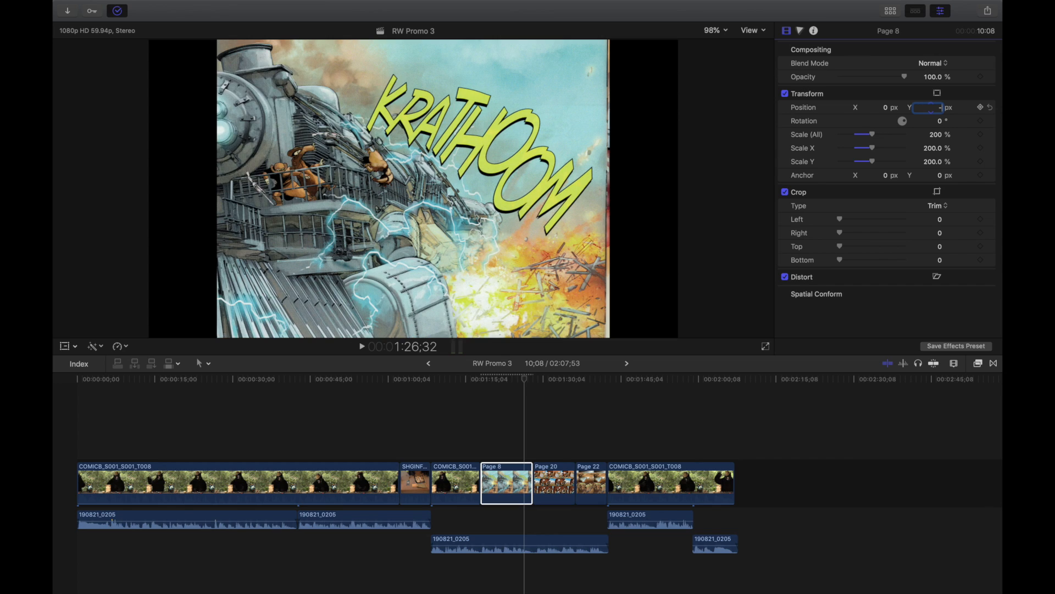
type("250")
key("Return")
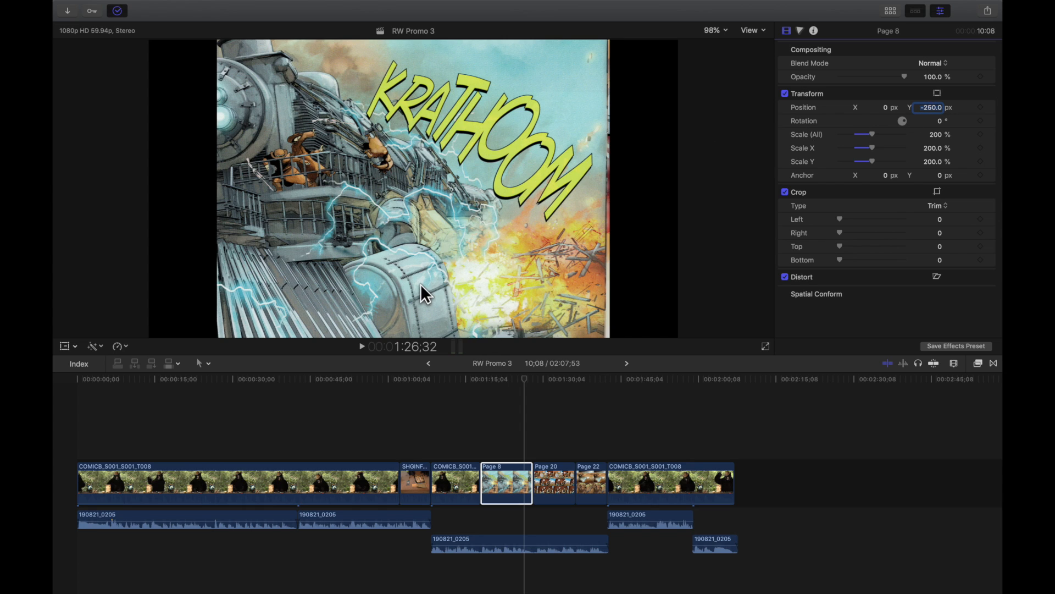
- Add a position keyframe at the first frame of the Page 8 clip
left_click(499, 424)
key("Up")
left_click(504, 475)
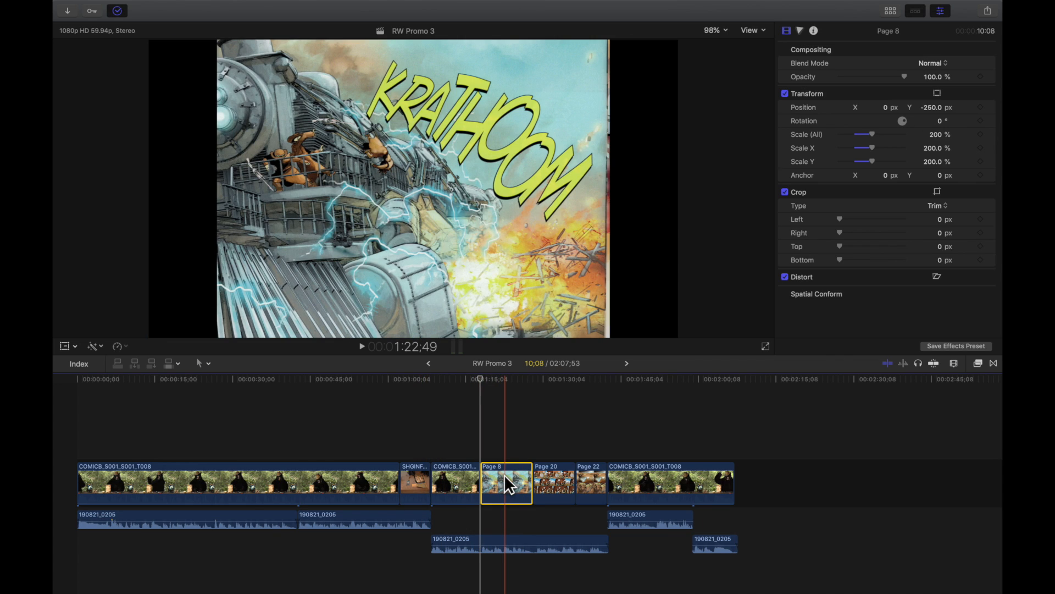
left_click(981, 107)
- Keyframe the Page 8 clip's vertical position to 250 px at its last frame
left_click(509, 414)
key("Down")
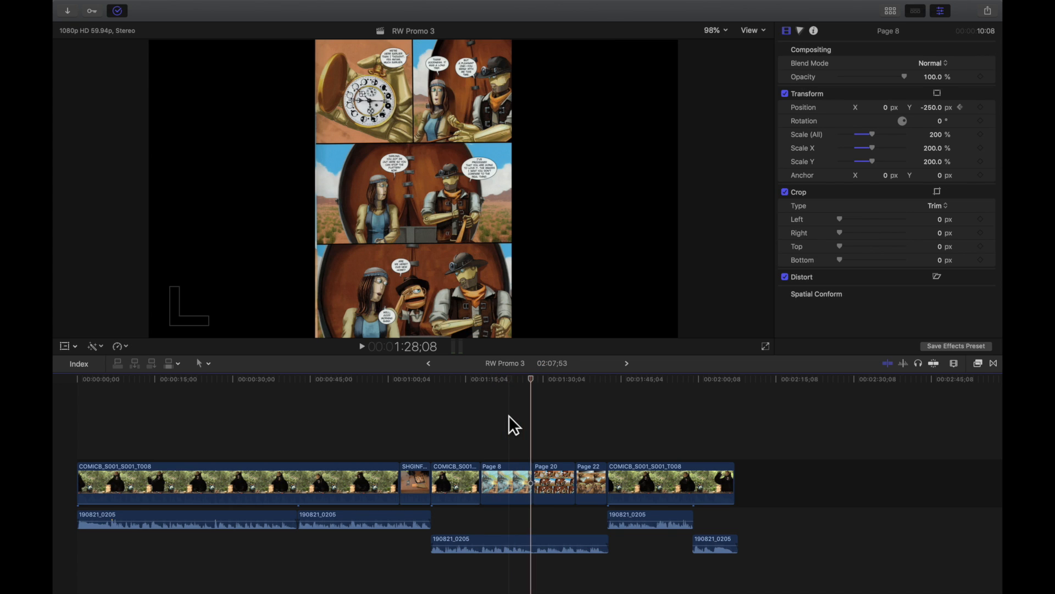
left_click(518, 476)
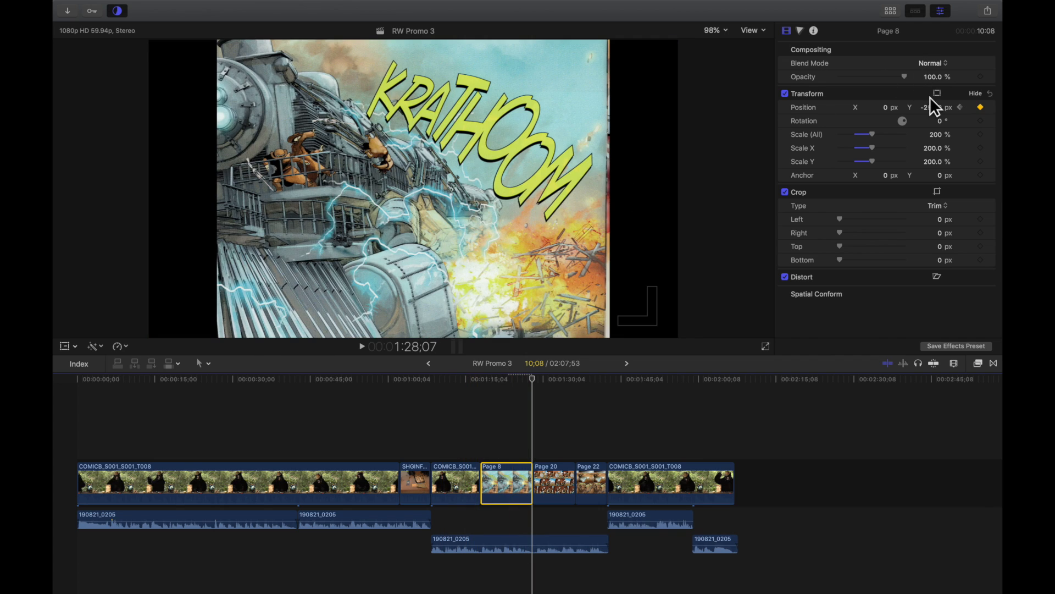
left_click(936, 109)
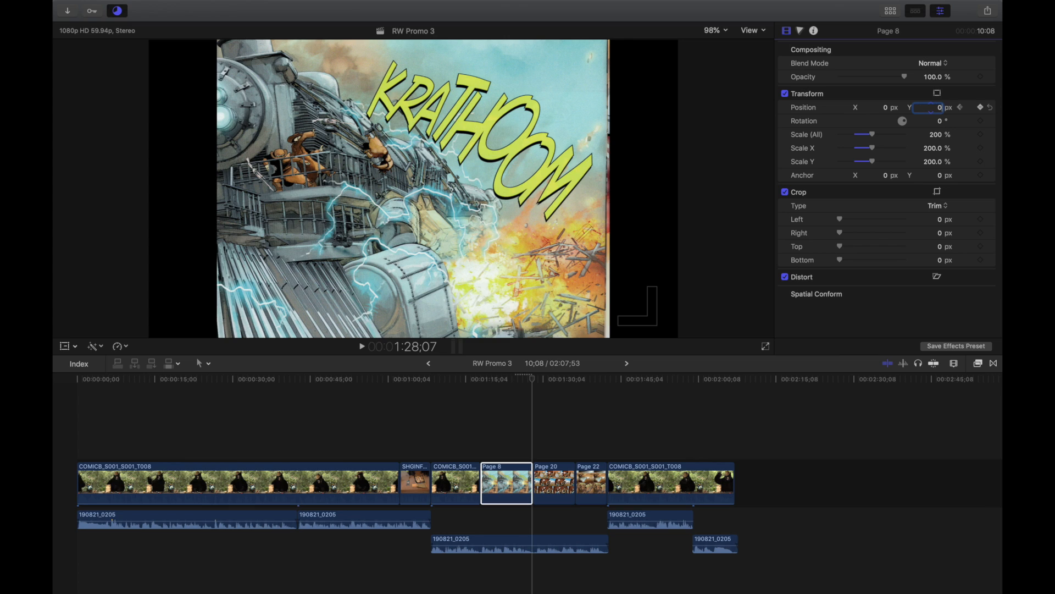
type("0")
key("Return")
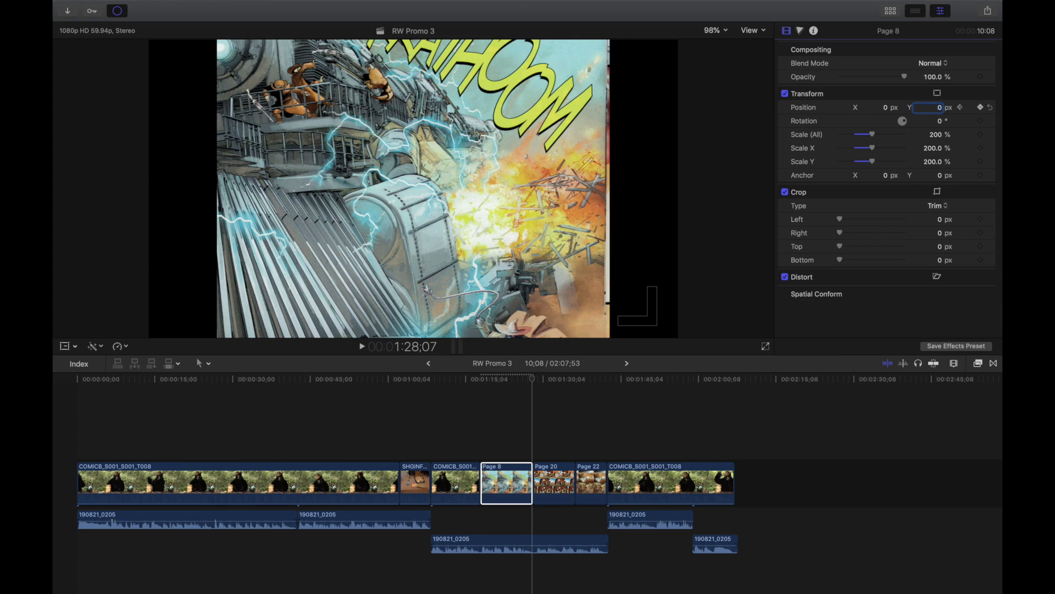
type("250")
key("Return")
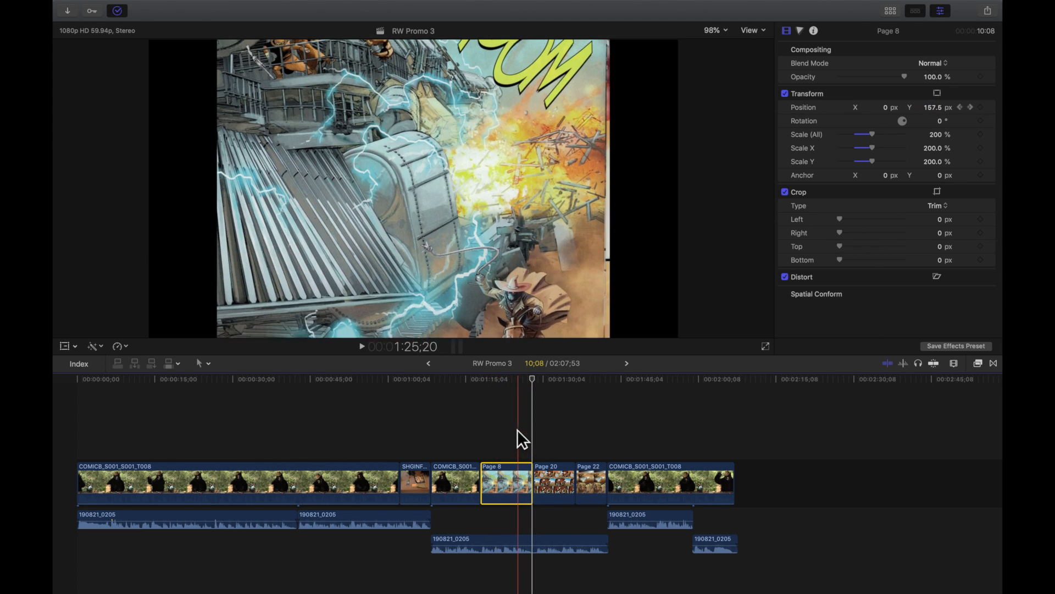
- Play back the Page 8 pan, starting from the clip before it
left_click(474, 424)
key("space")
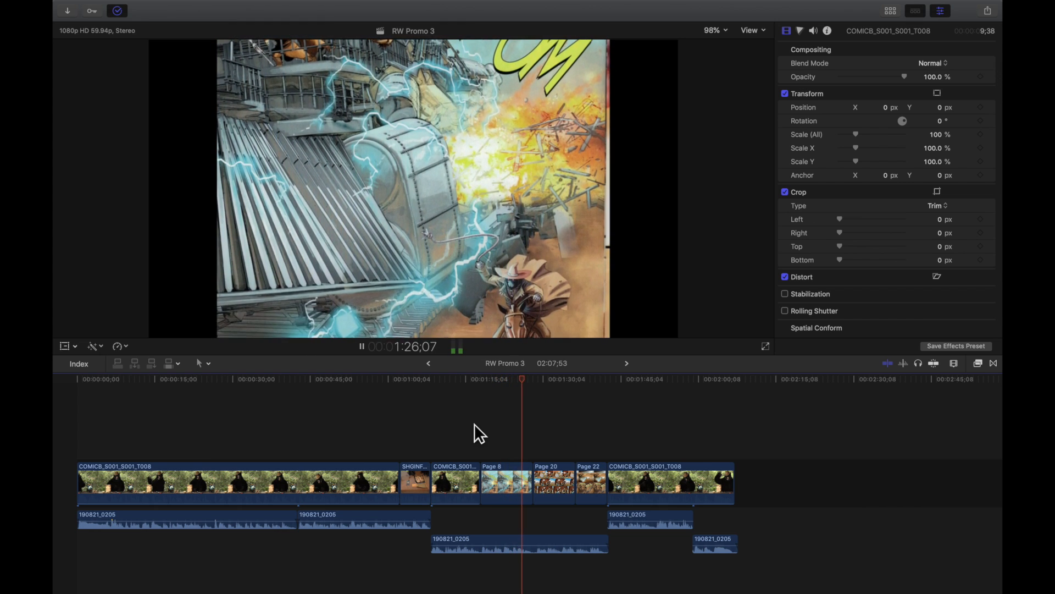
key("space")
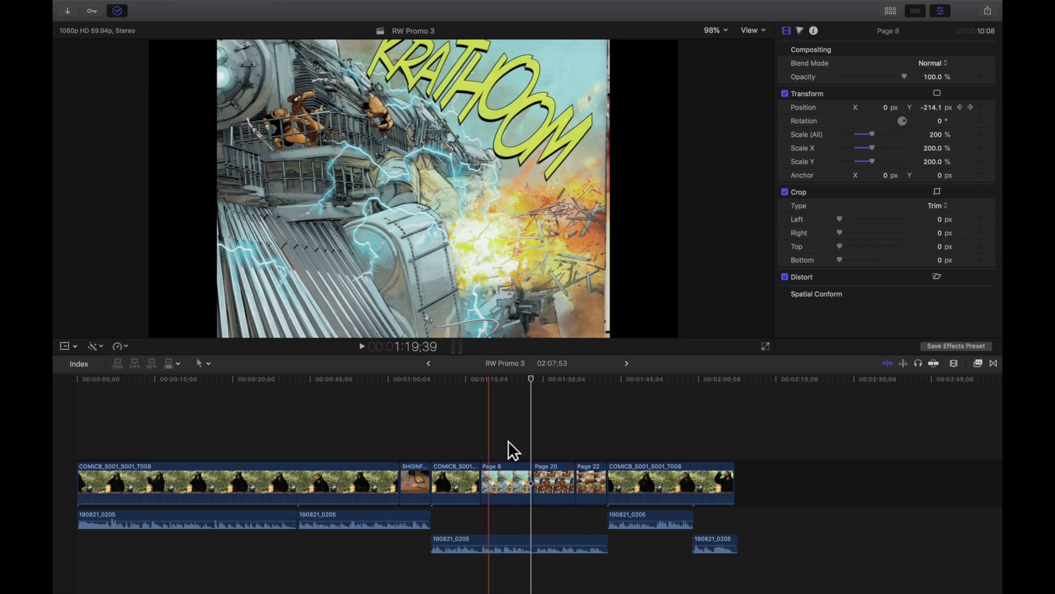
left_click(467, 436)
key("space")
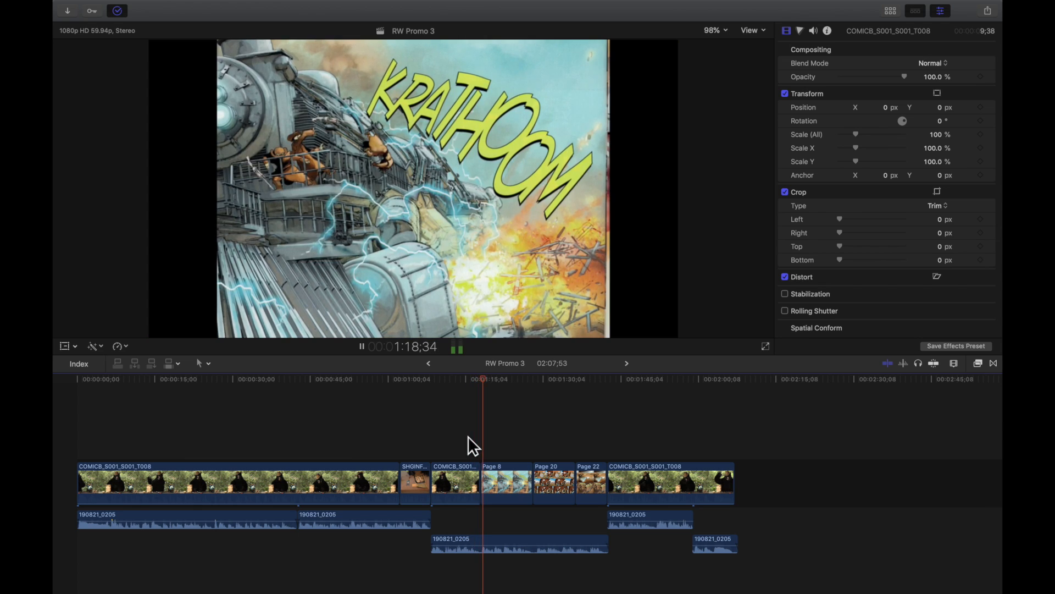
key("space")
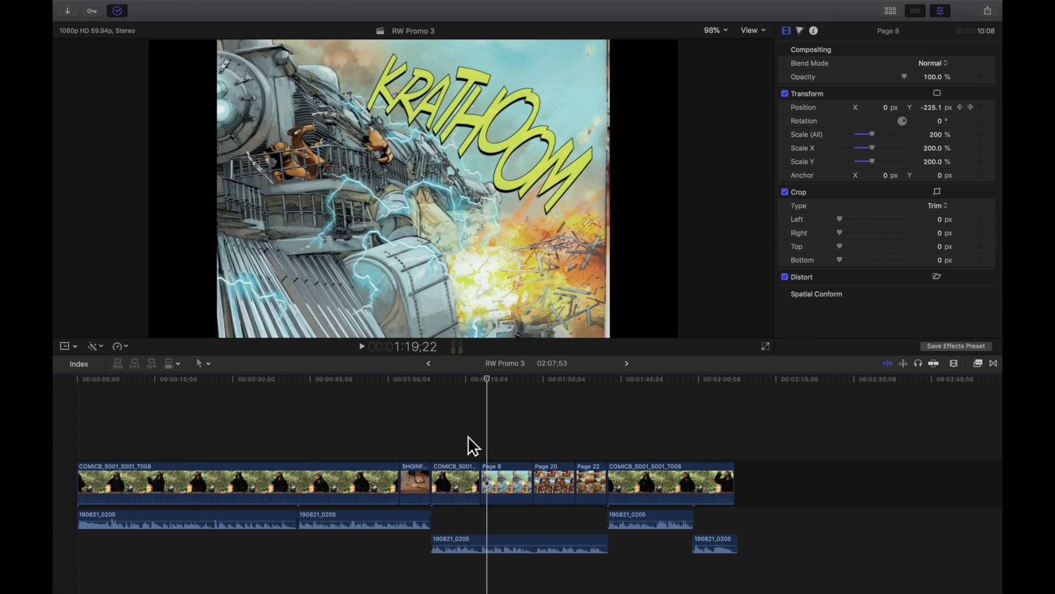
- Examine the cut into the Page 8 clip and the beginning of its pan up close in the timeline
key("super+equal")
key("super+equal")
key("super+equal")
key("super+equal")
scroll(467, 437, "left", 5)
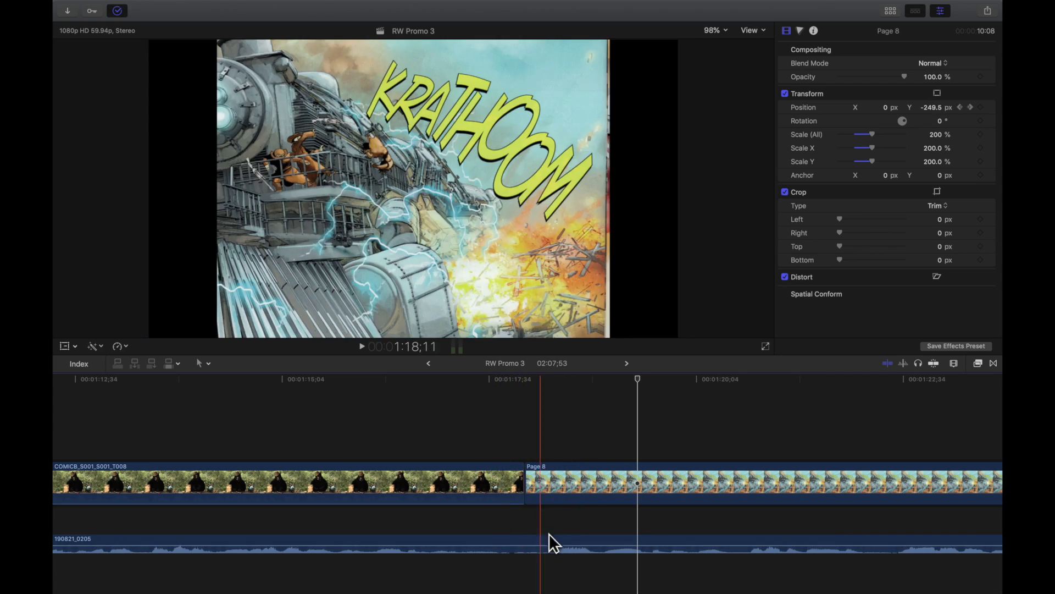
left_click(581, 428)
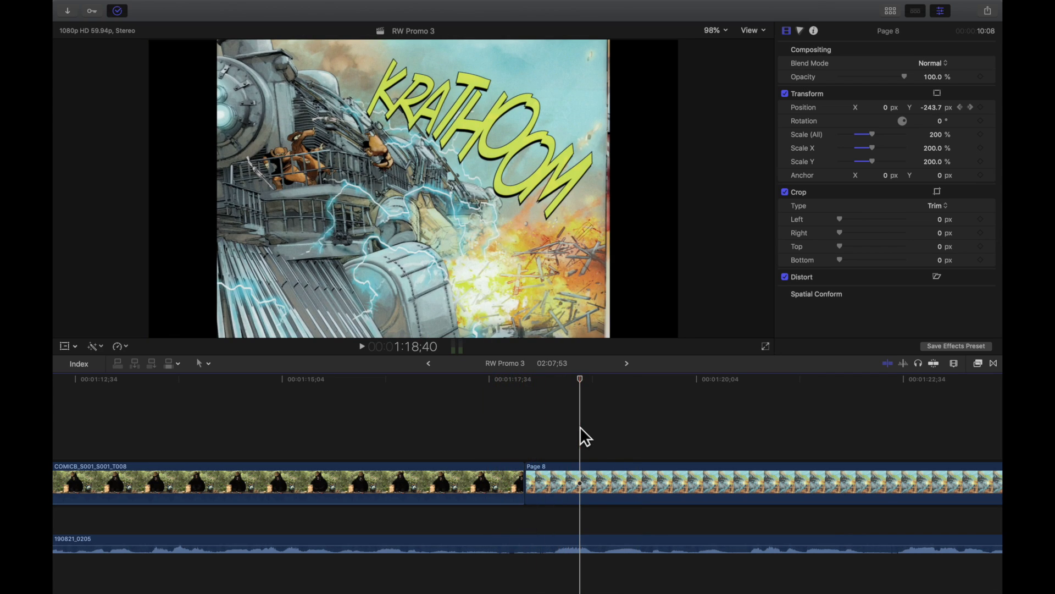
key("super+minus")
key("super+minus")
key("super+minus")
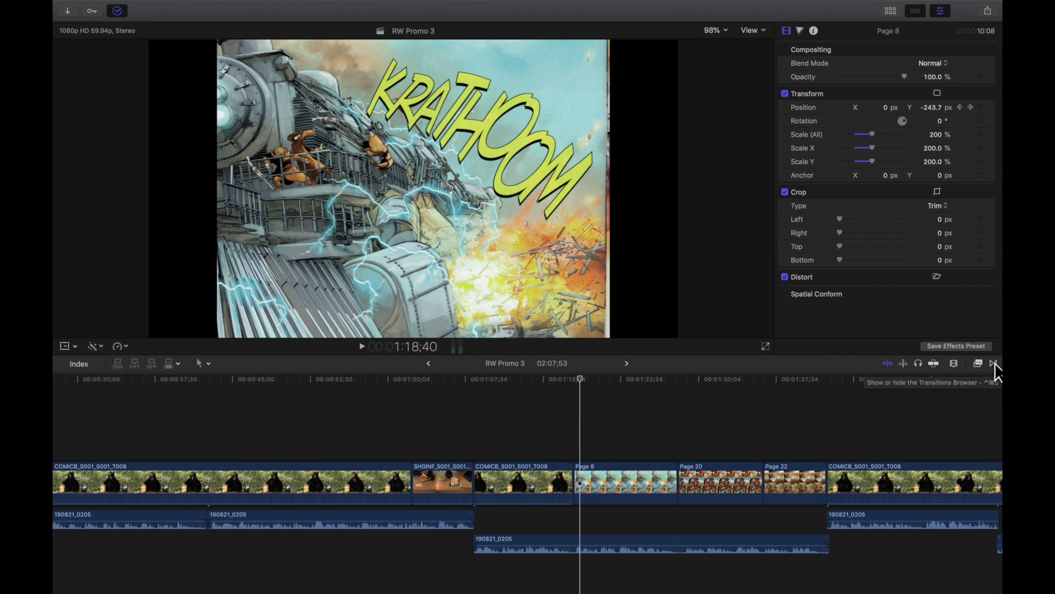
- Add the stylized Comic Book Pan Down transition at the cut between the gorilla clip and Page 8
left_click(993, 363)
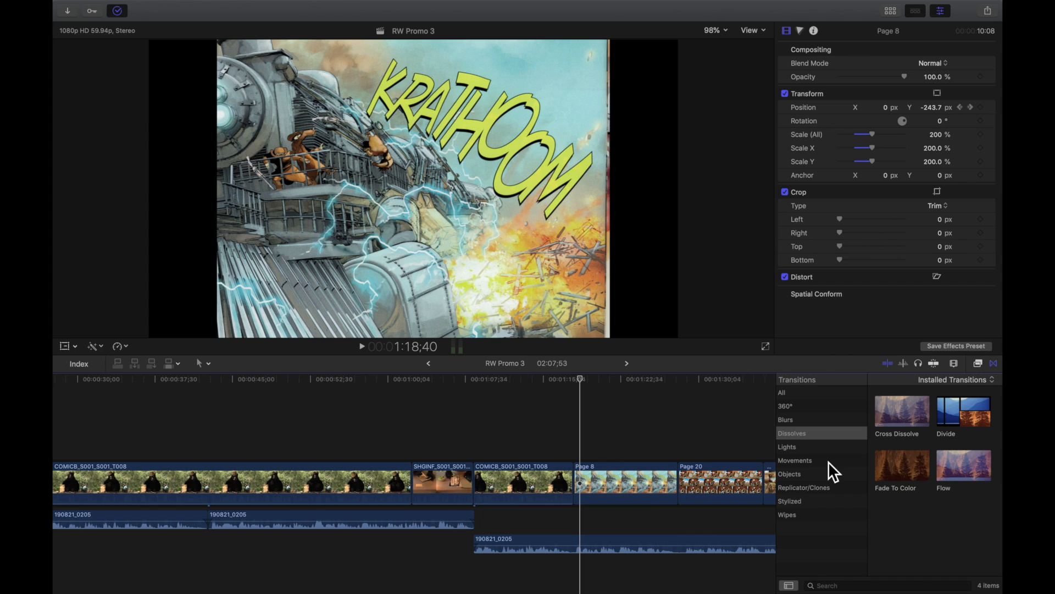
left_click(819, 499)
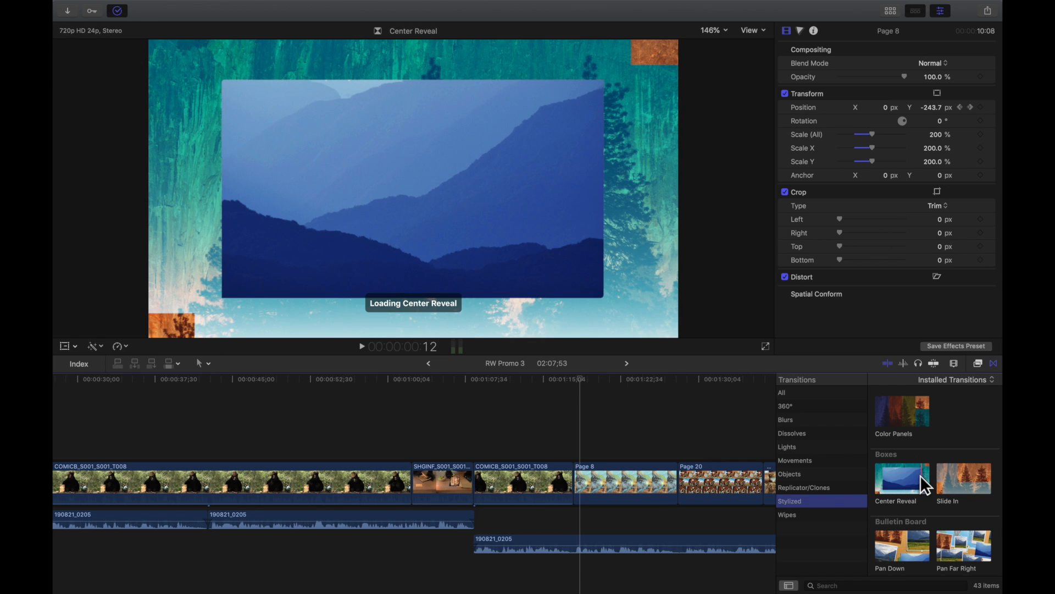
scroll(920, 474, "down", 3)
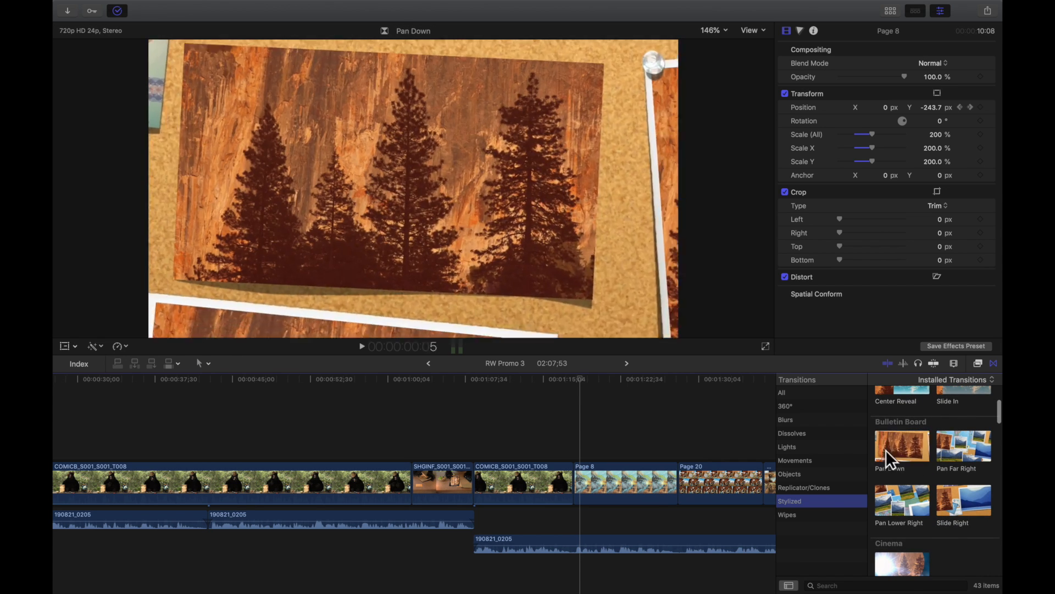
scroll(935, 479, "down", 3)
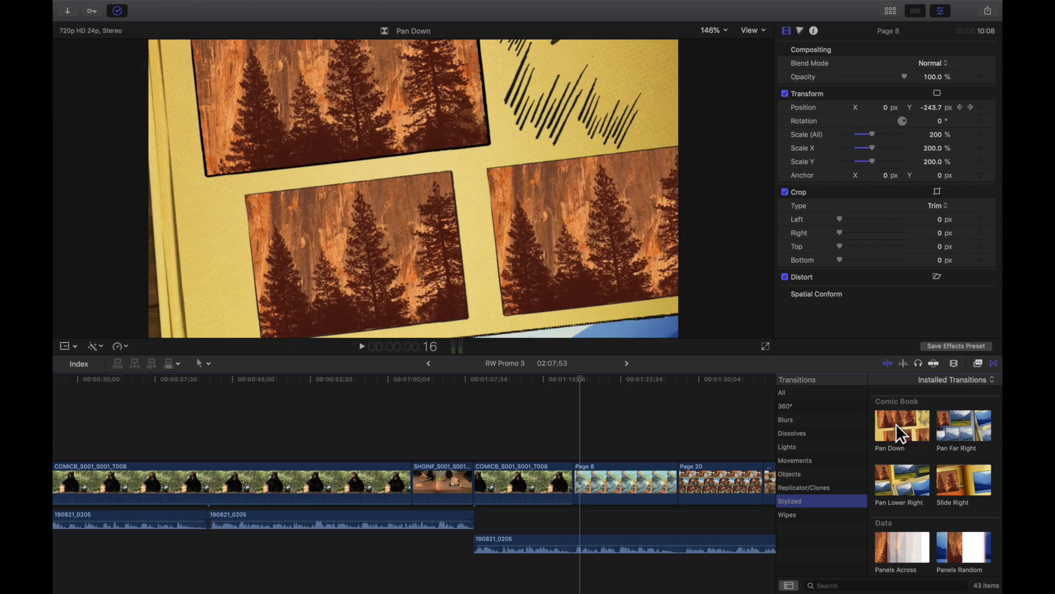
left_click_drag(892, 416, 571, 483)
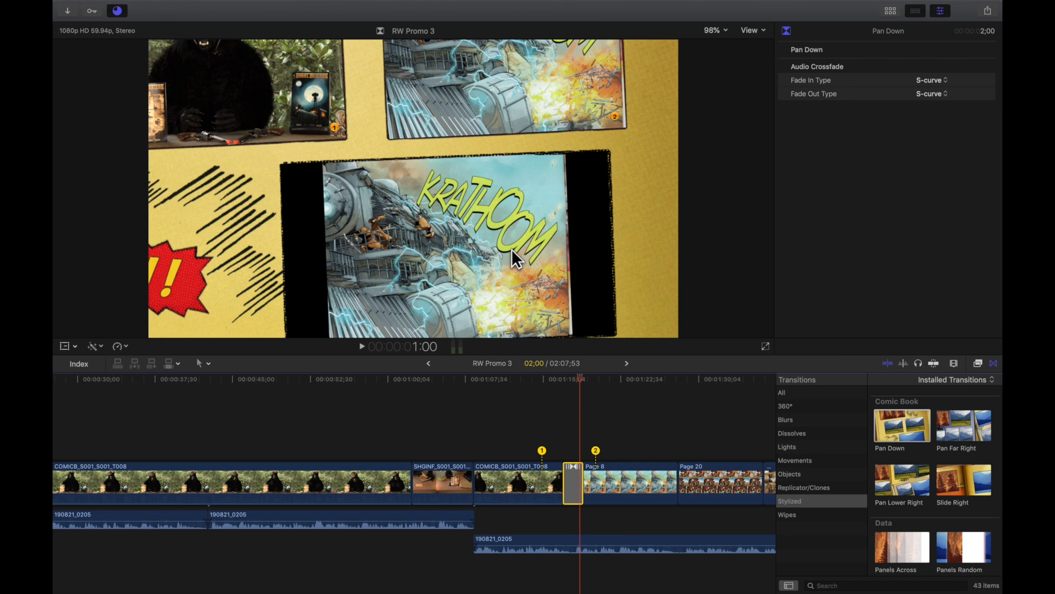
- Play back the Pan Down transition into Page 8, starting within the preceding gorilla clip
left_click(529, 411)
left_click(510, 406)
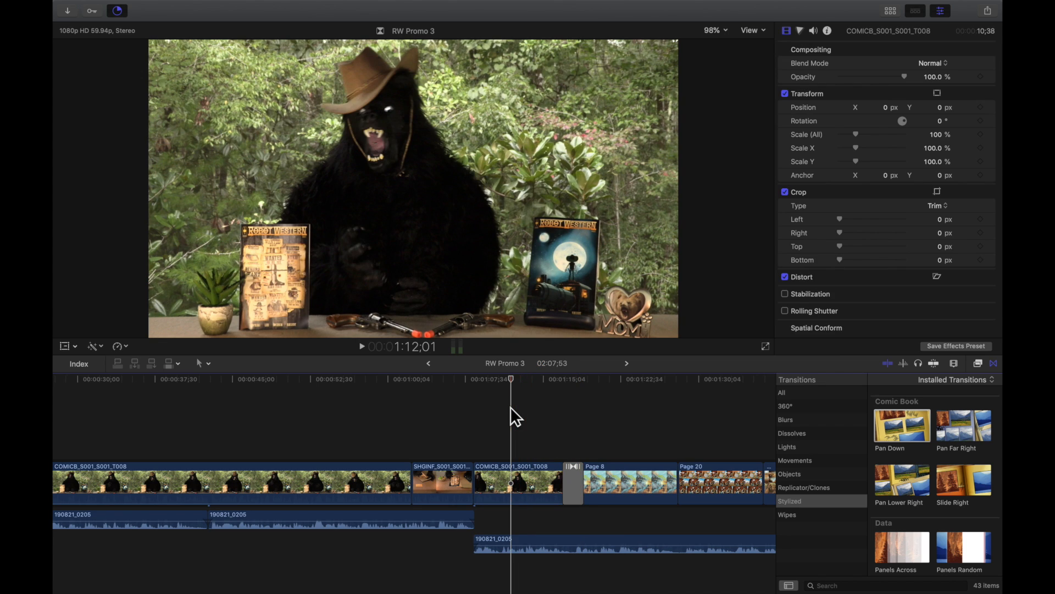
key("space")
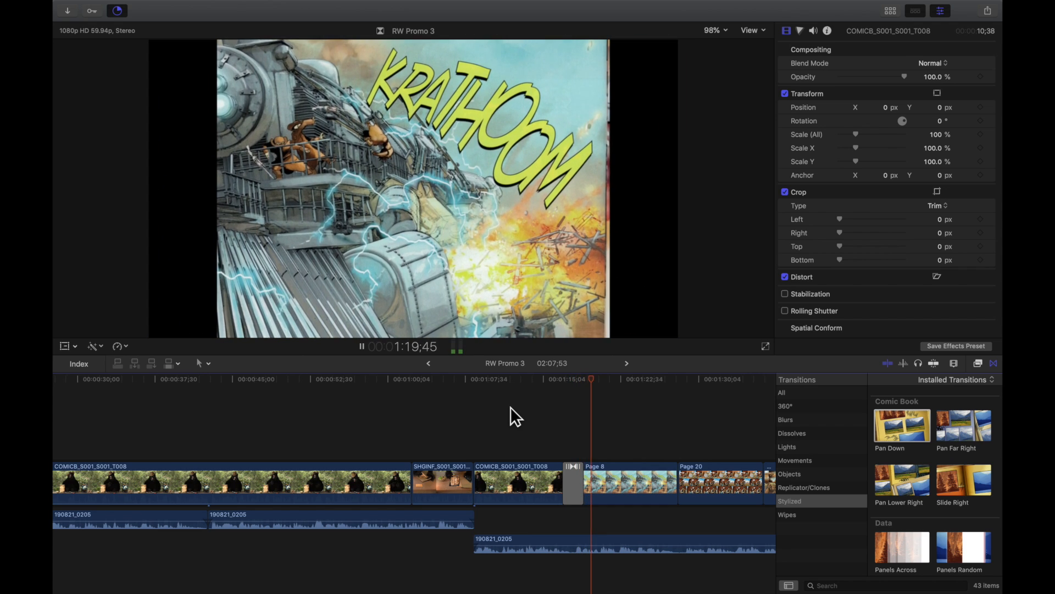
key("space")
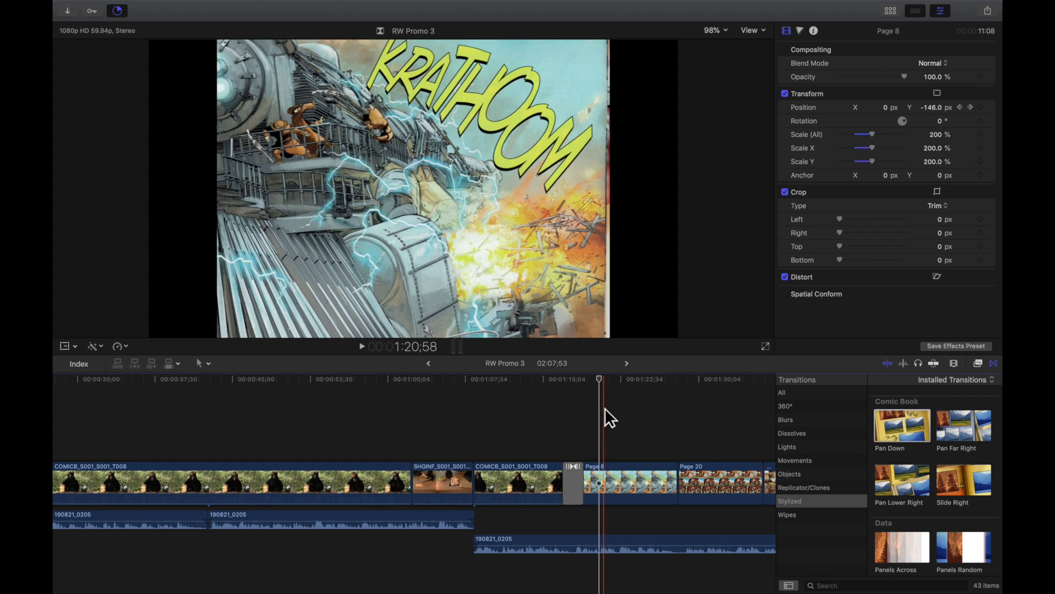
- Look over the comic page clips following Page 8, and the overall timeline of the RW Promo 3 project
scroll(642, 408, "right", 3)
scroll(642, 408, "right", 8)
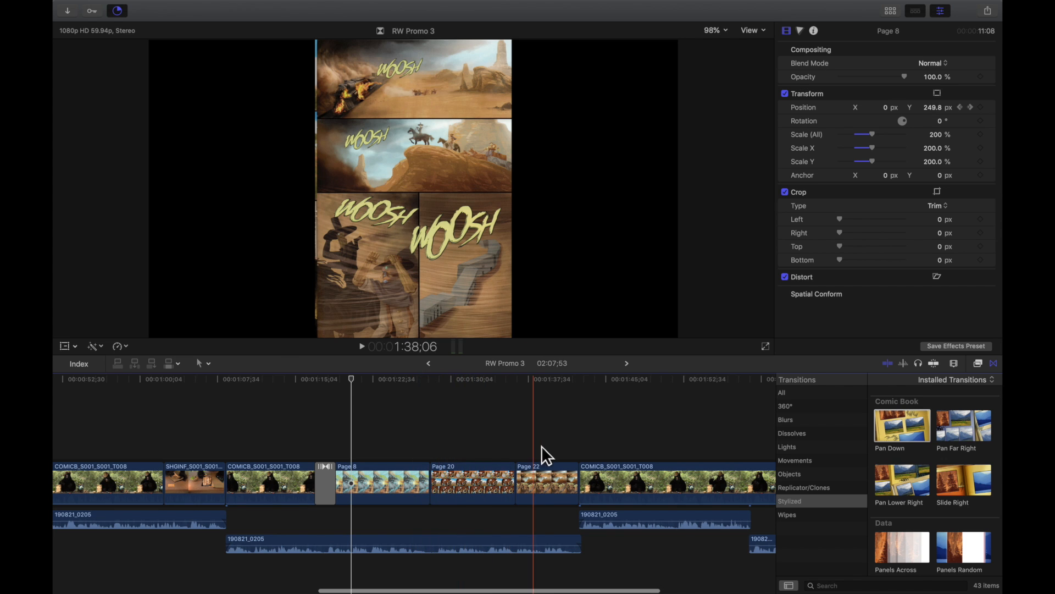
scroll(424, 443, "left", 6)
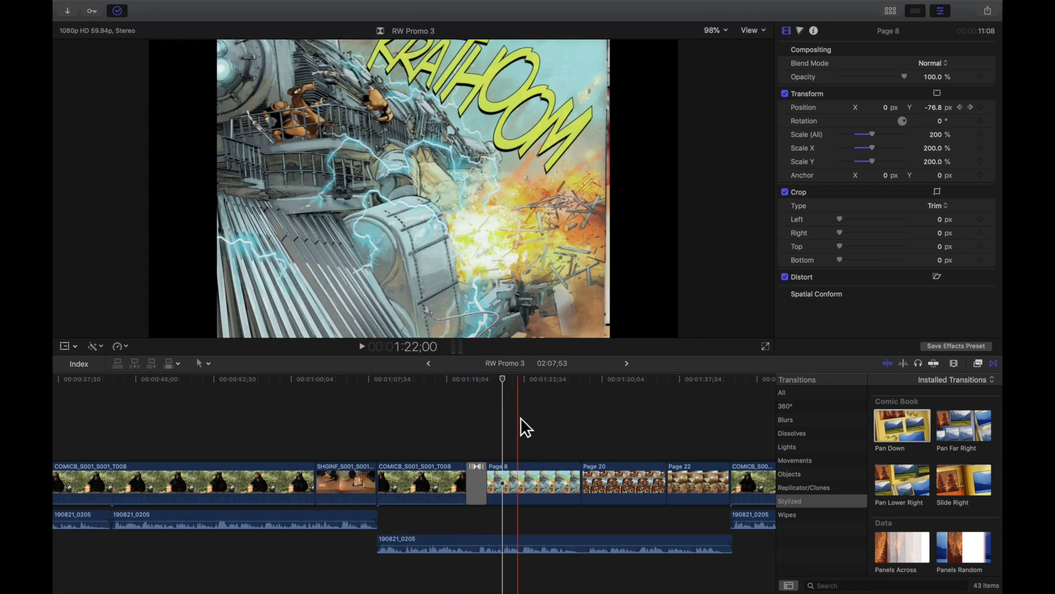
left_click(438, 417)
key("super+minus")
key("super+minus")
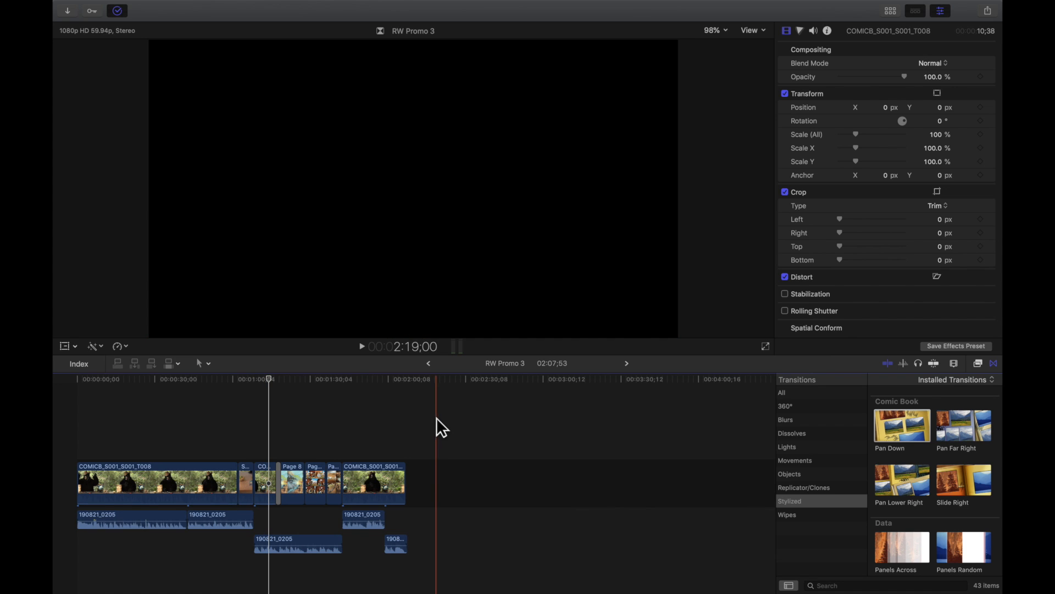
- Play back the opening seconds of the first gorilla clip from the start of the project
key("Home")
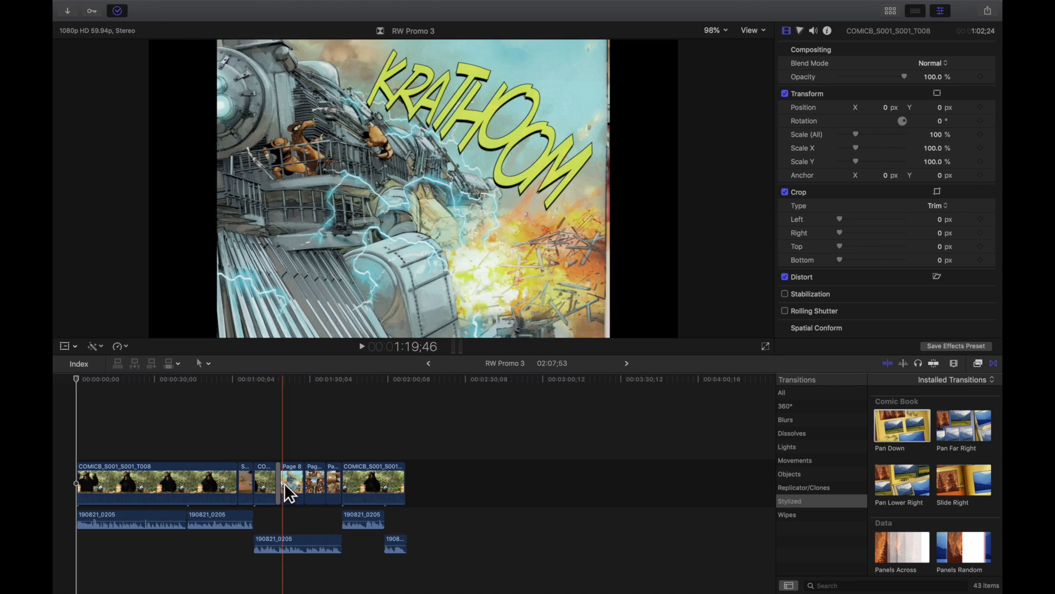
left_click(82, 424)
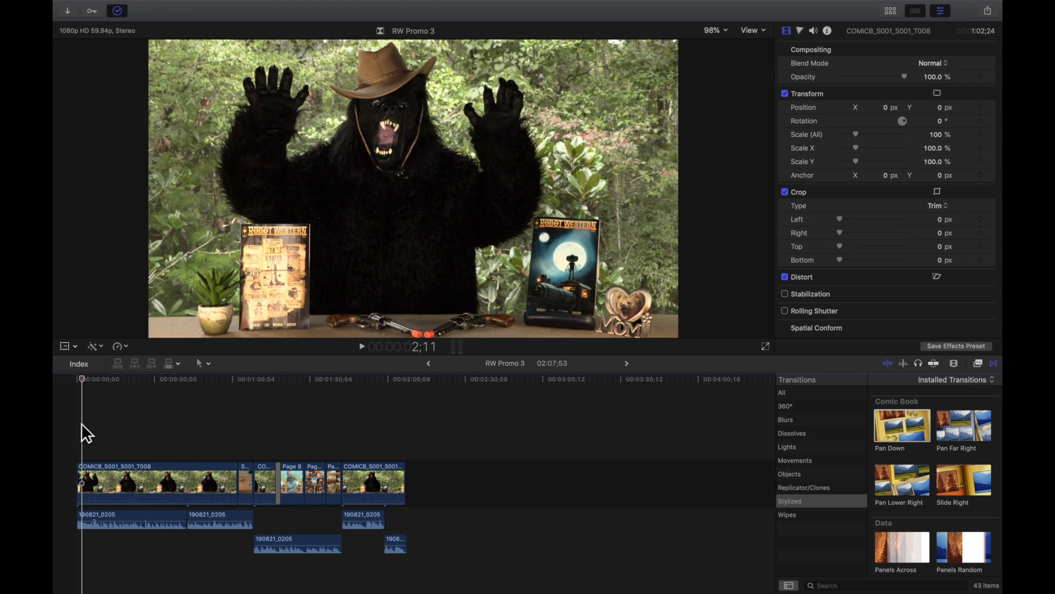
key("super+equal")
key("super+equal")
key("super+equal")
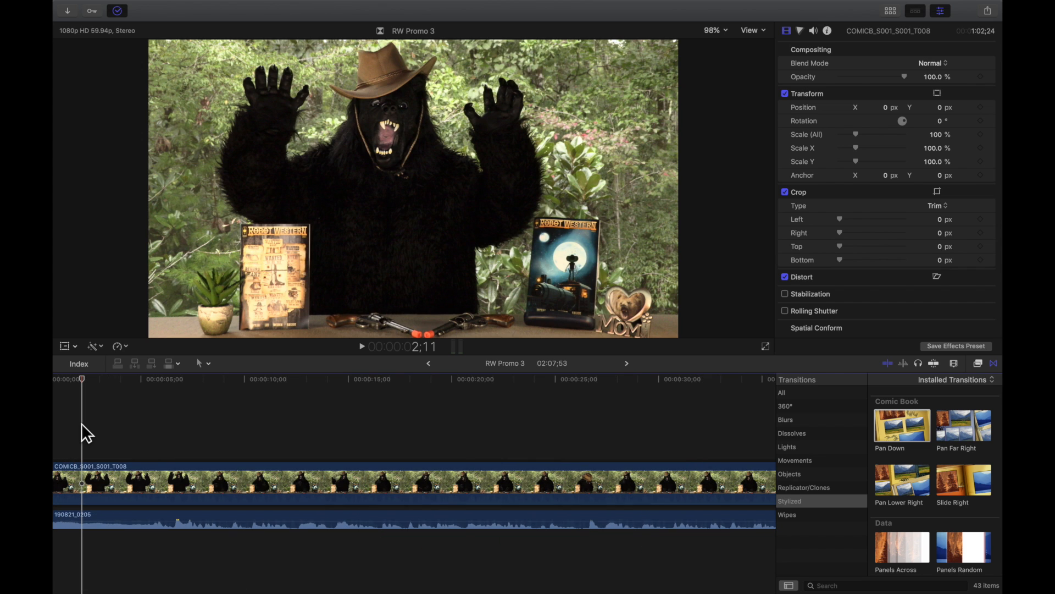
key("Home")
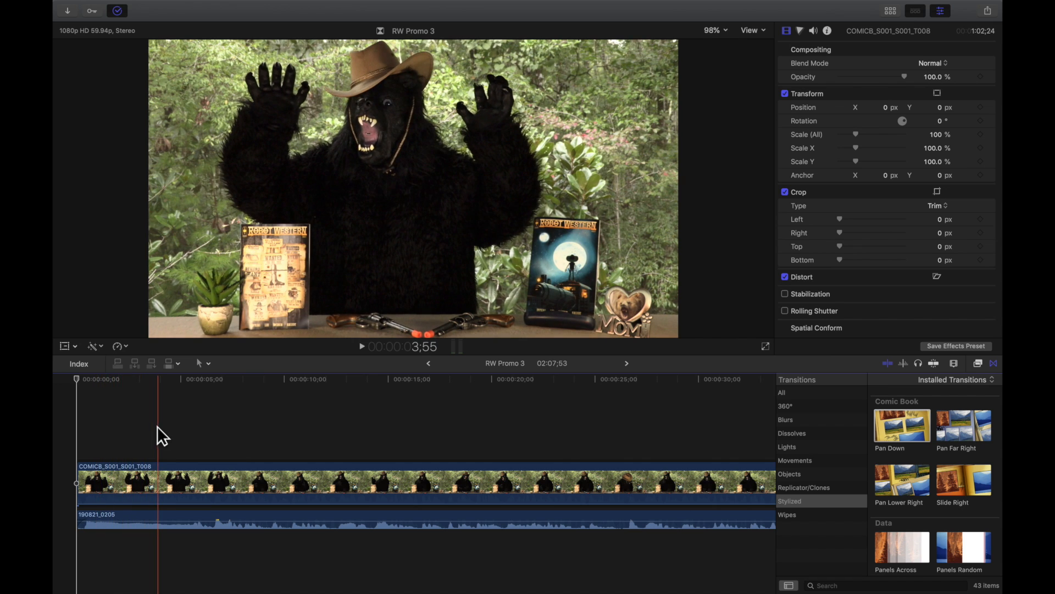
scroll(158, 426, "right", 1)
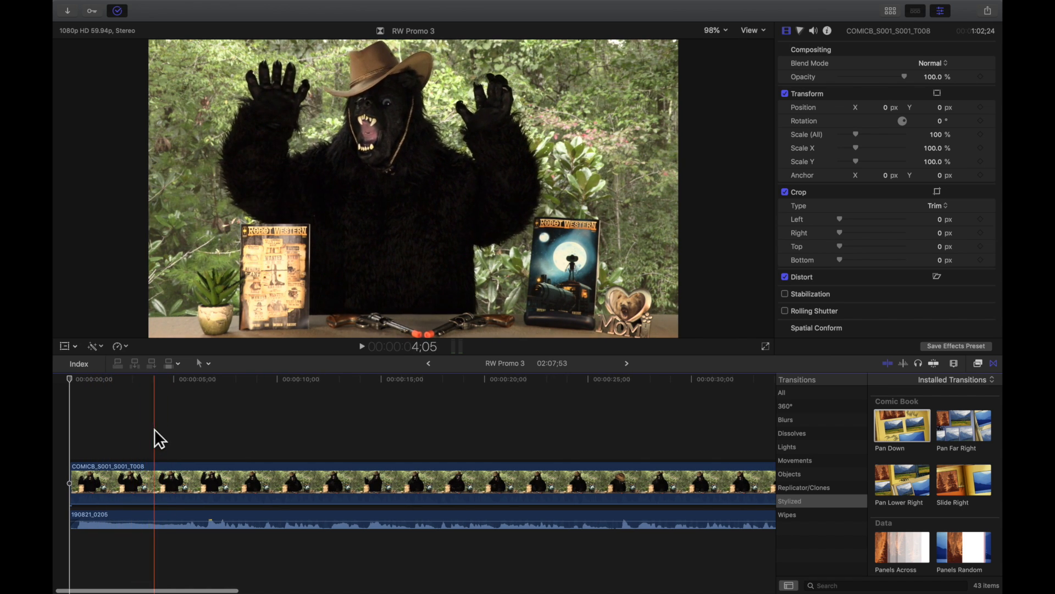
key("space")
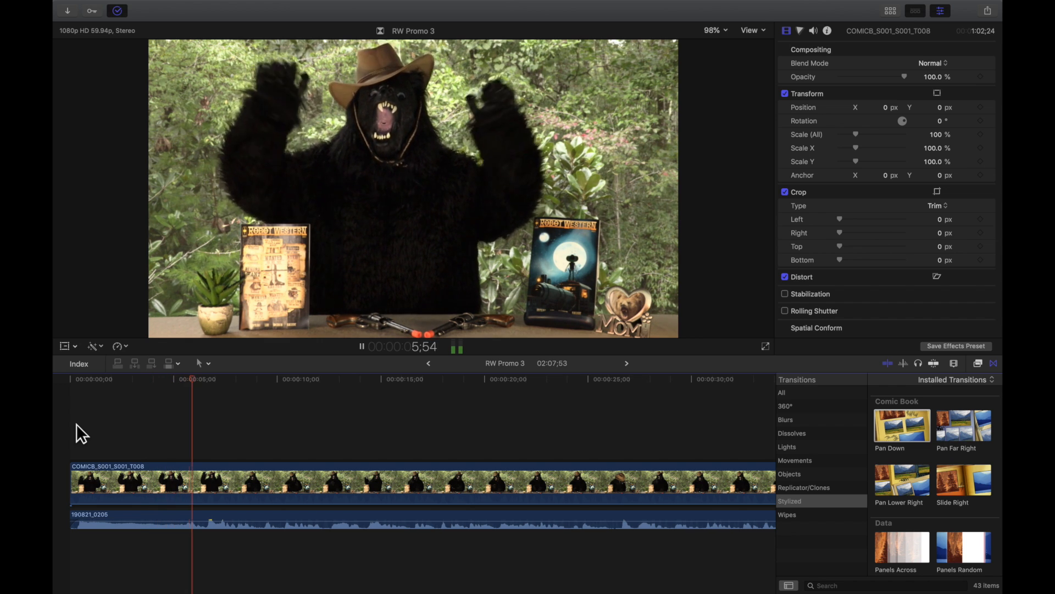
key("space")
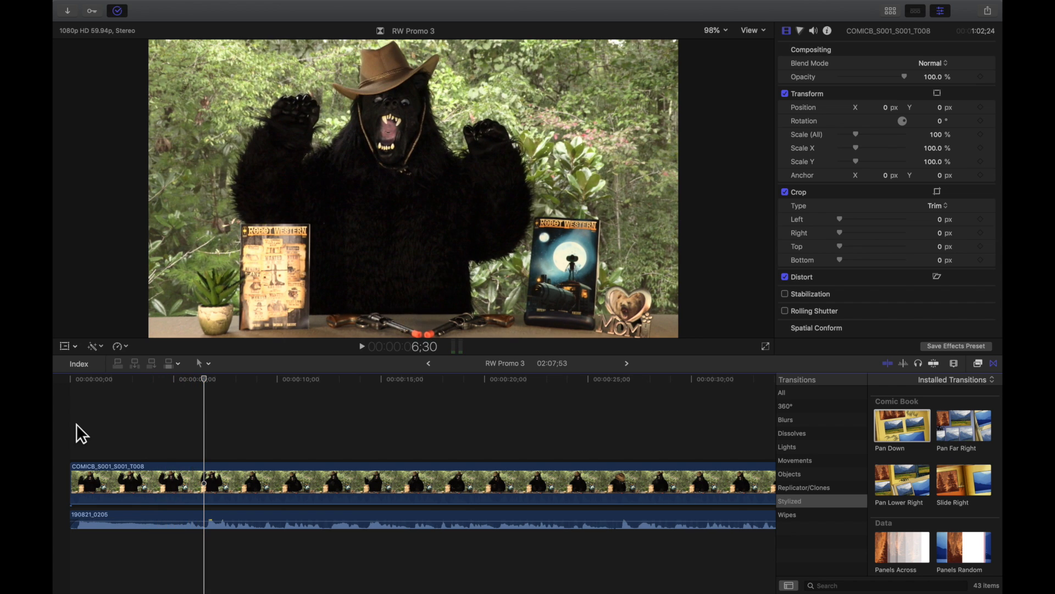
key("Home")
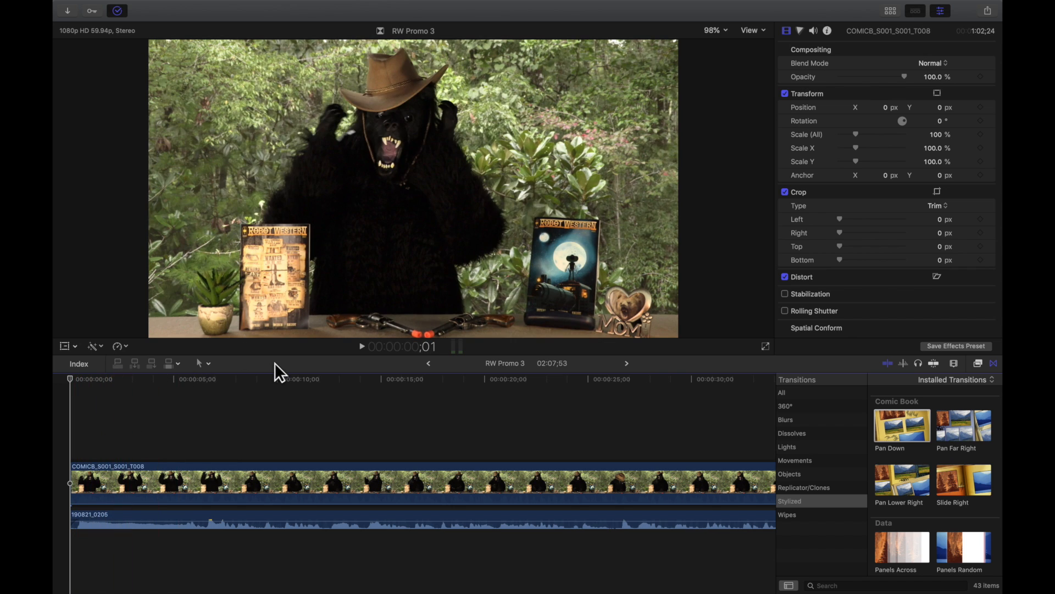
- Copy The Comics Bear title and the 360° Color Solid from the BFB Review 4 project to the start of RW Promo 3
left_click(428, 363)
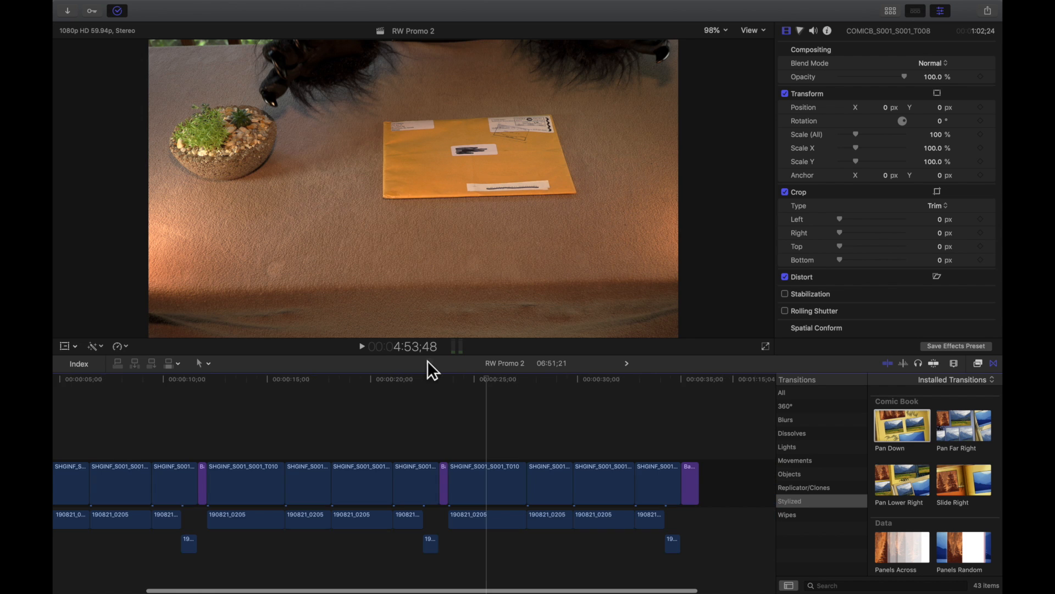
left_click(626, 363)
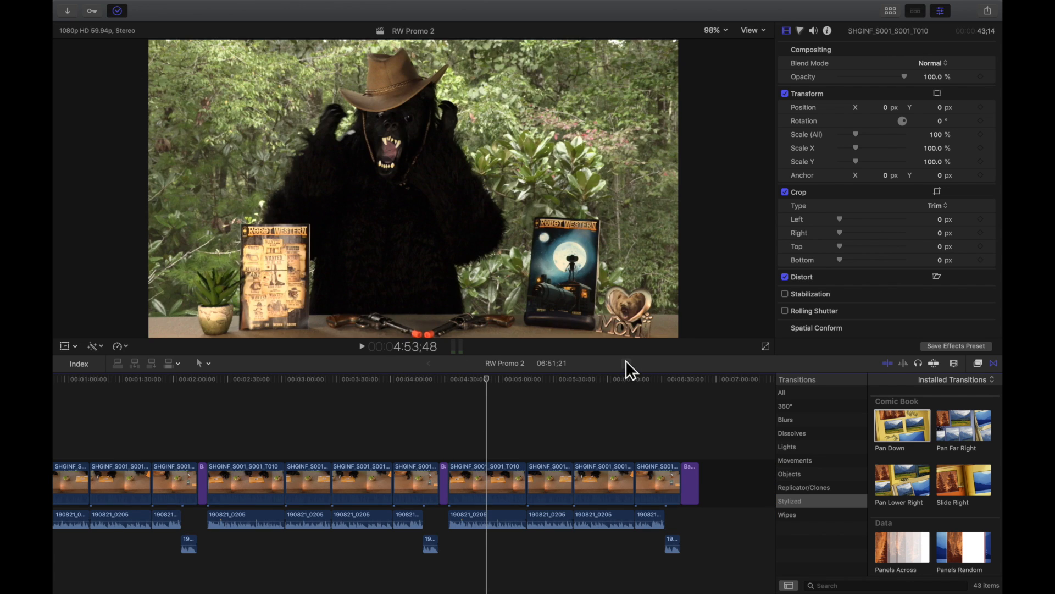
left_click(627, 363)
left_click(626, 363)
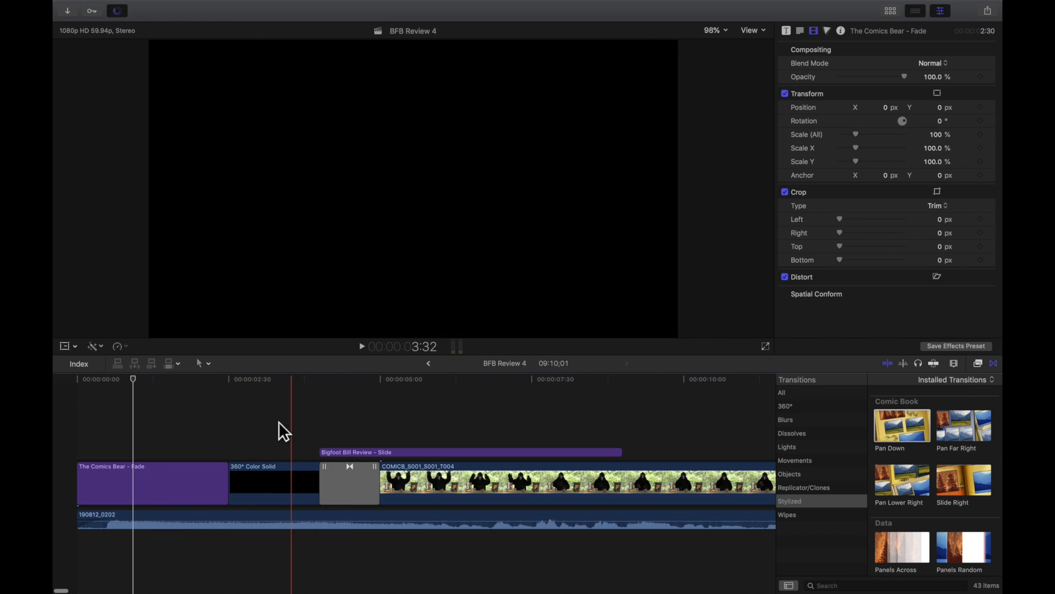
left_click_drag(296, 424, 139, 485)
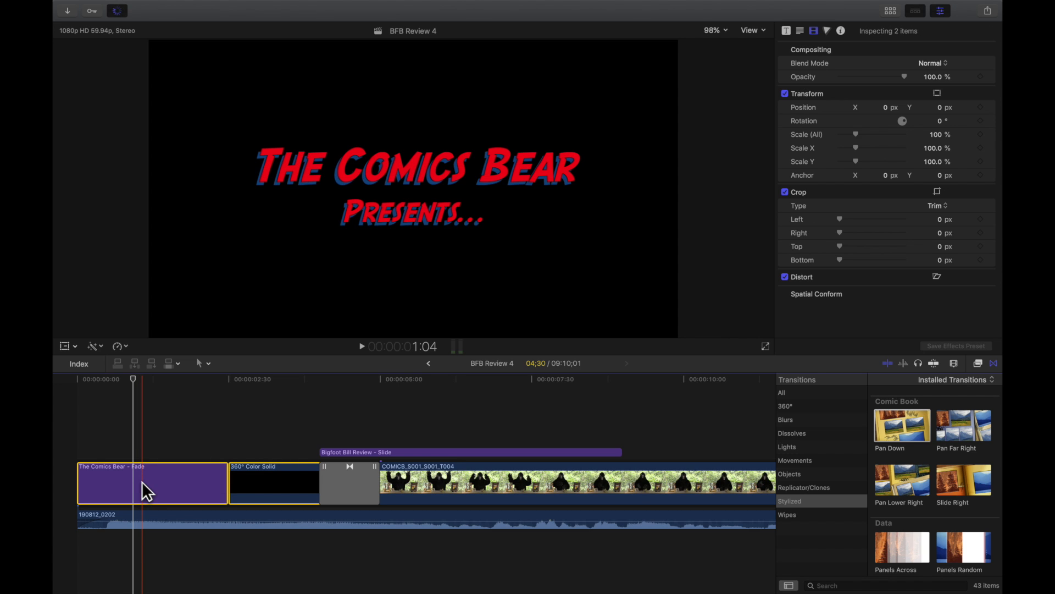
left_click(429, 362)
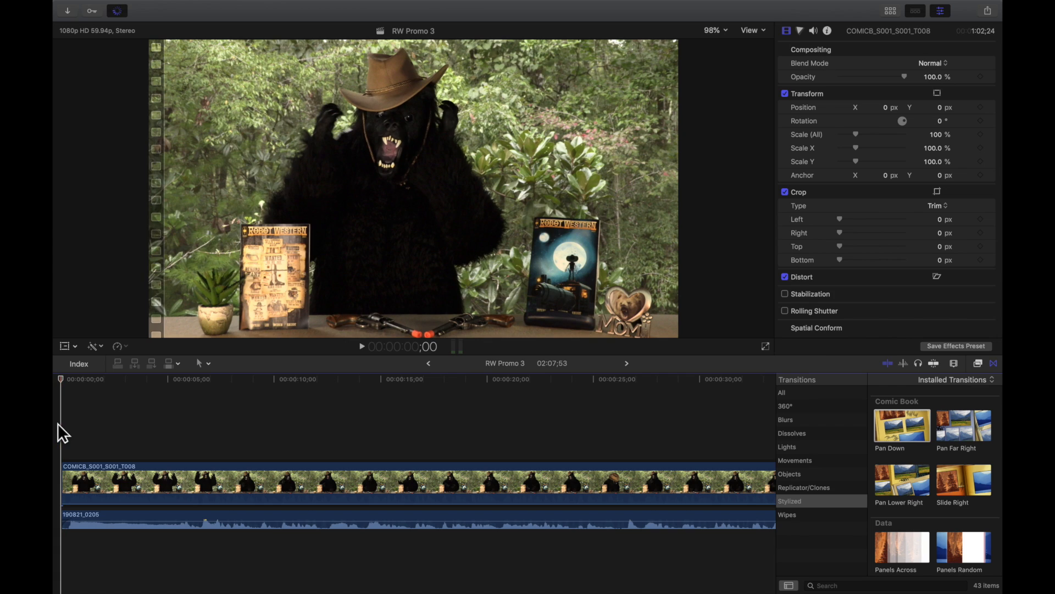
key("super+v")
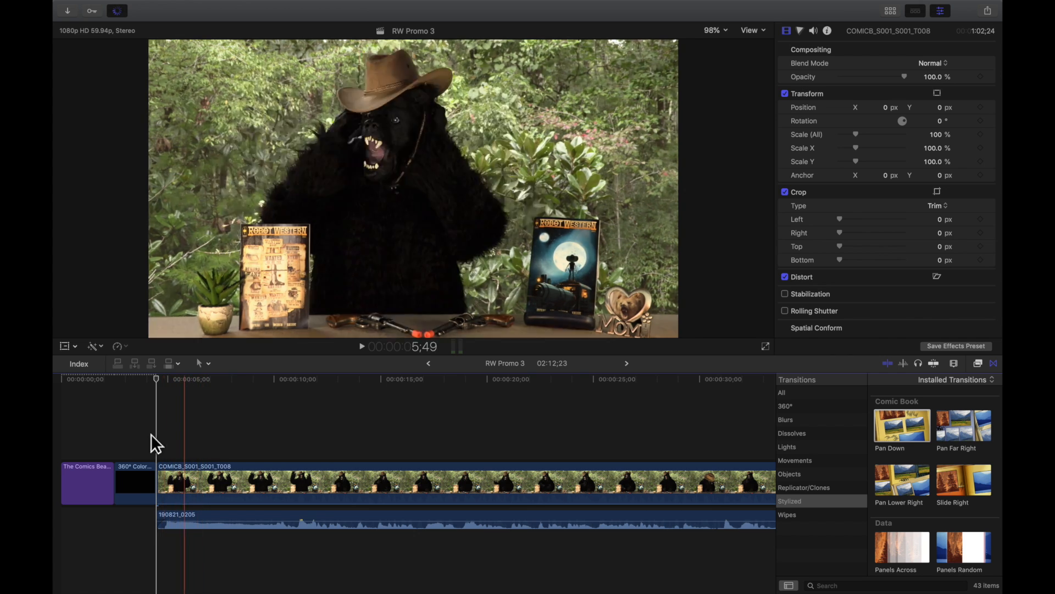
- Move the first 190821_0205 audio clip to the start of the timeline, beneath the opening title
left_click(221, 430)
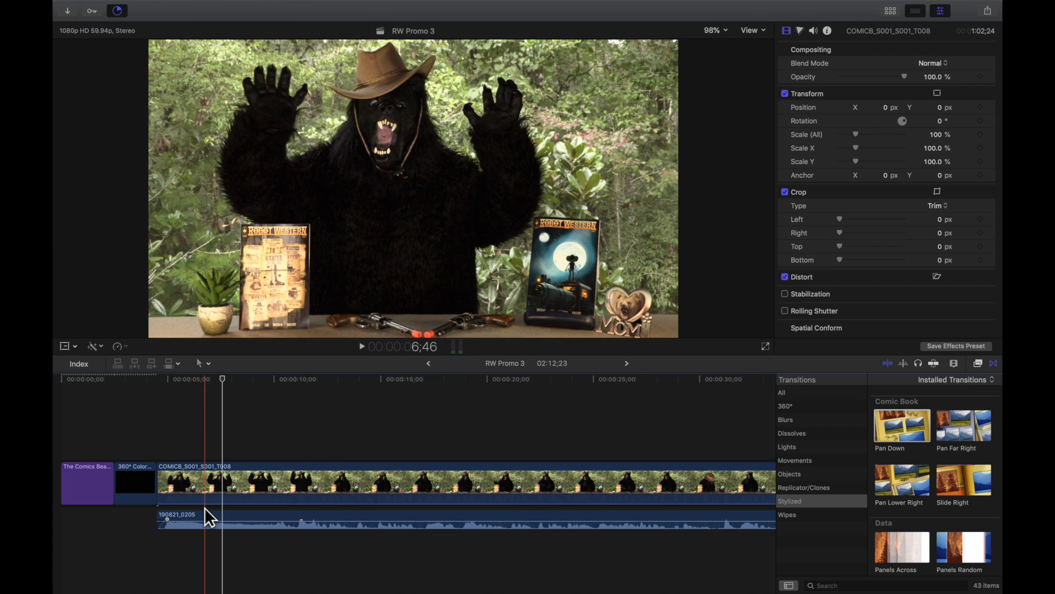
left_click(206, 510)
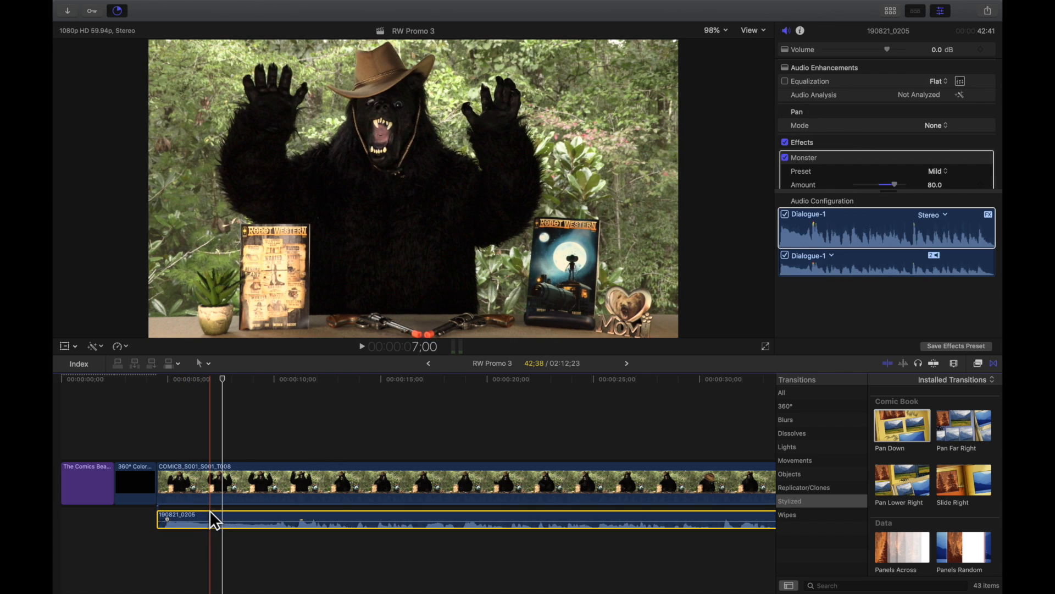
left_click_drag(210, 512, 96, 518)
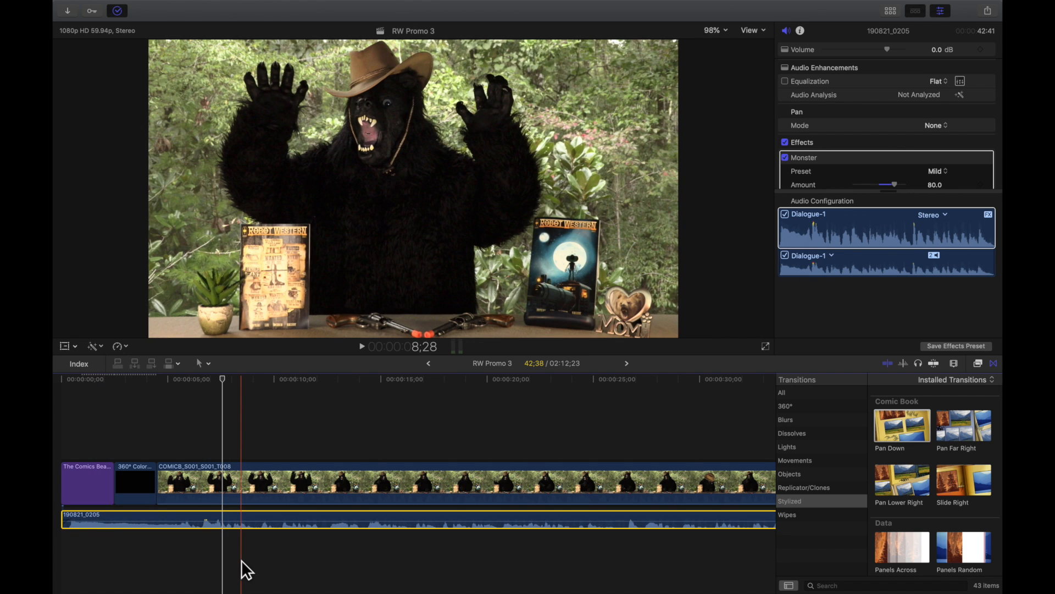
- Trim the start of the first gorilla clip to a duration of 57;52 to realign the footage with its audio
left_click(176, 473)
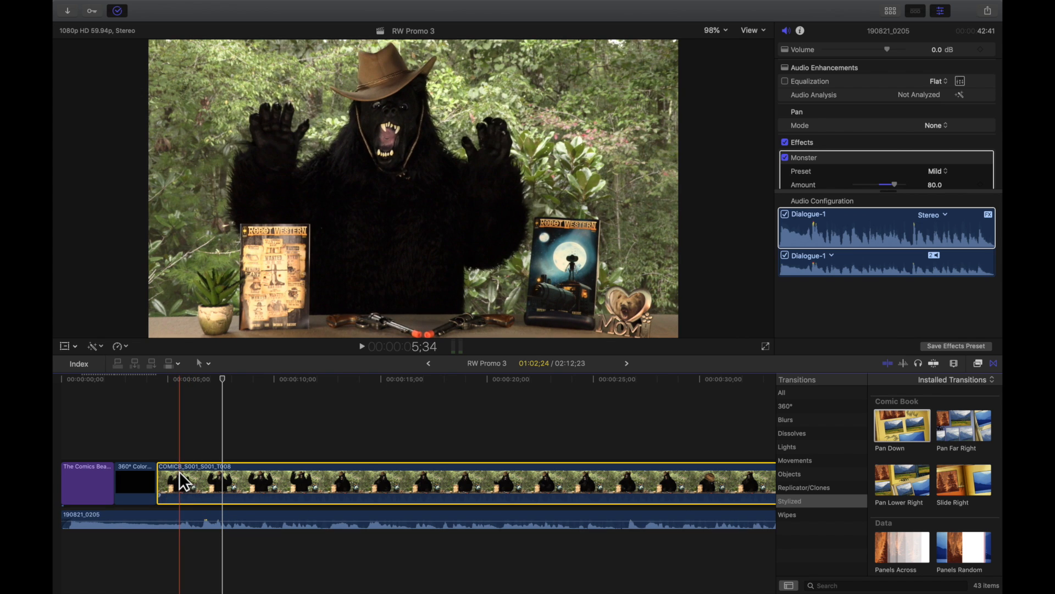
key("shift+z")
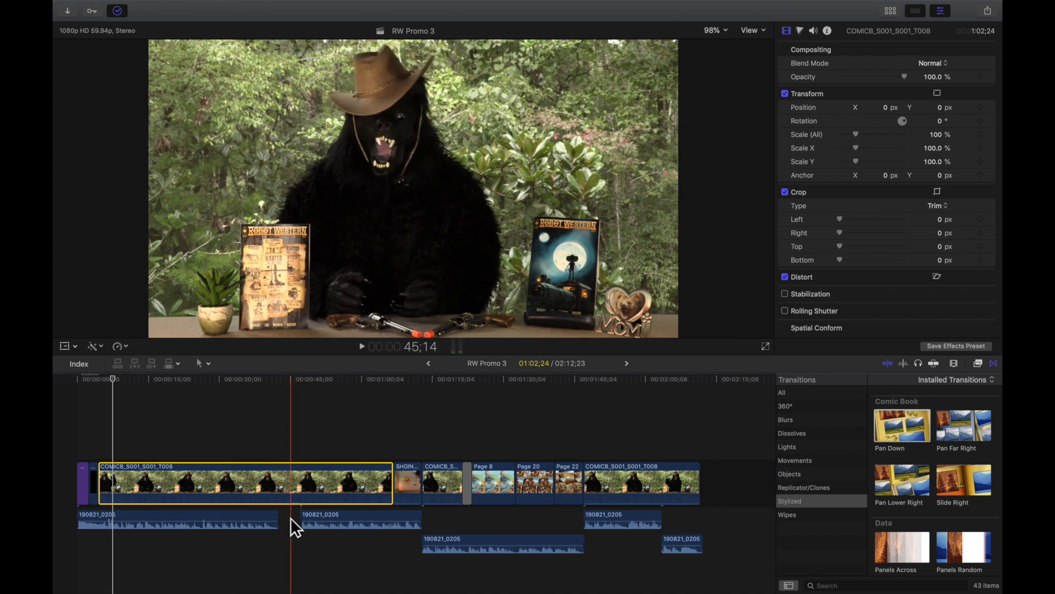
left_click(100, 418)
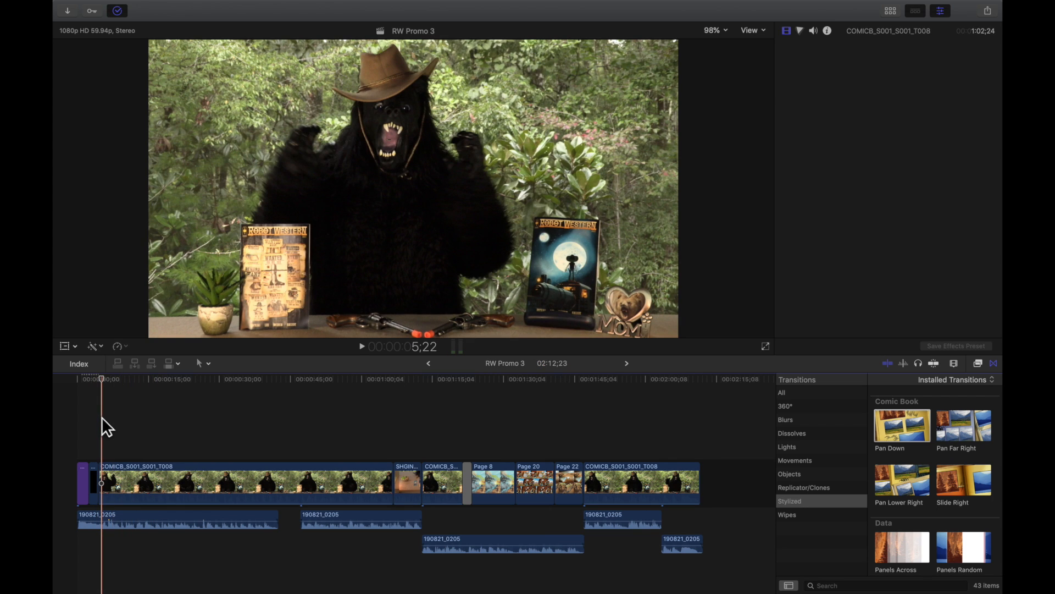
key("super+equal")
key("super+equal")
key("super+equal")
key("super+equal")
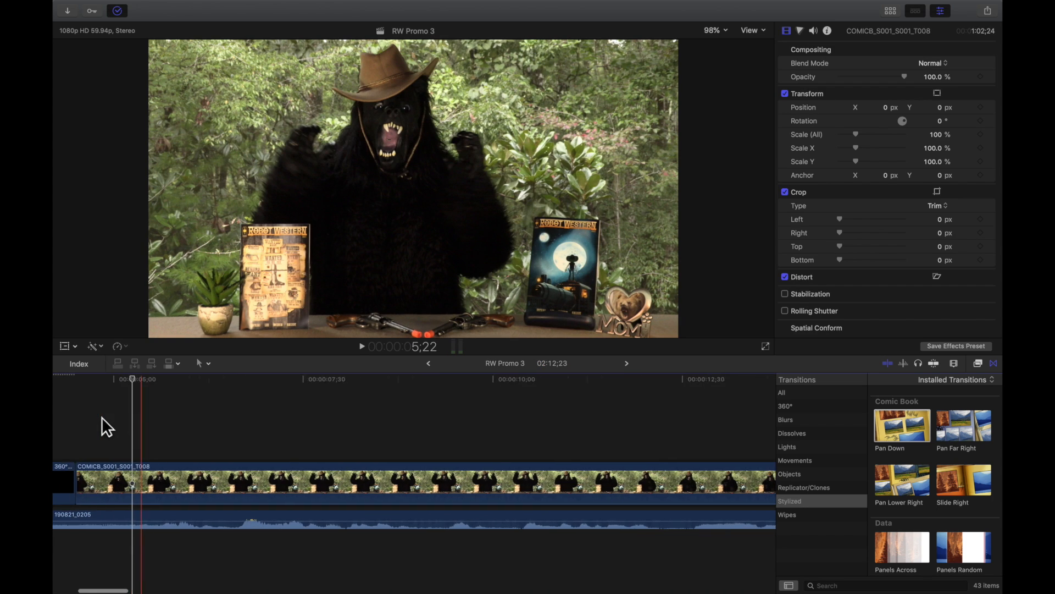
left_click(216, 414)
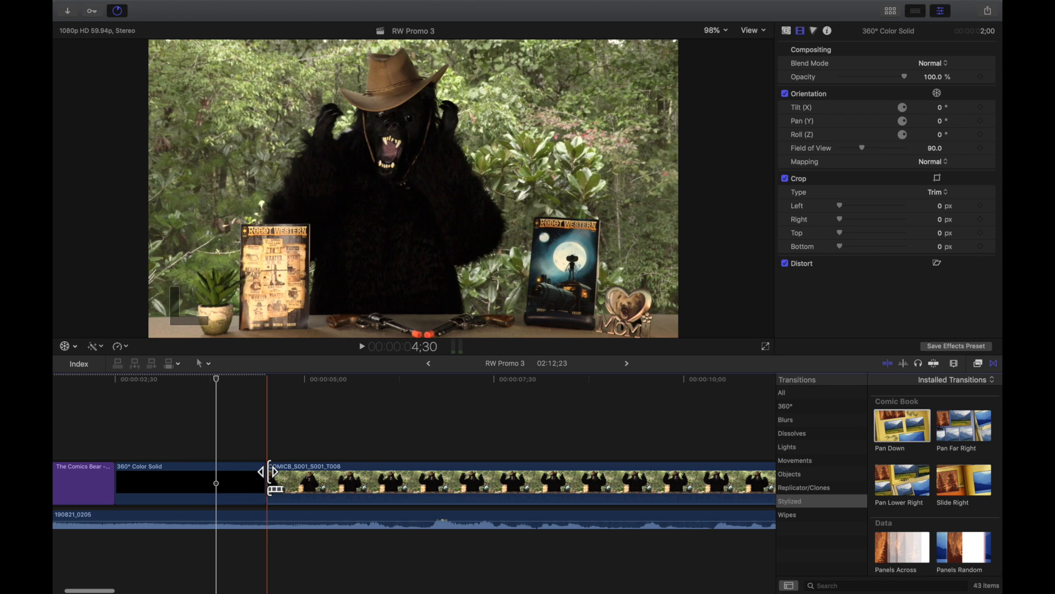
left_click_drag(268, 473, 607, 482)
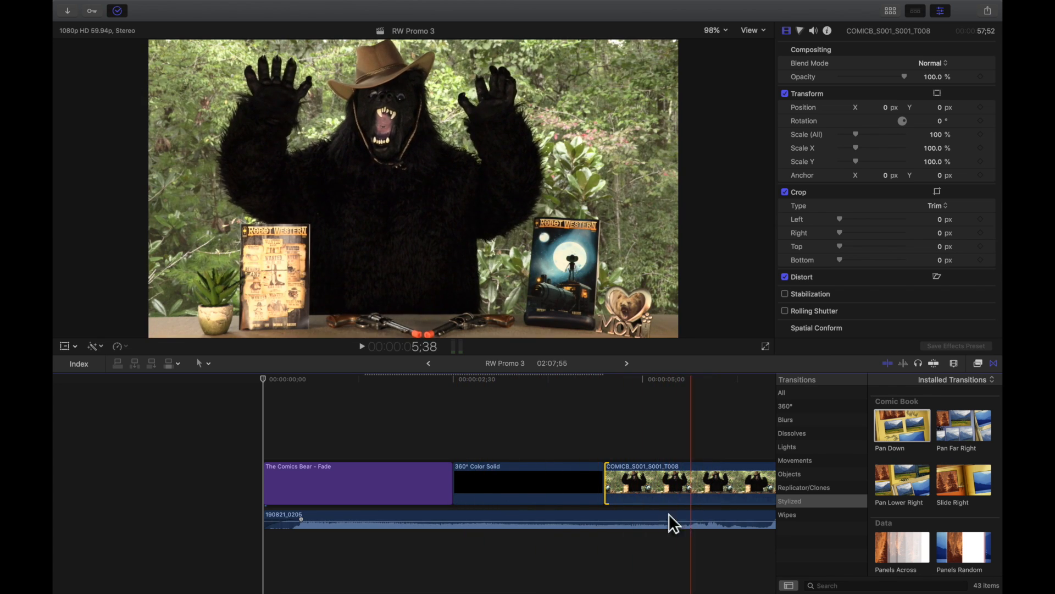
- Play back the cut from the black 360° Color Solid into the trimmed gorilla clip
left_click(705, 414)
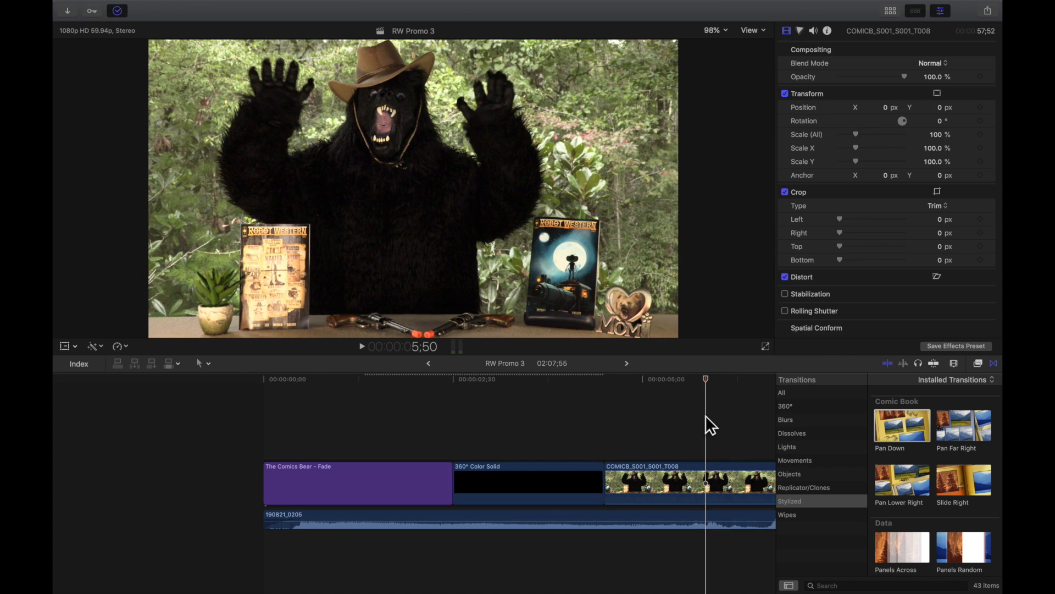
key("shift+z")
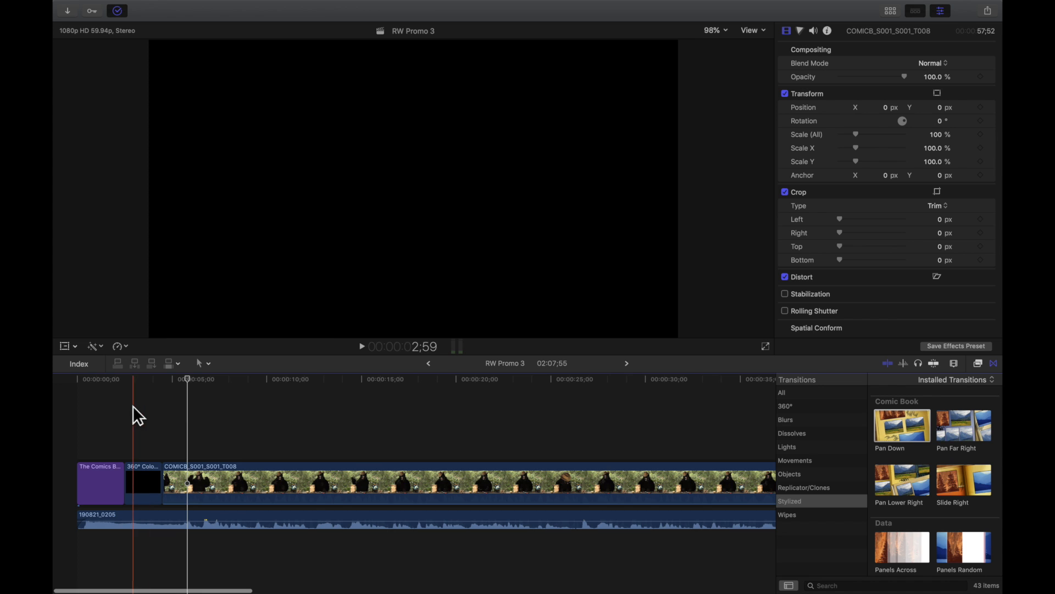
left_click(147, 413)
key("space")
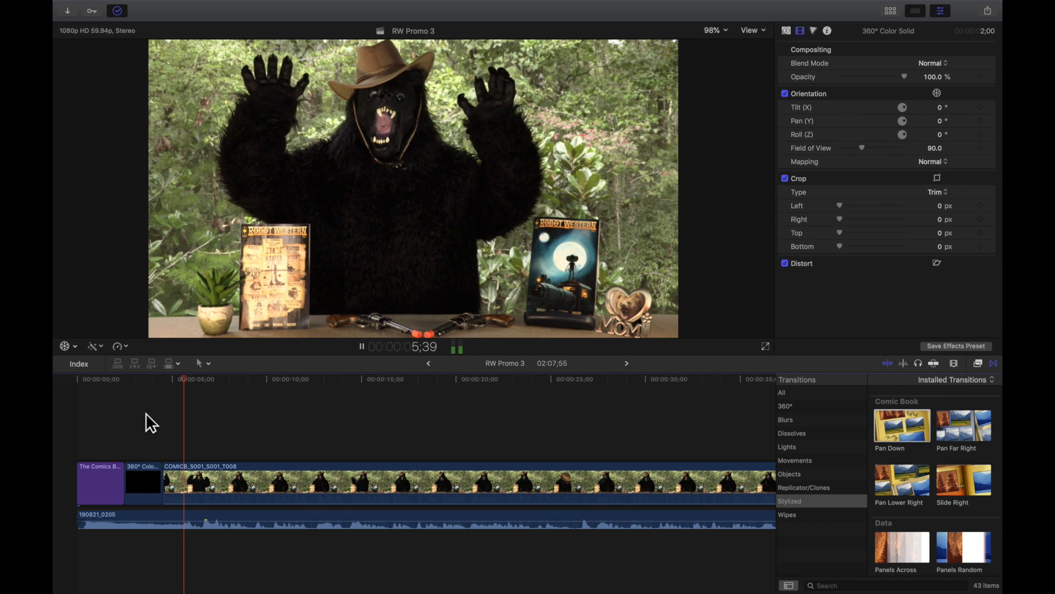
key("space")
left_click(146, 413)
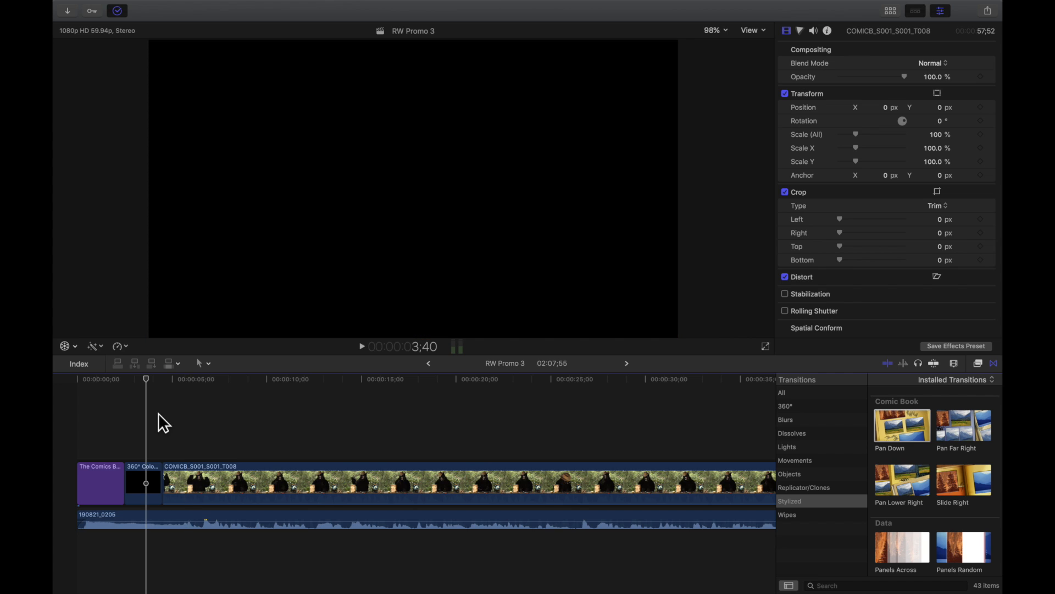
- Examine the Cross Dissolve between the 360° Color Solid and the first gorilla clip in the BFB Review 4 project
left_click(626, 363)
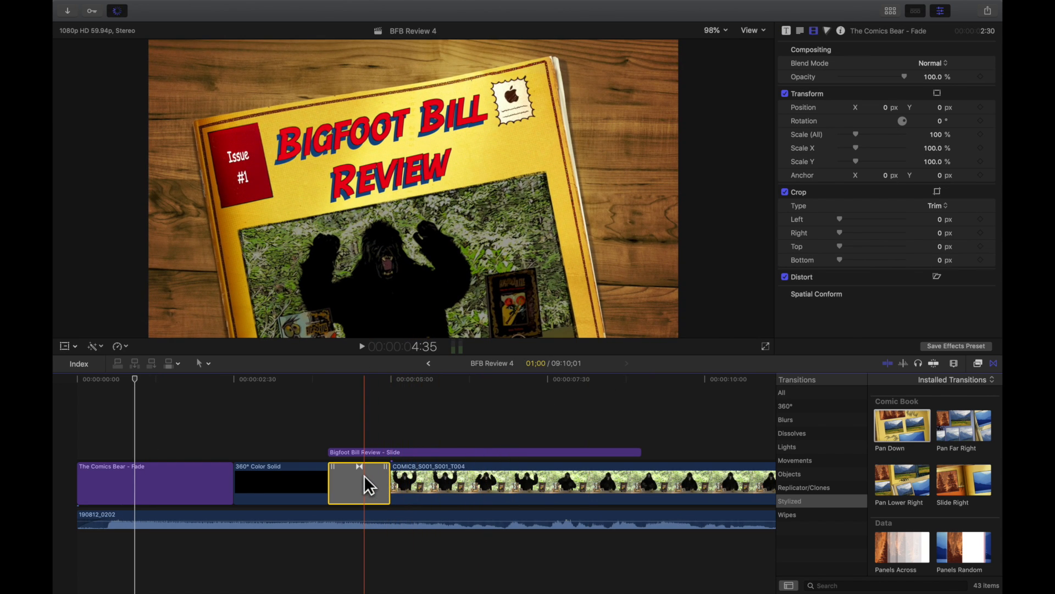
left_click(364, 475)
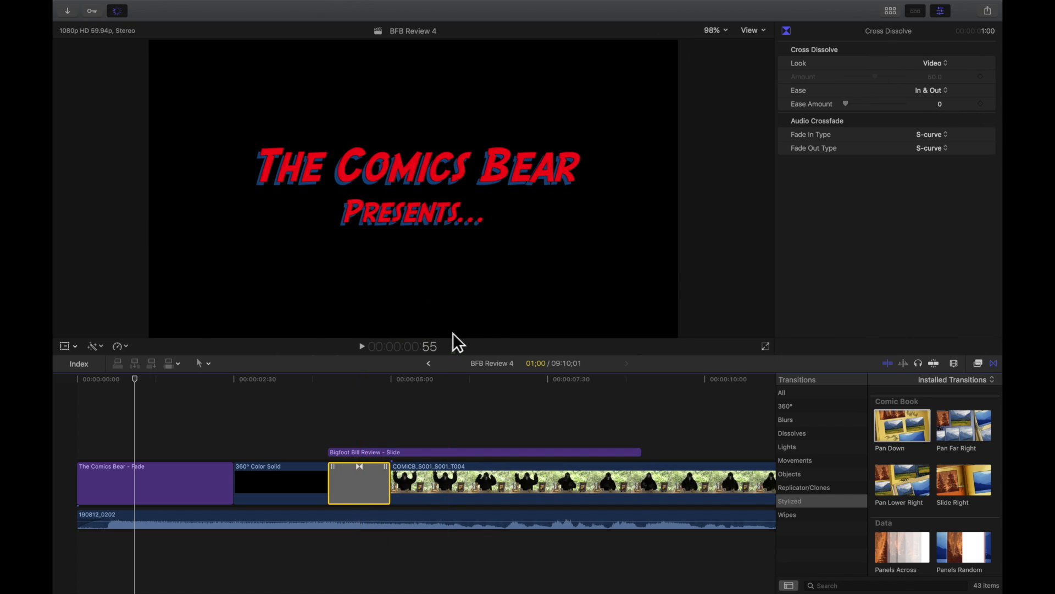
key("shift+z")
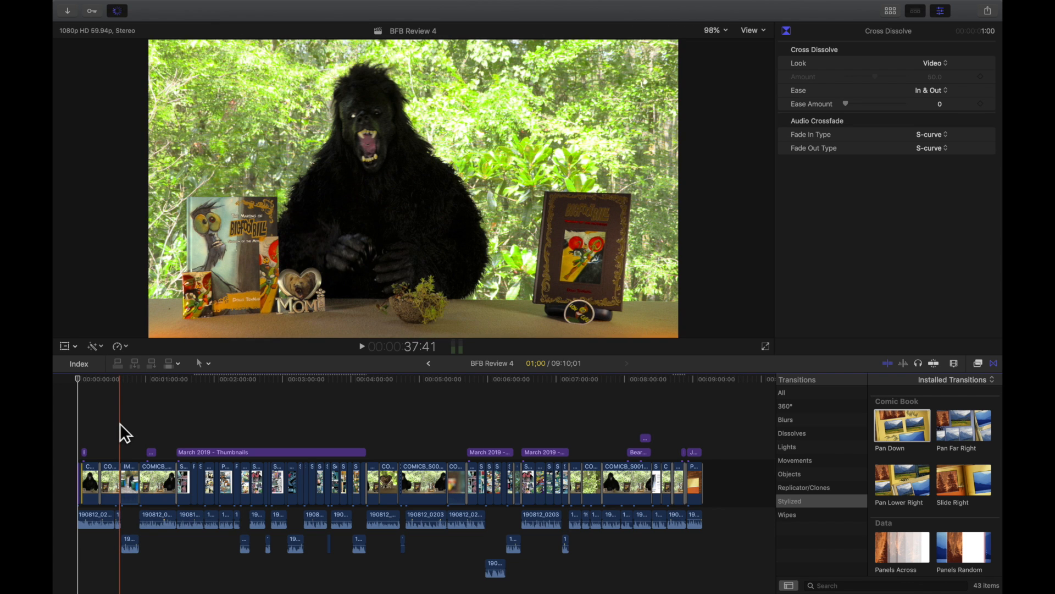
key("super+equal")
key("super+equal")
key("super+equal")
key("super+equal")
key("super+equal")
key("super+equal")
key("super+equal")
scroll(121, 423, "left", 10)
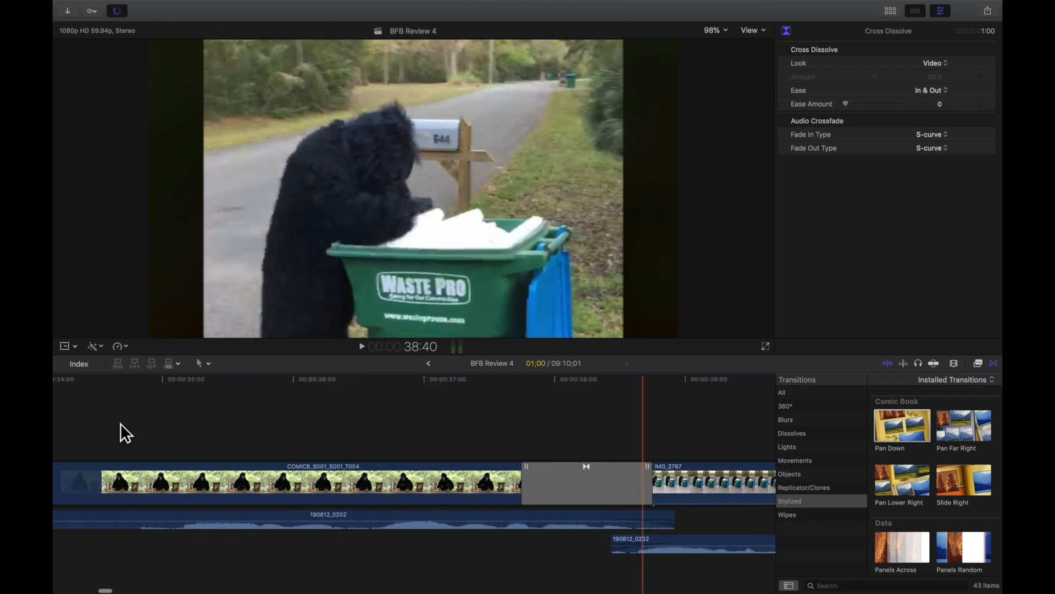
scroll(121, 423, "left", 20)
scroll(120, 424, "left", 15)
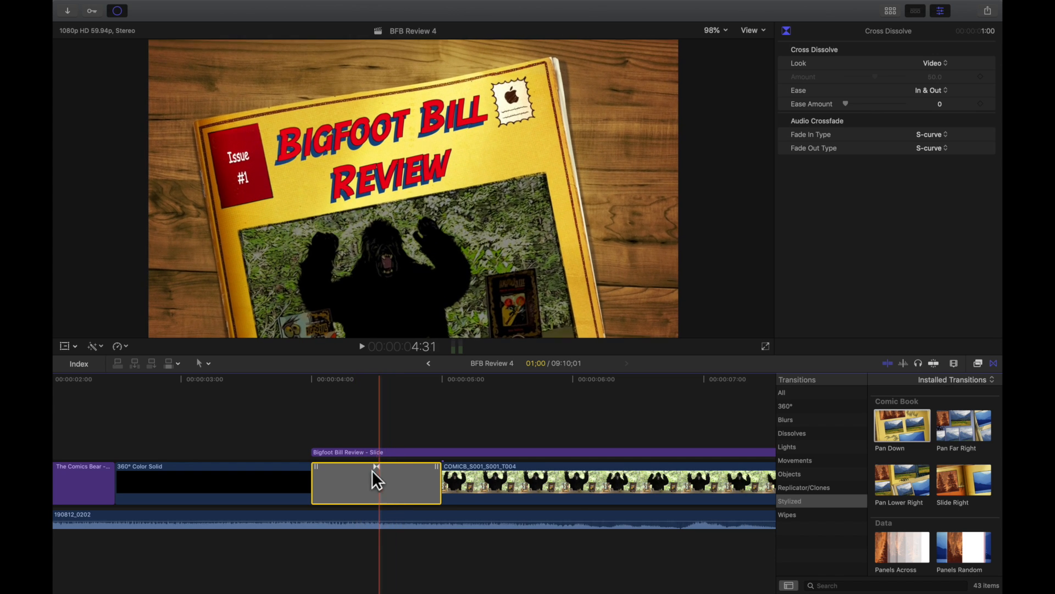
- Return to the RW Promo 3 project and add a Cross Dissolve between the 360° Color Solid and the first gorilla clip
left_click(429, 363)
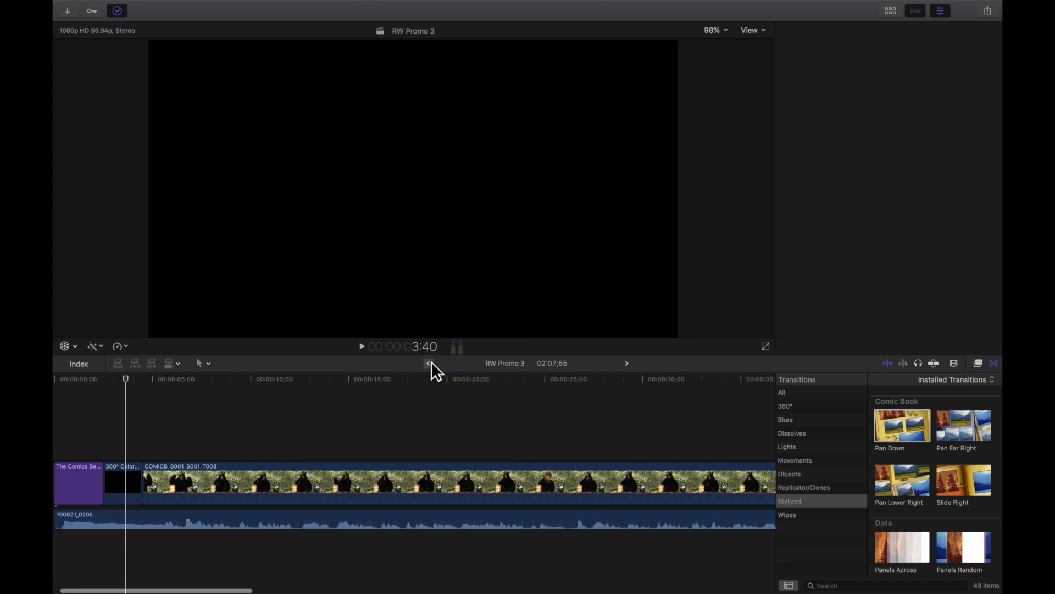
left_click(129, 437)
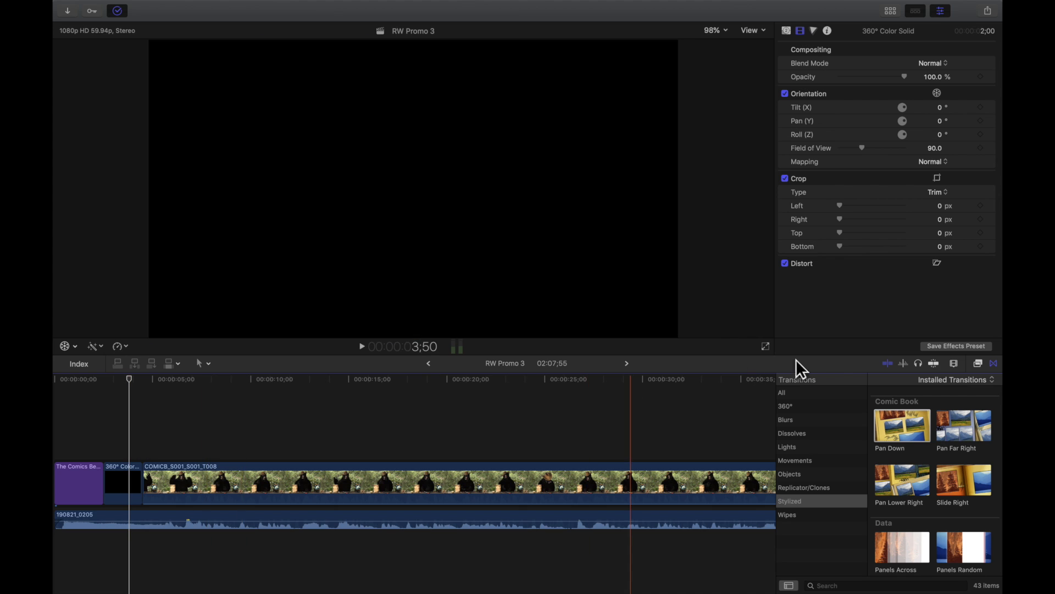
left_click(800, 433)
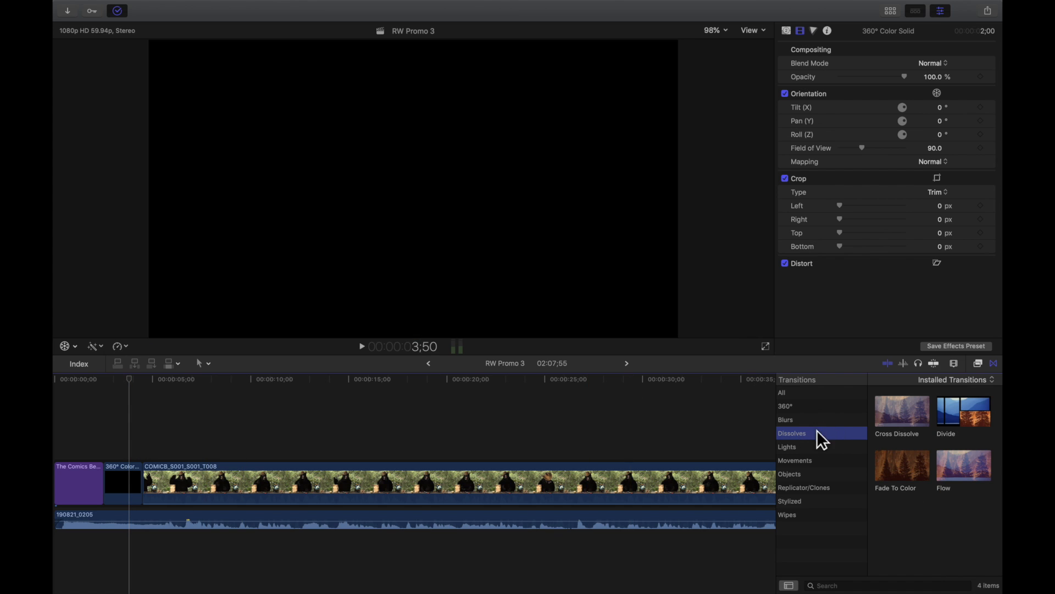
left_click(906, 414)
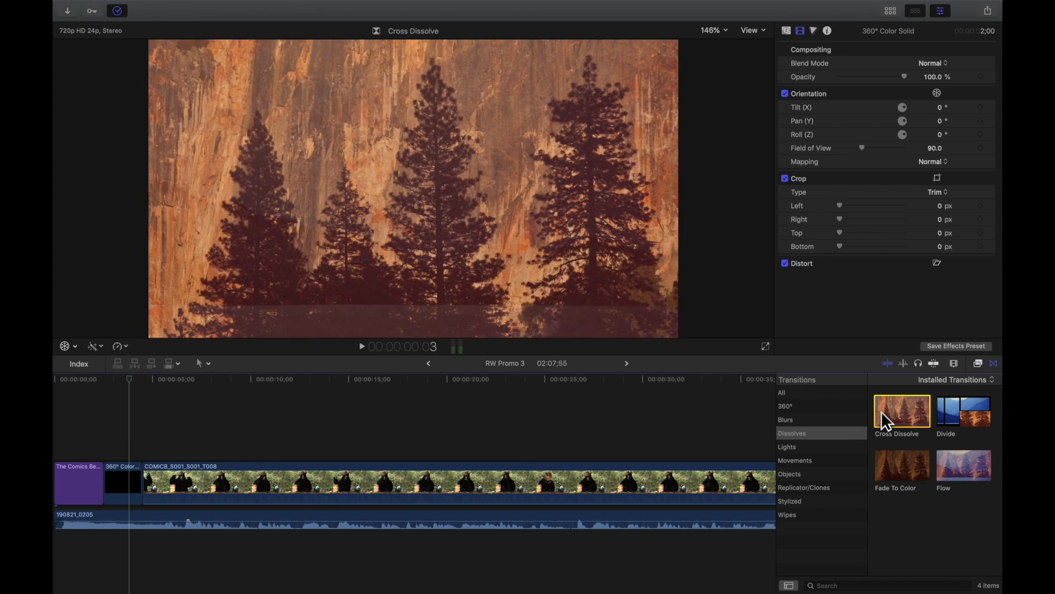
mouse_move(900, 410)
left_mouse_down()
mouse_move(835, 402)
mouse_move(232, 453)
mouse_move(146, 477)
left_mouse_up()
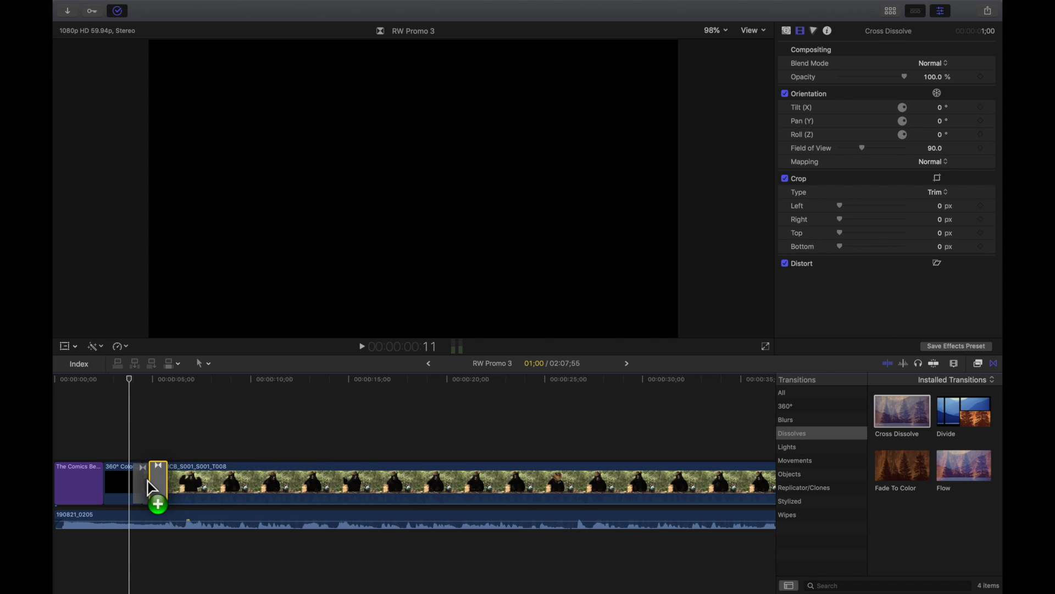
- Play back the Cross Dissolve from the black 360° Color Solid into the first gorilla clip
left_click(134, 439)
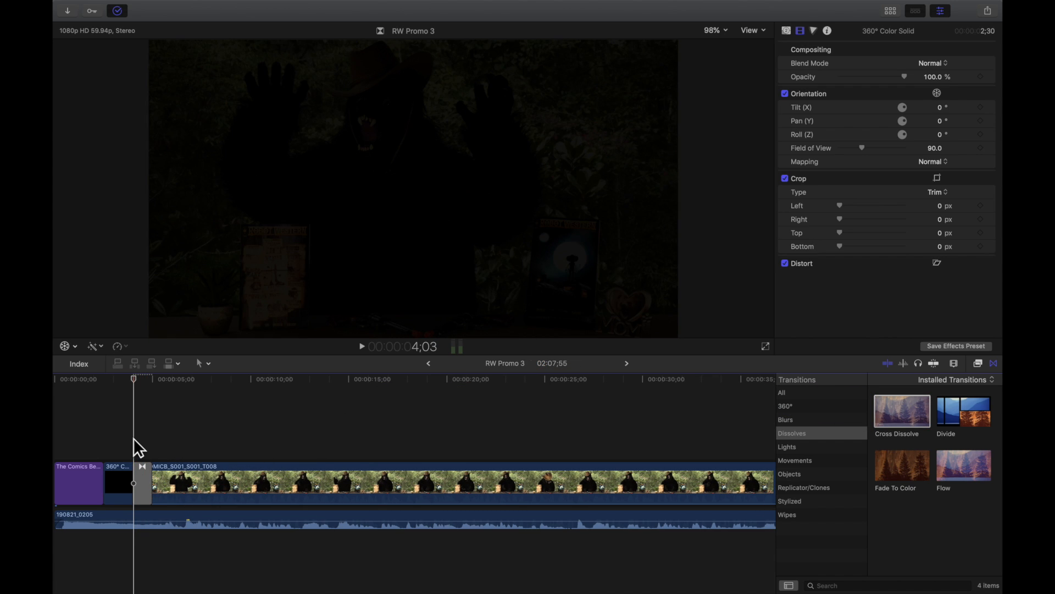
key("super+equal")
key("super+equal")
key("super+equal")
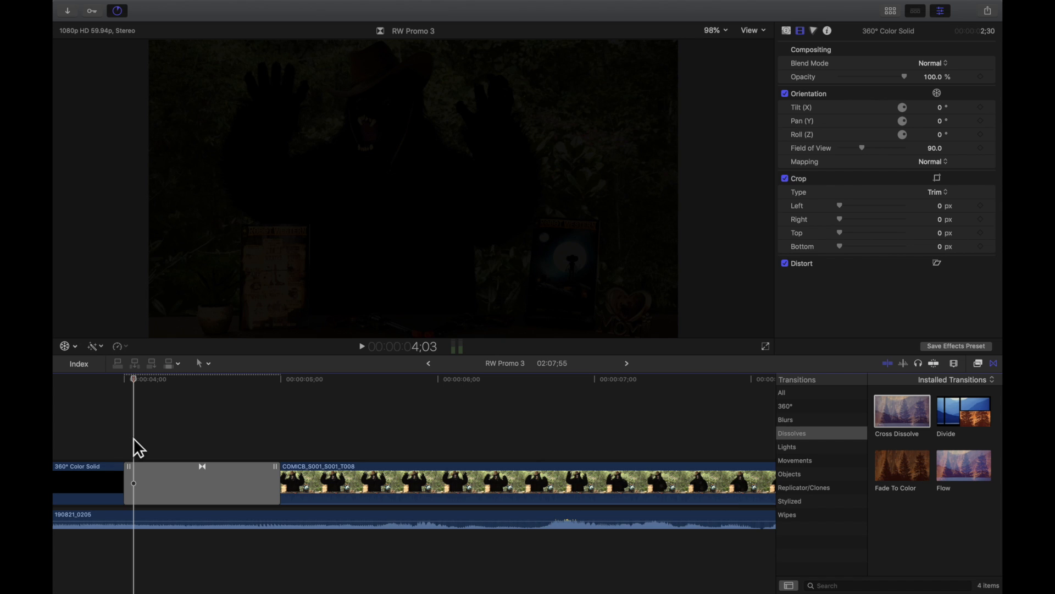
left_click(117, 433)
left_click(106, 431)
key("space")
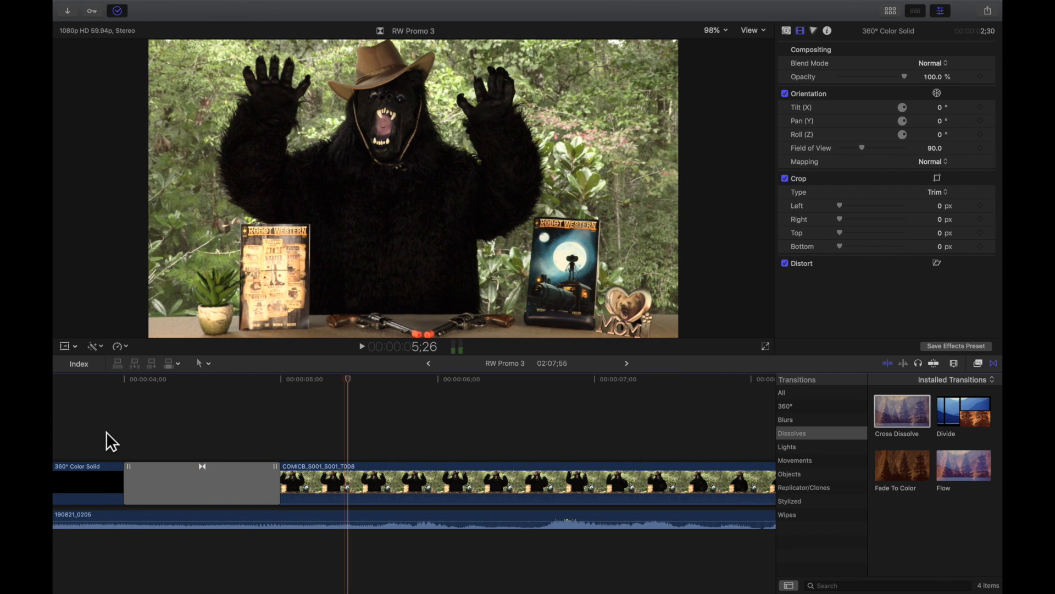
key("space")
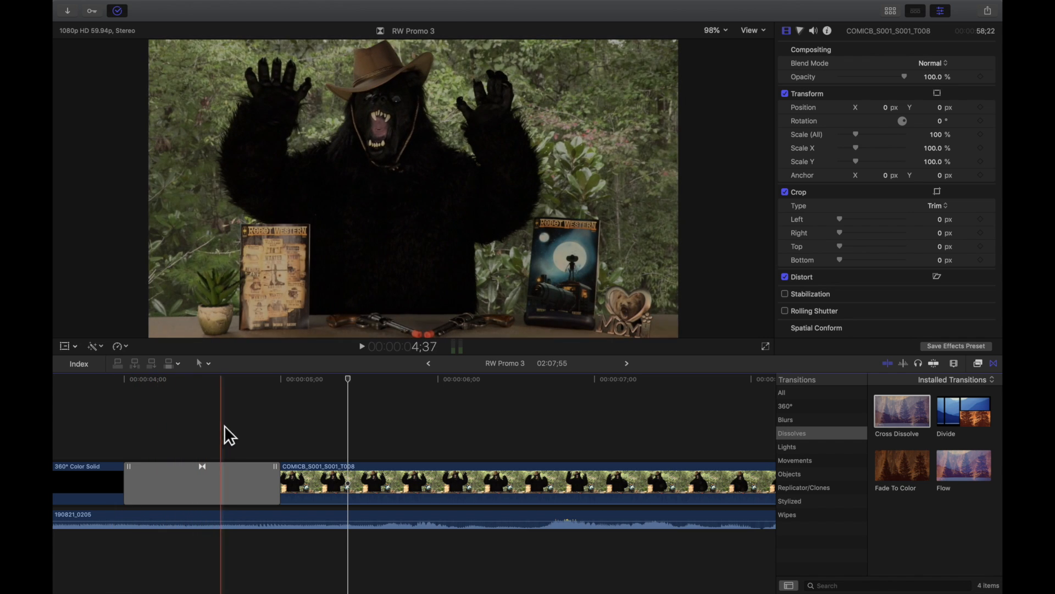
left_click(84, 418)
key("space")
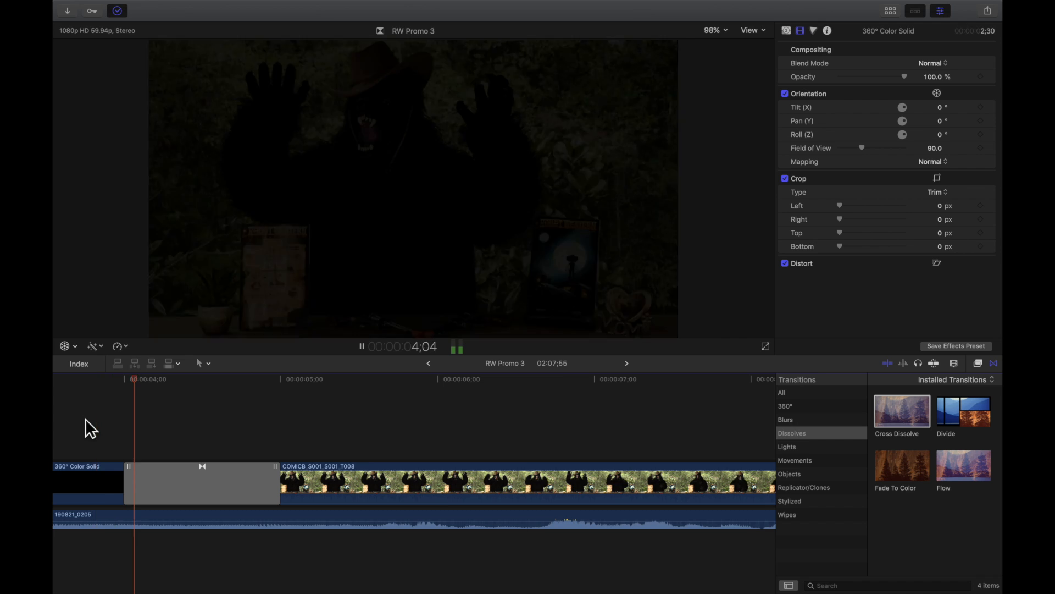
key("space")
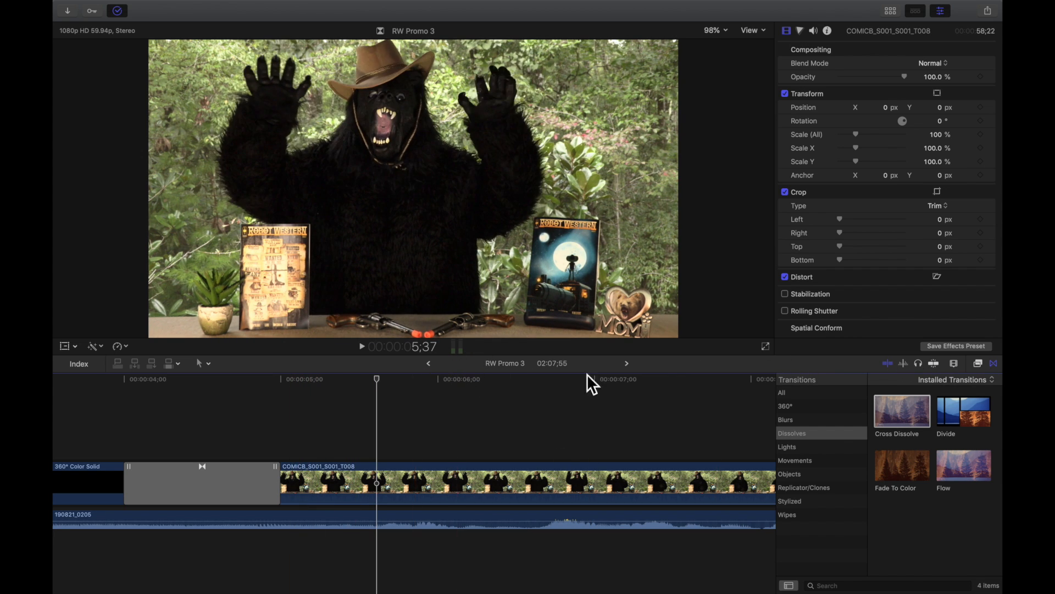
- Check how the Bigfoot Bill Review - Slide title sits over the dissolve in BFB Review 4, and return to RW Promo 3
left_click(631, 364)
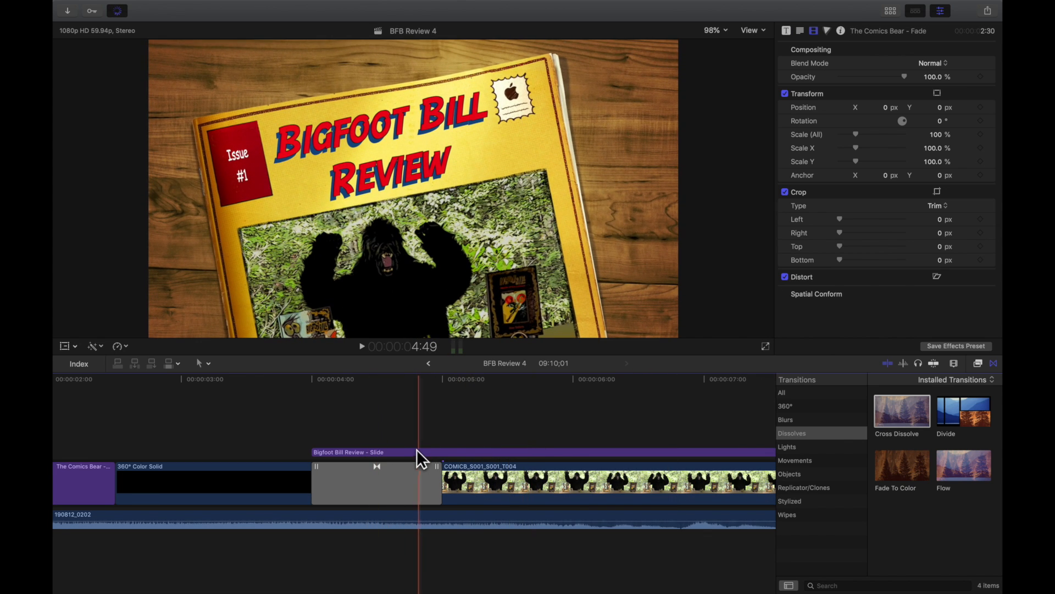
left_click(417, 451)
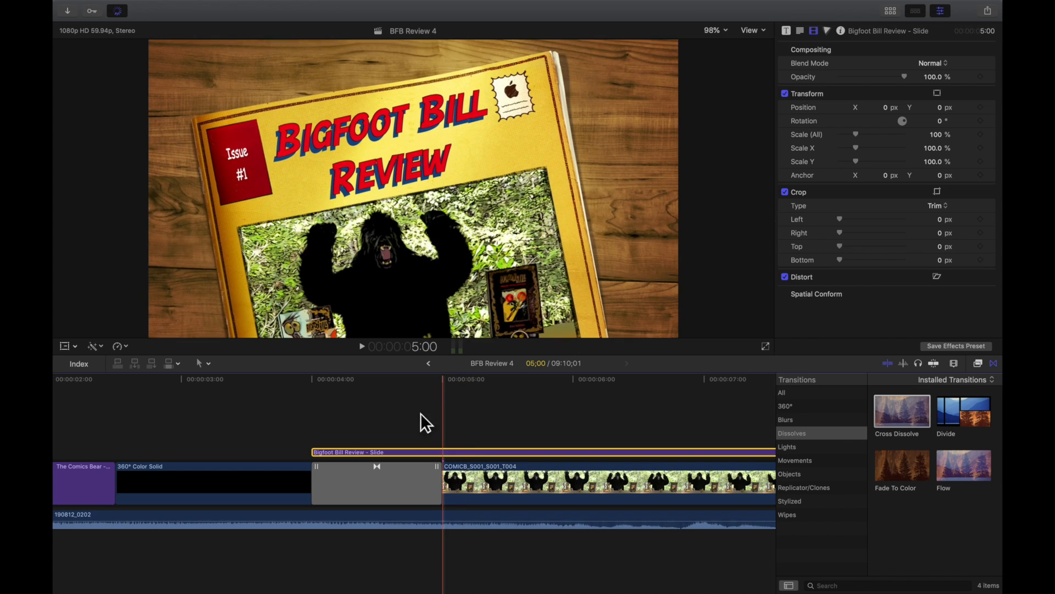
left_click(404, 411)
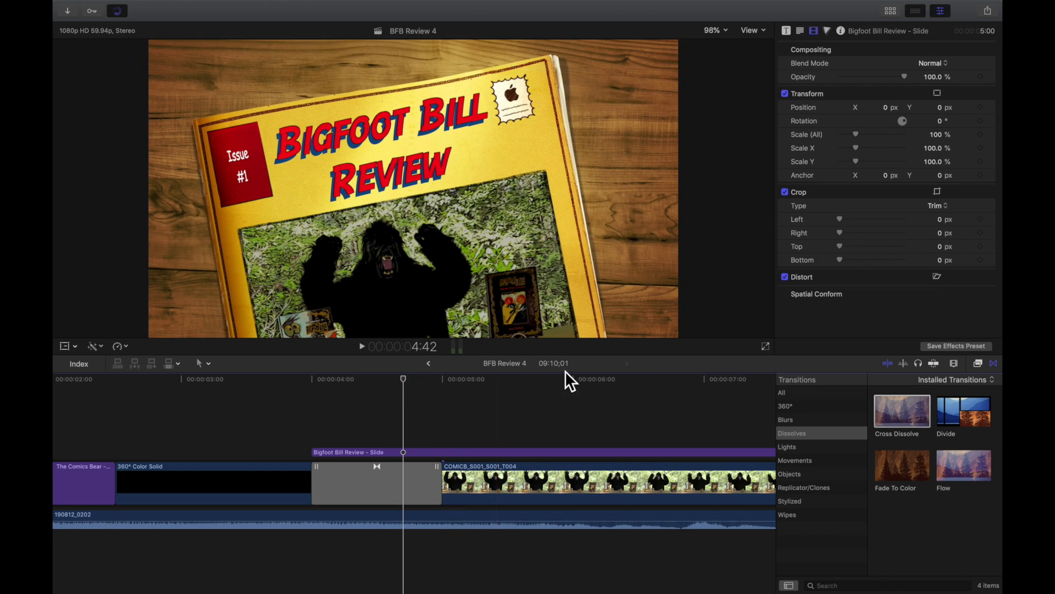
left_click(428, 363)
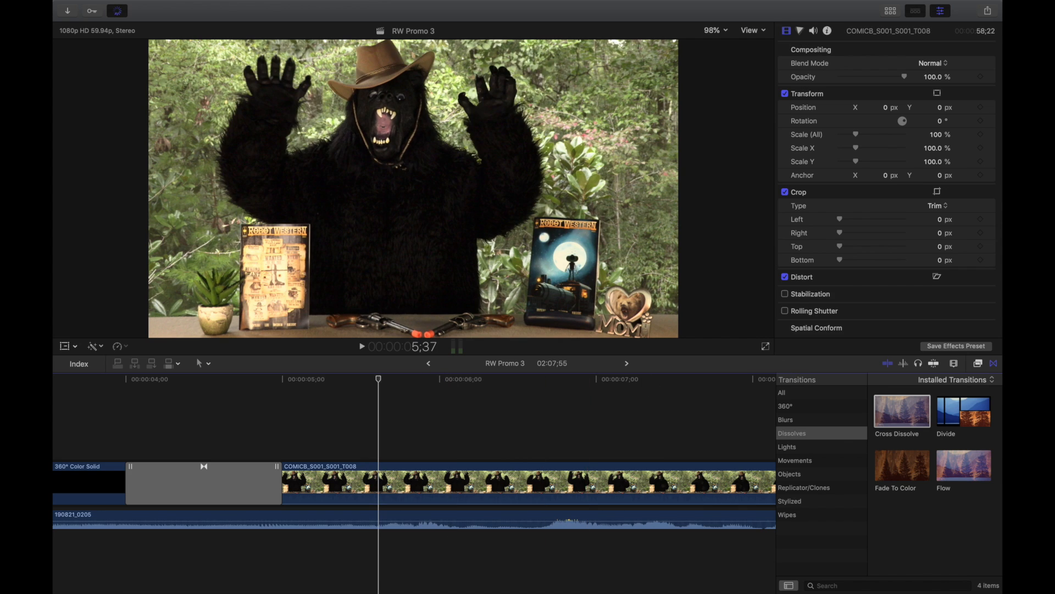
- Add the Comic Book Push In title from the installed titles above the Cross Dissolve into the first gorilla clip
left_click(944, 23)
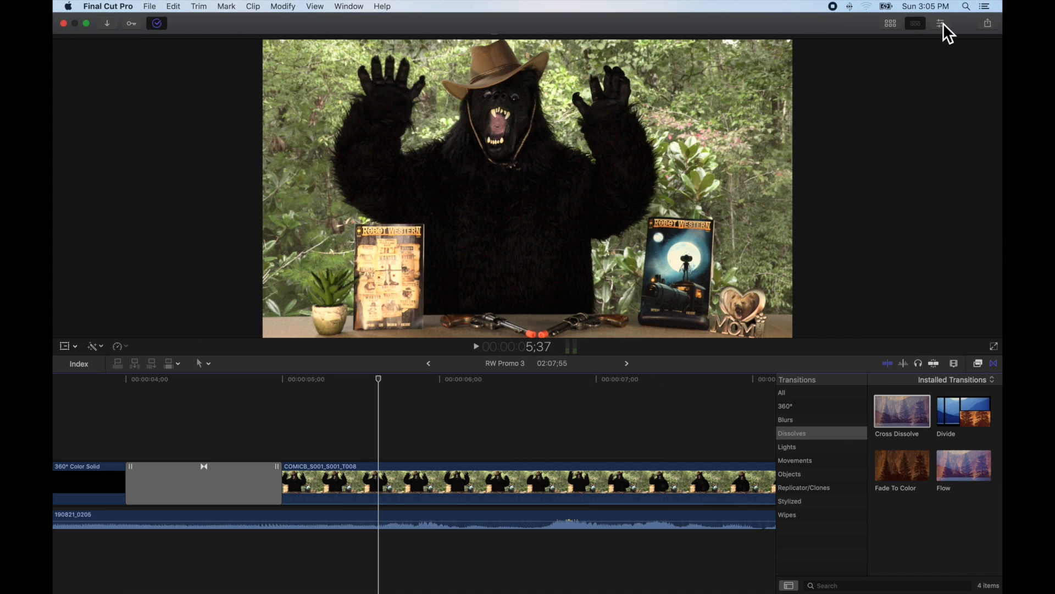
left_click(894, 27)
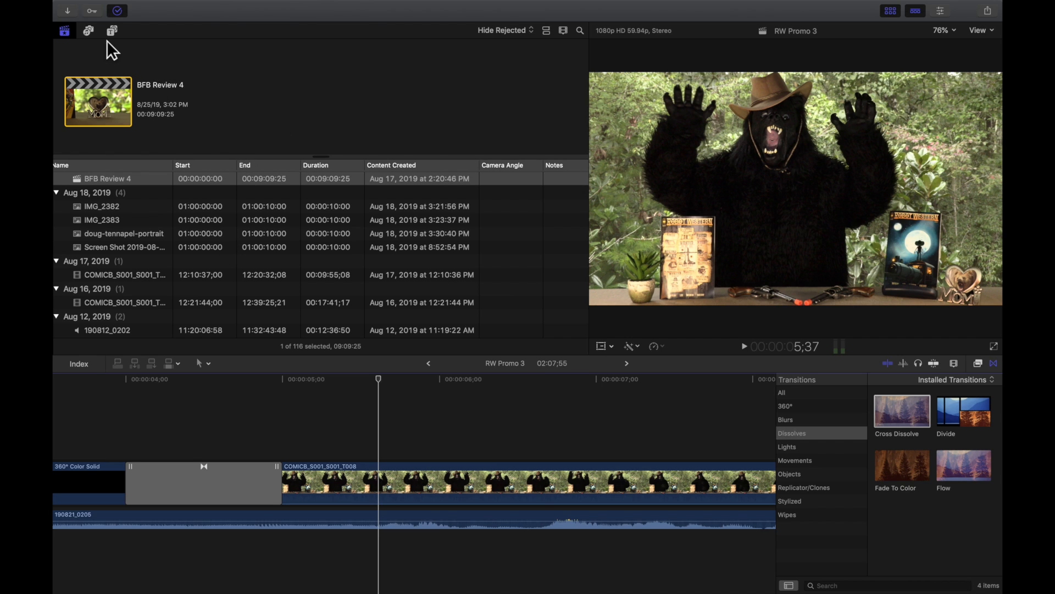
left_click(112, 31)
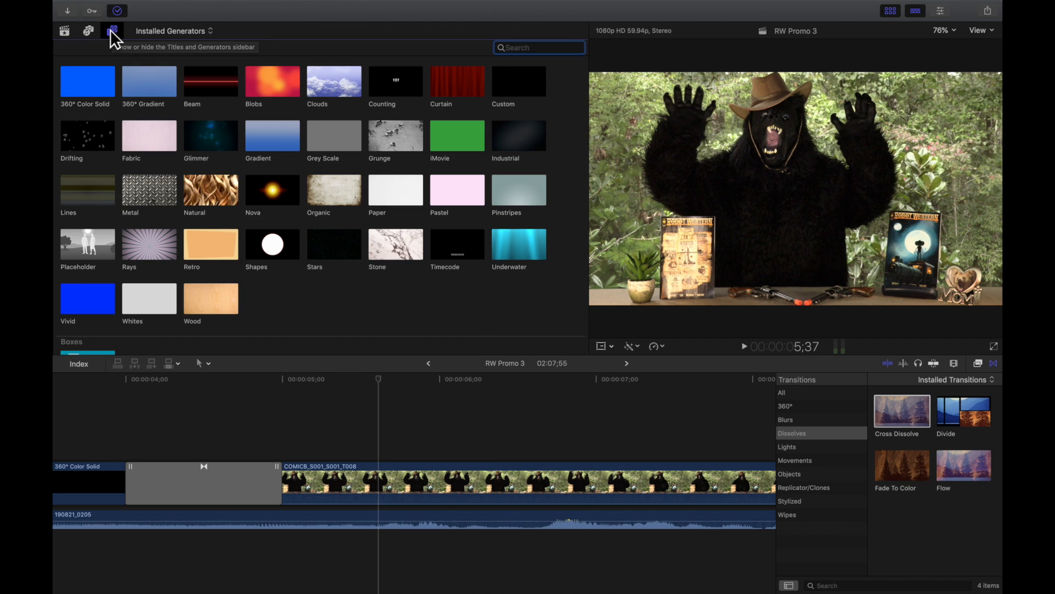
left_click(87, 46)
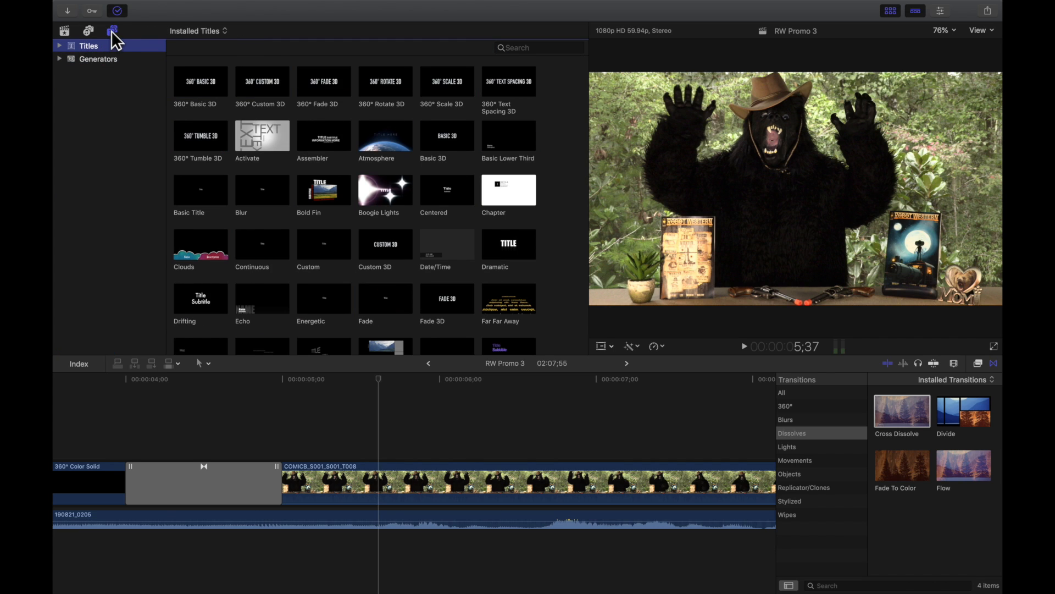
left_click(112, 31)
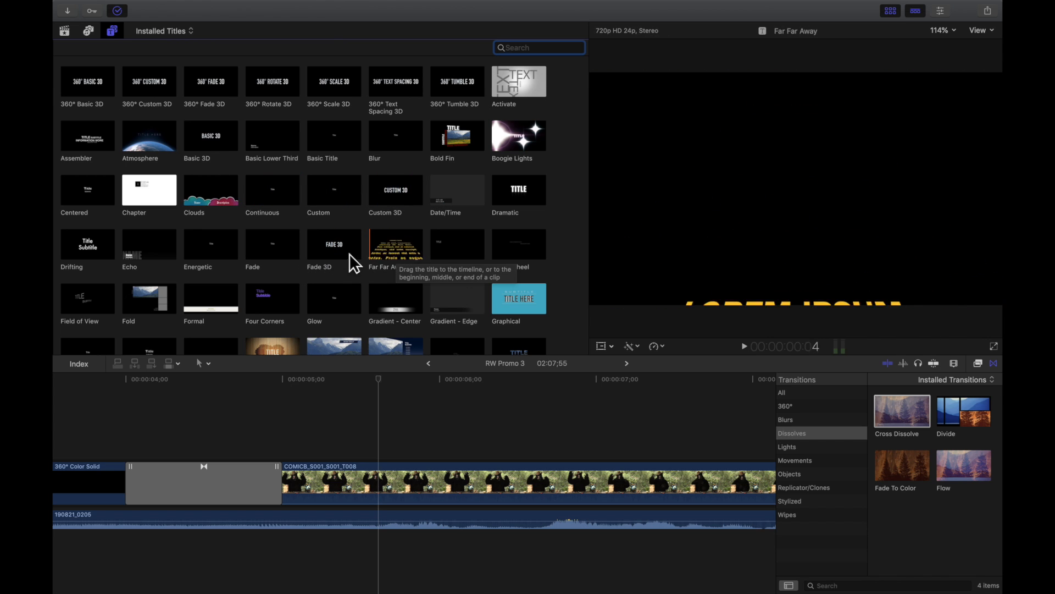
scroll(279, 256, "down", 15)
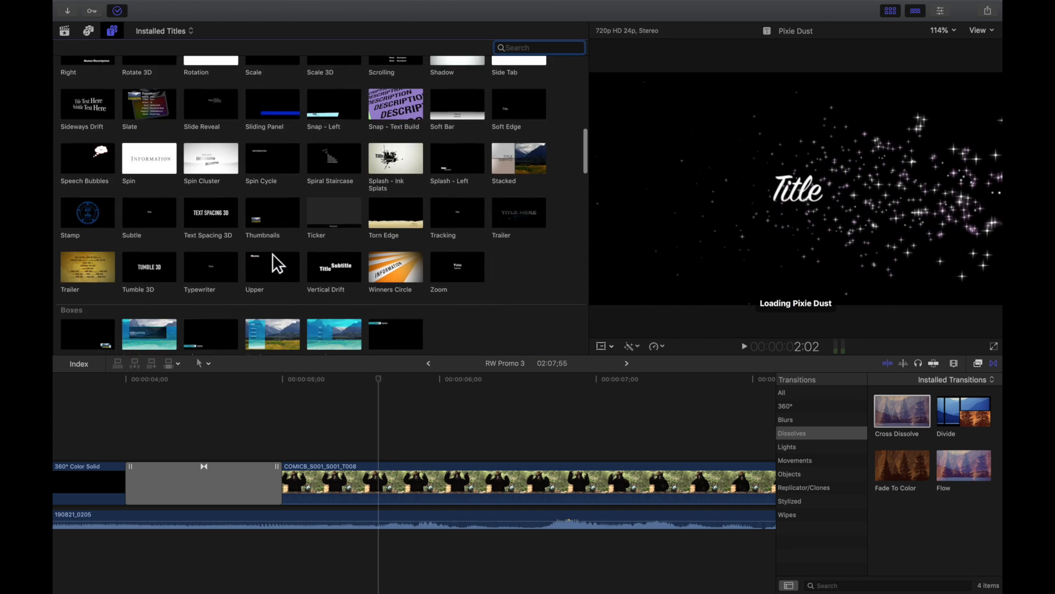
scroll(273, 252, "down", 5)
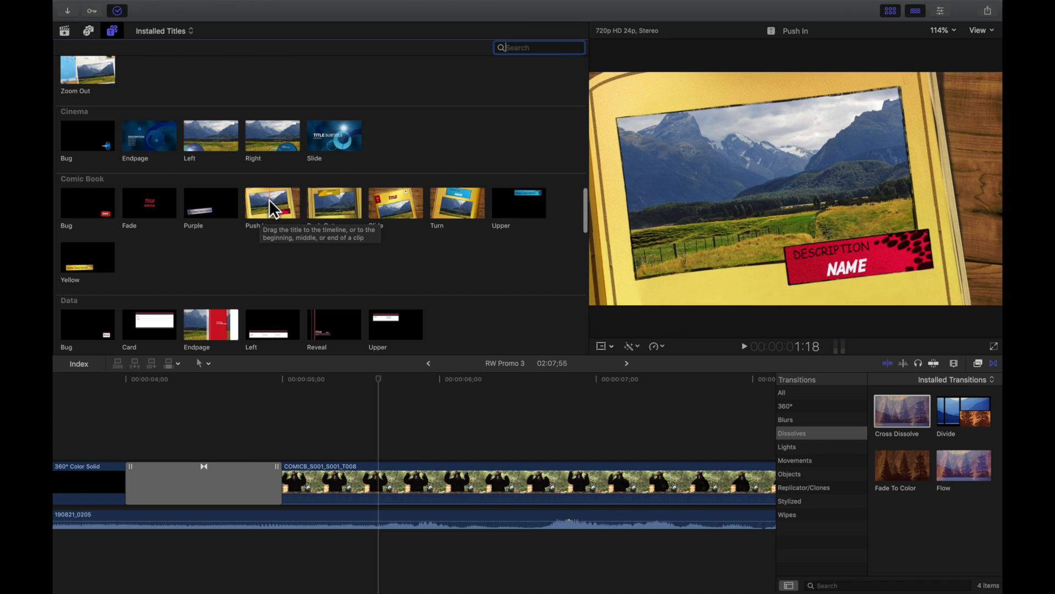
left_click_drag(269, 199, 258, 230)
left_click_drag(285, 368, 202, 416)
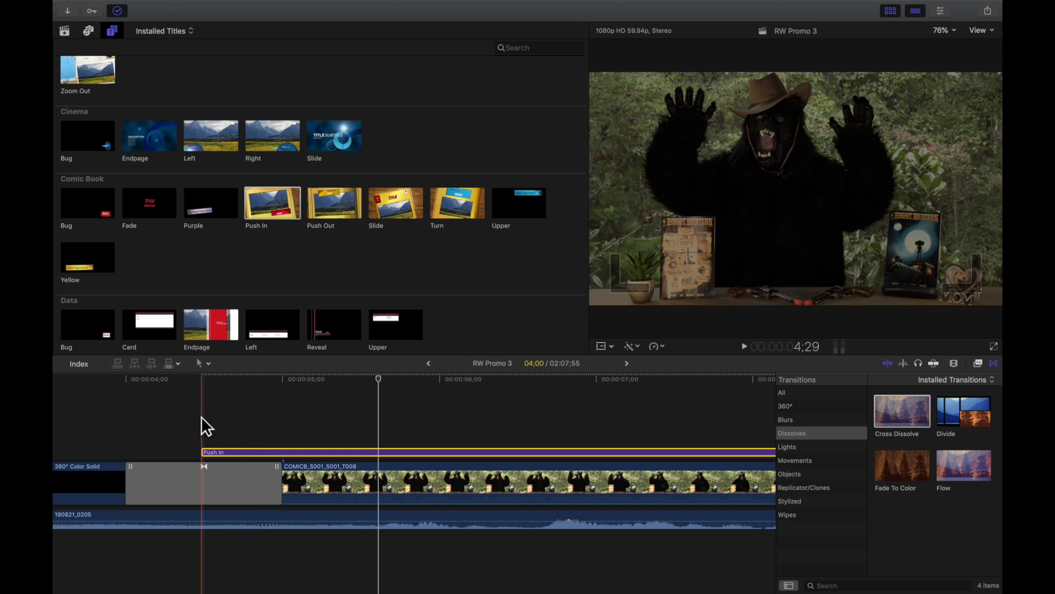
- Move the Push In title earlier so it starts at the beginning of the Cross Dissolve, and preview it over the gorilla clip
scroll(206, 418, "left", 3)
left_click_drag(319, 450, 242, 448)
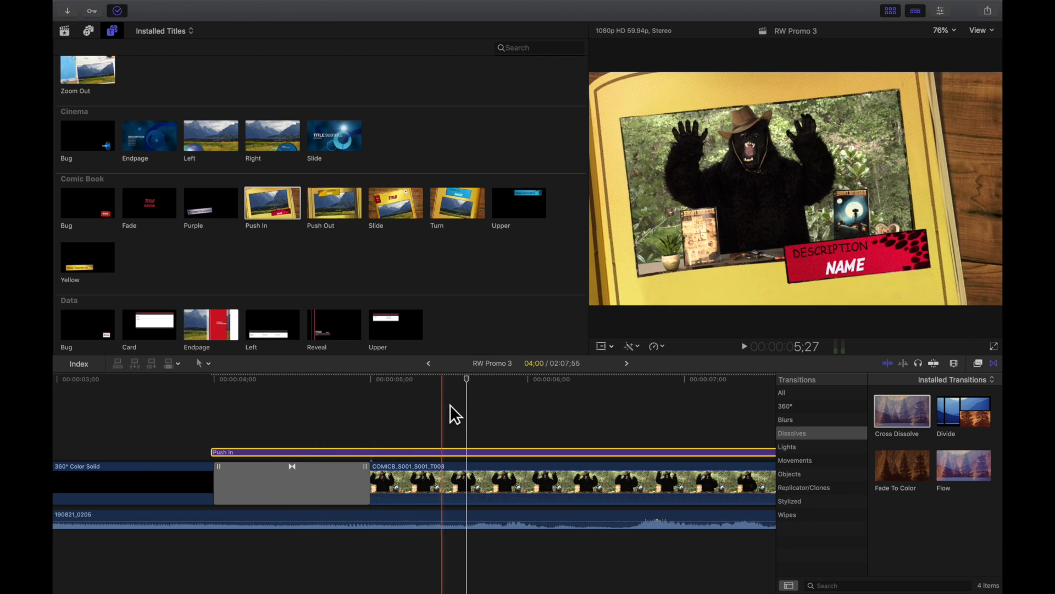
left_click(529, 407)
key("super+minus")
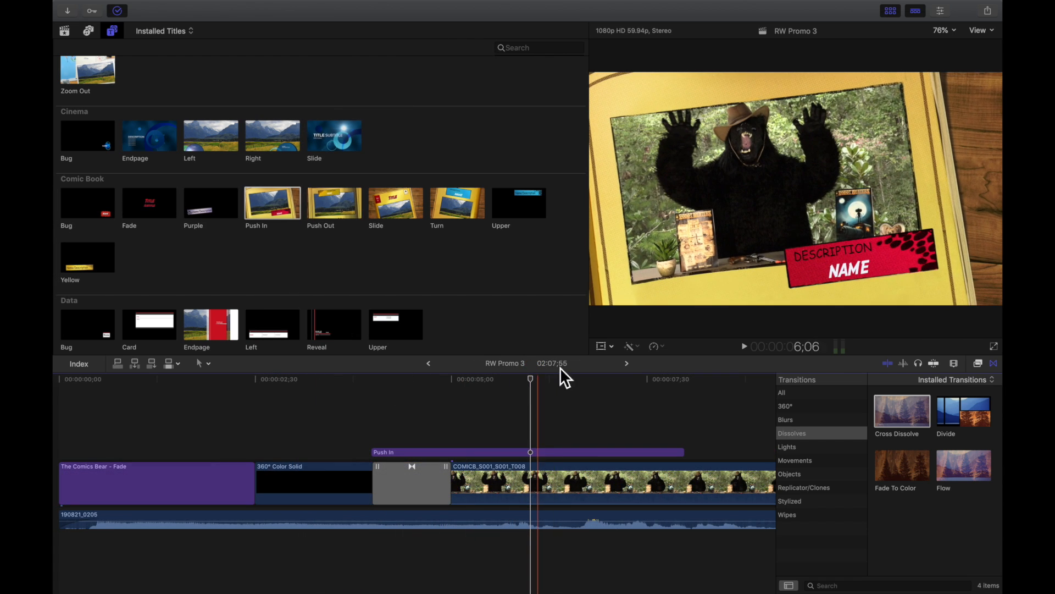
- Replace the NAME line of the Push In title with "Robot Western"
left_click(890, 11)
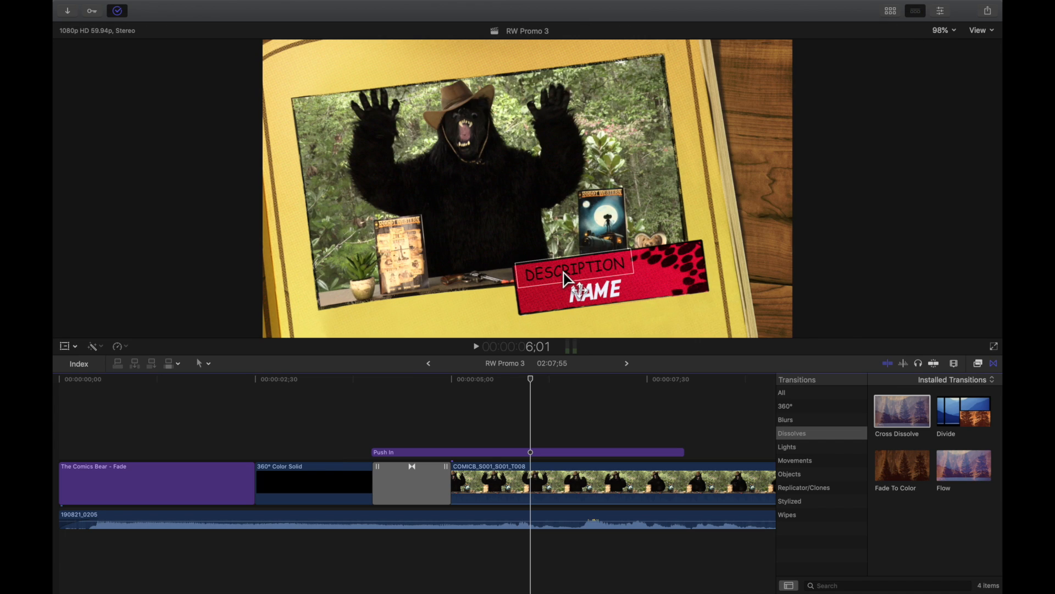
left_click(941, 11)
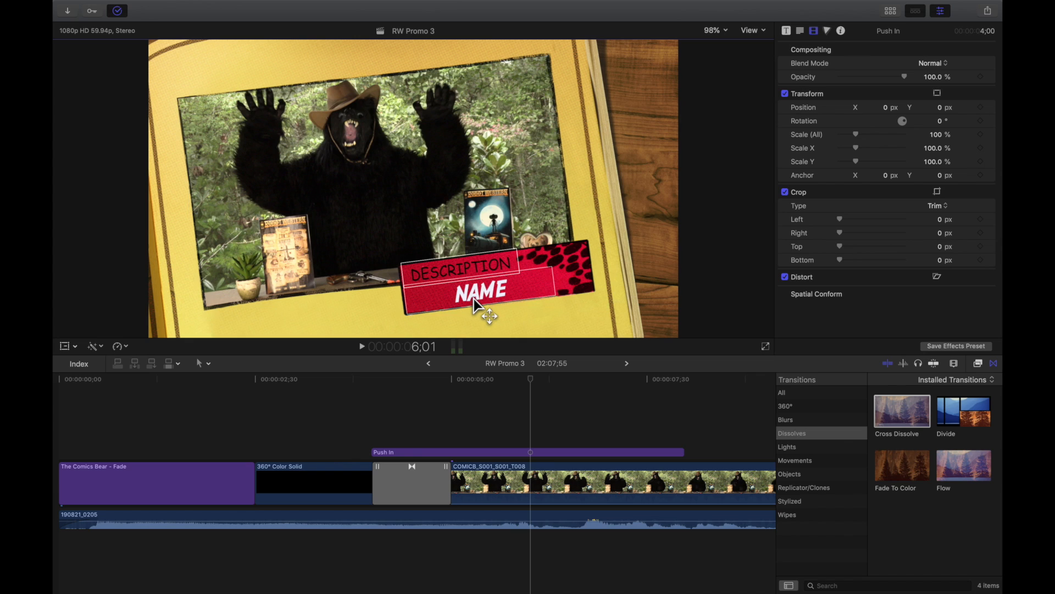
left_click(800, 31)
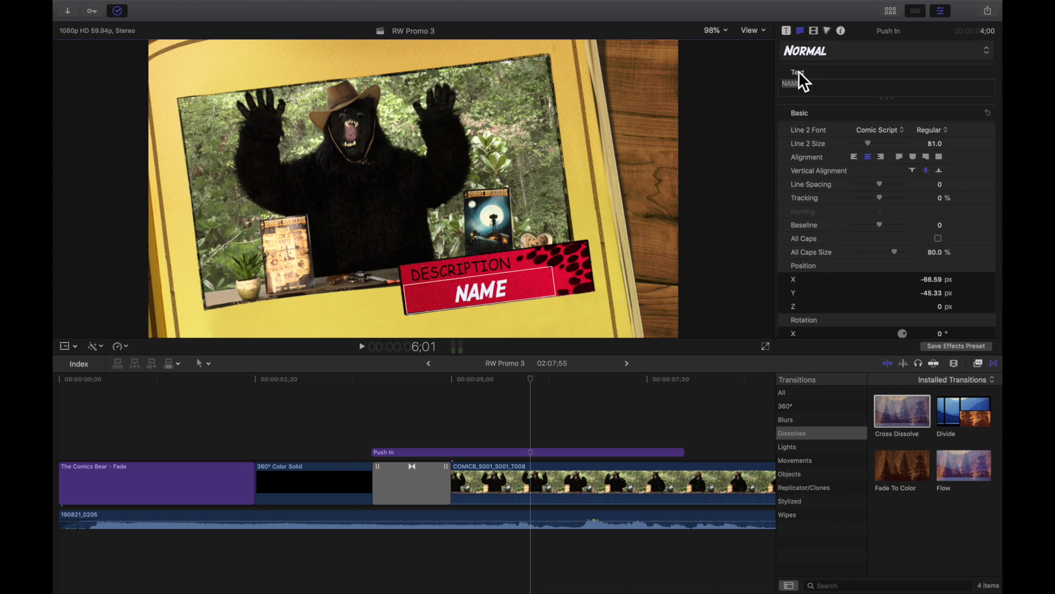
left_click(819, 89)
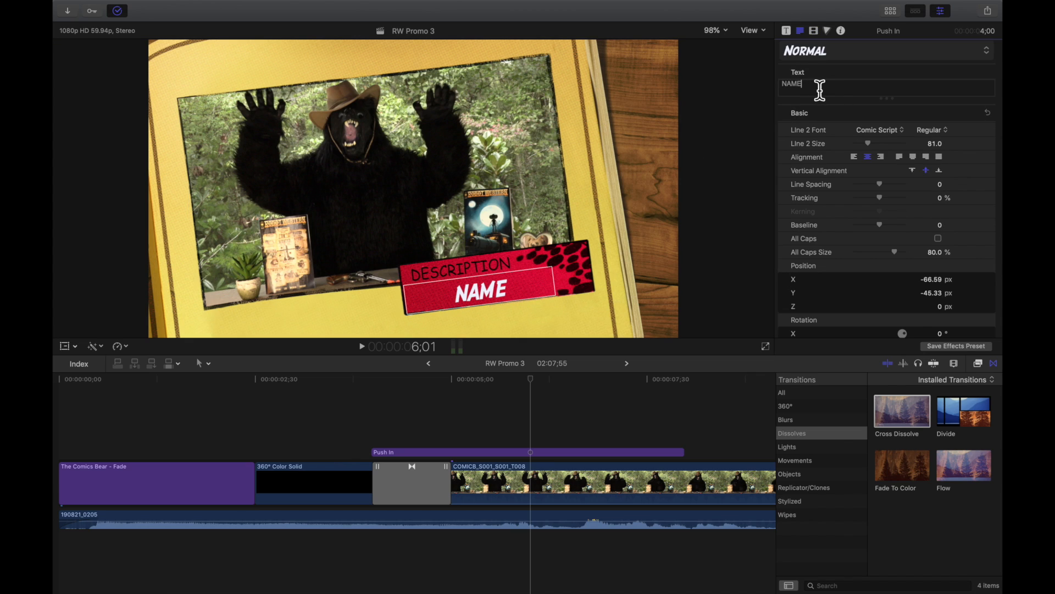
key("BackSpace")
key("BackSpace")
key("BackSpace")
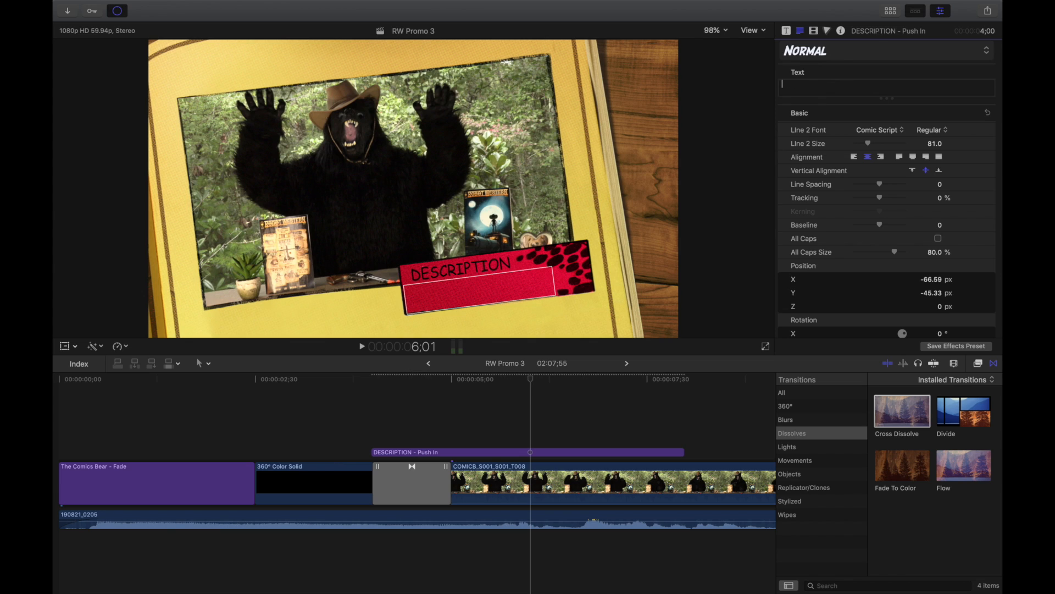
type("Robo")
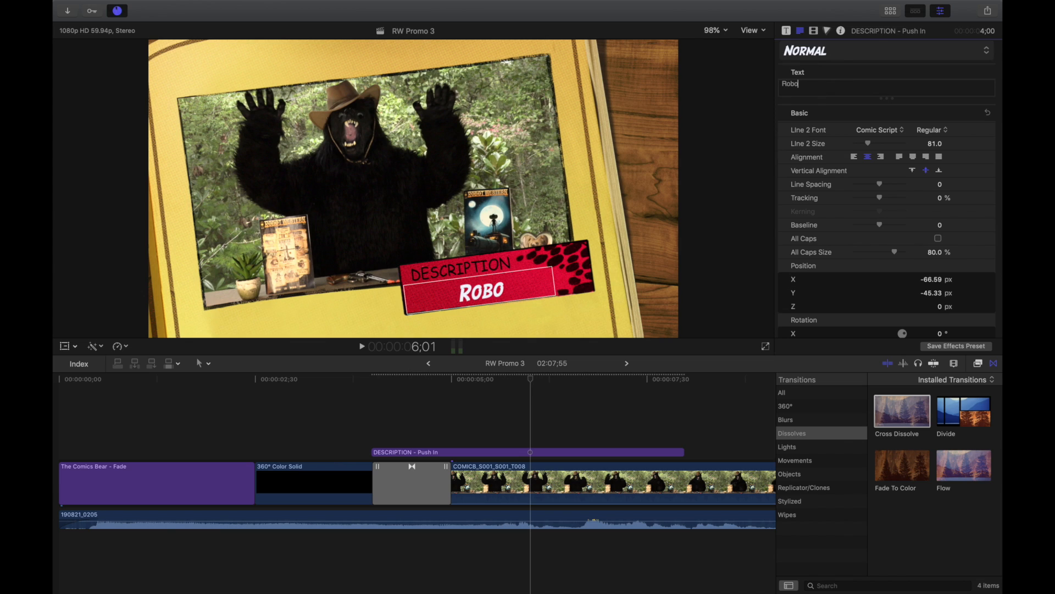
type("t Western")
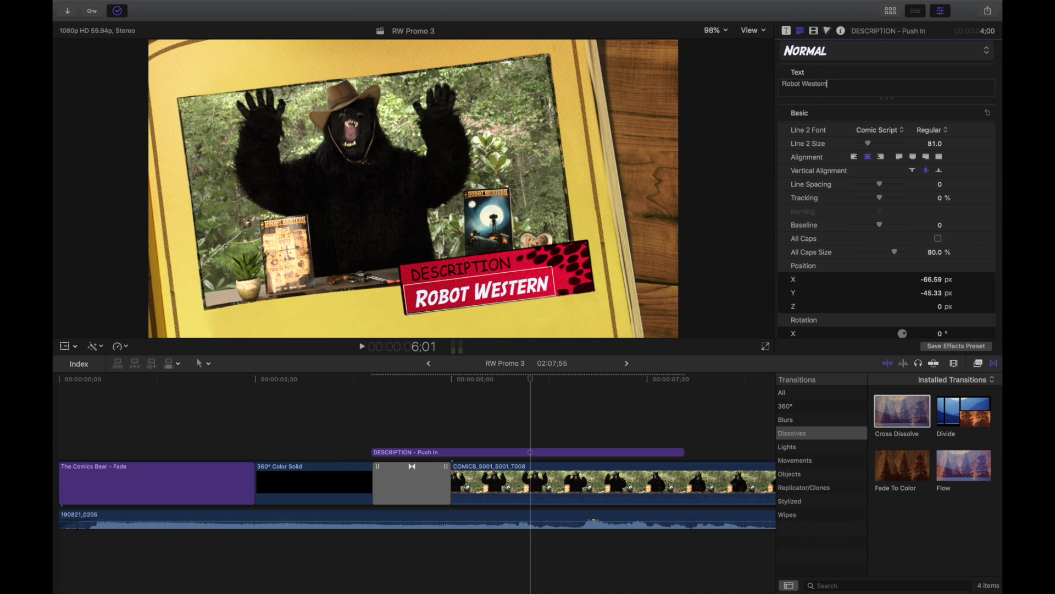
- Replace the DESCRIPTION line of the Push In title with "Preview of"
left_click(461, 266)
left_click(841, 89)
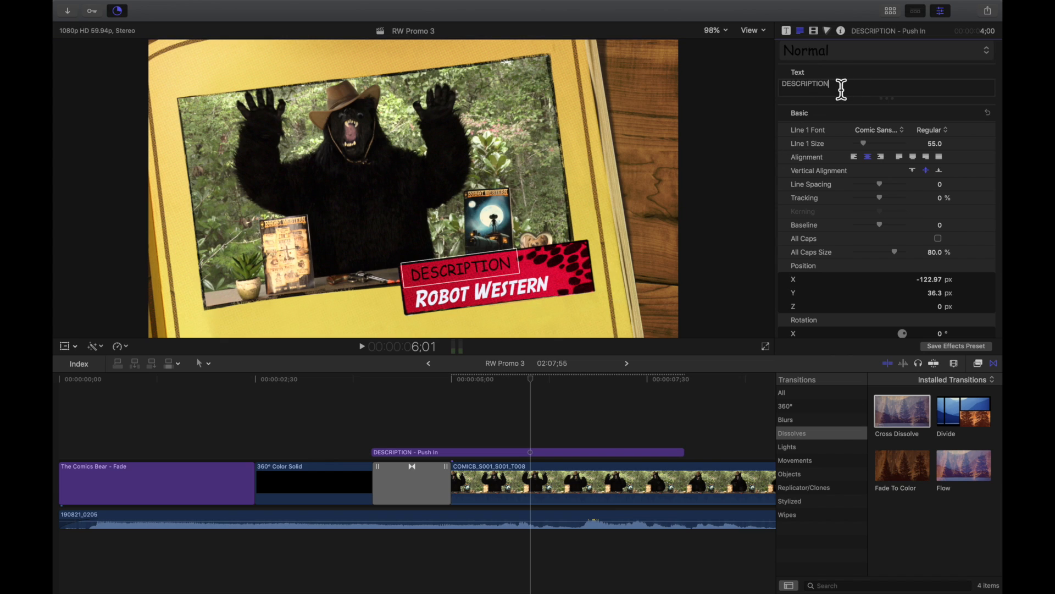
key("BackSpace")
key("BackSpace")
key("BackSpace")
key("BackSpace")
key("BackSpace")
key("BackSpace")
key("BackSpace")
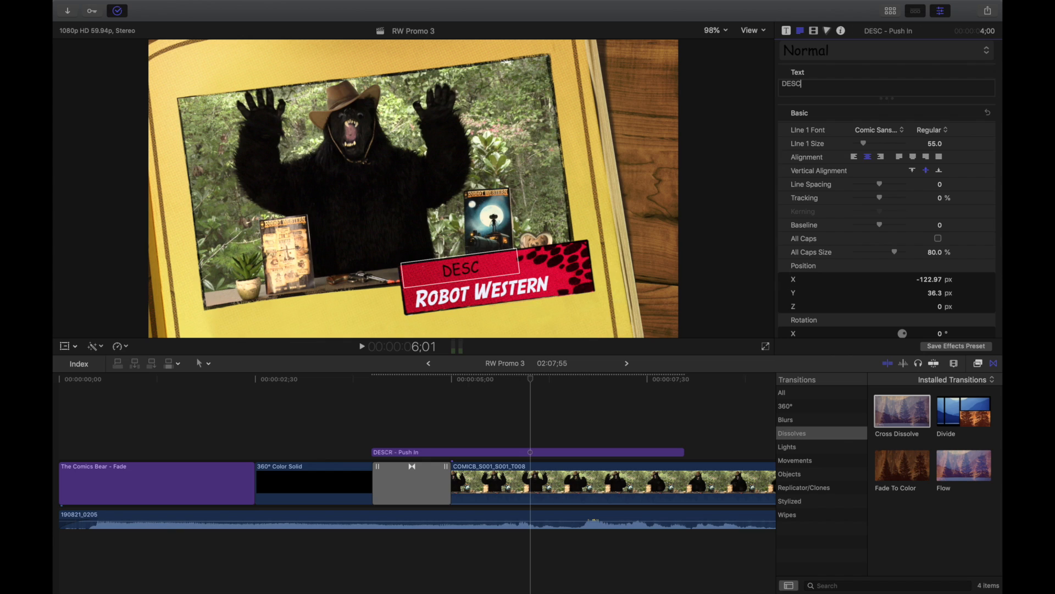
type("Preview of")
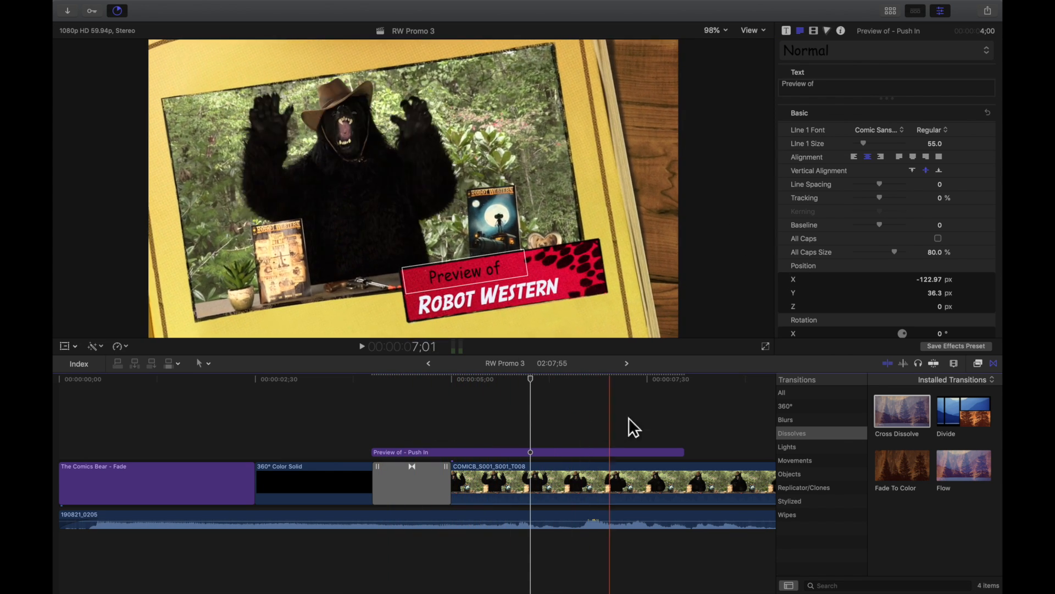
- Hide the title's settings and play the Push In title from its start through the end of its zoom
left_click(719, 410)
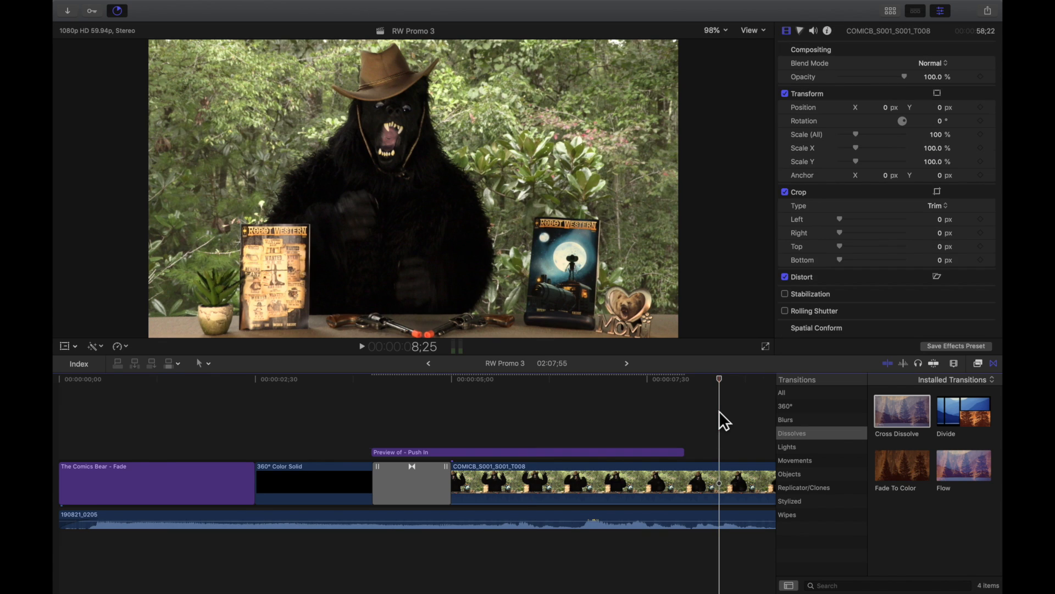
key("super+minus")
key("super+minus")
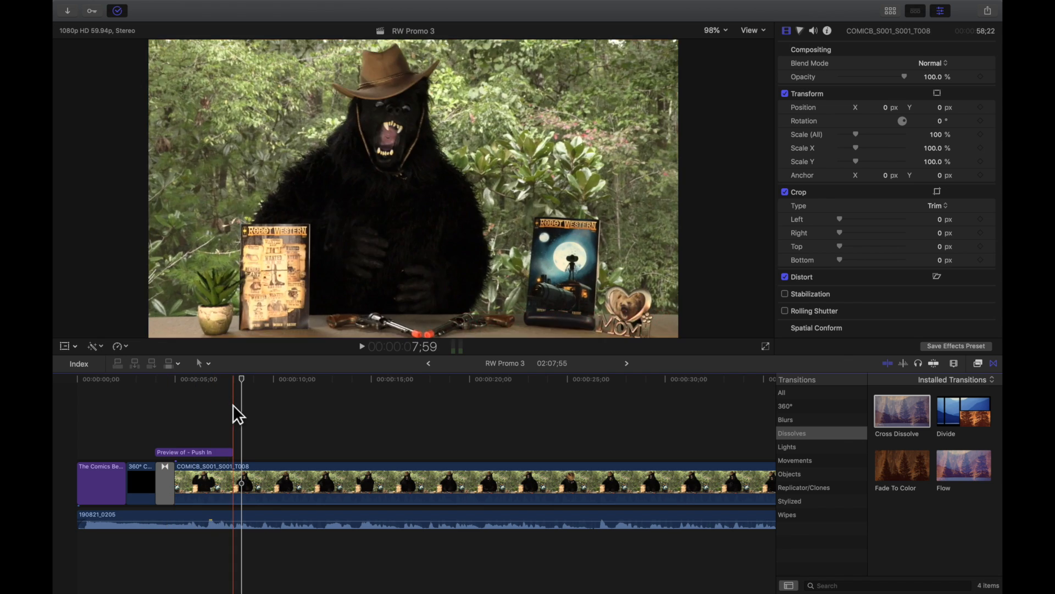
left_click(156, 404)
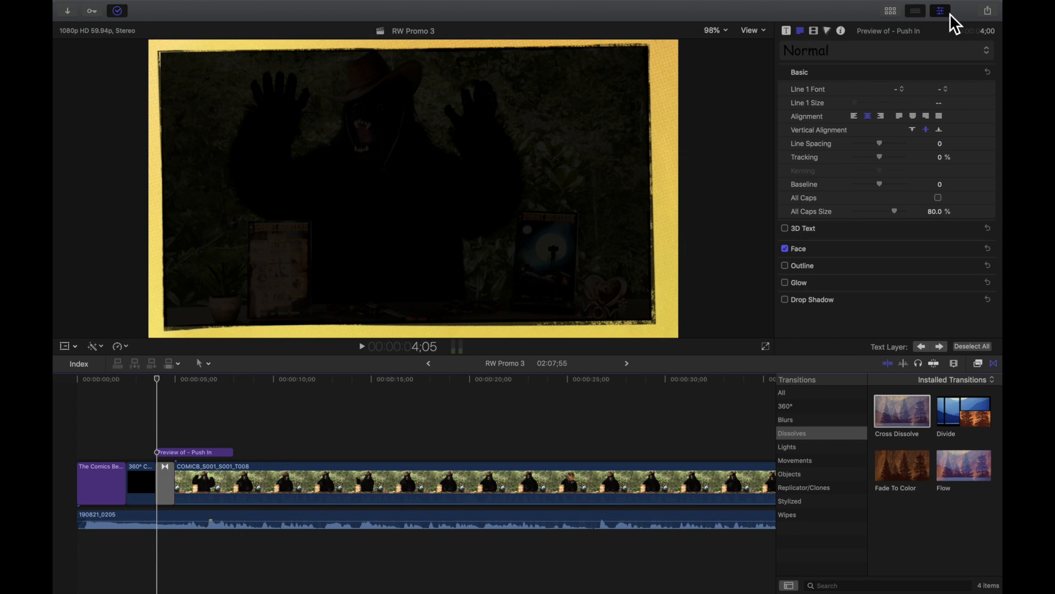
left_click(949, 13)
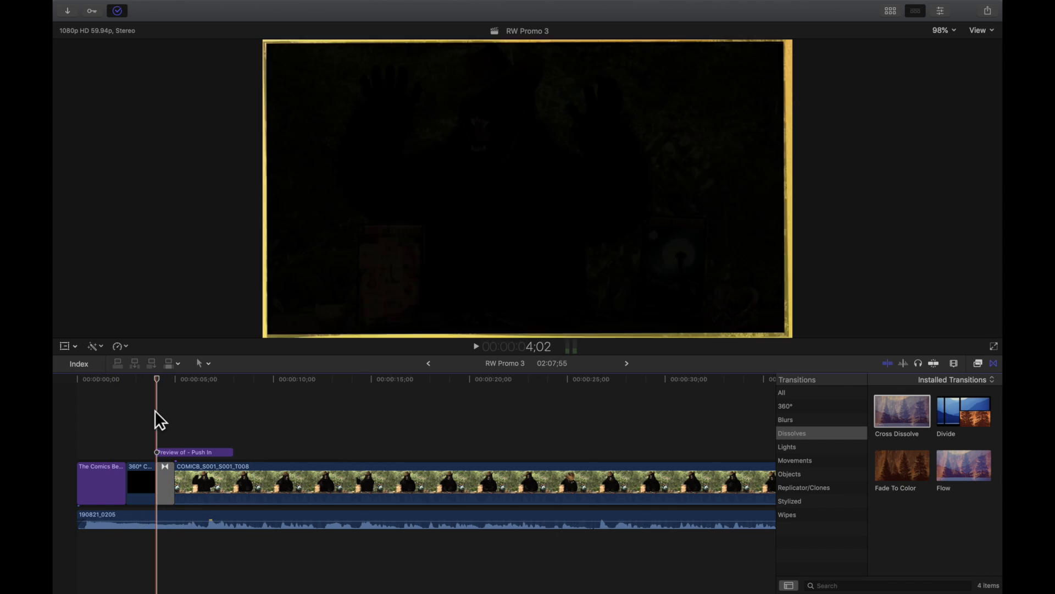
key("space")
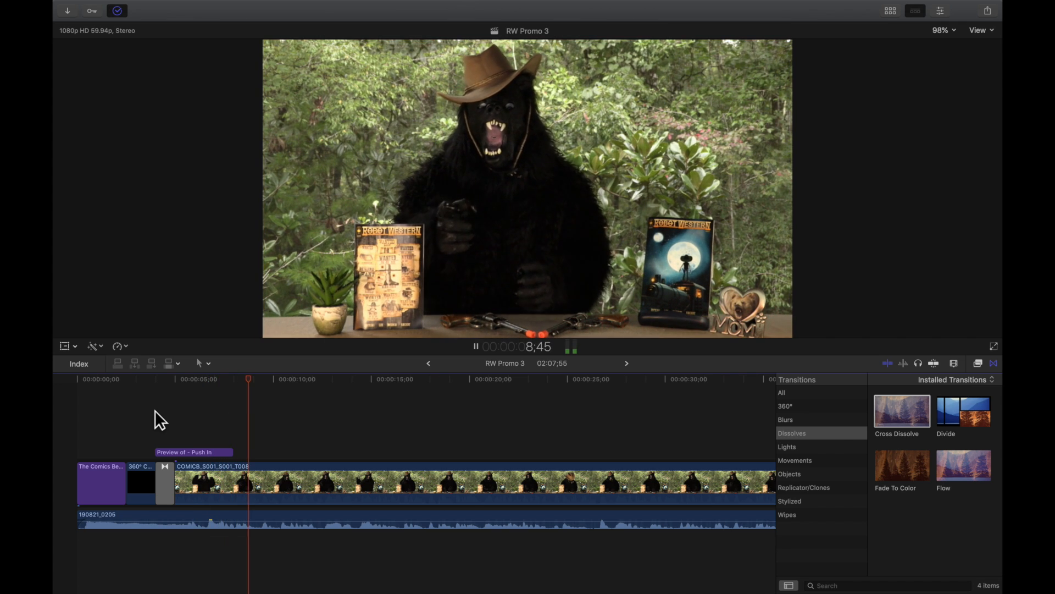
key("space")
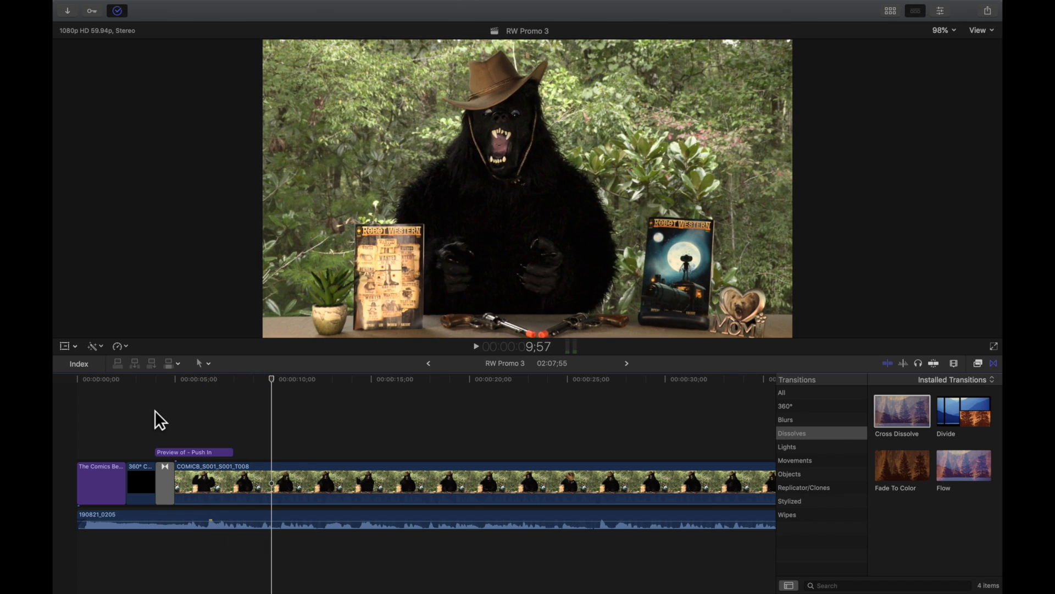
- Extend the end of the Push In title by about one second, to about 9;00, and play back the new ending
left_click(215, 409)
key("super+equal")
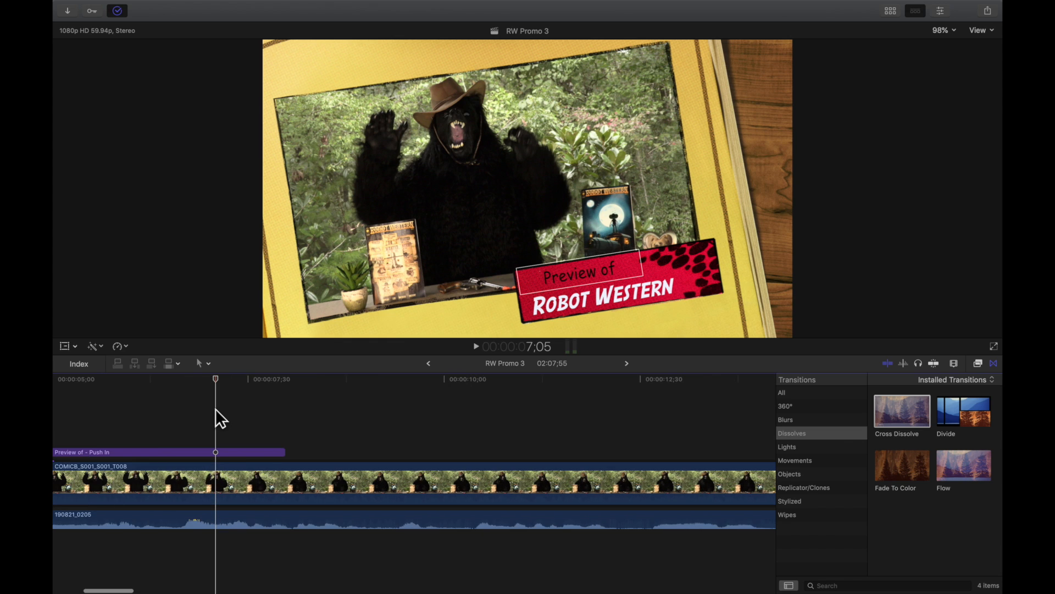
key("super+equal")
left_click(247, 452)
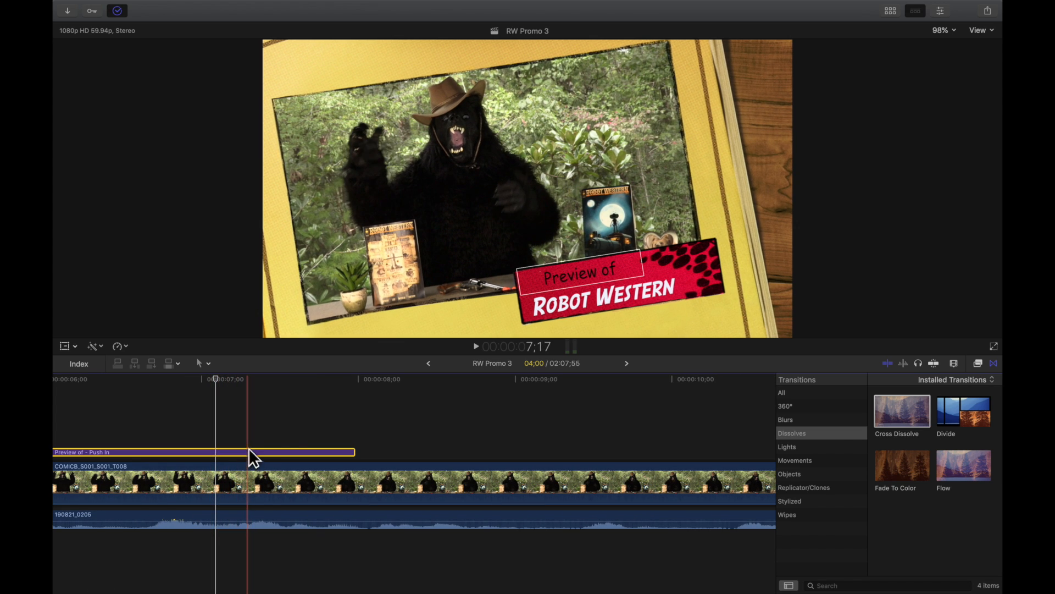
left_click_drag(353, 451, 511, 451)
left_click(376, 412)
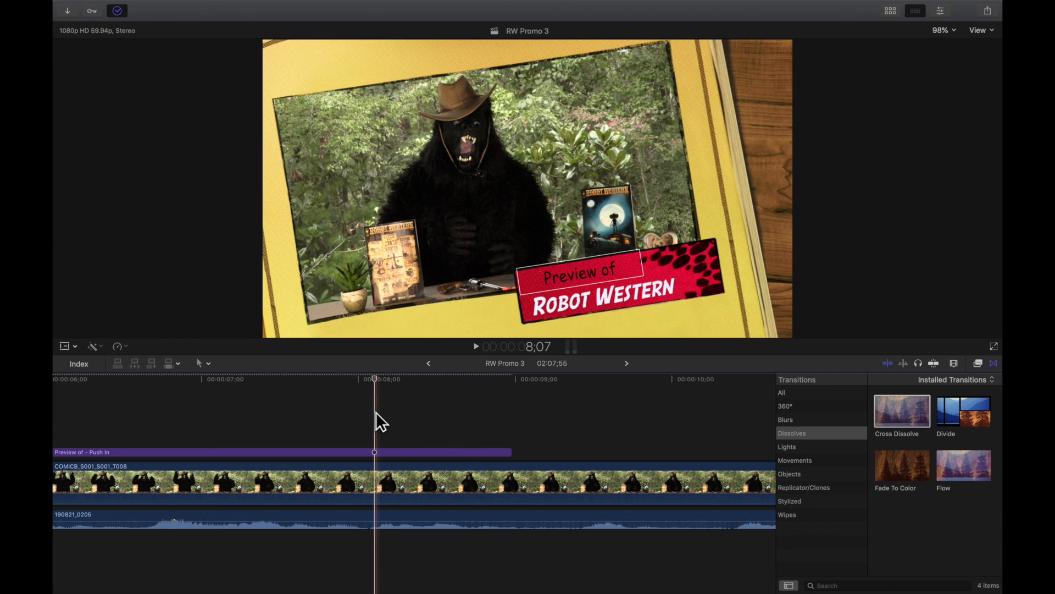
key("space")
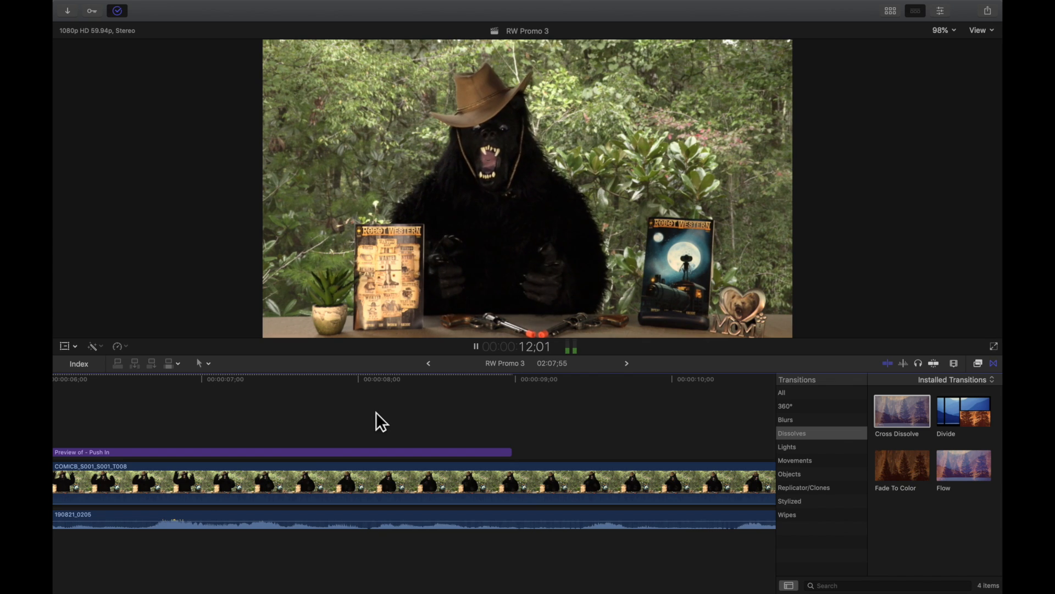
key("space")
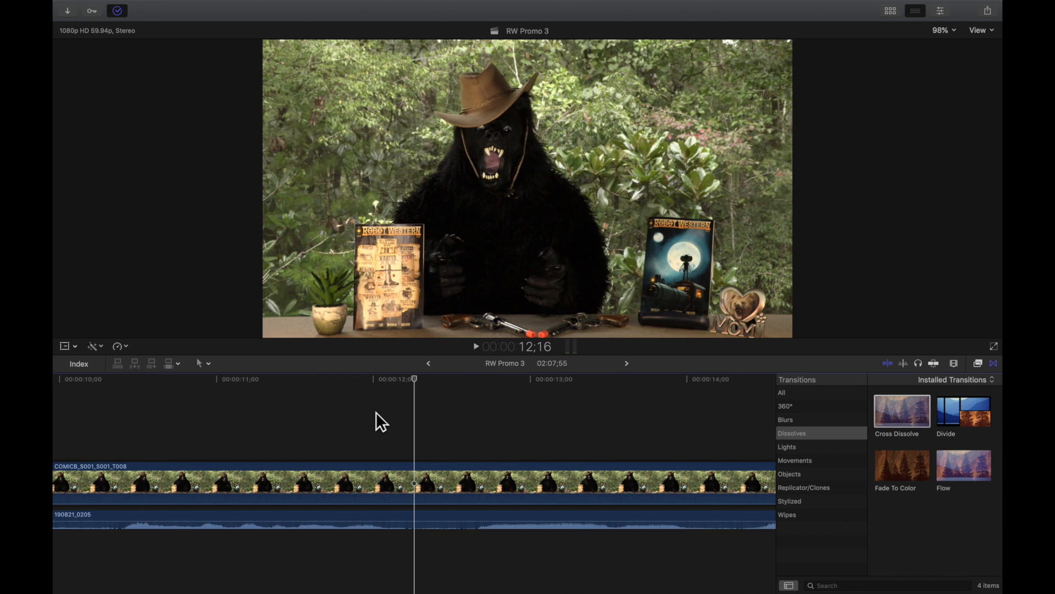
- Play the gorilla clip past the Push In title and park the playhead at a cut point around 17;31
key("super+minus")
key("super+minus")
key("super+minus")
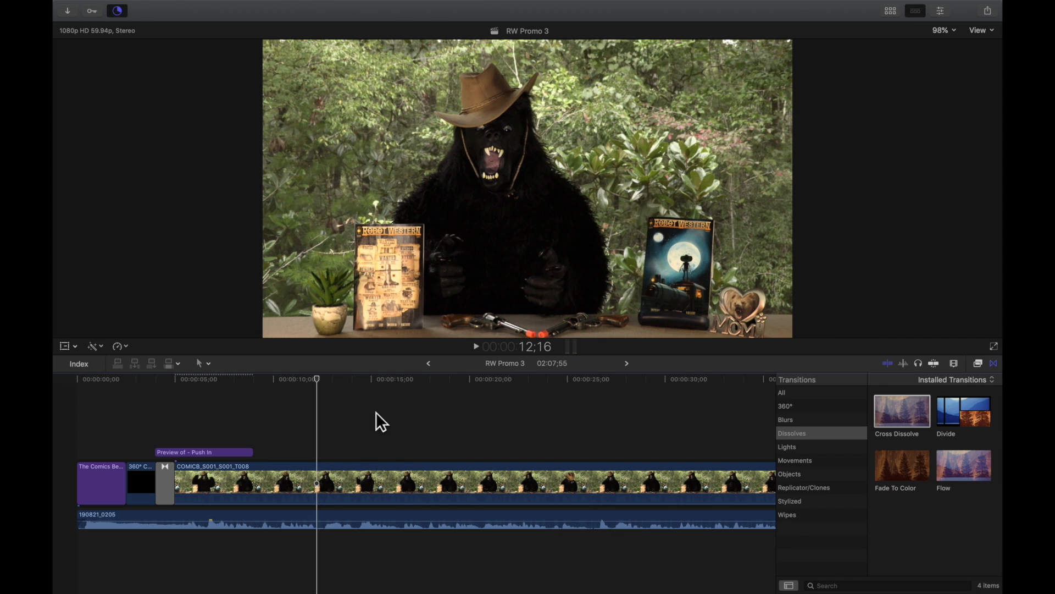
key("s")
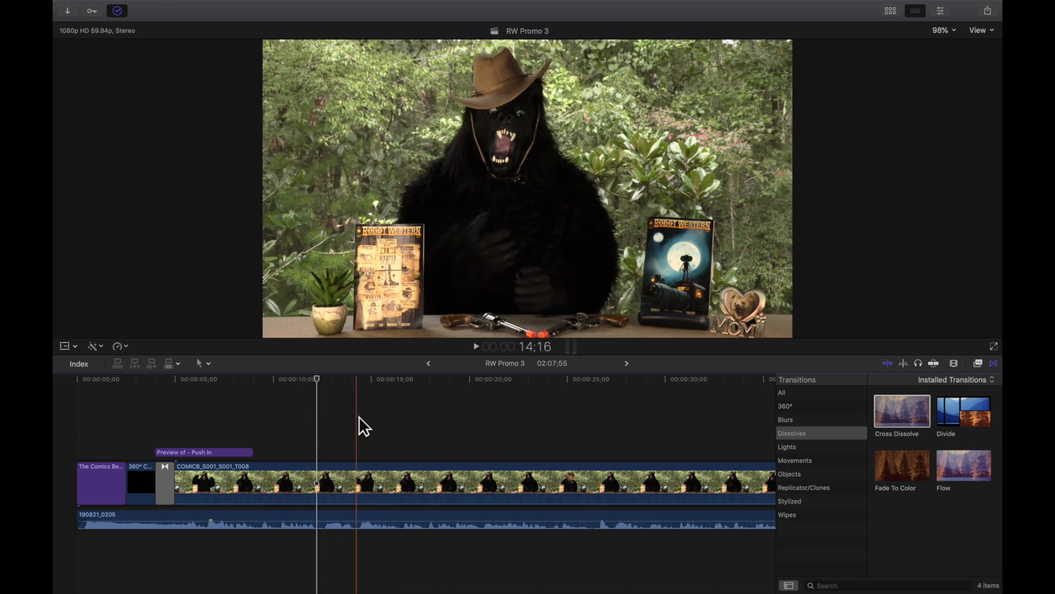
left_click(227, 407)
key("space")
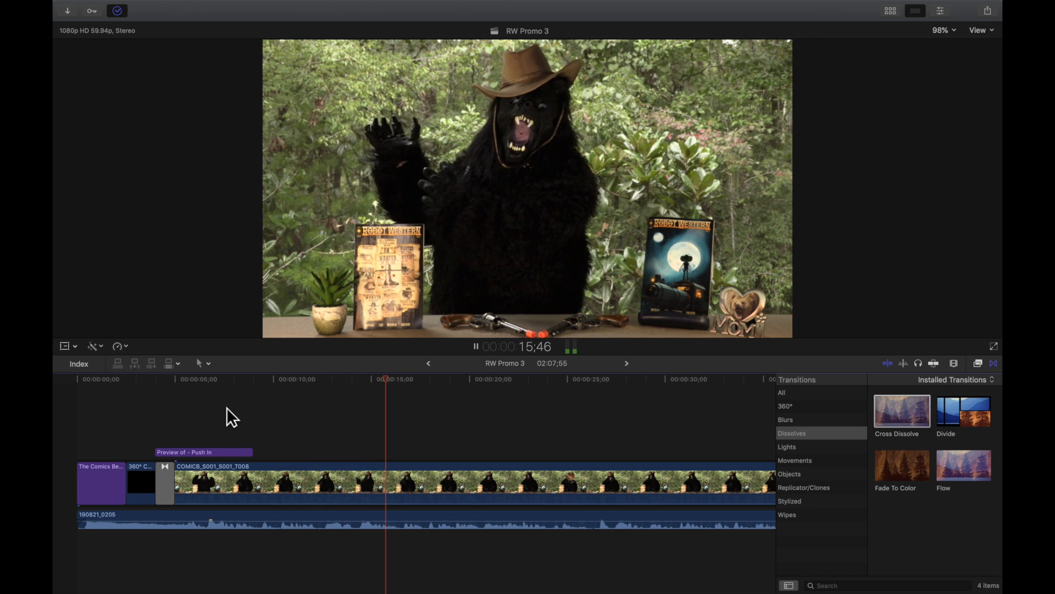
key("space")
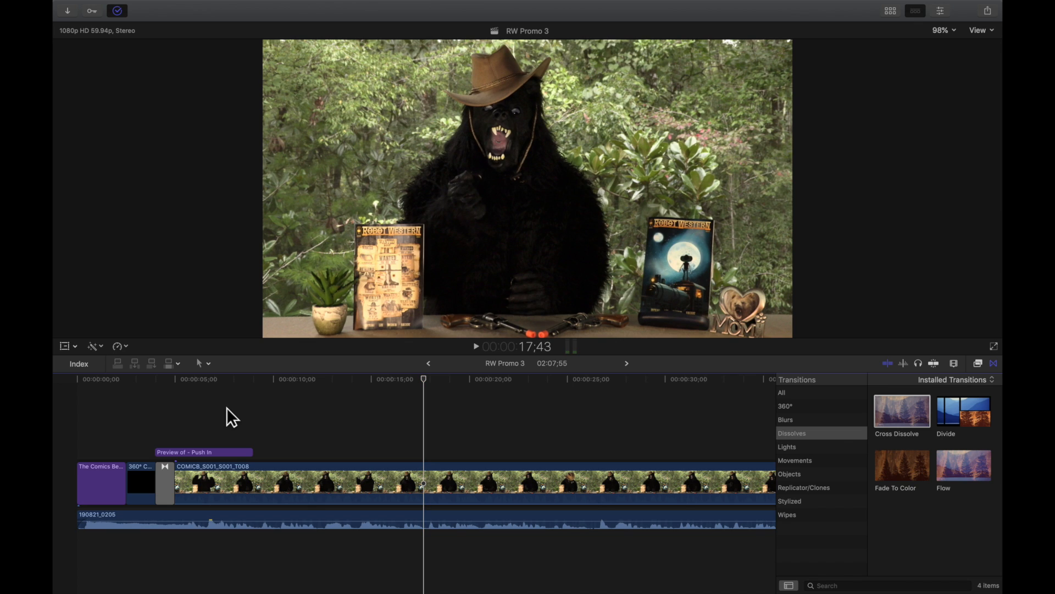
key("space")
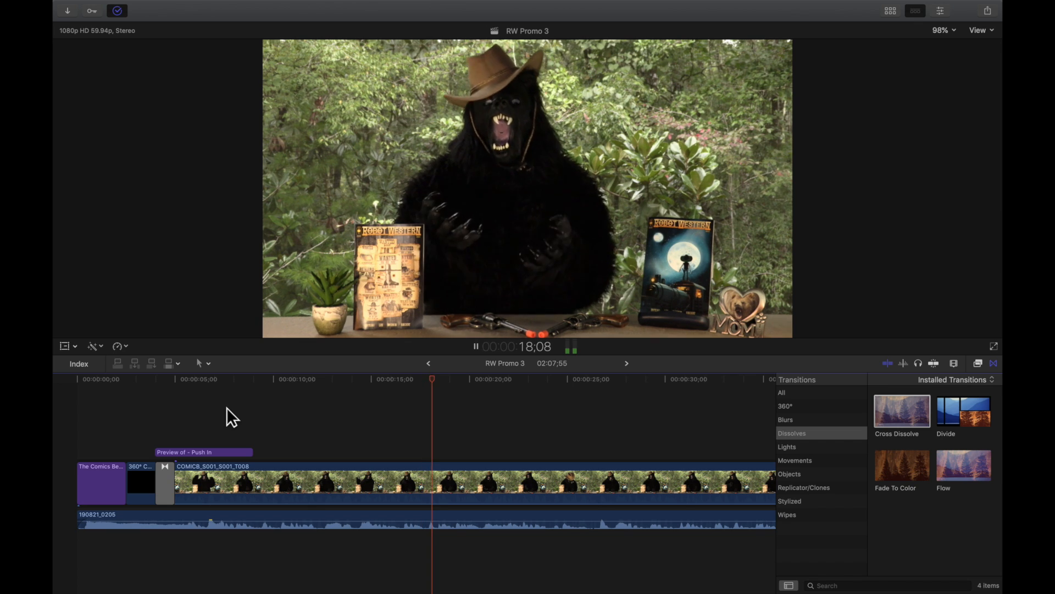
key("space")
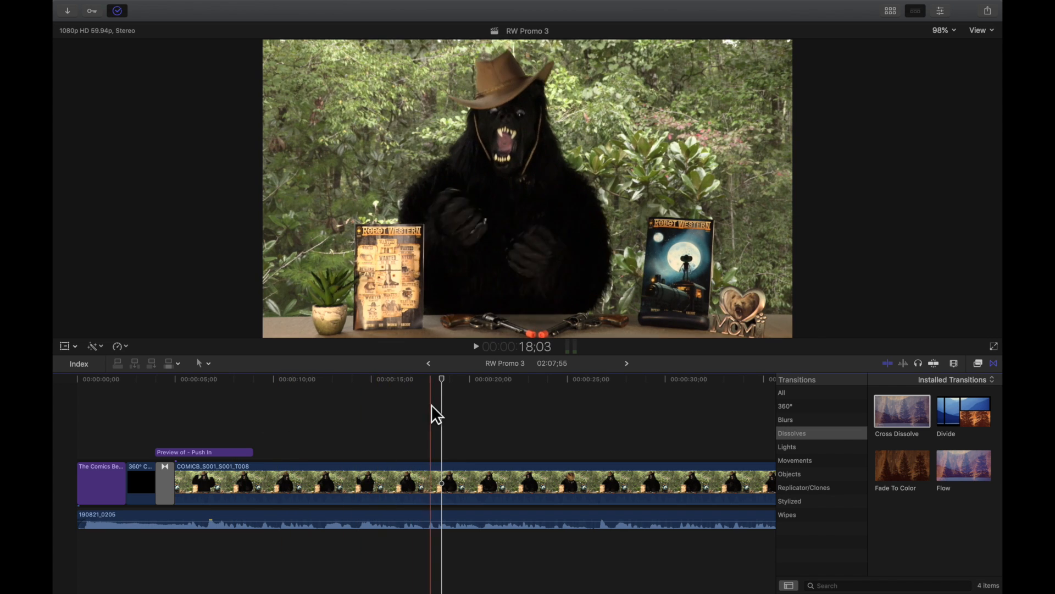
scroll(431, 405, "right", 1)
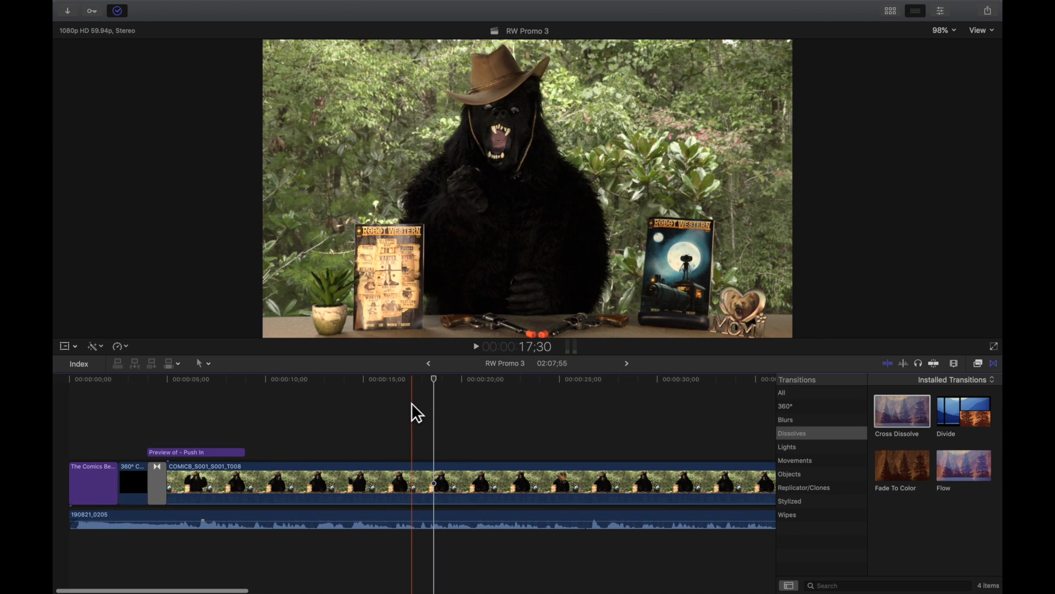
left_click(411, 403)
key("super+equal")
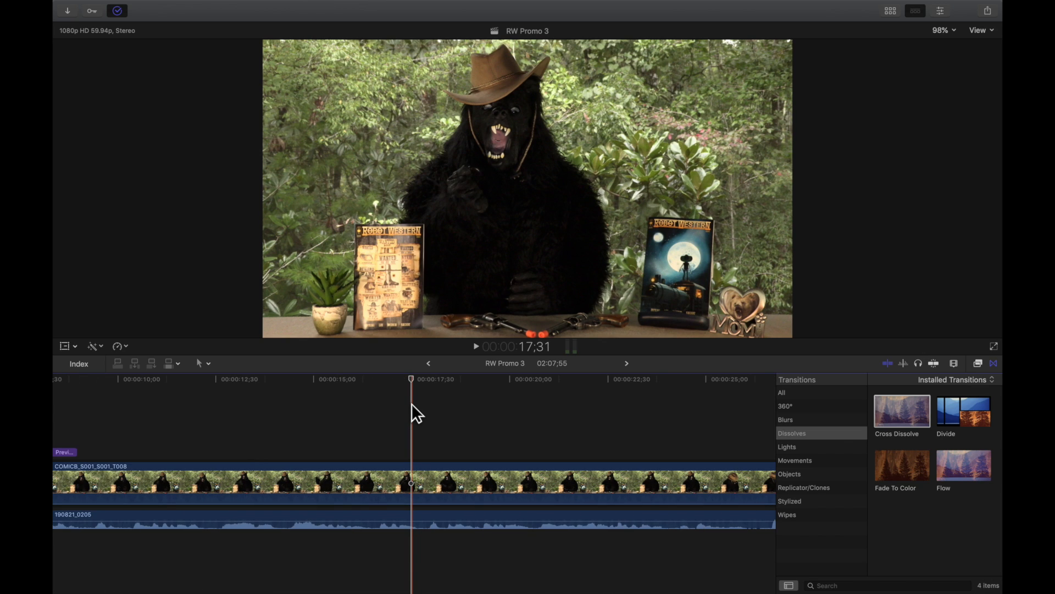
key("b")
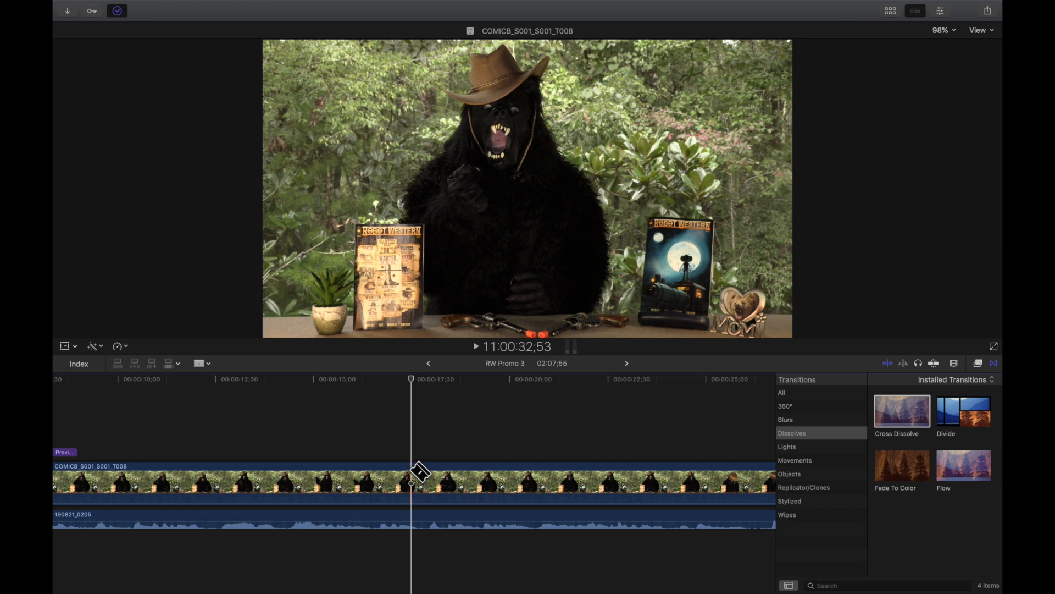
left_click(411, 473)
key("a")
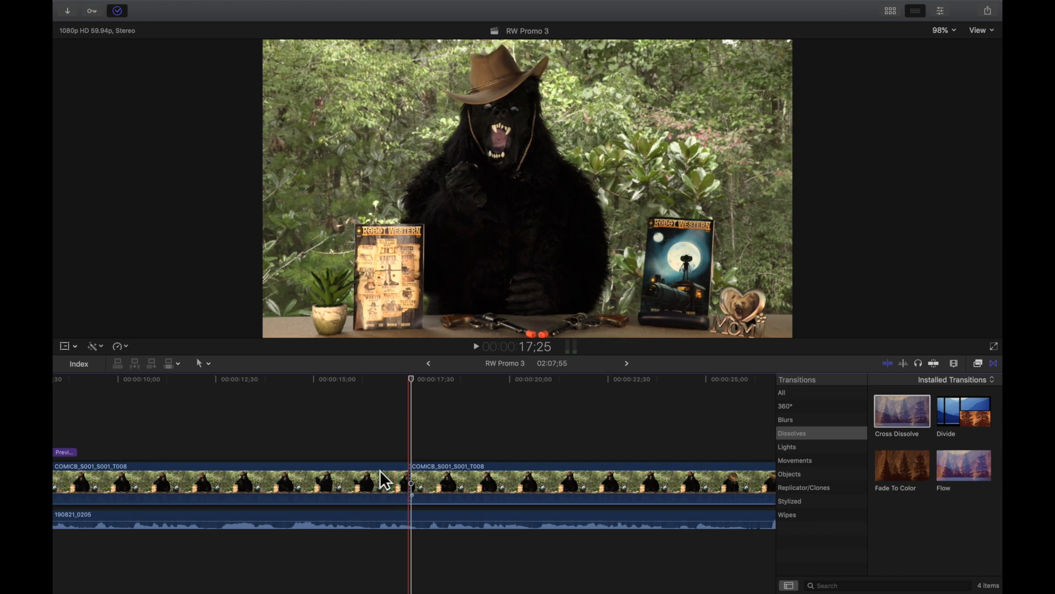
left_click(364, 482)
key("cmd+z")
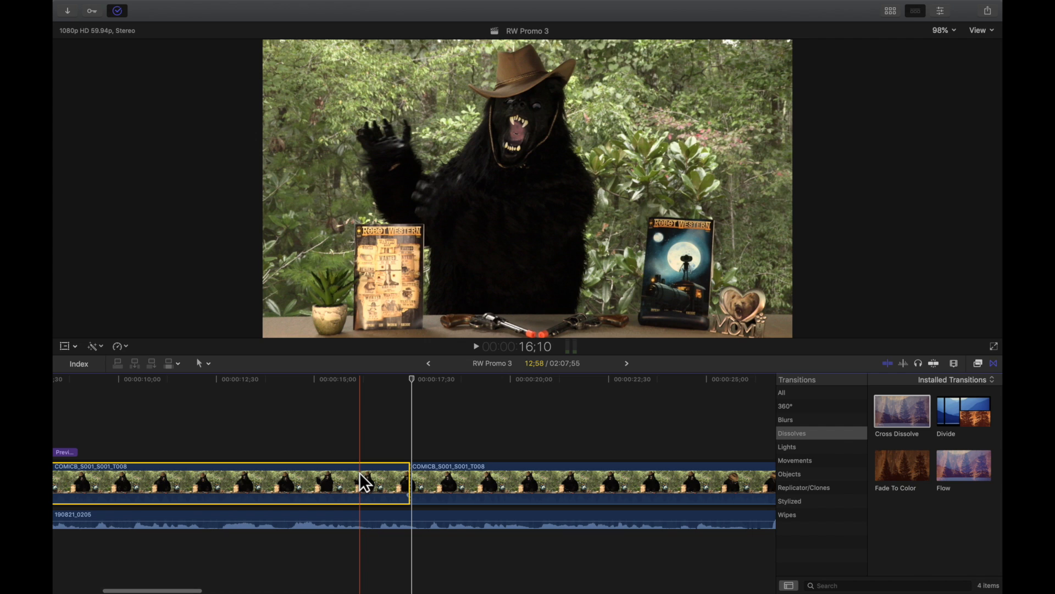
- Split the gorilla clip with the Blade tool at about 17;31 and select the part before the cut
left_click(412, 440)
key("b")
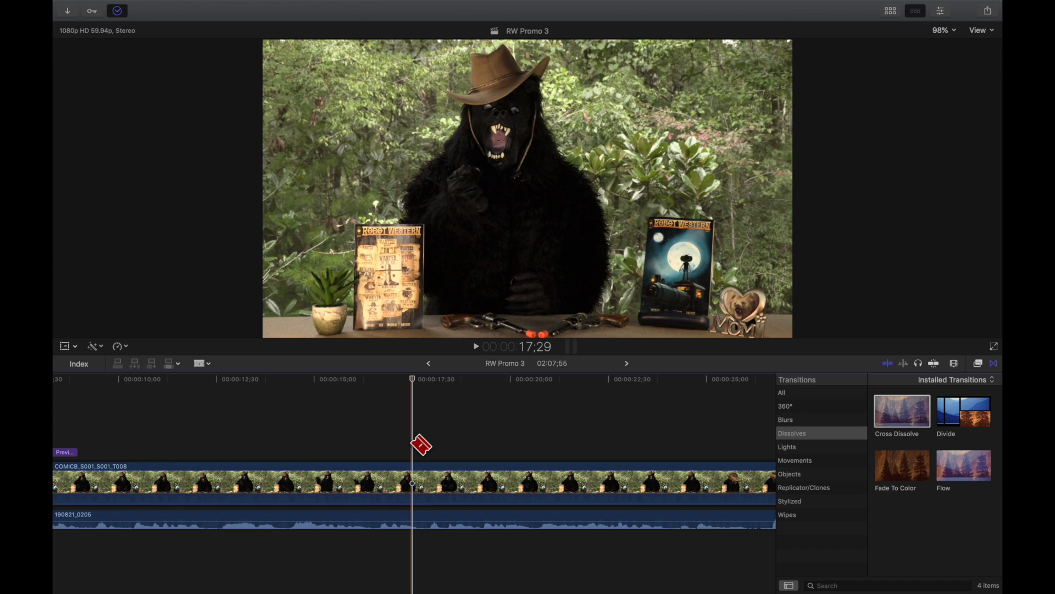
left_click(414, 471)
key("a")
left_click(360, 470)
scroll(359, 469, "left", 1)
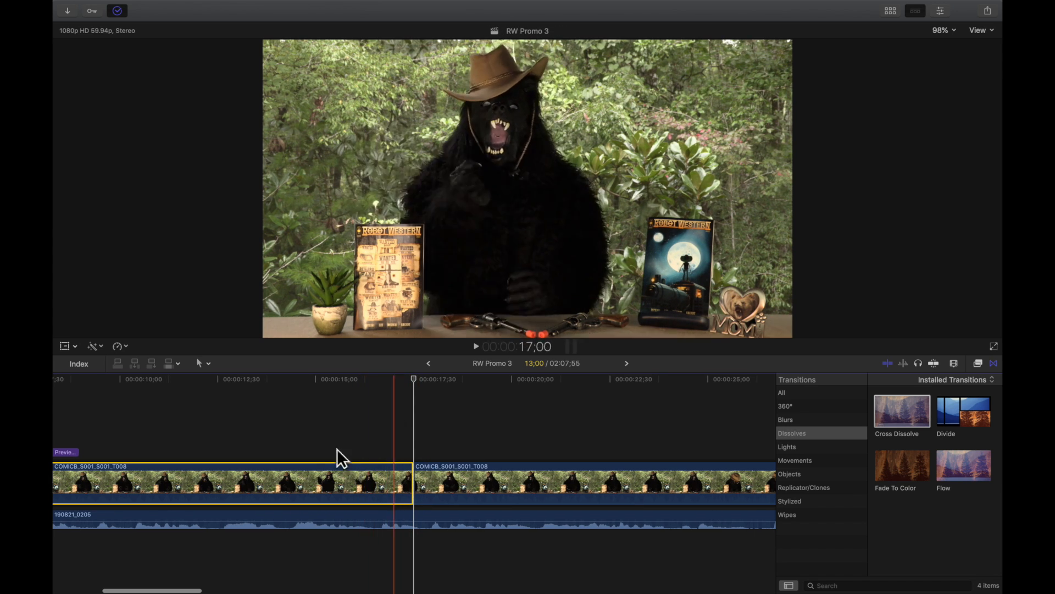
scroll(314, 424, "left", 10)
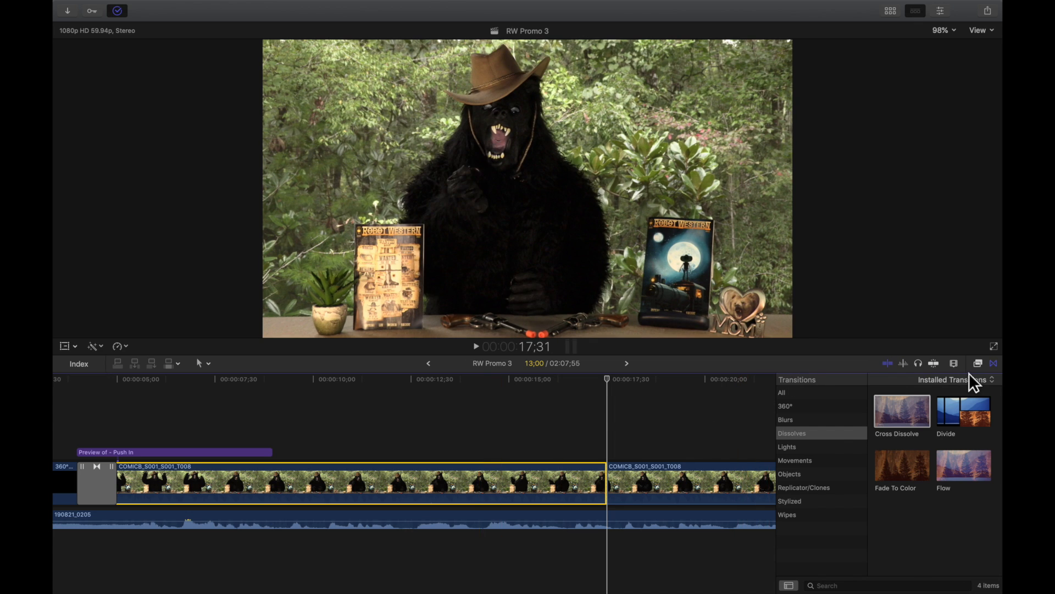
- Preview the Comic Looks effects and apply Comic Sepia to the gorilla clip before the cut
left_click(994, 364)
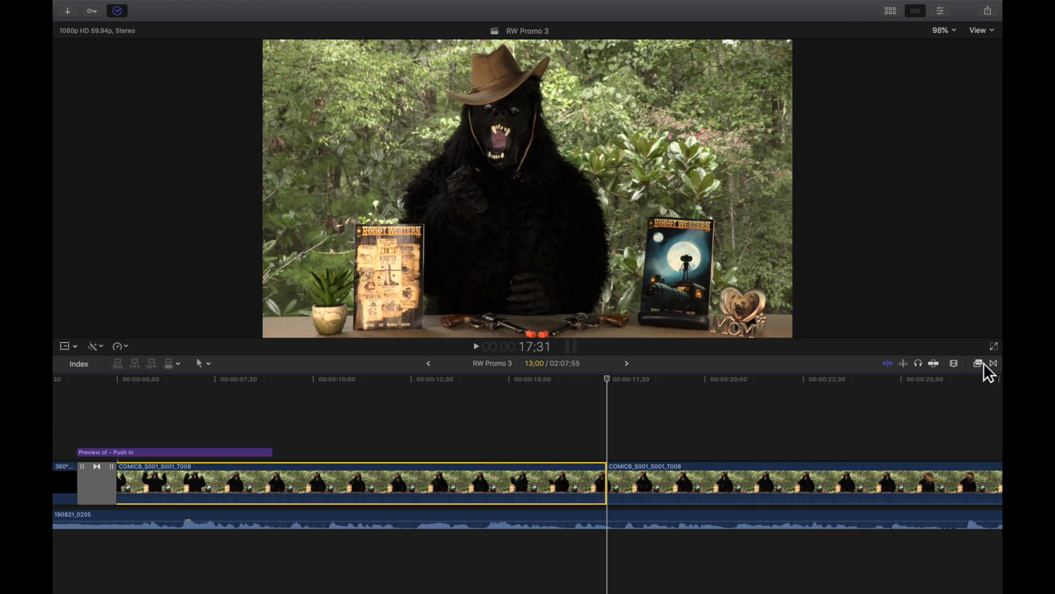
left_click(979, 363)
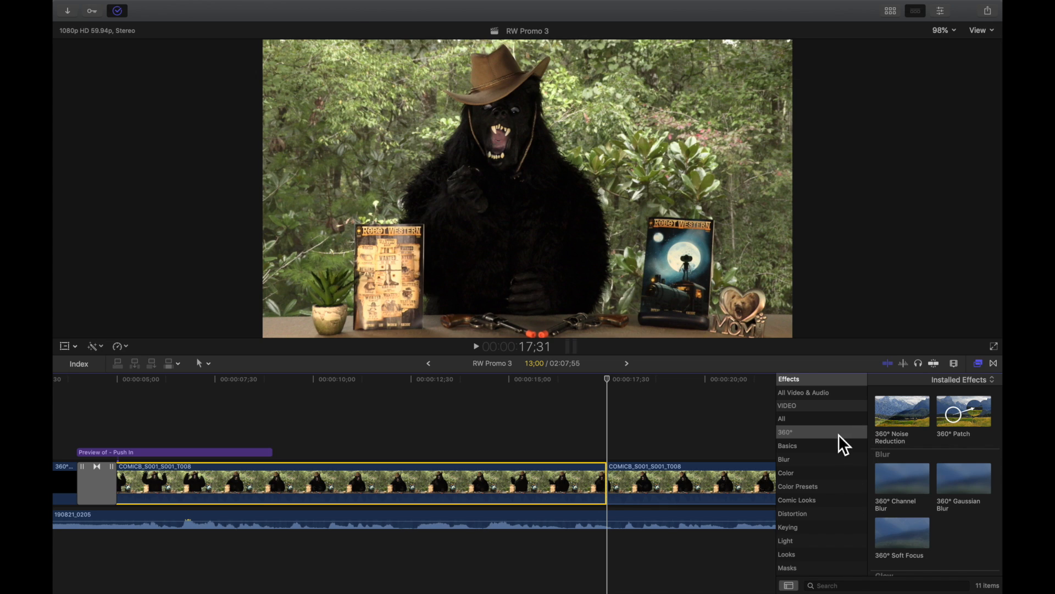
left_click(806, 500)
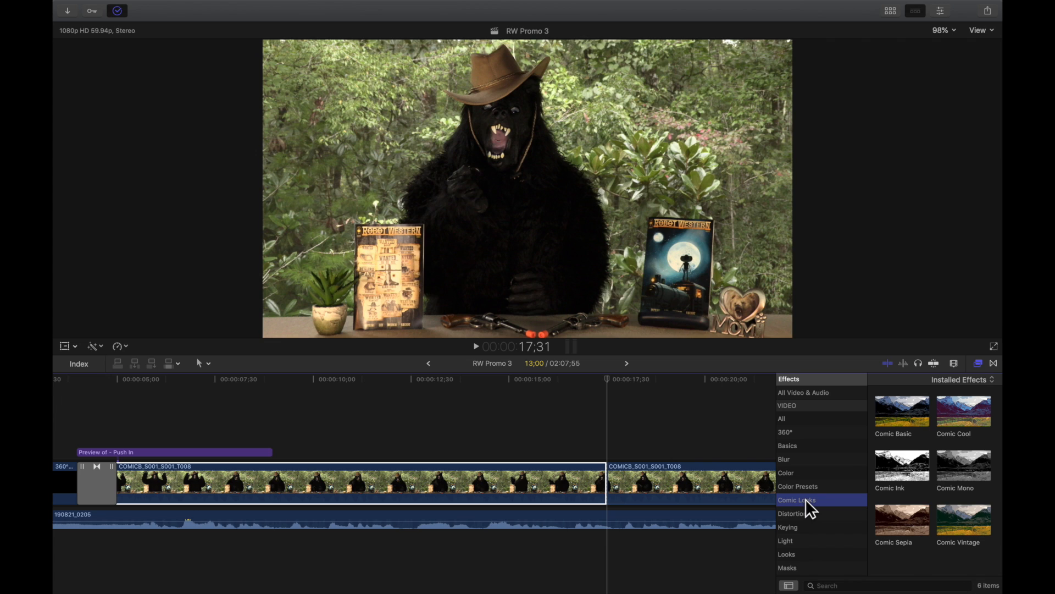
left_click(462, 416)
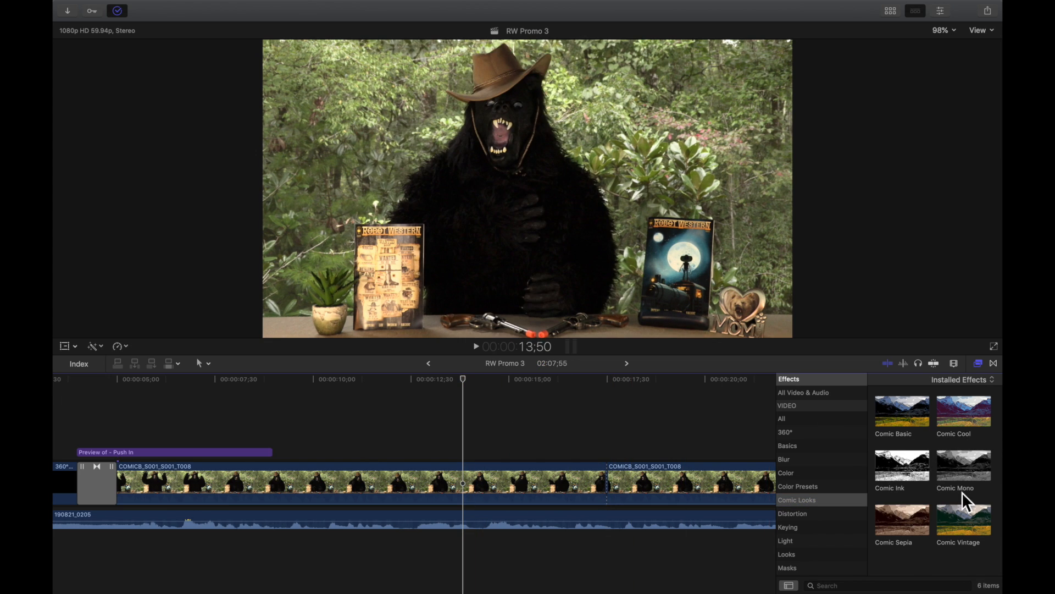
mouse_move(888, 411)
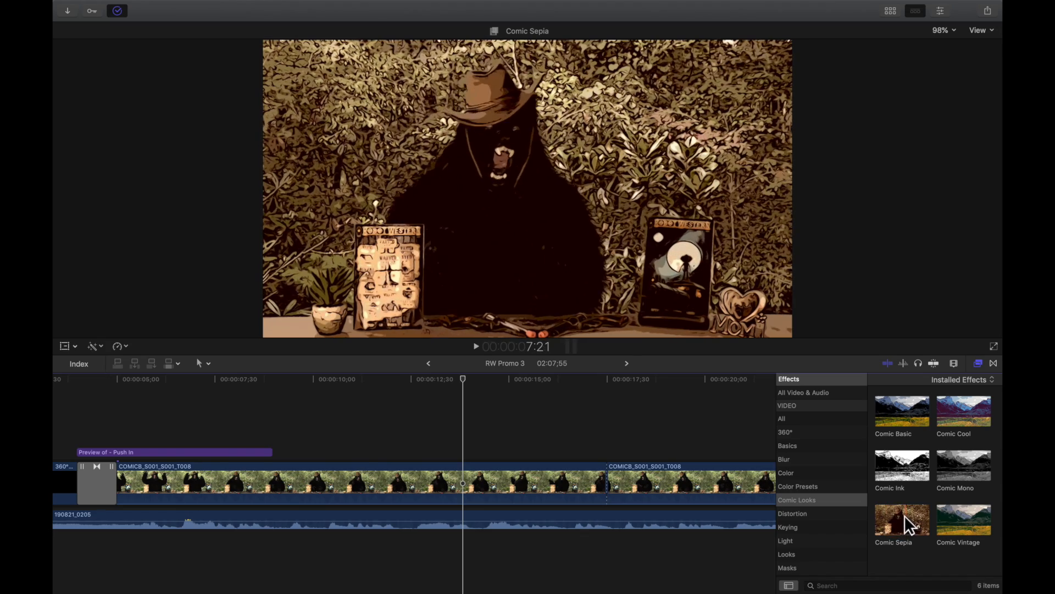
left_click_drag(899, 511, 332, 486)
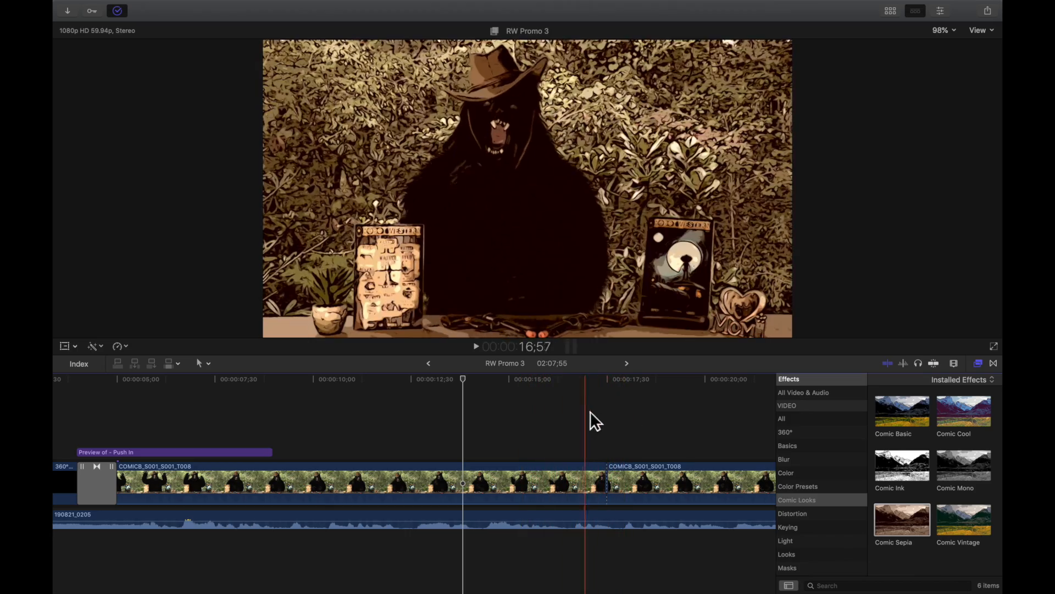
- Play across the cut from the Comic Sepia part into the untreated gorilla clip, and return to just before the cut
left_click(584, 410)
key("space")
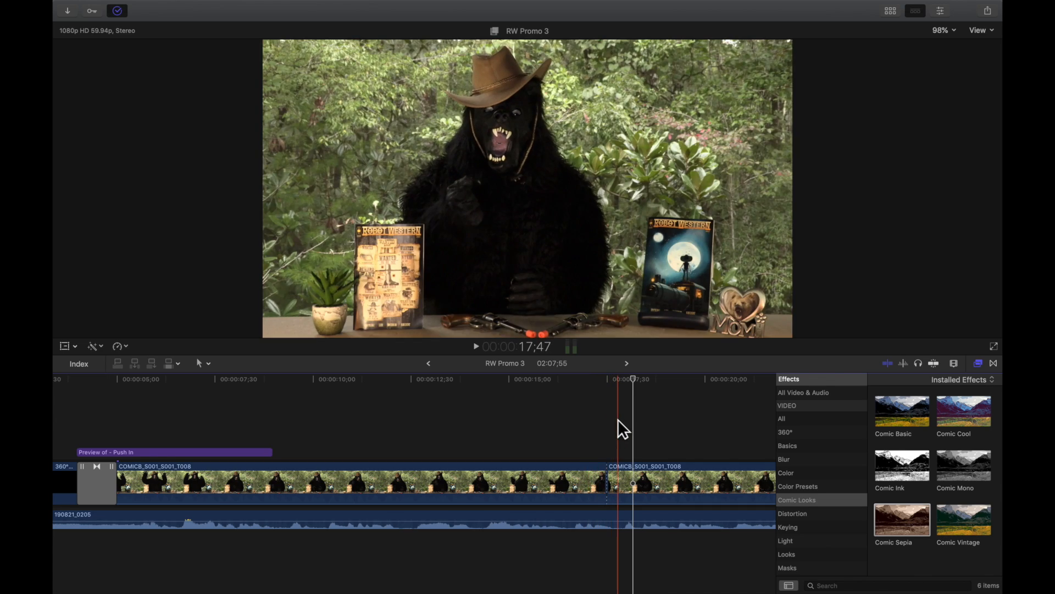
left_click(582, 417)
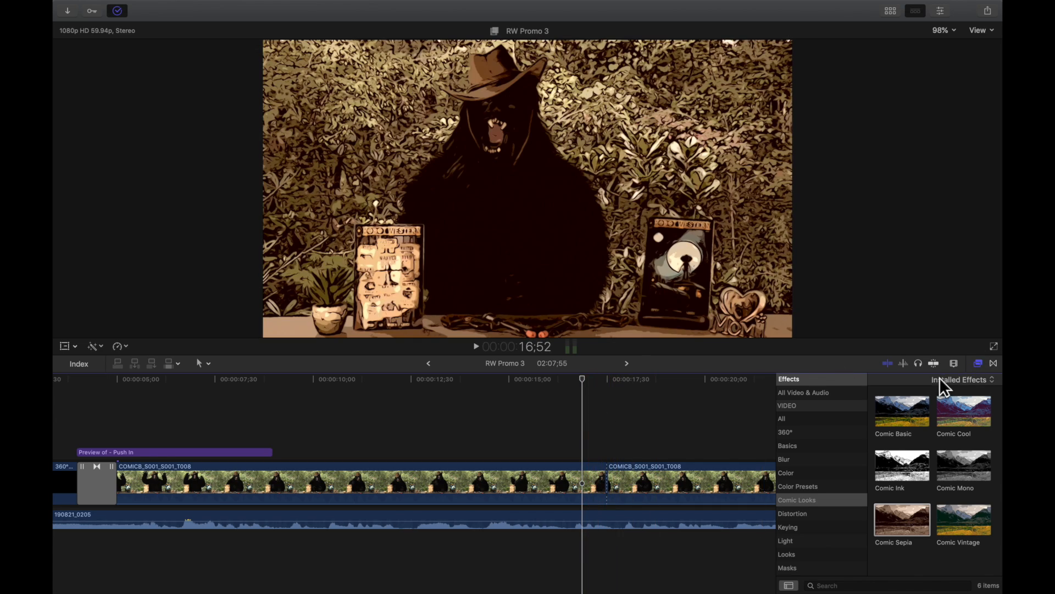
- Add a Cross Dissolve at the cut between the Comic Sepia and untreated gorilla clips at about 17;31, and lengthen it
left_click(978, 363)
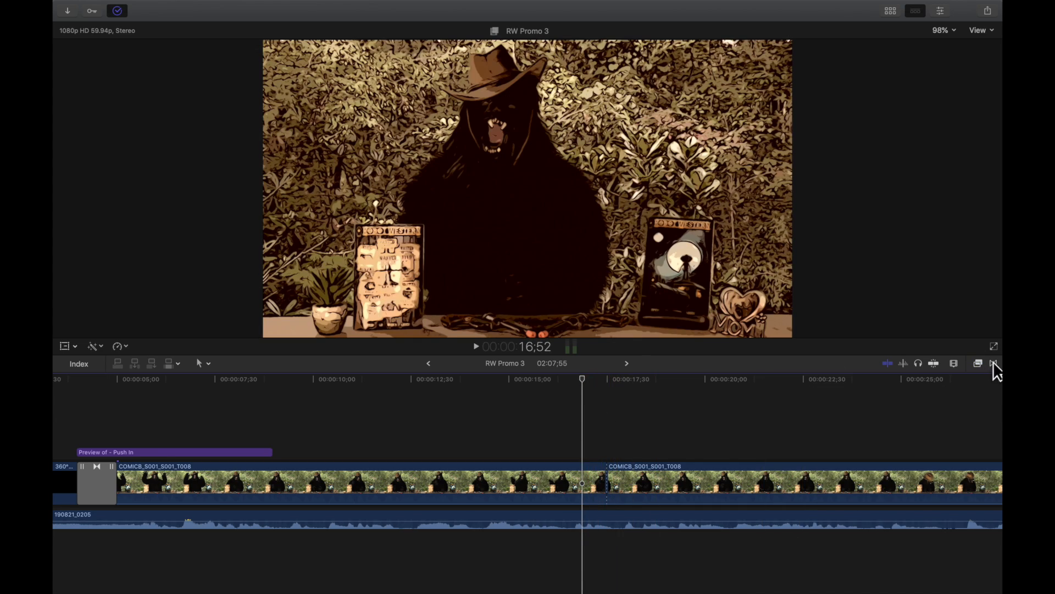
left_click(995, 363)
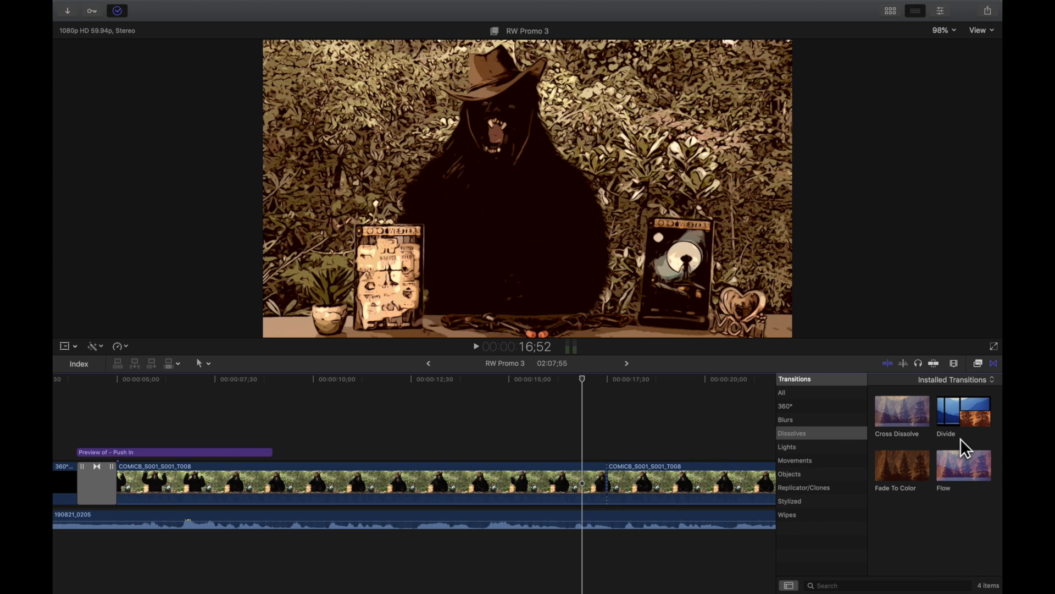
left_click(907, 413)
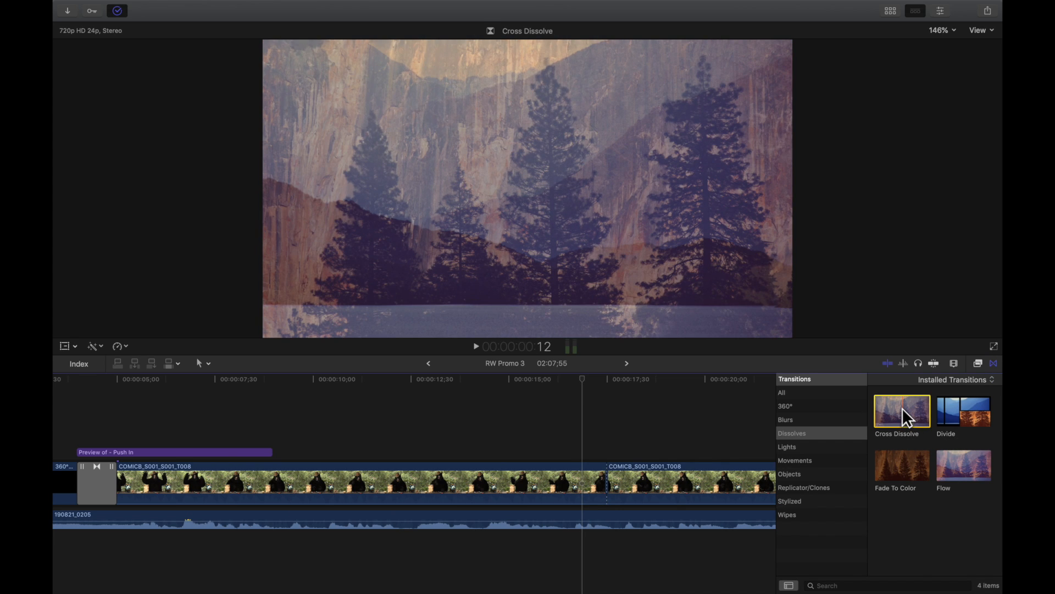
left_click_drag(902, 408, 584, 470)
left_click(526, 429)
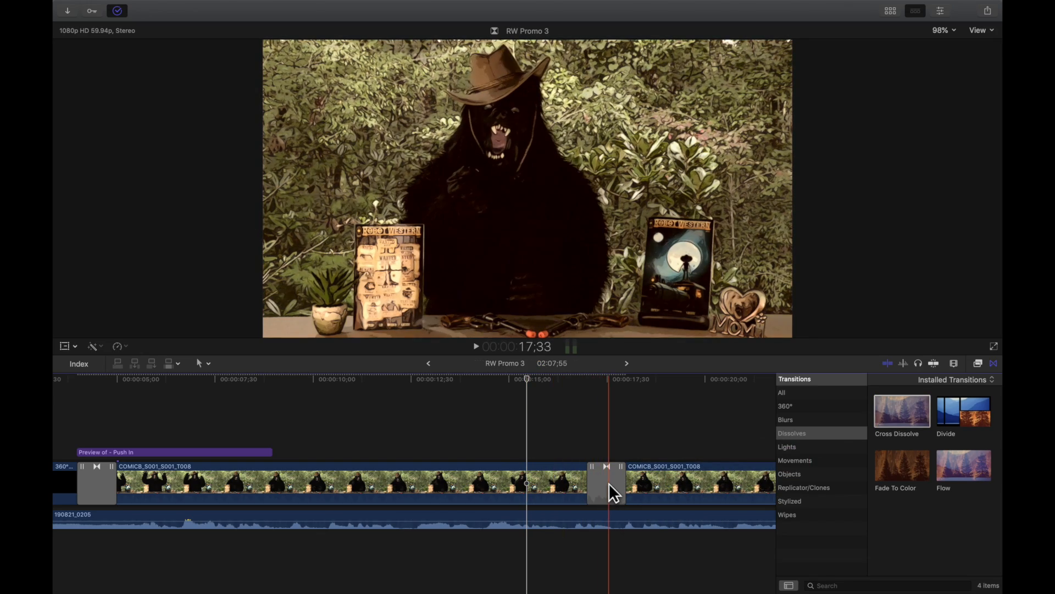
left_click_drag(591, 485, 560, 485)
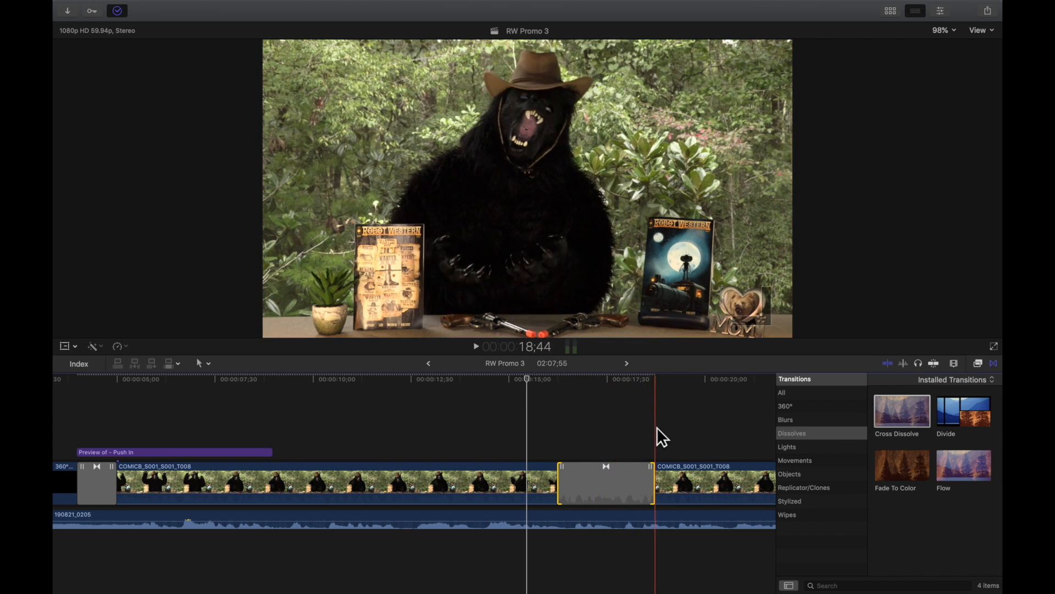
left_click(724, 427)
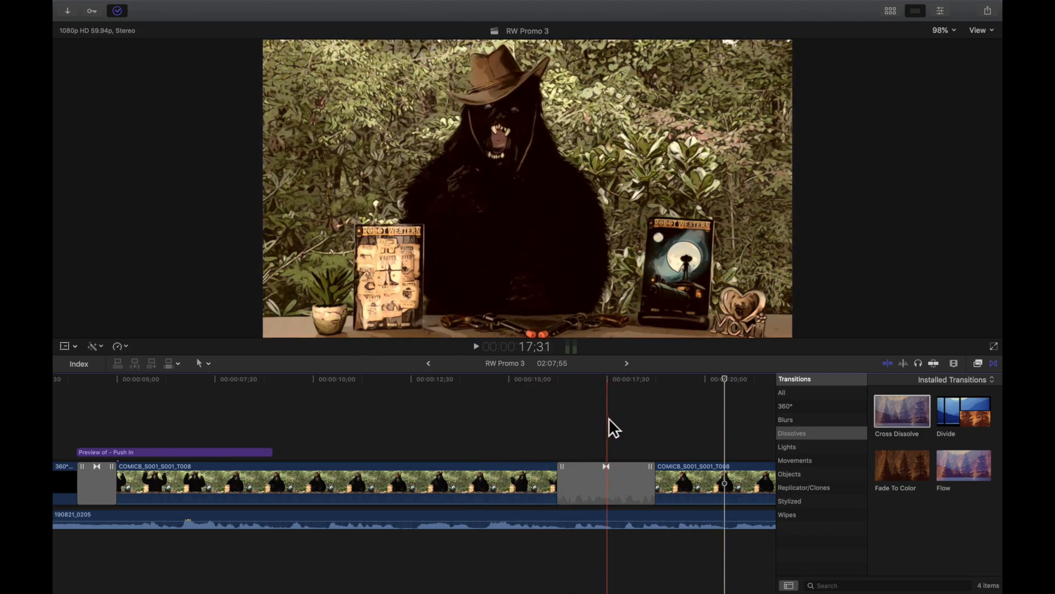
- Play the Comic Sepia gorilla clip through the lengthened Cross Dissolve into the untreated clip
left_click(464, 402)
key("space")
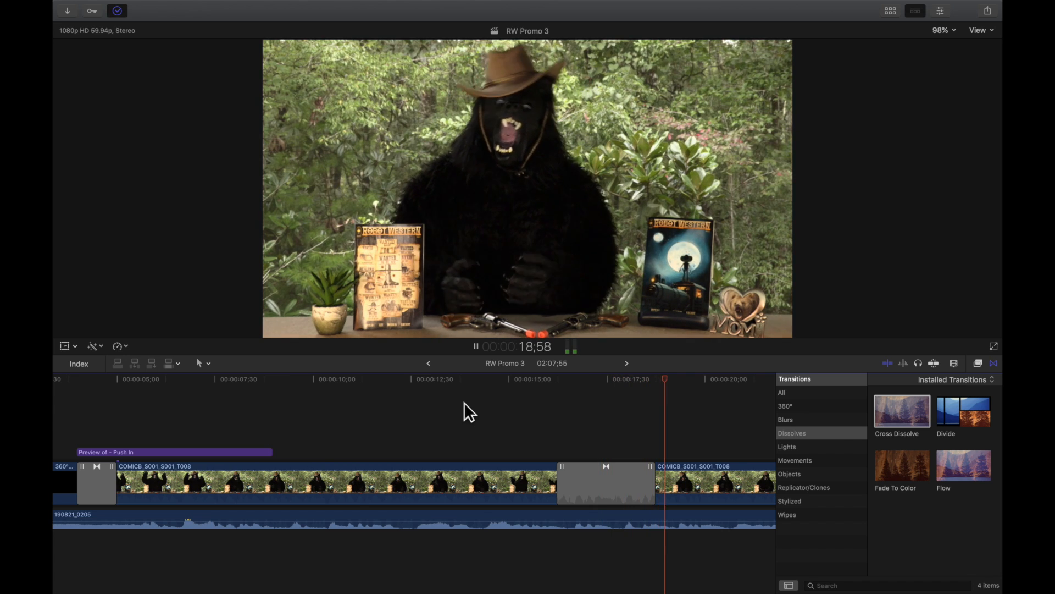
key("space")
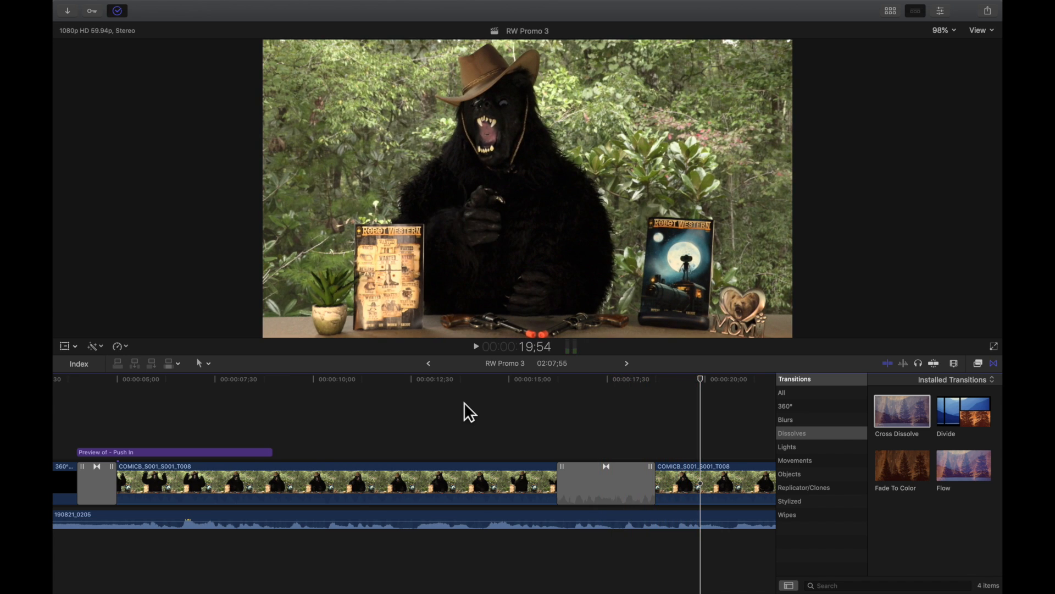
- Find the cut from the gorilla clip to the SHGINF_S001_S001_T010 tabletop clip and play across it
scroll(464, 401, "right", 6)
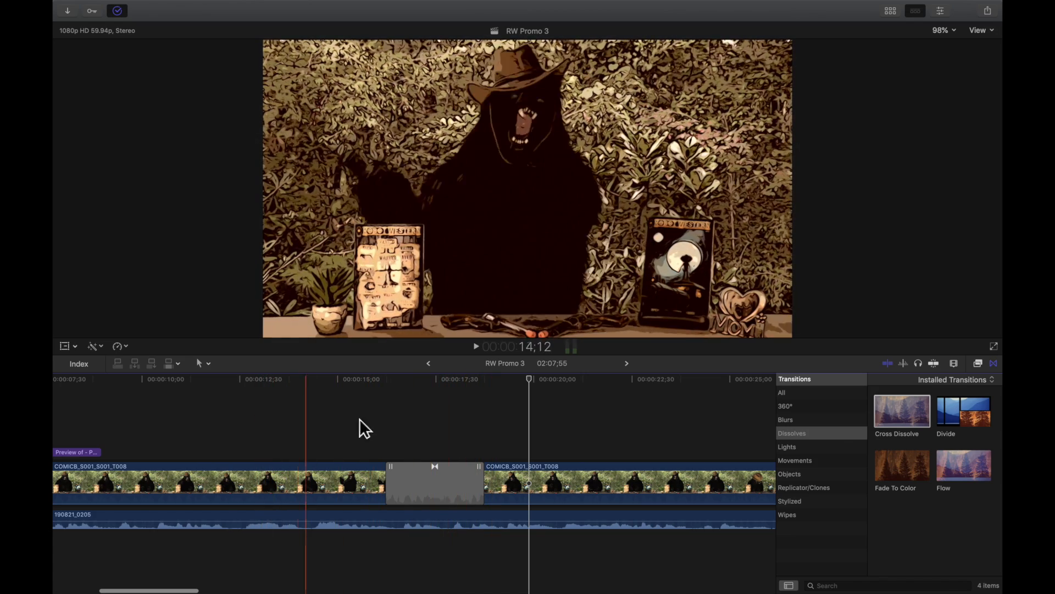
left_click(609, 424)
key("super+minus")
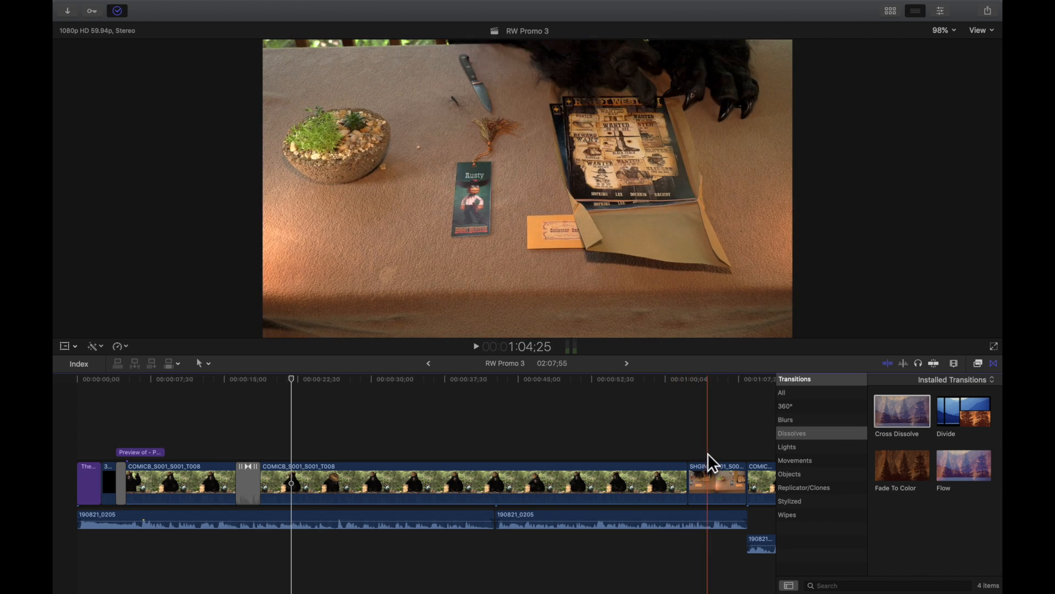
left_click(700, 429)
key("super+equal")
key("super+equal")
key("super+equal")
key("super+equal")
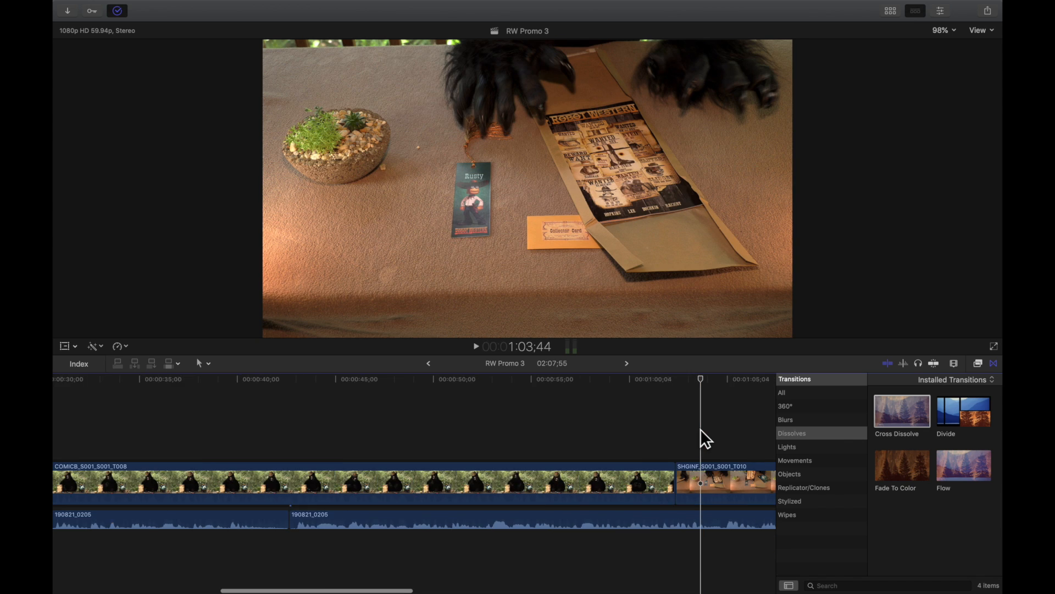
scroll(700, 429, "right", 3)
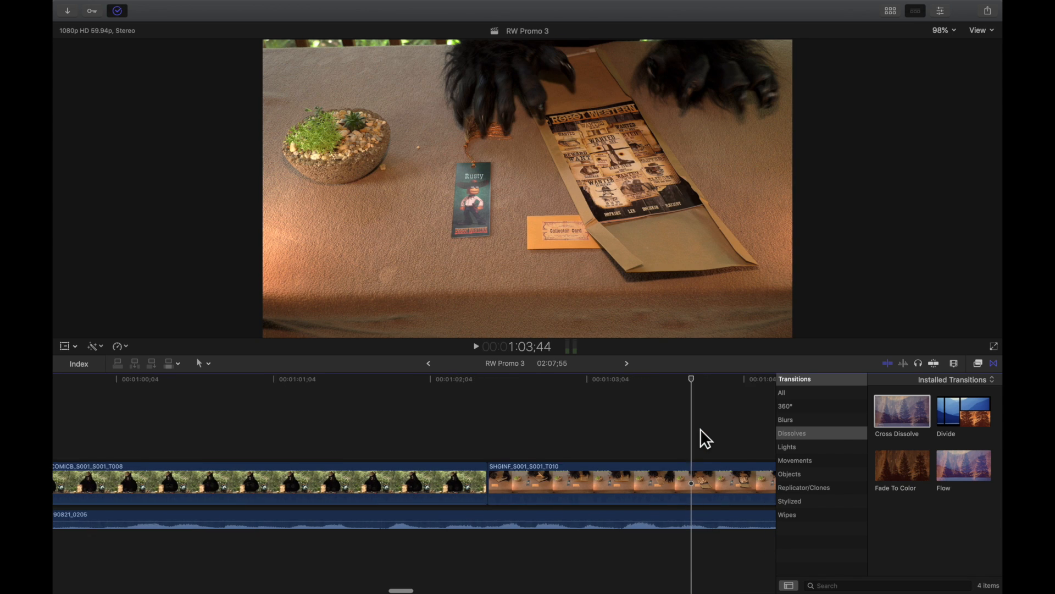
left_click(305, 407)
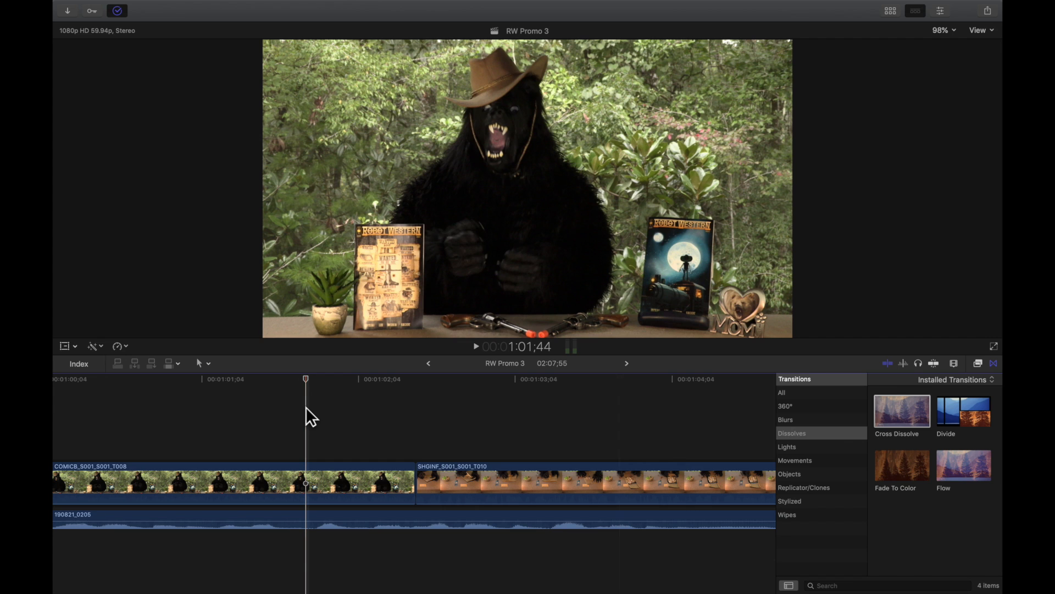
key("space")
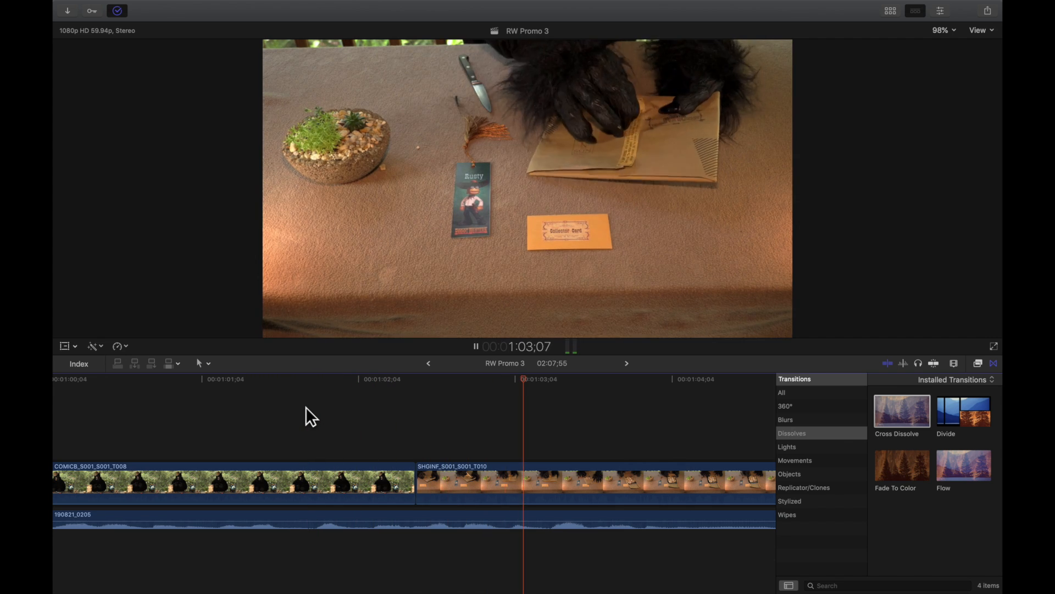
key("space")
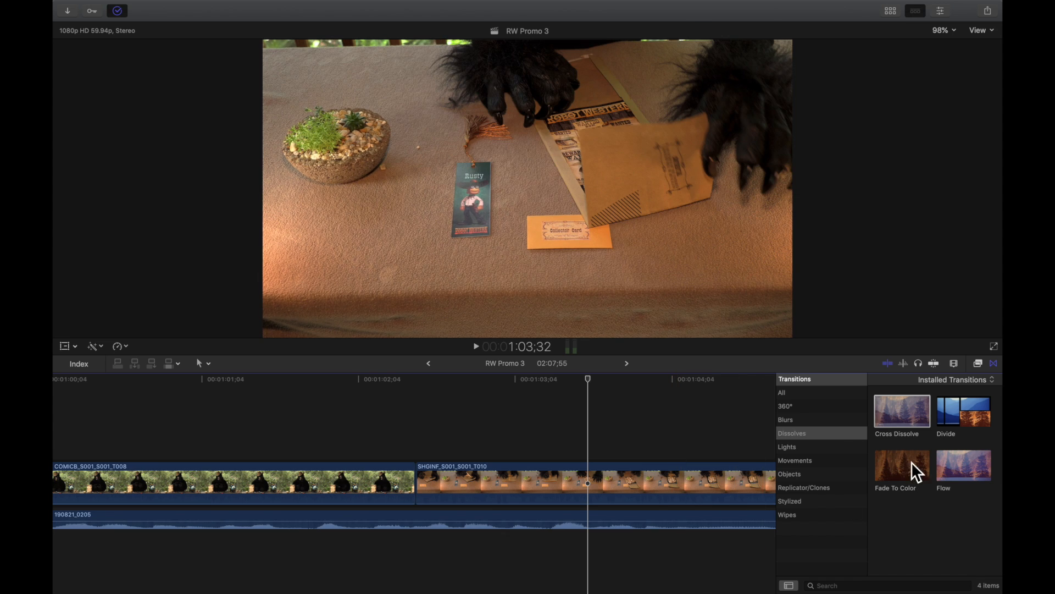
- Add a Fade To Color transition between the gorilla clip and the tabletop clip, and play through it to the tabletop clip's end
left_click(907, 459)
left_click_drag(904, 460, 395, 460)
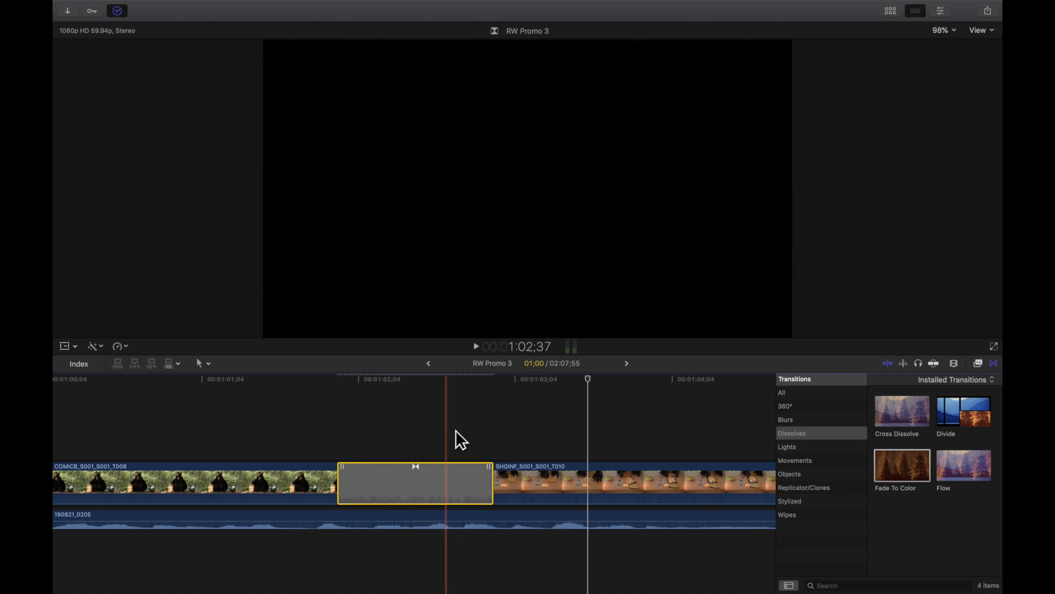
left_click(220, 421)
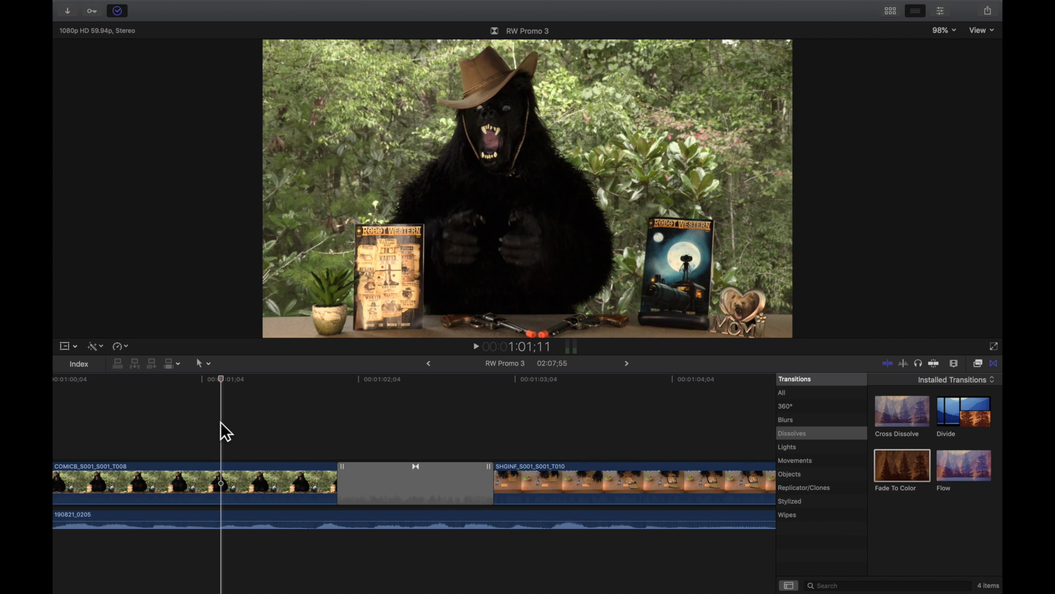
key("space")
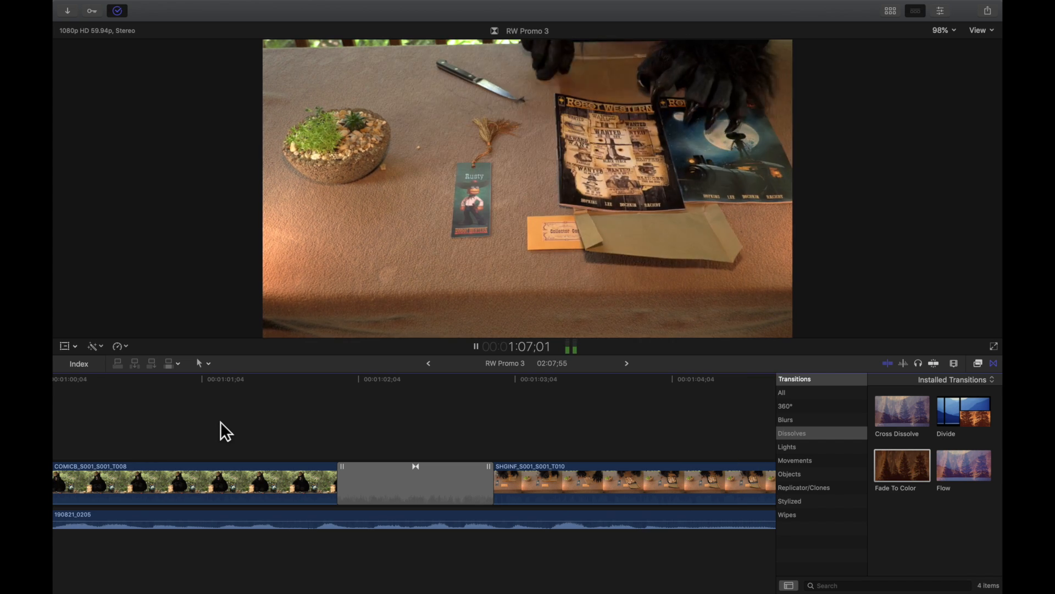
key("space")
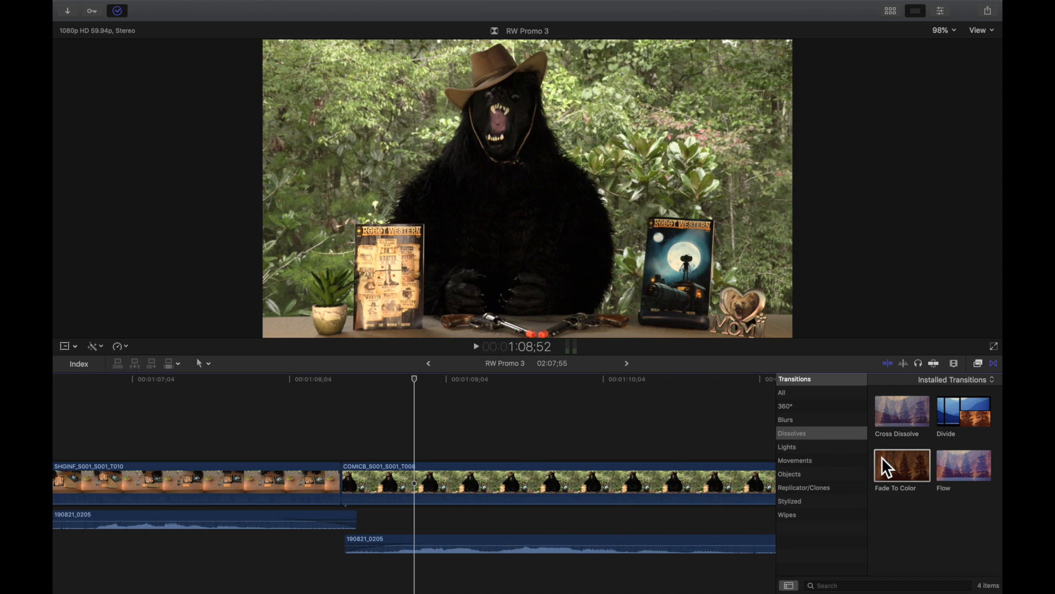
- Add a Fade To Color transition at the cut from the tabletop clip to the following gorilla clip
left_click_drag(901, 465, 318, 478)
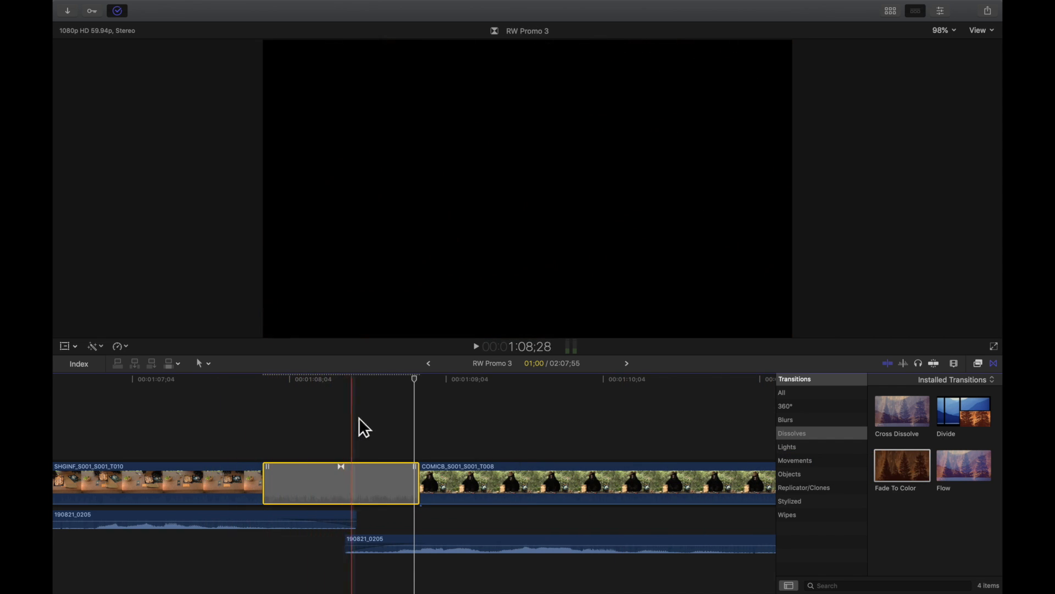
left_click(554, 420)
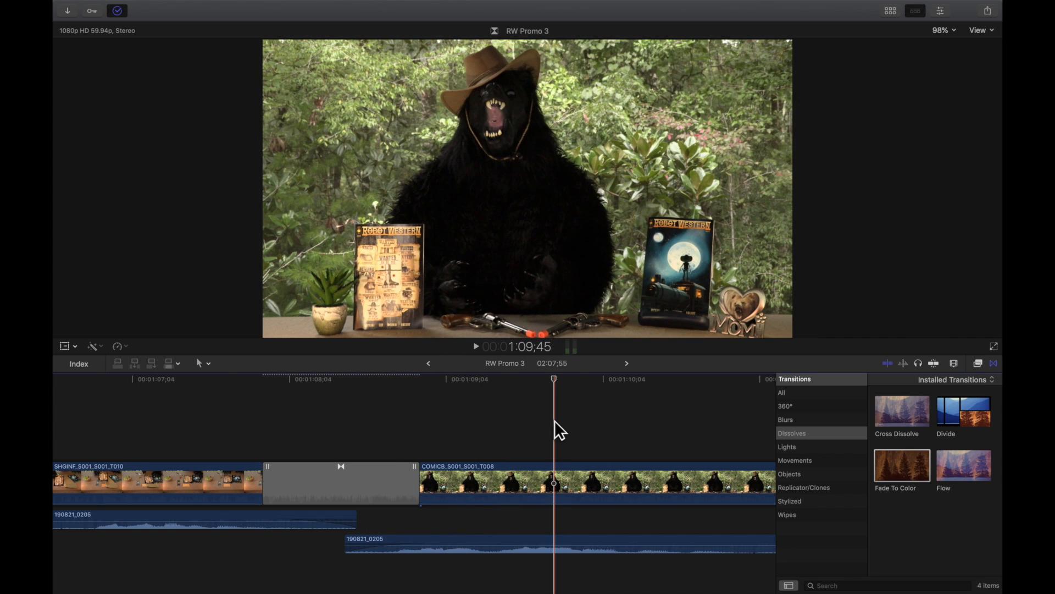
- Select the Page 20 comic page clip, with the playhead over it at about 1:31;49, and show its video properties
key("super+minus")
key("super+minus")
key("super+minus")
key("super+minus")
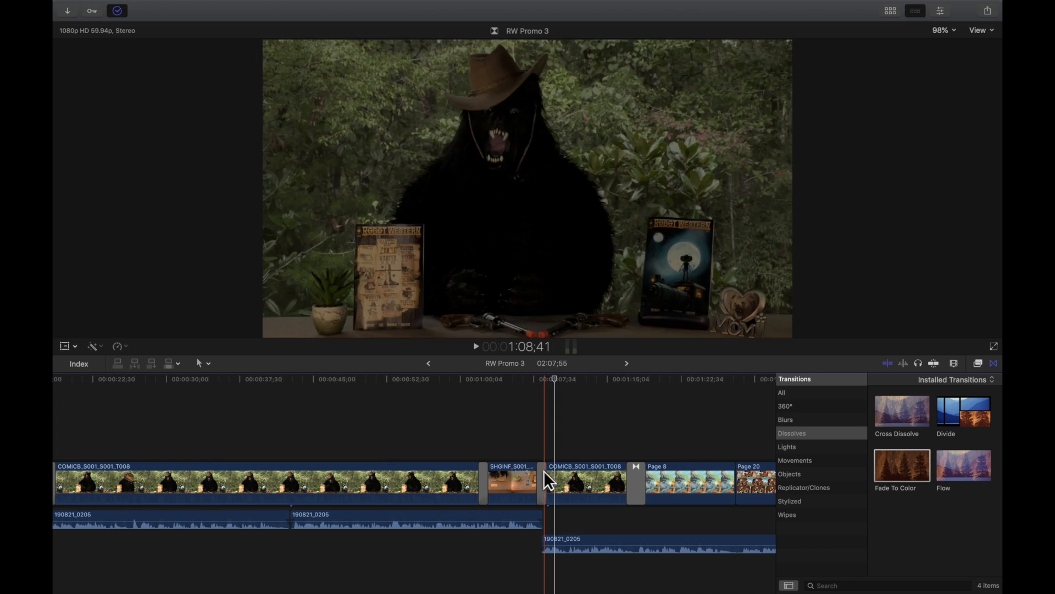
scroll(220, 456, "left", 5)
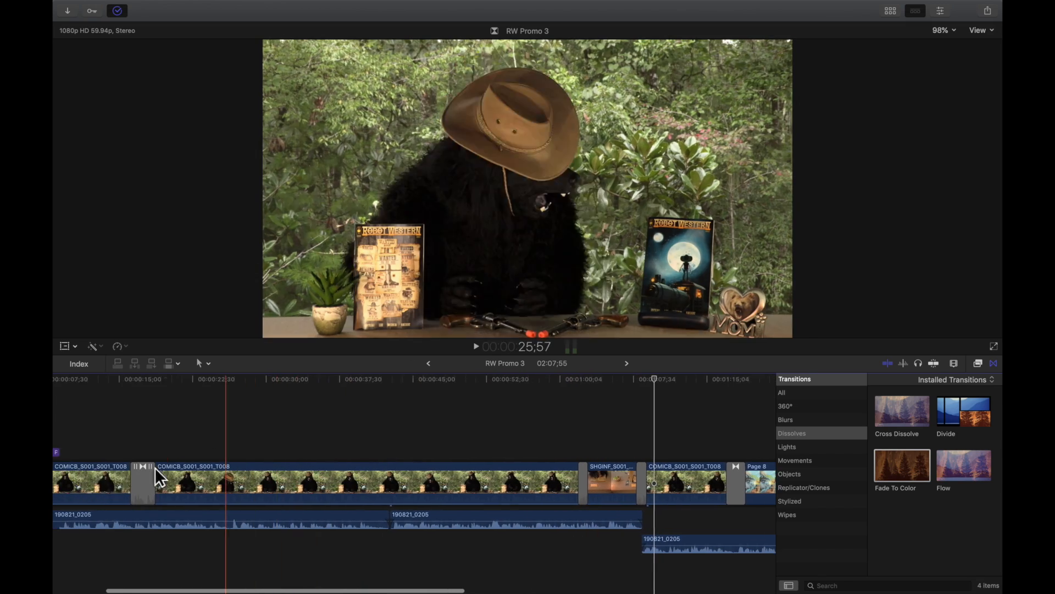
scroll(132, 480, "left", 2)
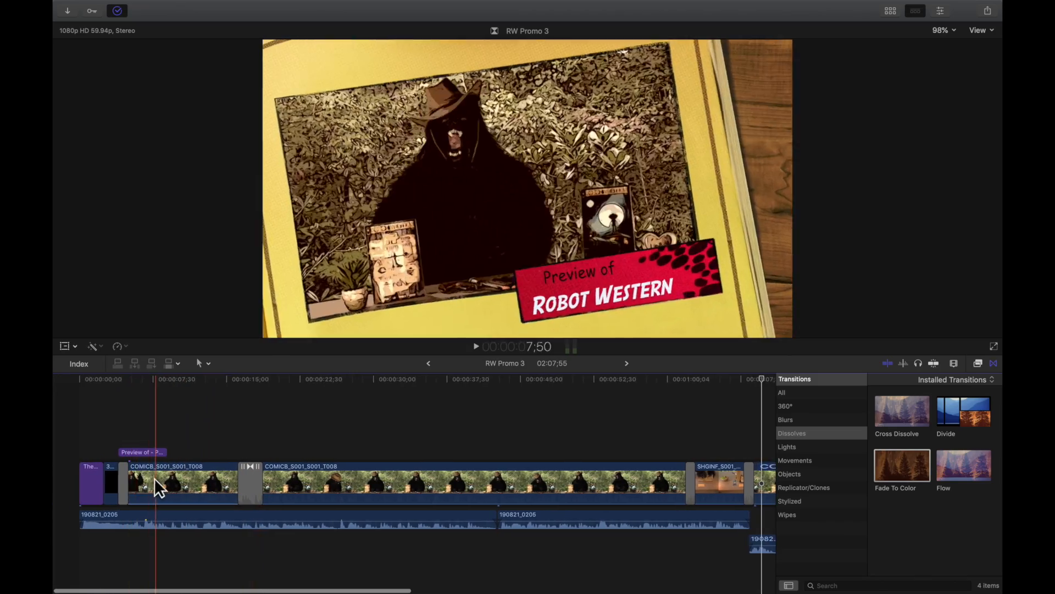
key("super+minus")
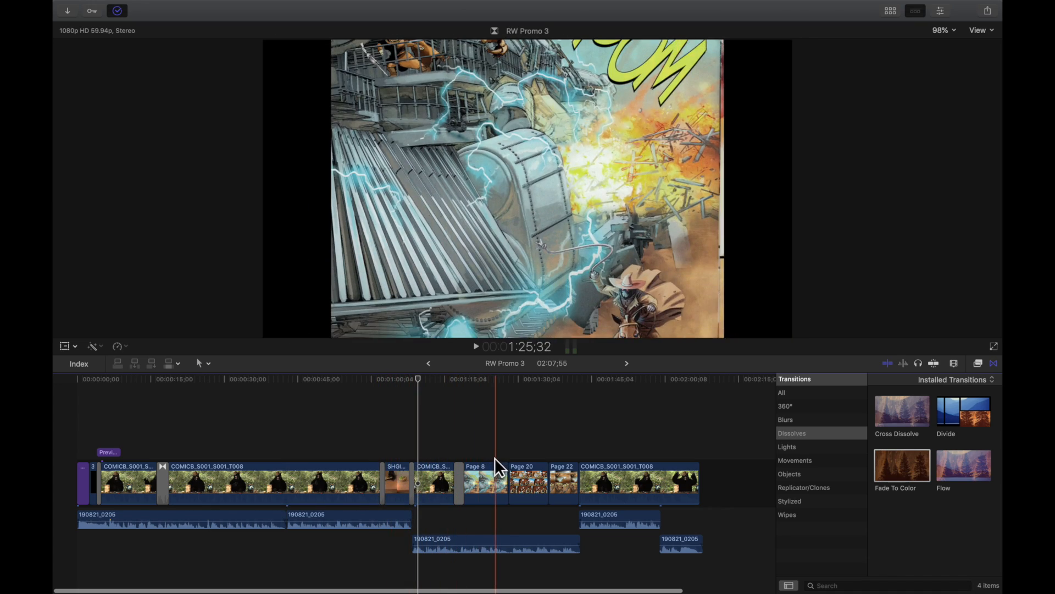
left_click(516, 434)
key("super+equal")
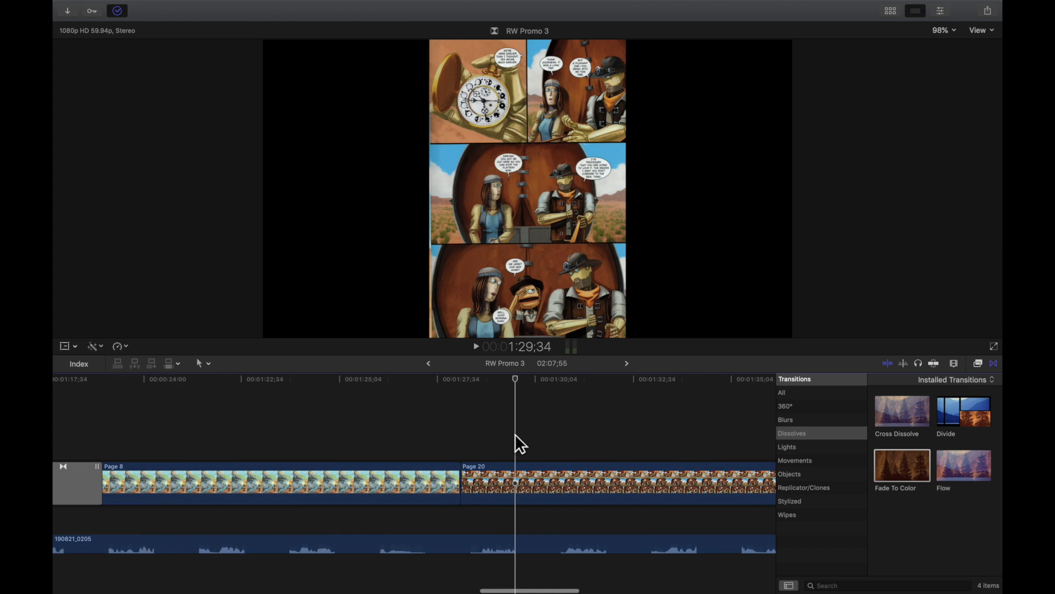
scroll(515, 433, "right", 2)
scroll(515, 433, "right", 2)
left_click(454, 474)
left_click(398, 429)
left_click(427, 476)
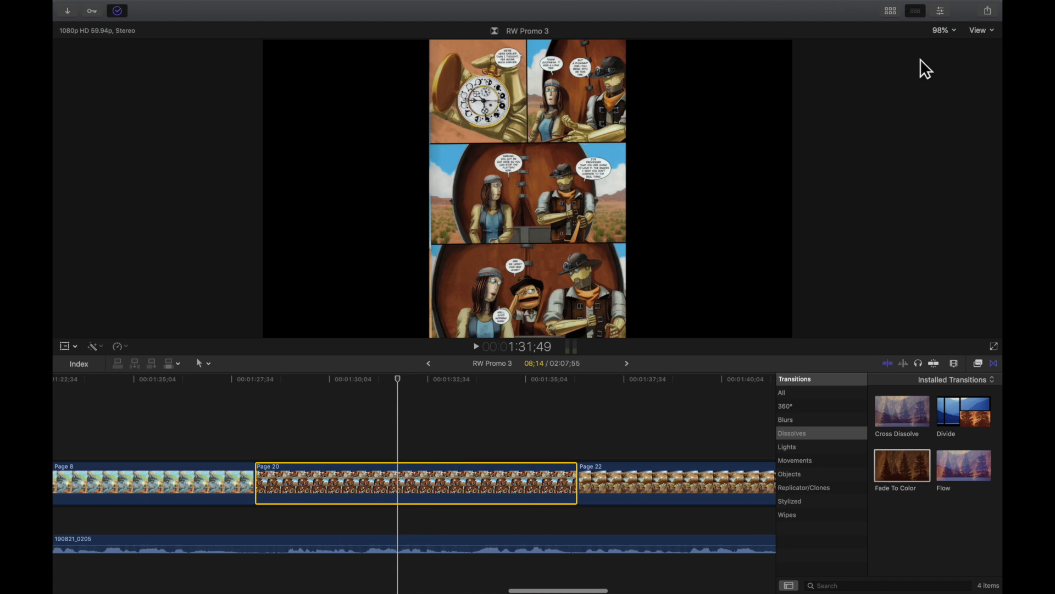
left_click(942, 11)
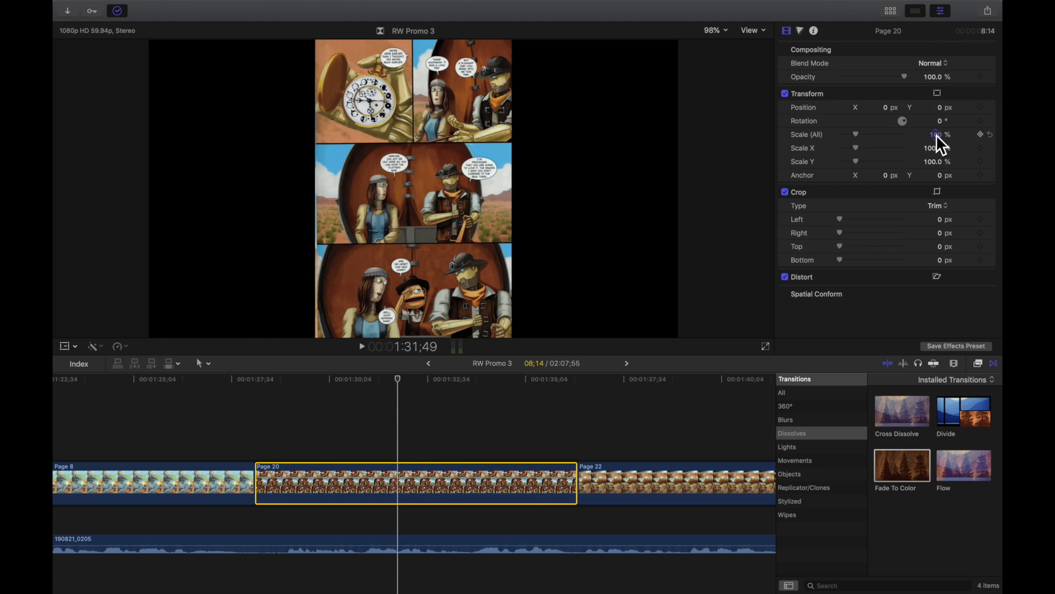
- Set the Page 20 clip's overall scale to 250%, trying 150, 175, 180 and 200% on the way
left_click(940, 136)
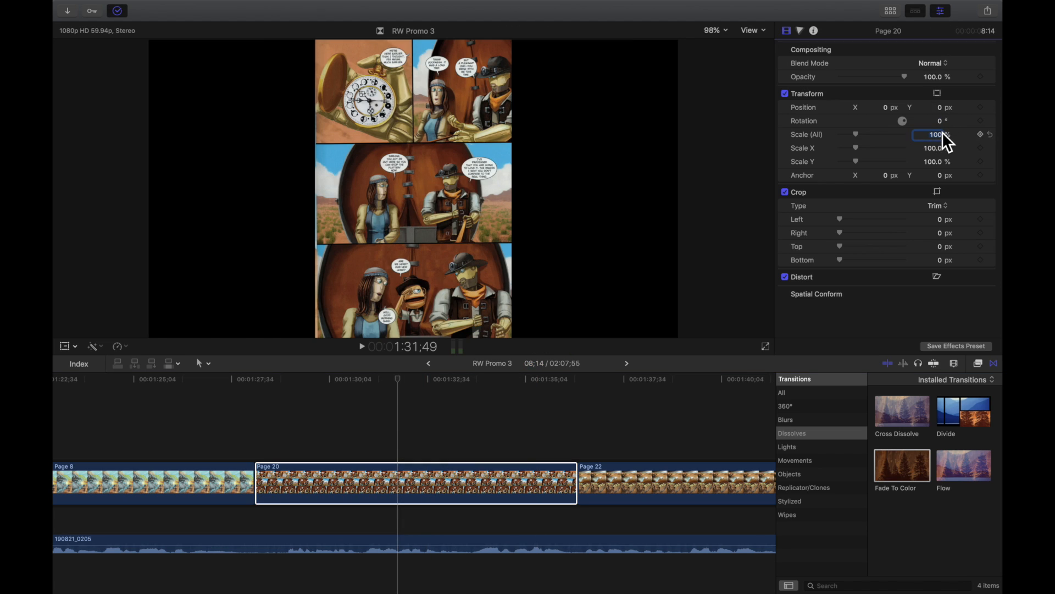
type("150")
key("Return")
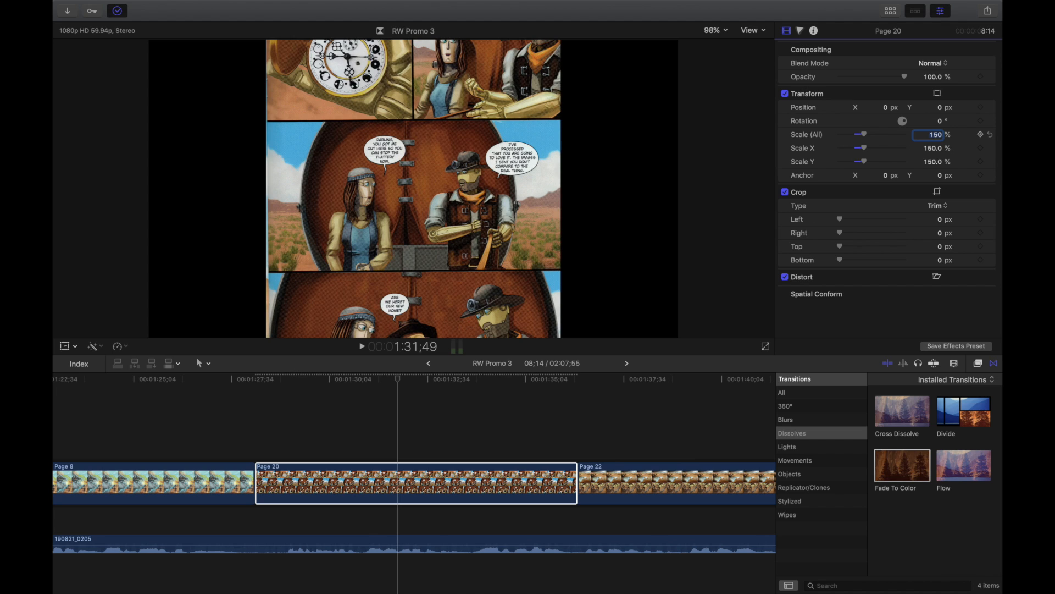
type("175")
key("Return")
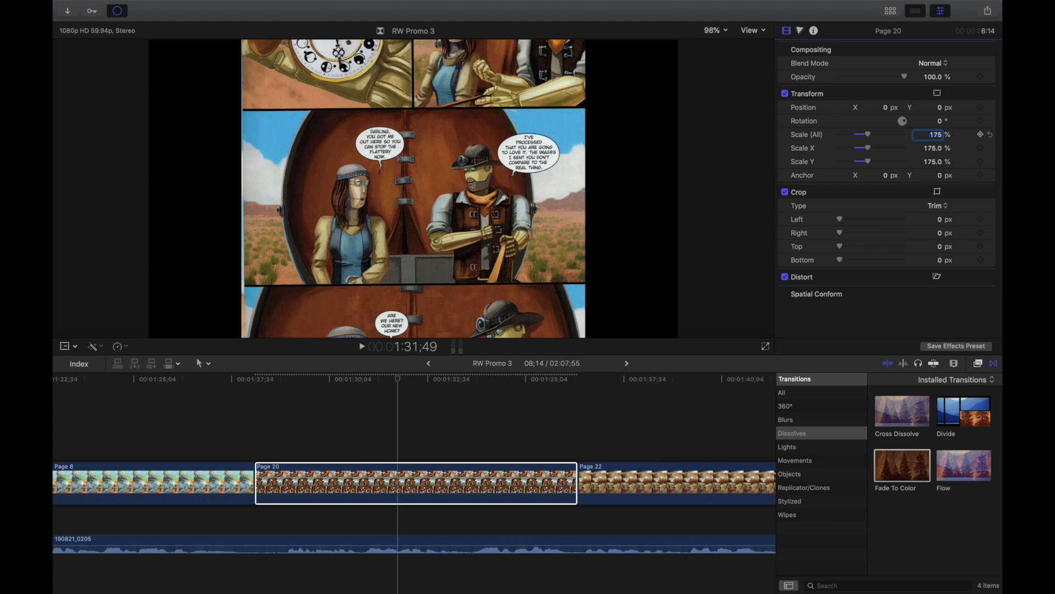
type("180")
key("Return")
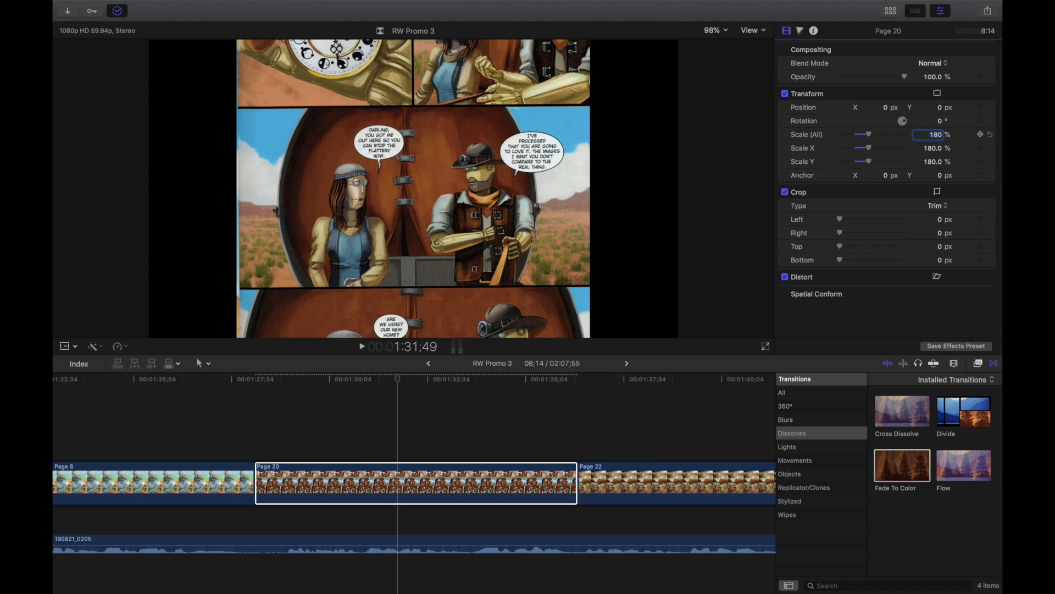
type("200")
key("Return")
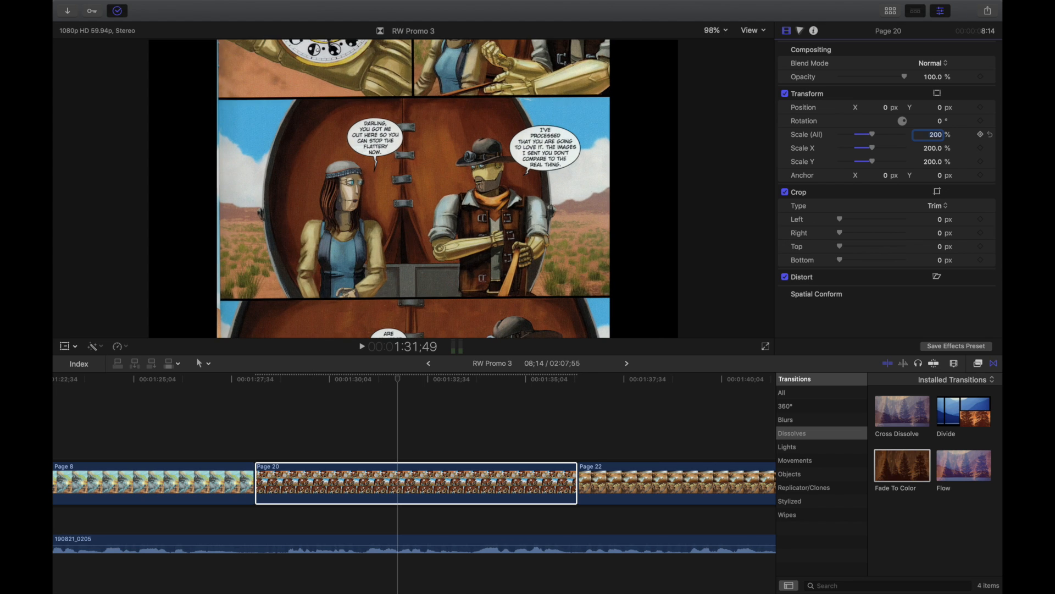
type("250")
key("Return")
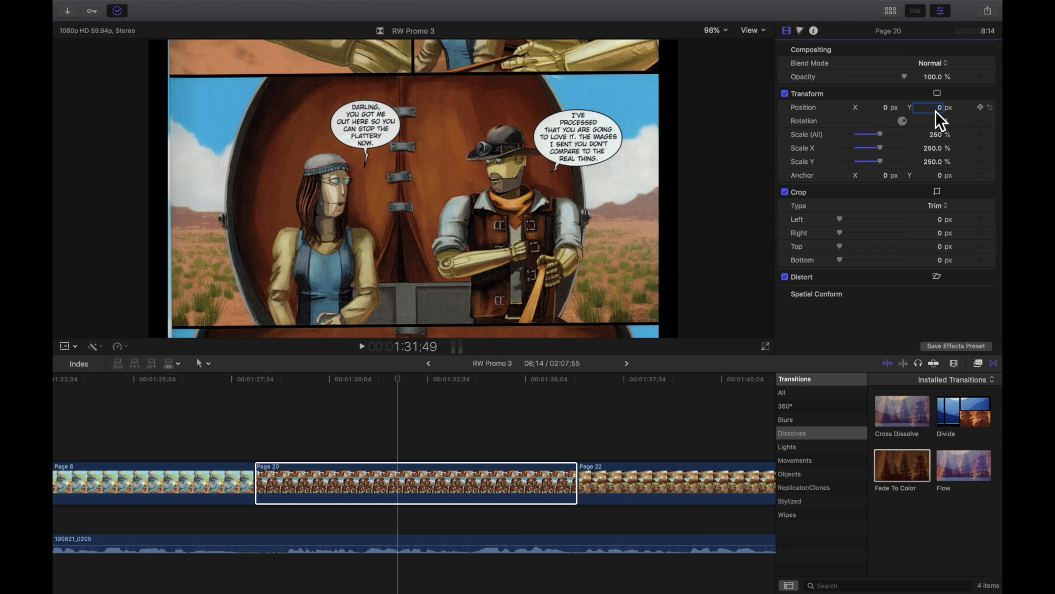
- Set the Page 20 clip's vertical position to 1000 px, trying 100, 150, 300, 450, 600, 800, 900 and 1200 px on the way
type("100")
key("Return")
type("150")
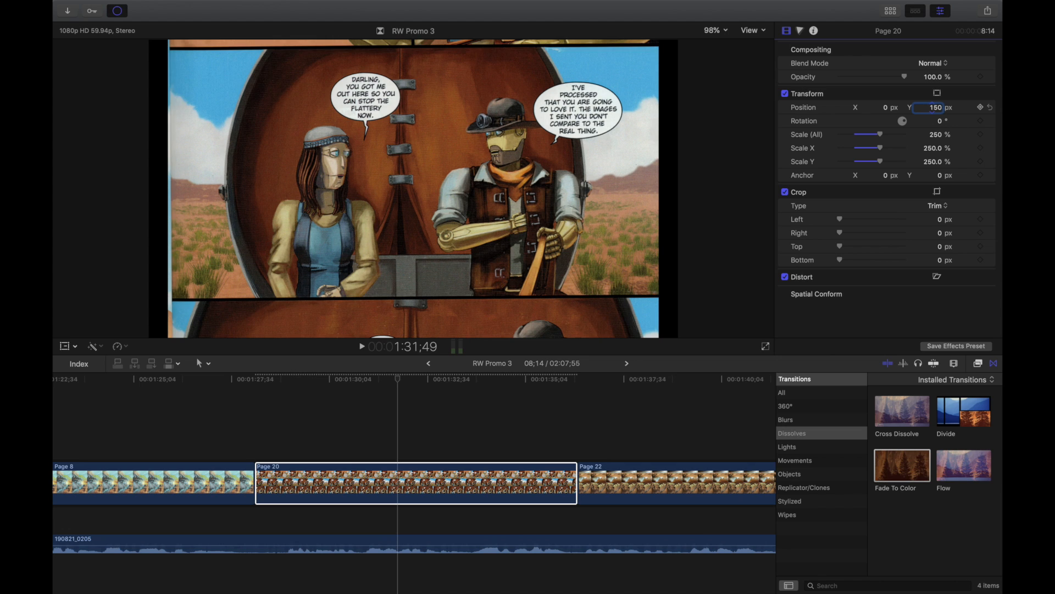
key("Return")
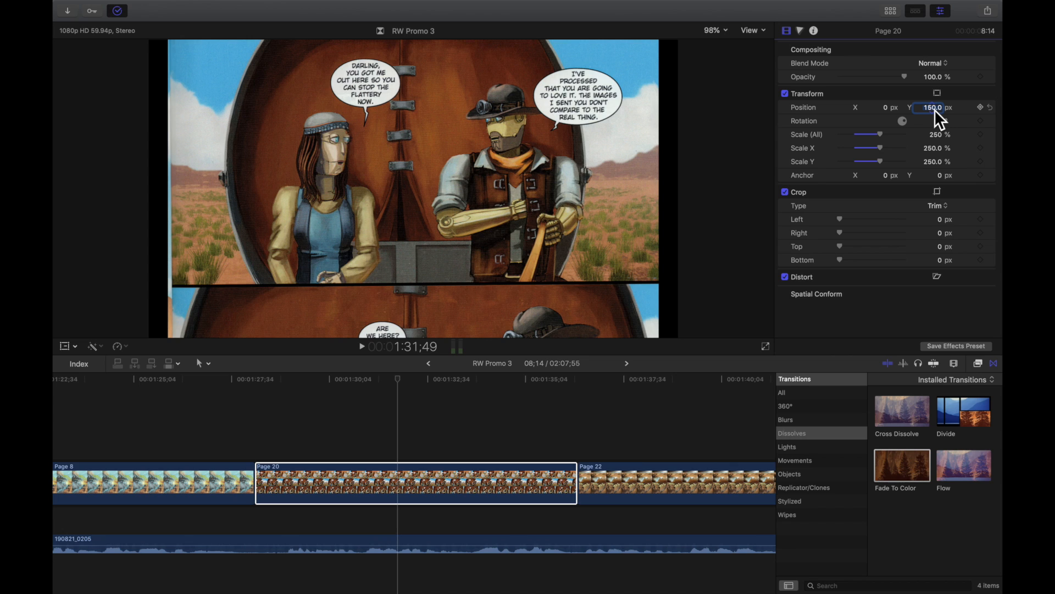
type("300")
key("Return")
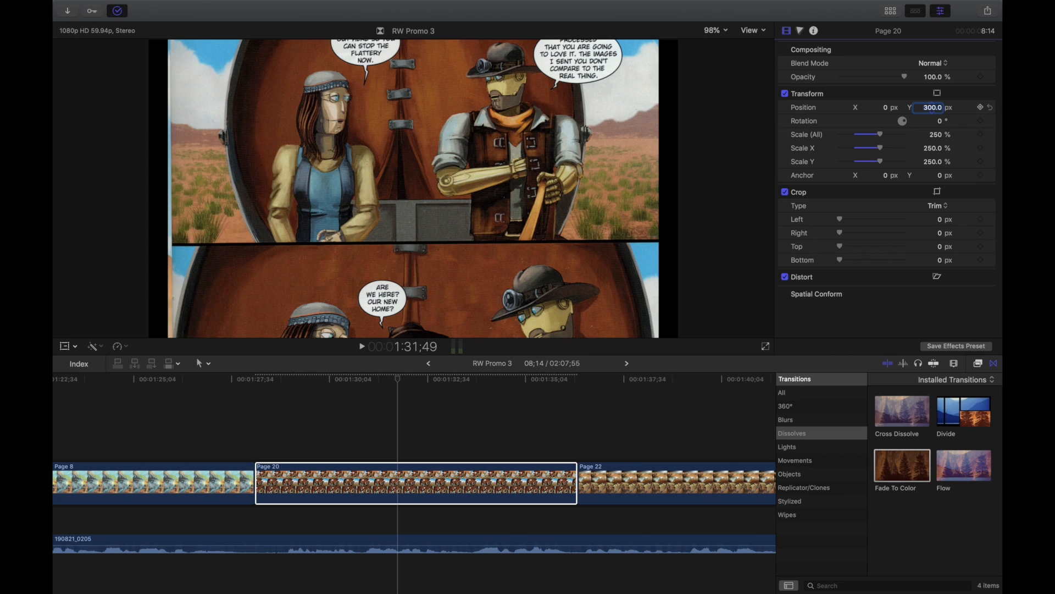
type("450")
key("Return")
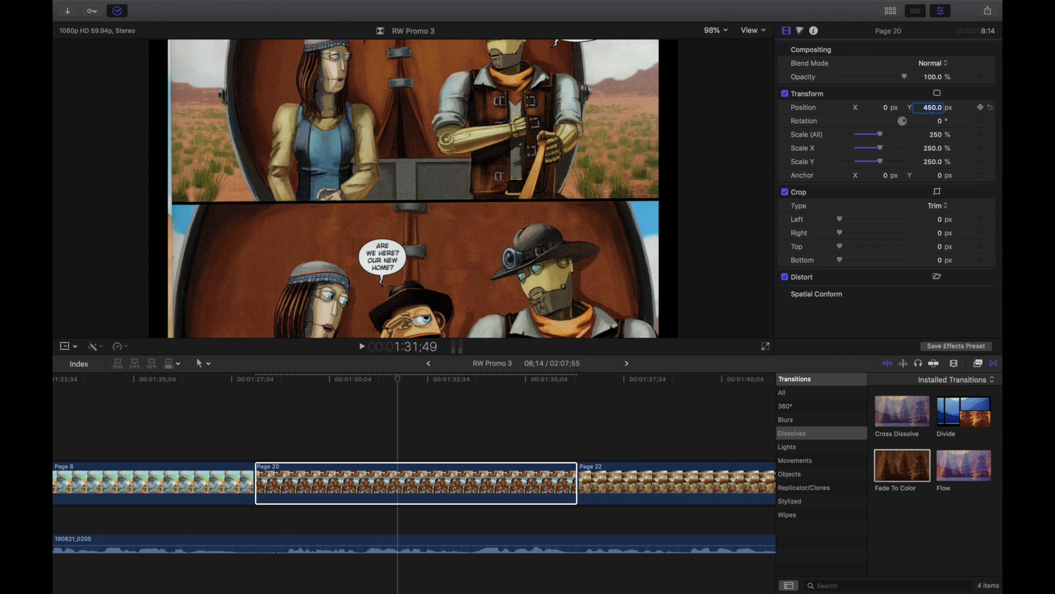
type("600")
key("Return")
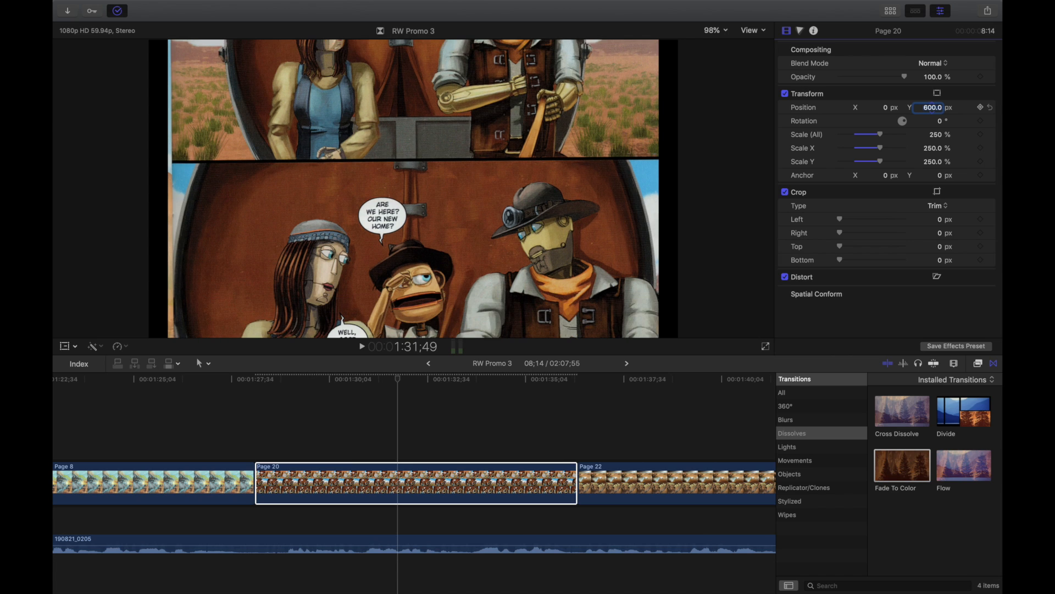
type("800")
key("Return")
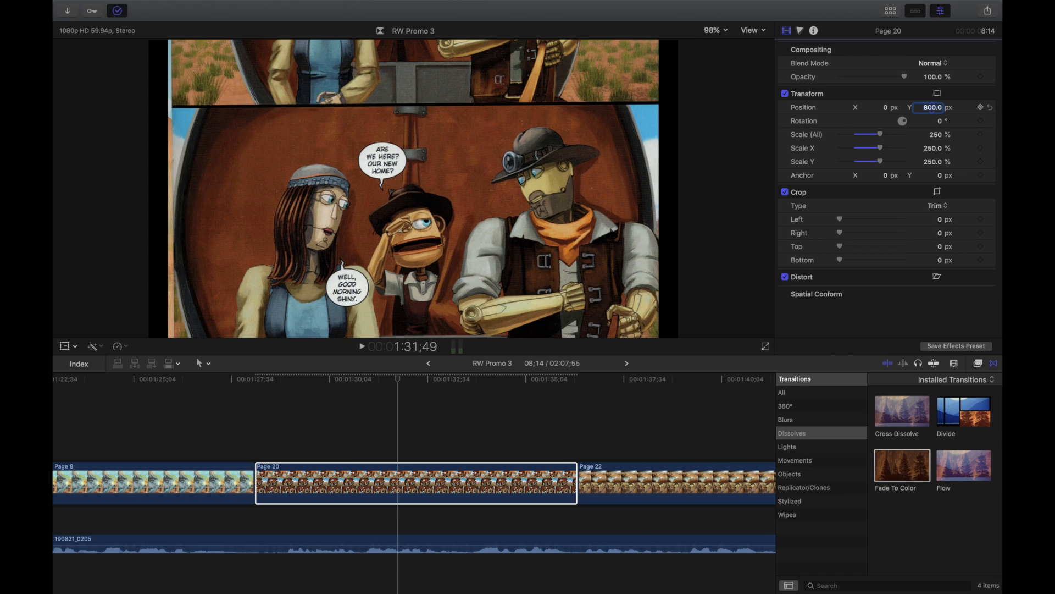
type("900")
key("Return")
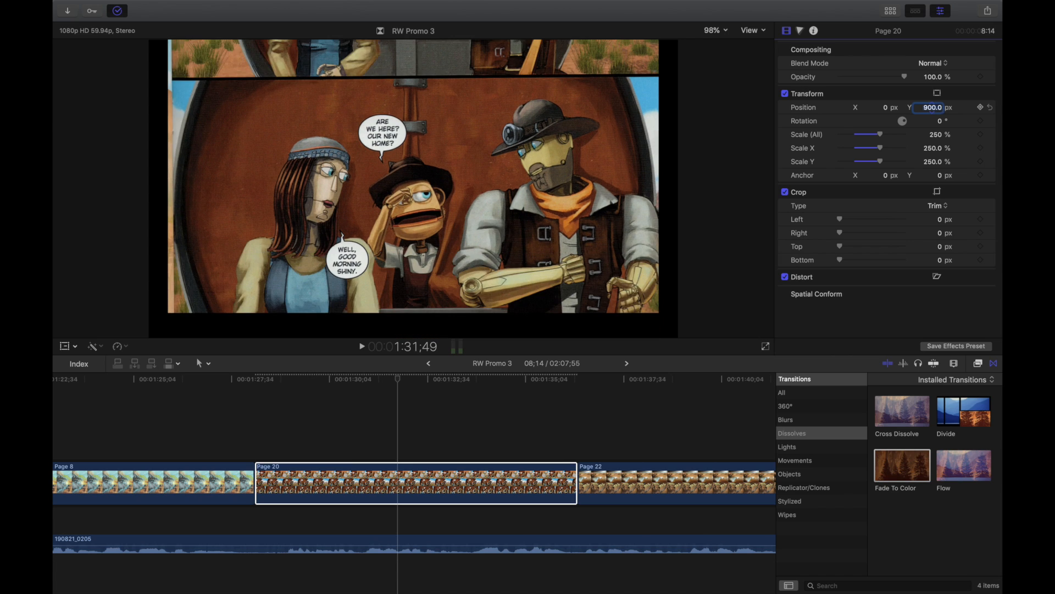
type("1200")
key("Return")
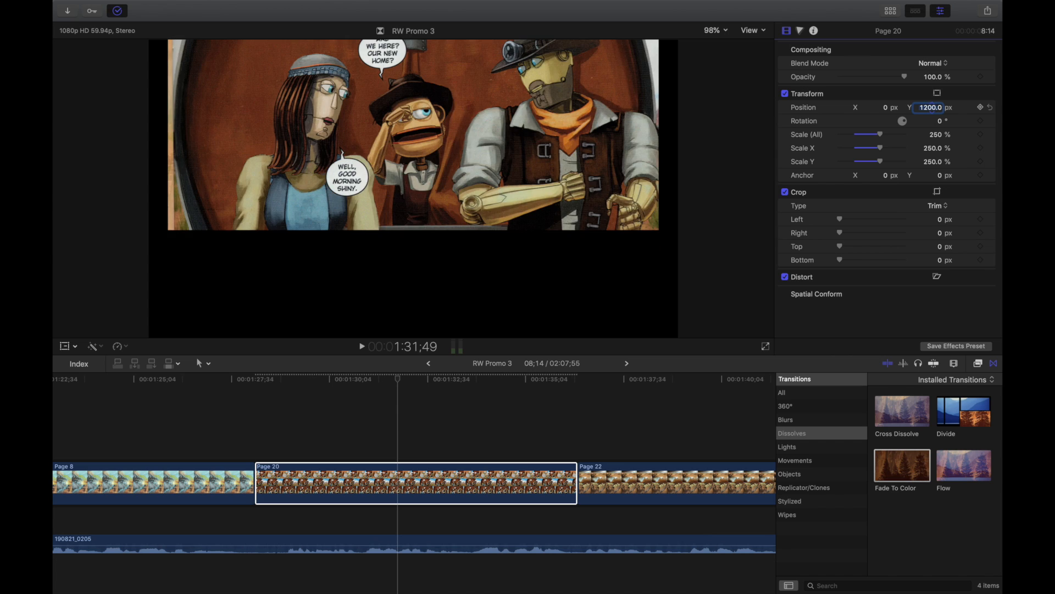
type("100")
key("Return")
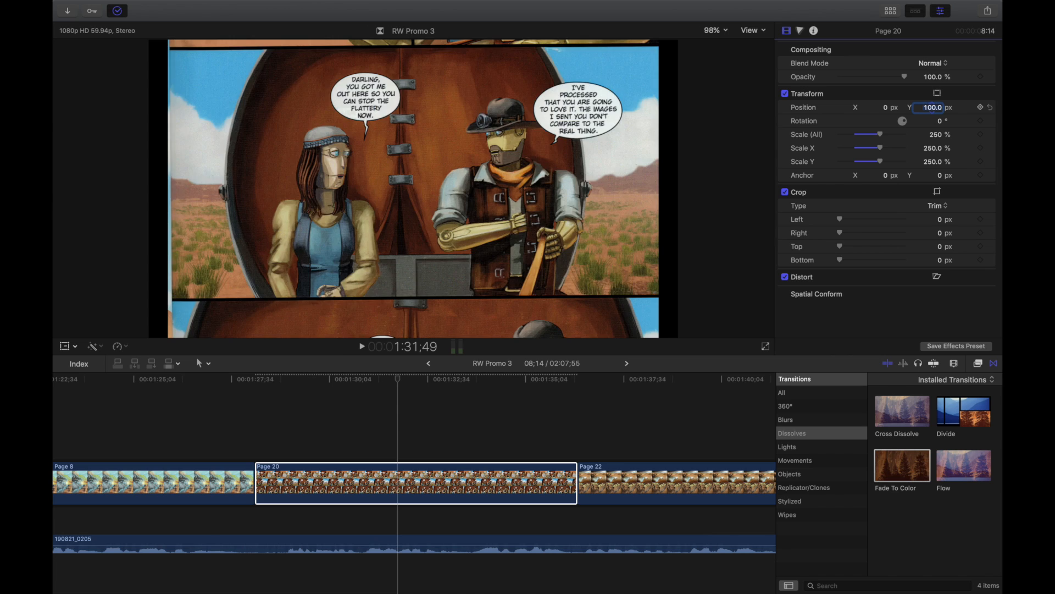
type("1000")
key("Return")
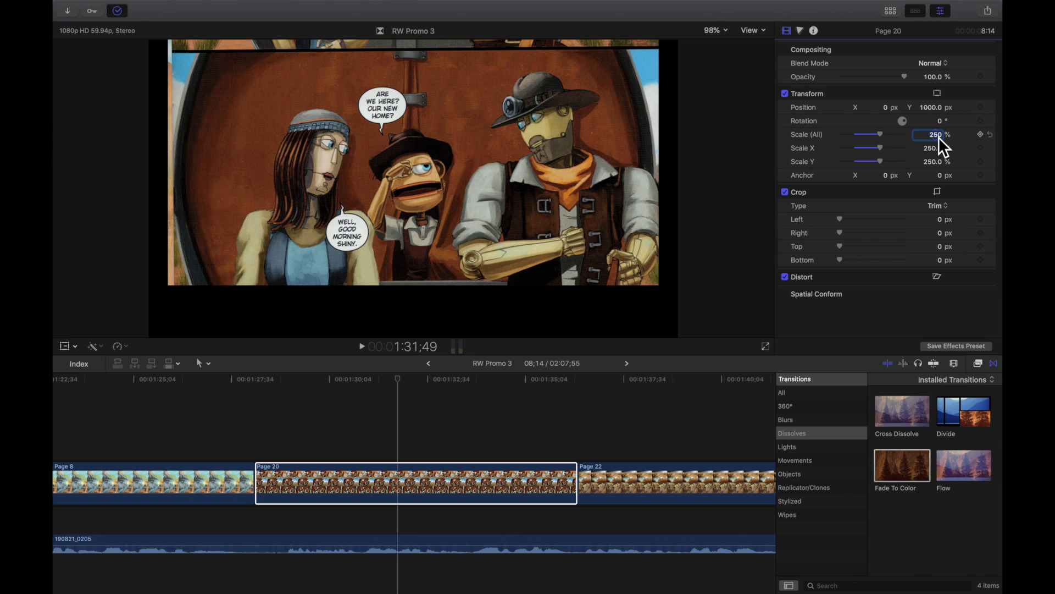
- Set the Page 20 clip's overall scale to 280%, trying 275% first
type("275")
key("Return")
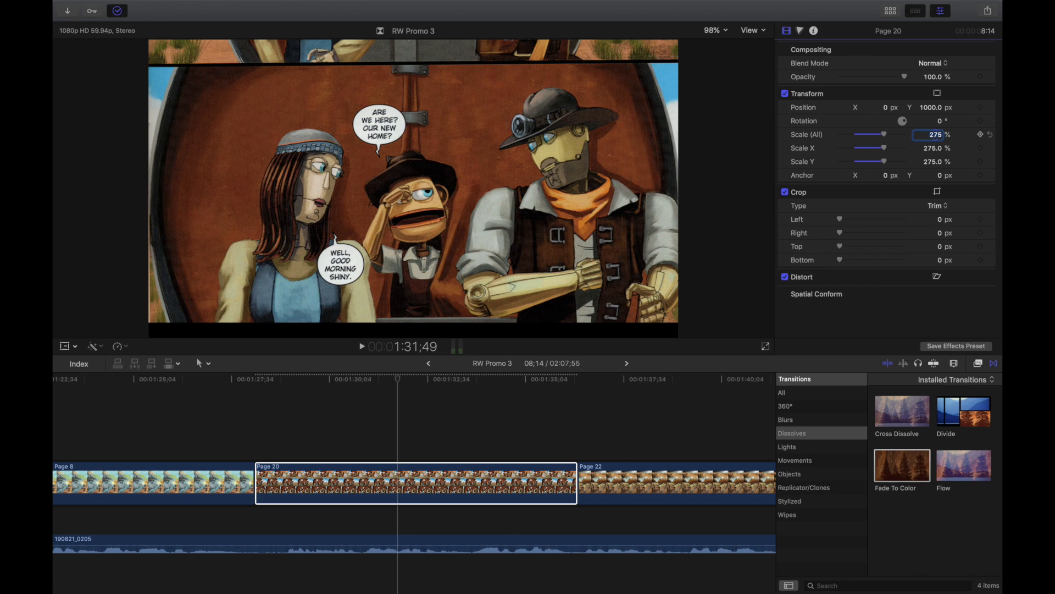
type("280")
key("Return")
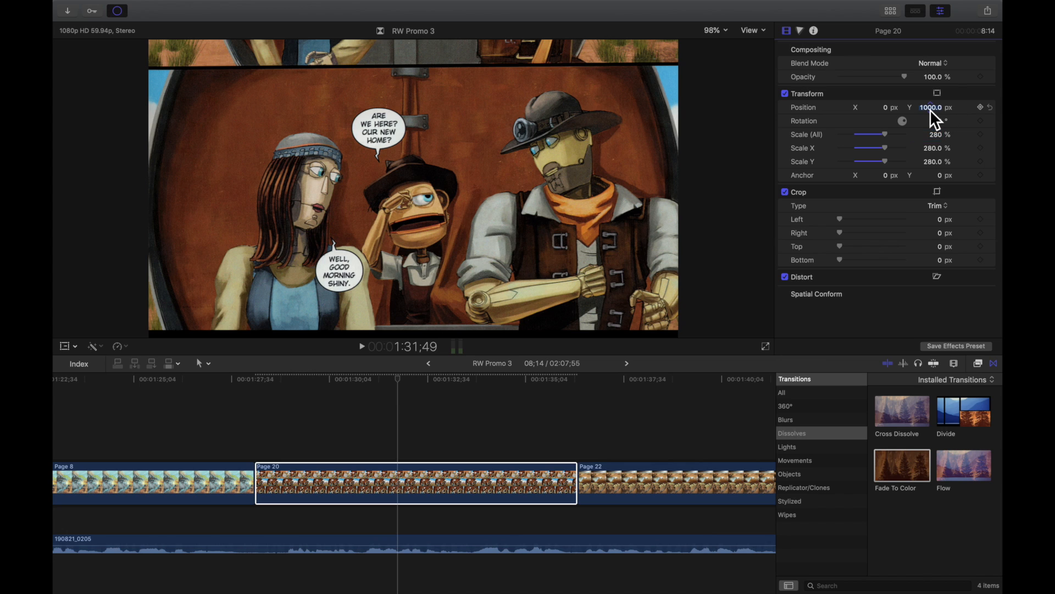
- Set the Page 20 clip's vertical position to 1100 px, trying 1050 px first
type("1")
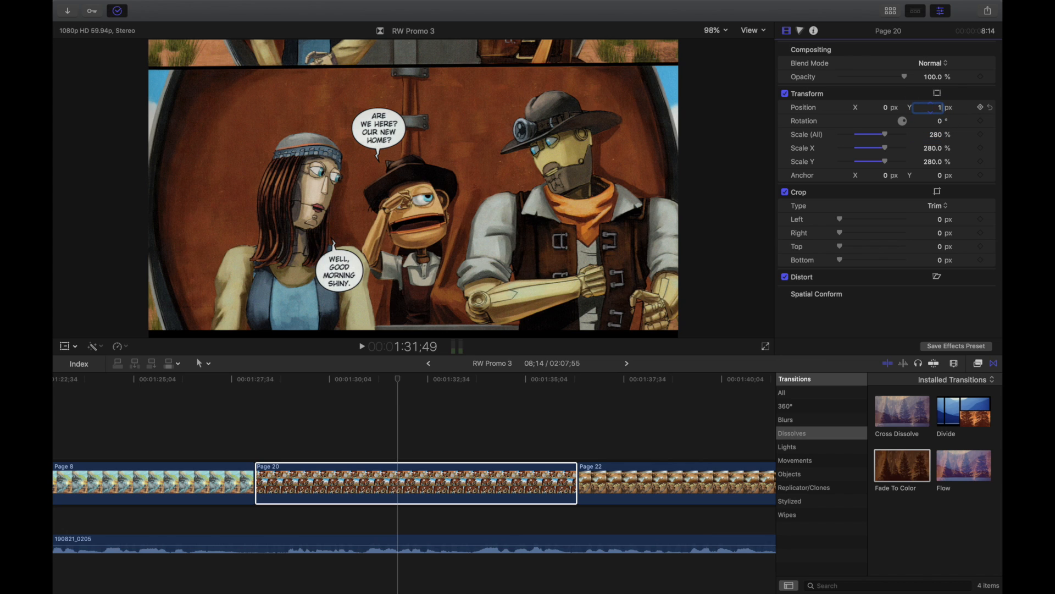
type("050")
key("Return")
left_click(934, 107)
type("1100")
key("Return")
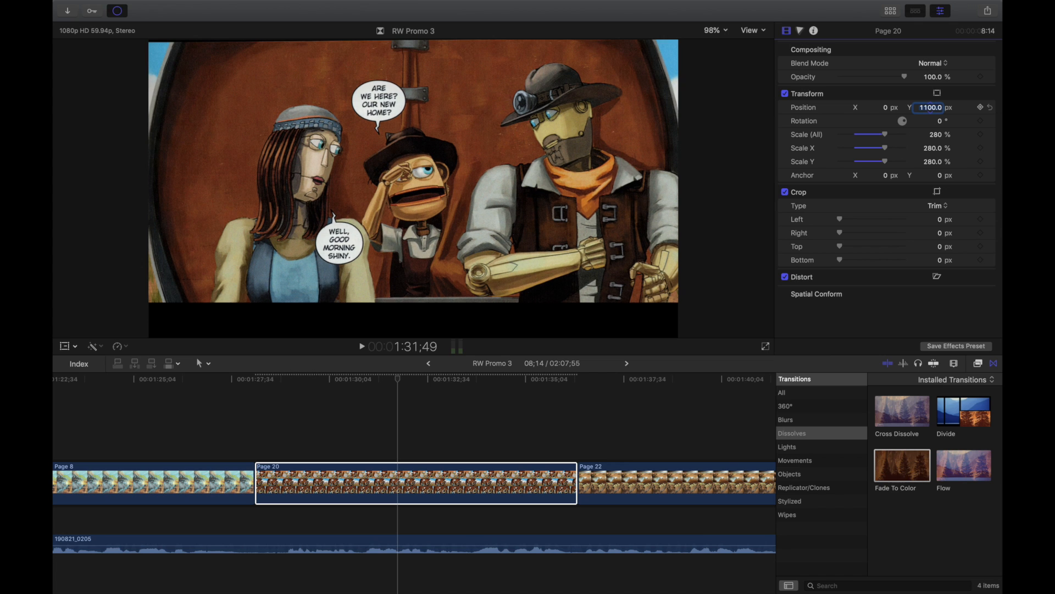
left_click(407, 356)
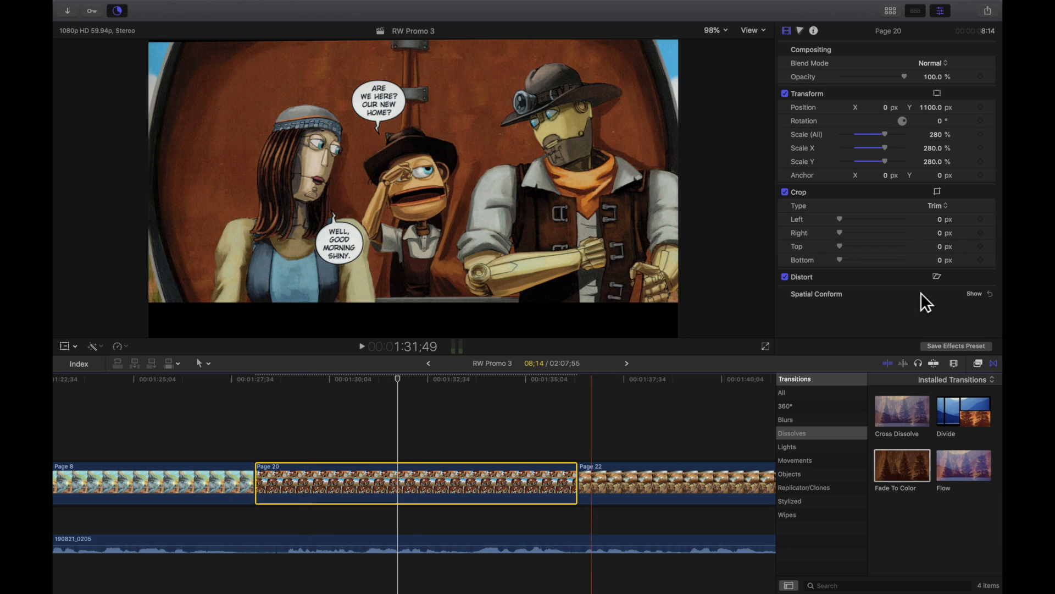
- Add position keyframes at the first frame (1:28;10) and last frame (1:36;23) of the Page 20 clip
left_click(322, 441)
key("Up")
left_click(316, 479)
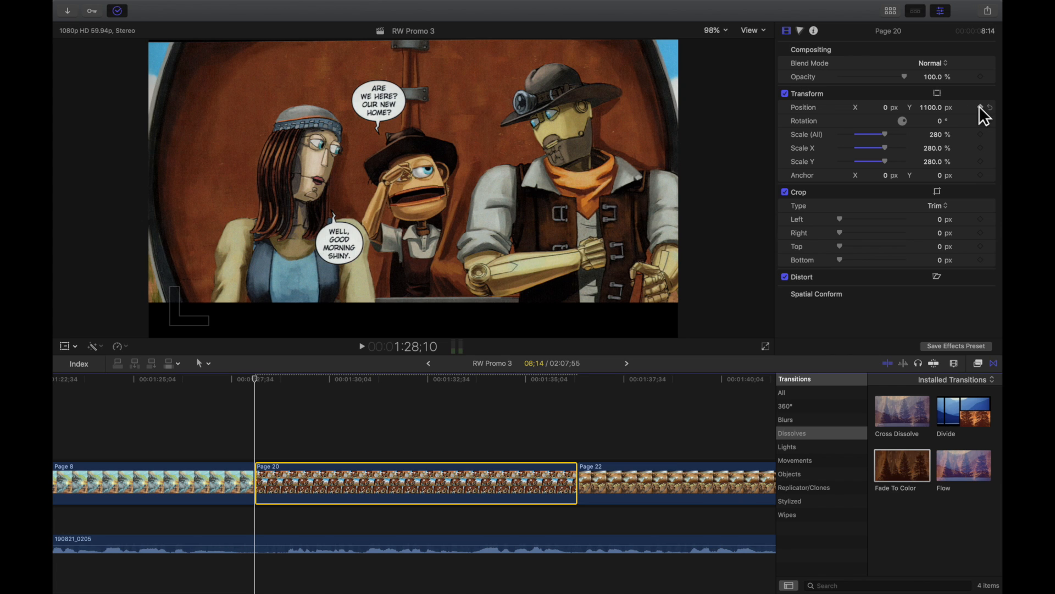
left_click(526, 401)
key("Down")
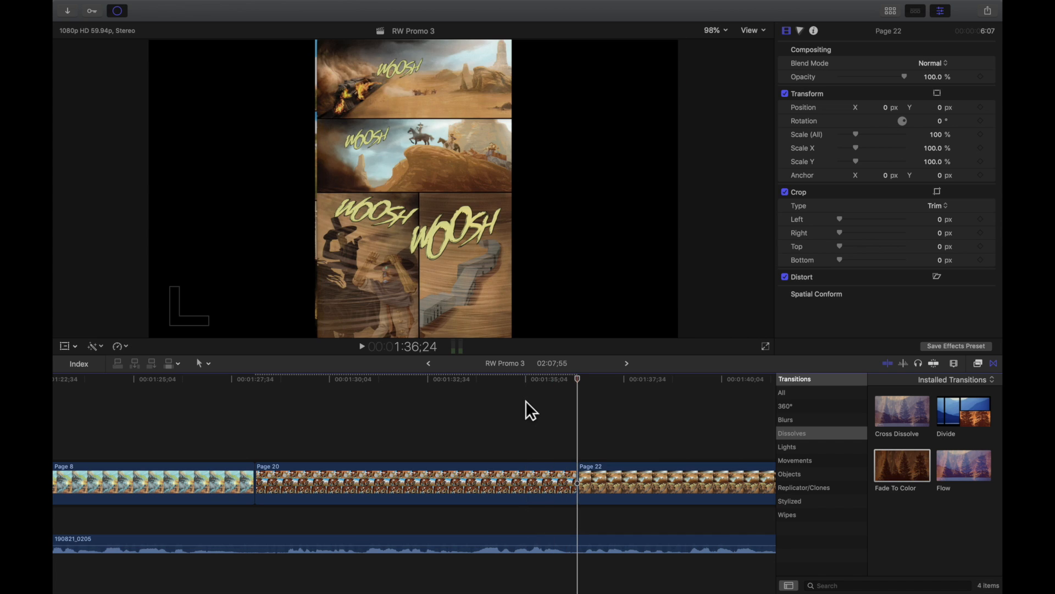
left_click(537, 465)
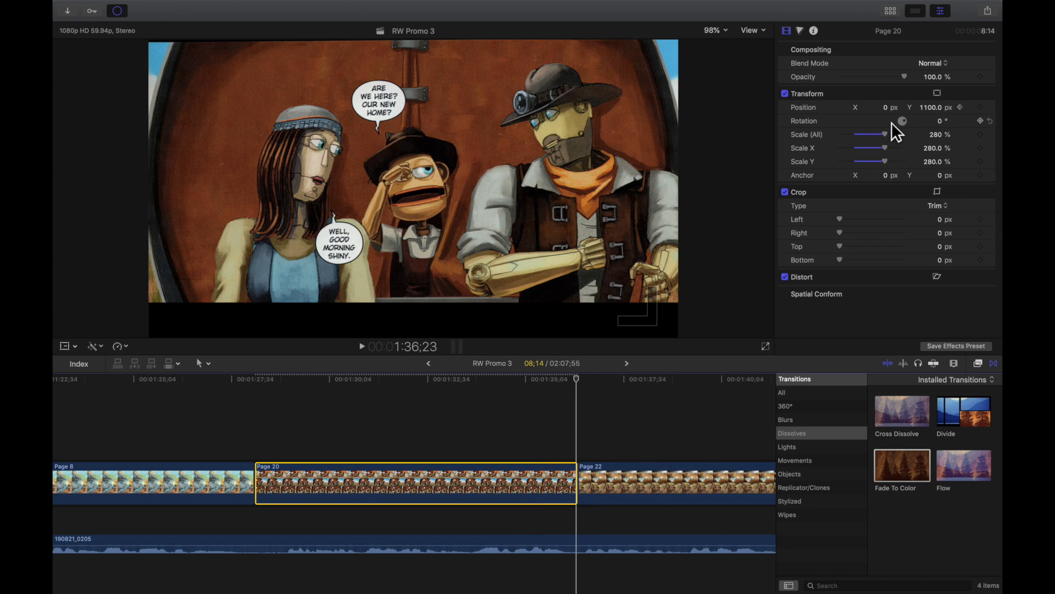
left_click(980, 106)
- Set the horizontal position at Page 20's end keyframe to -75 px, trying 50, -50 and -100 px on the way
left_click(886, 109)
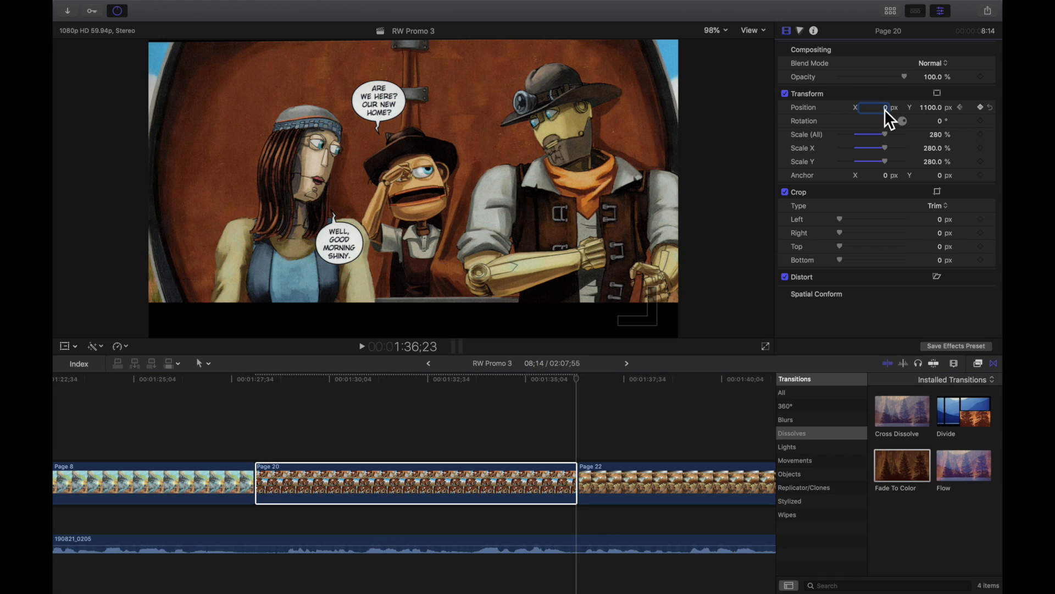
type("50")
key("Return")
type("-50")
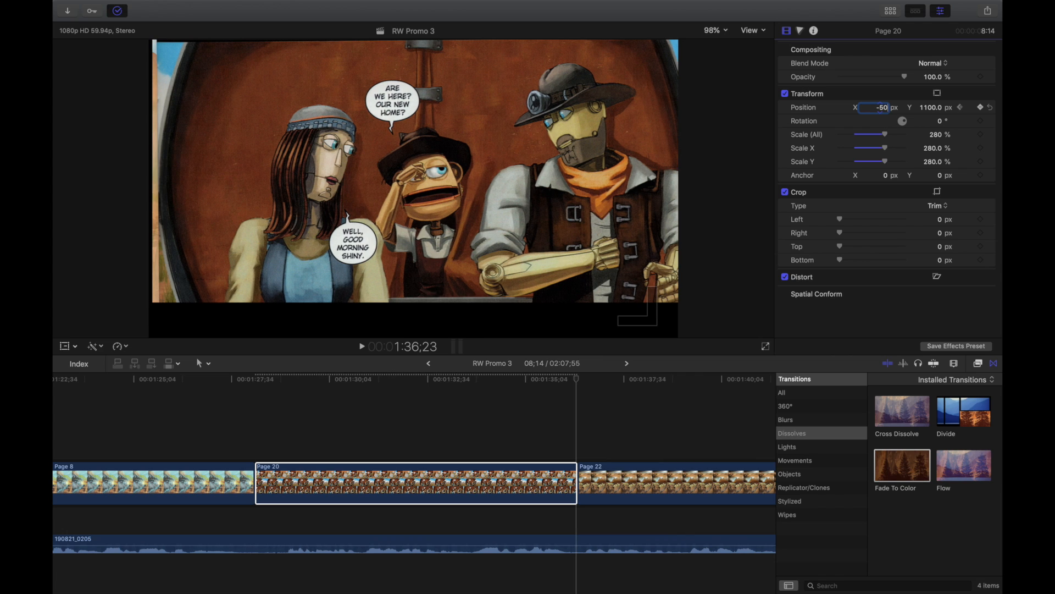
key("Return")
type("-100")
key("Return")
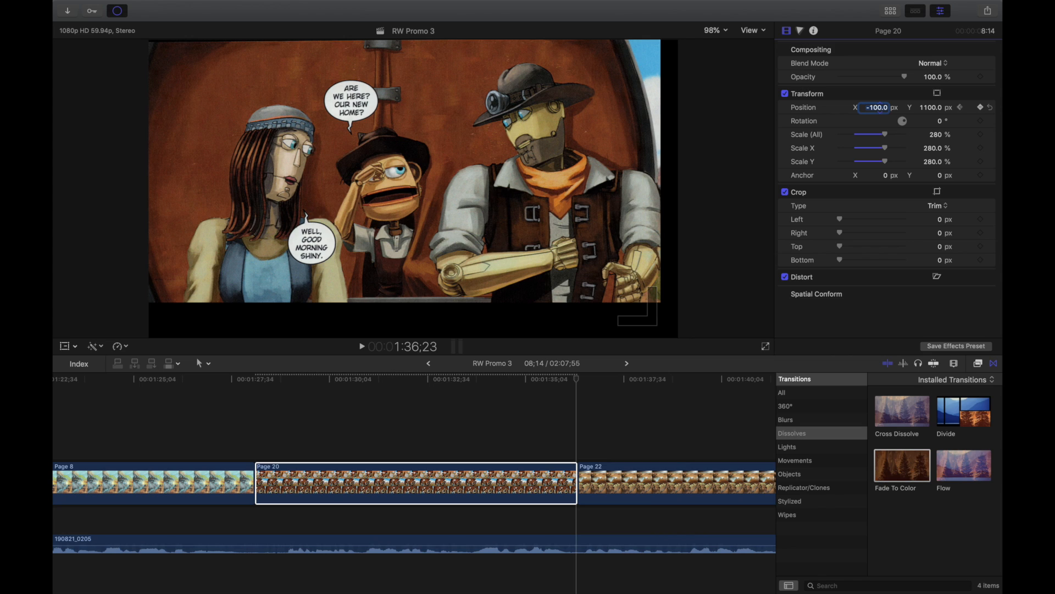
type("-75")
key("Return")
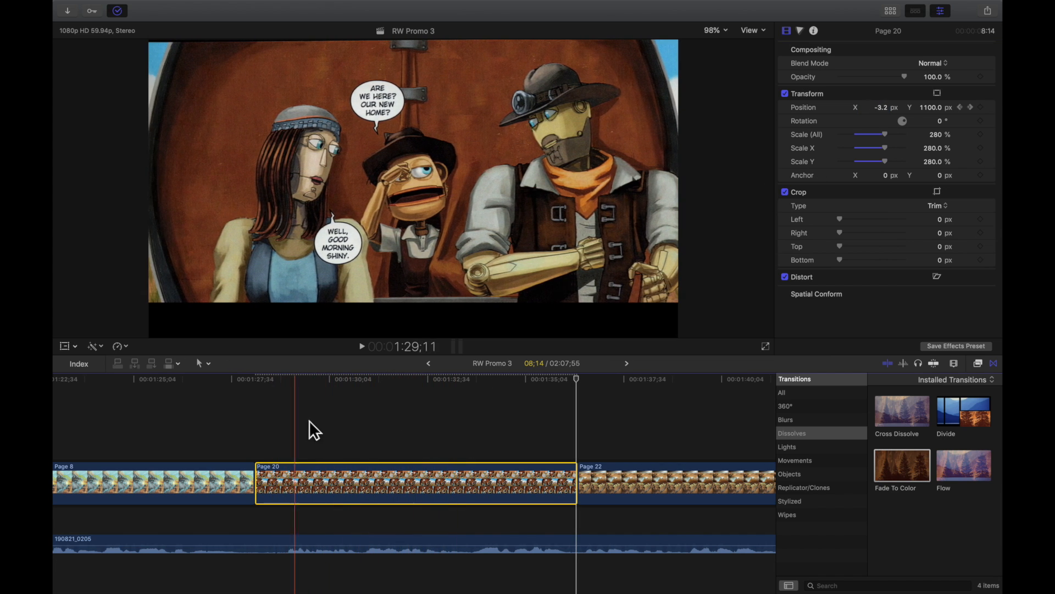
- Move the playhead to the start of the Page 22 comic page clip at 1:36;24
left_click(226, 418)
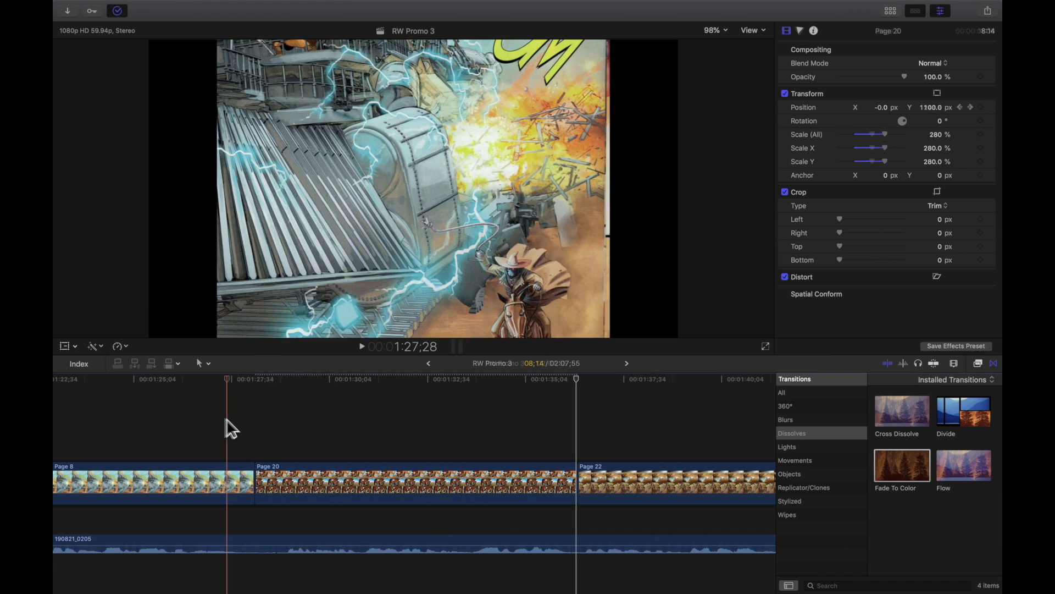
scroll(442, 412, "right", 5)
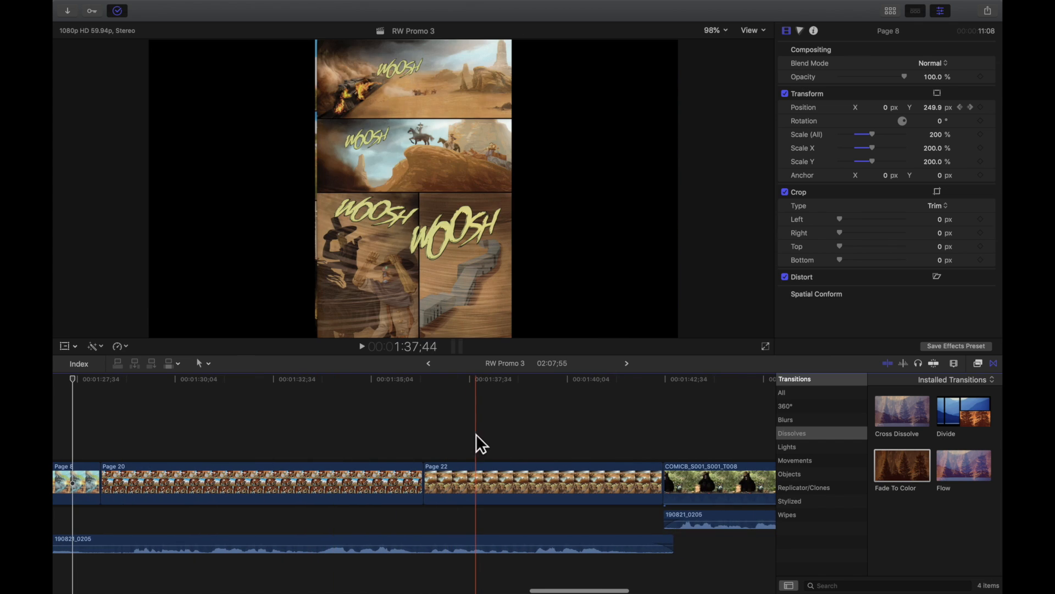
left_click(463, 474)
left_click(453, 421)
key("Up")
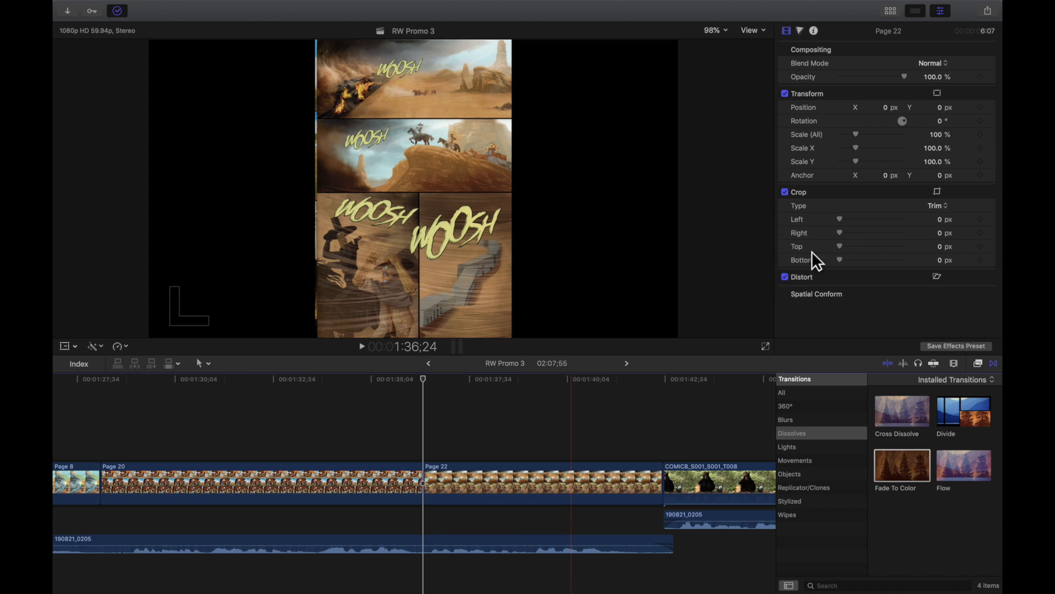
- Set the Page 22 clip's overall scale to 275%, trying 150, 175, 180, 200, 225 and 250% on the way
left_click(938, 135)
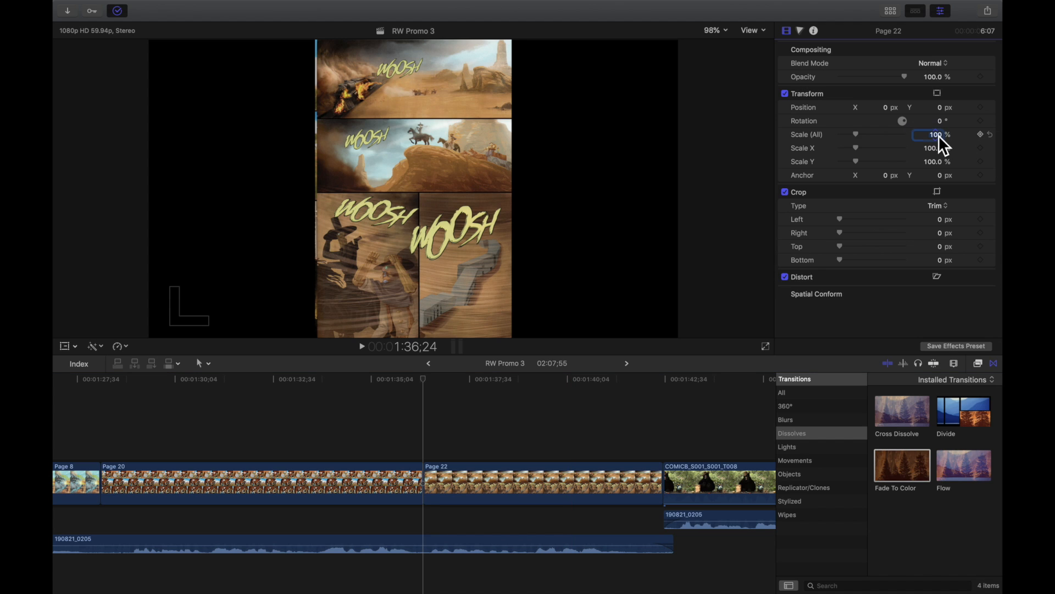
type("150")
key("Return")
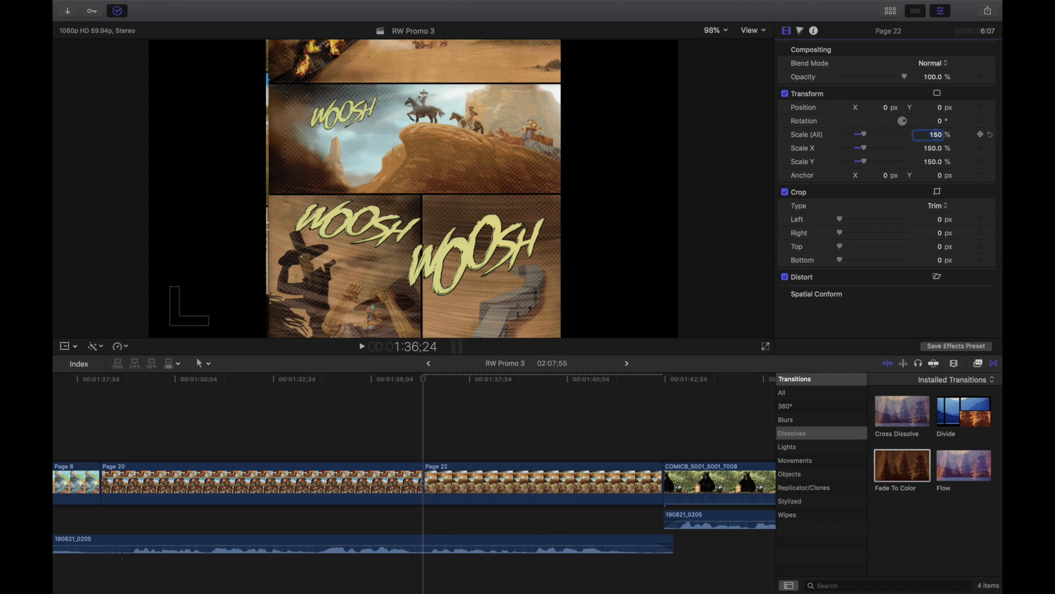
type("175")
key("Return")
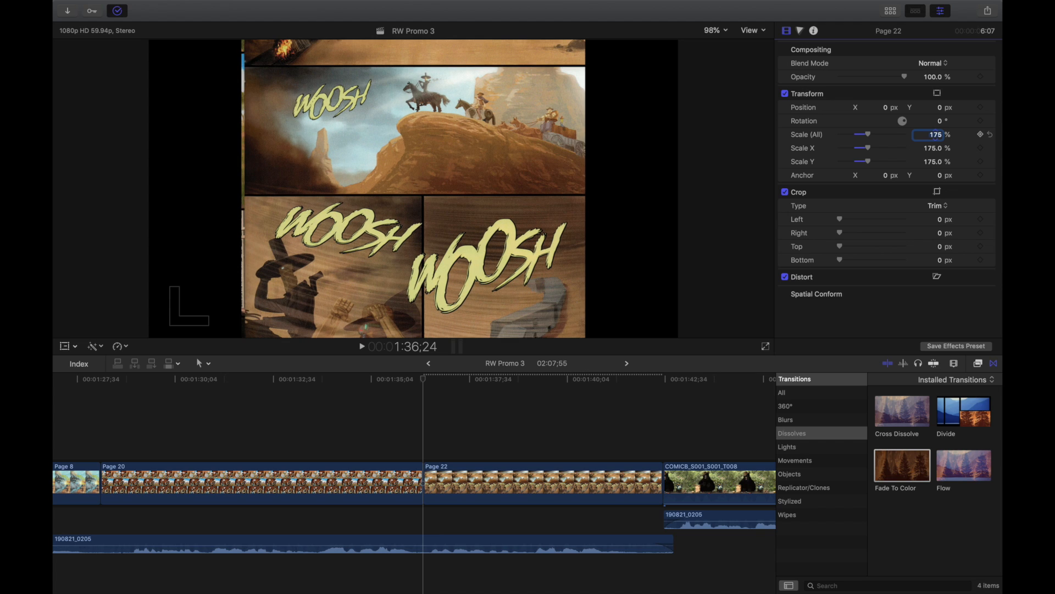
type("180")
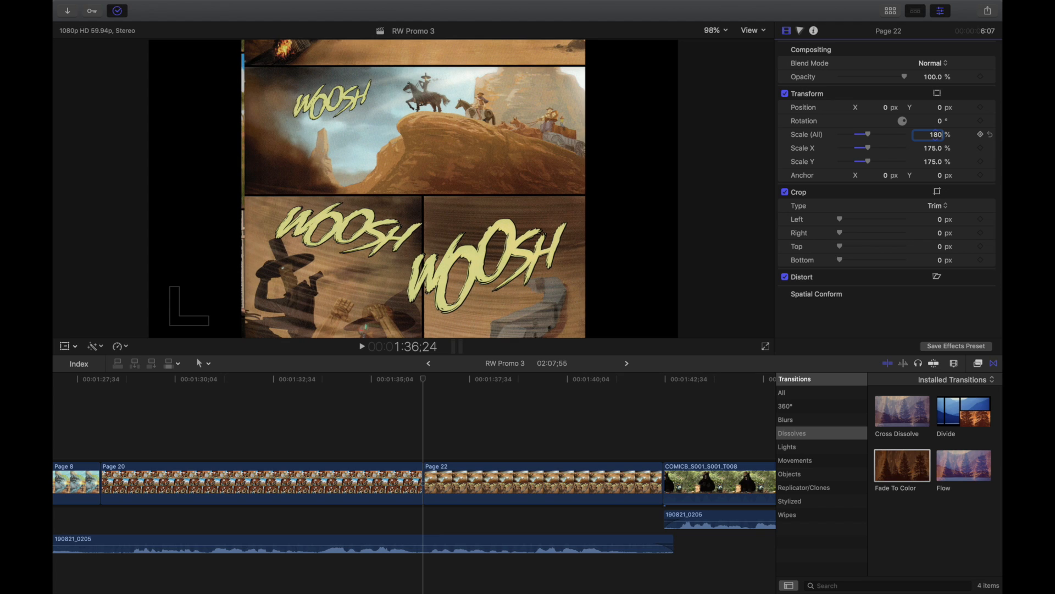
key("Return")
type("200")
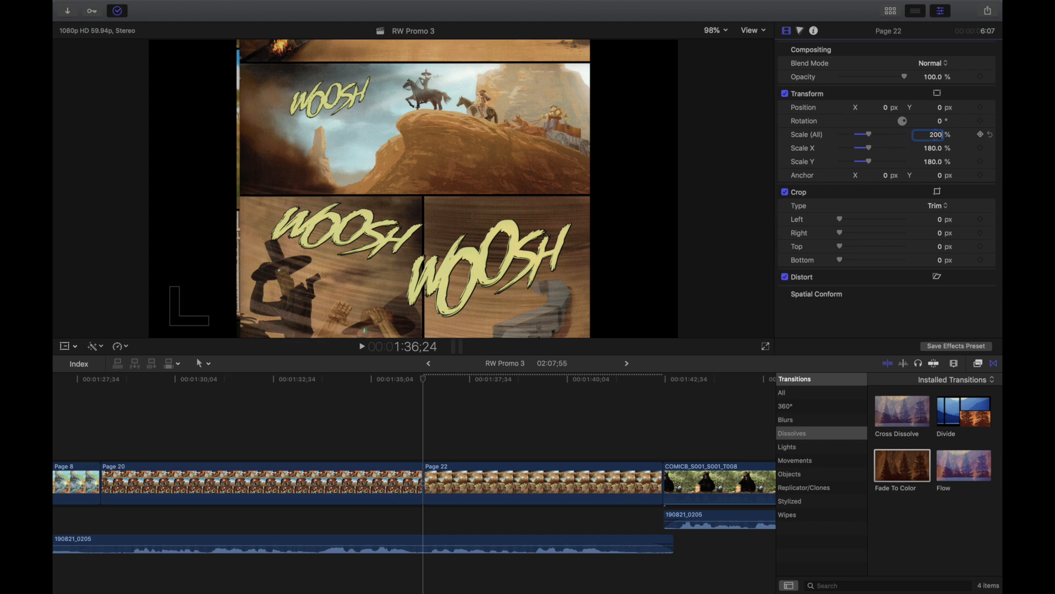
key("Return")
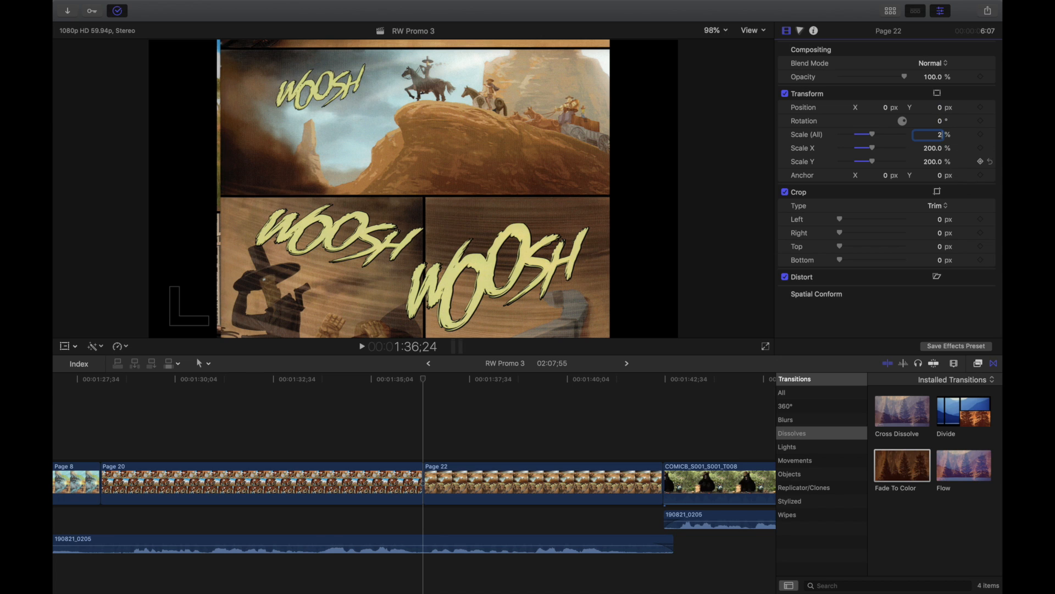
type("225")
key("Return")
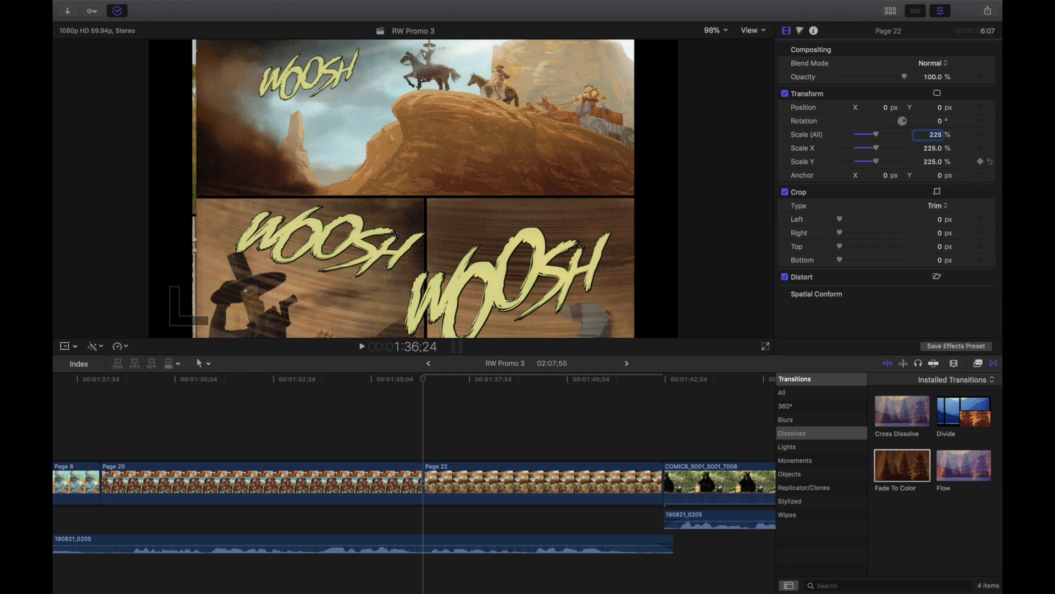
type("25")
key("Return")
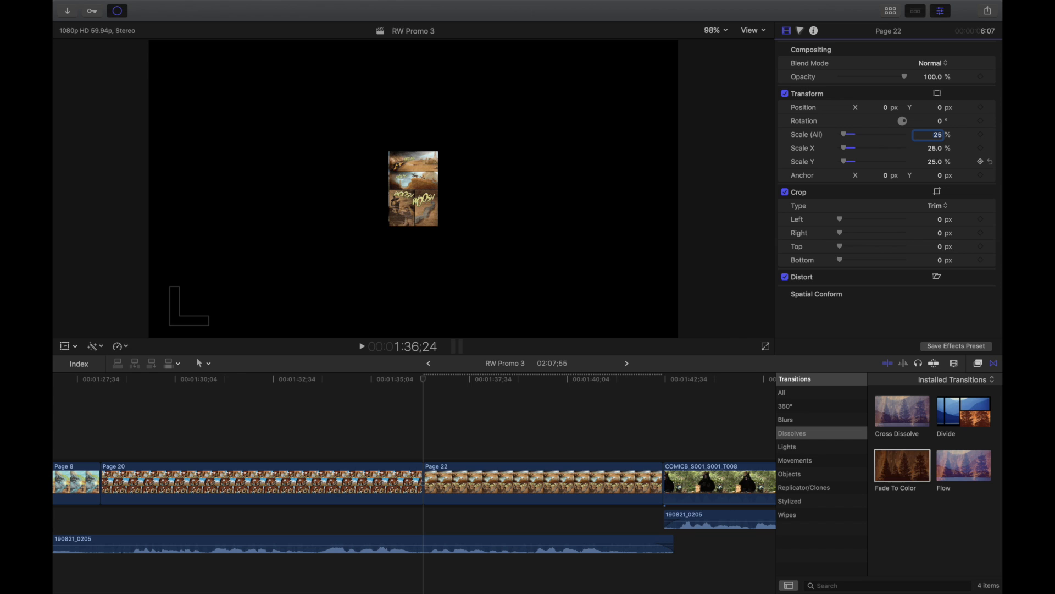
type("250")
key("Return")
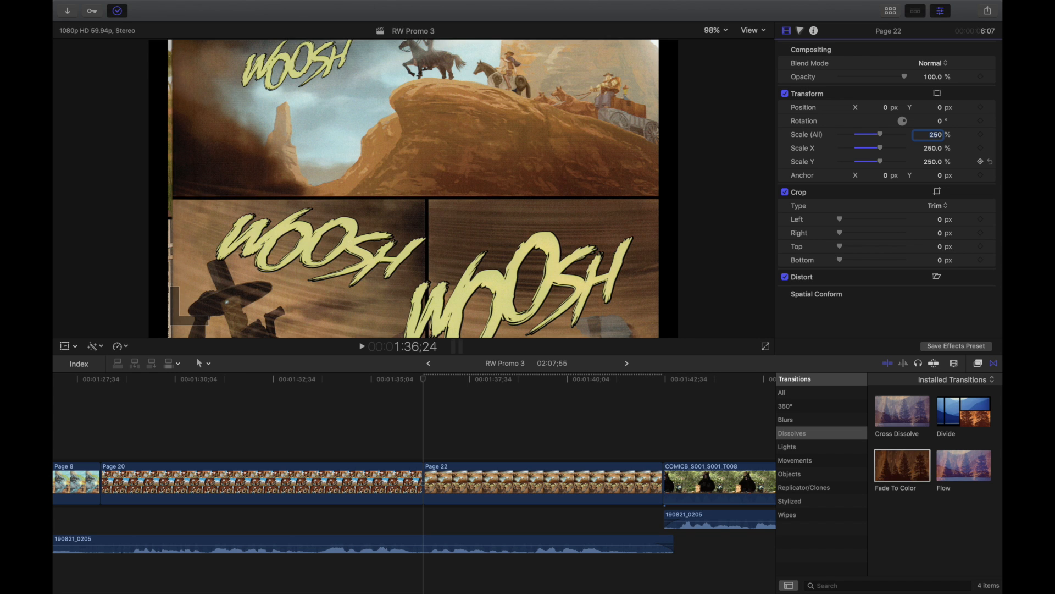
key("BackSpace")
key("BackSpace")
key("BackSpace")
type("275")
key("Return")
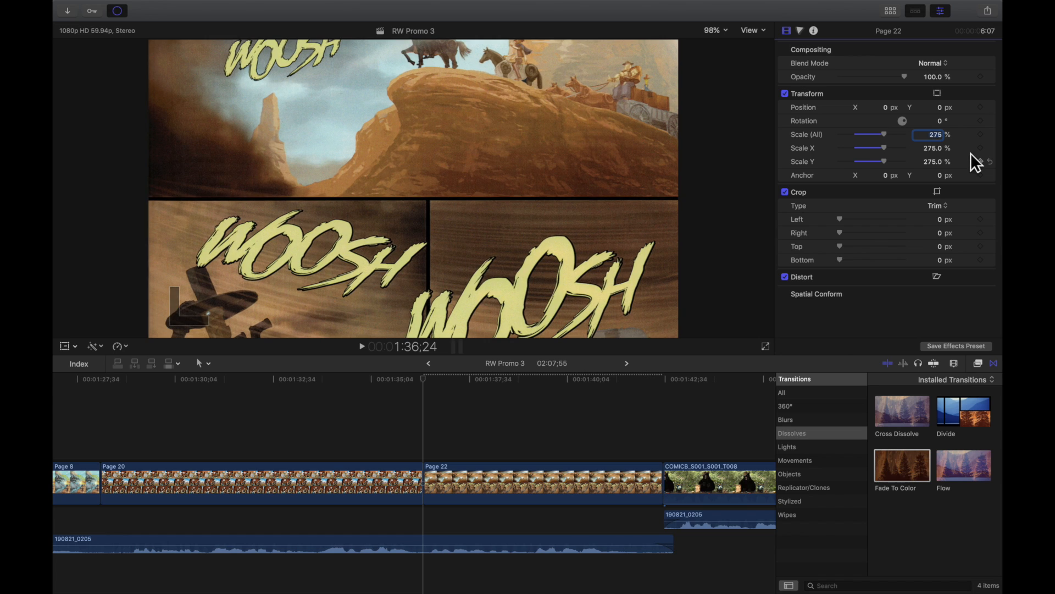
- Set the Page 22 clip's vertical position to -150 px, trying -100 and -200 px on the way
left_click(938, 108)
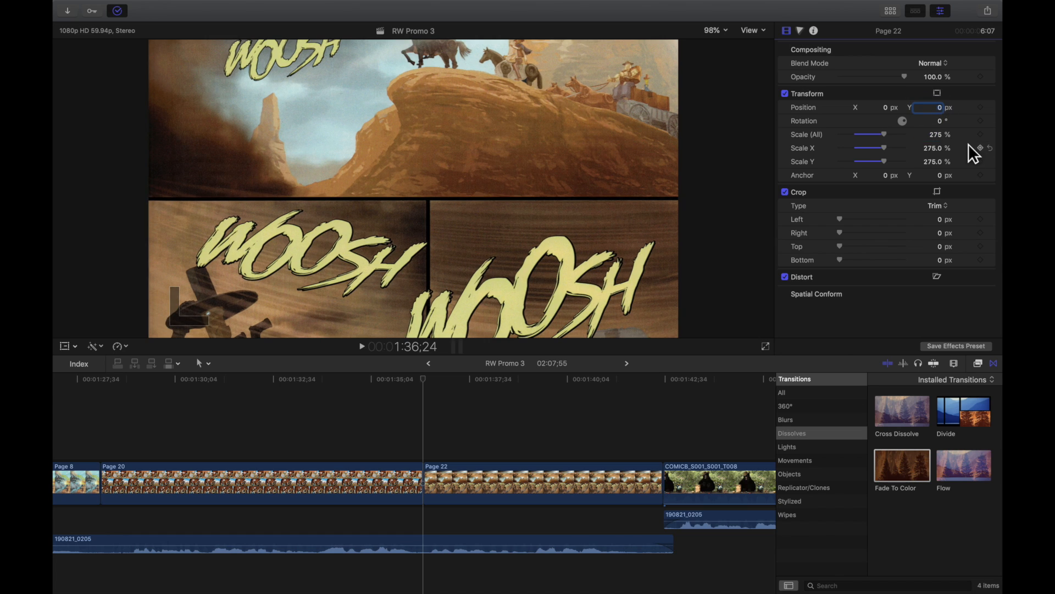
type("-100")
key("Return")
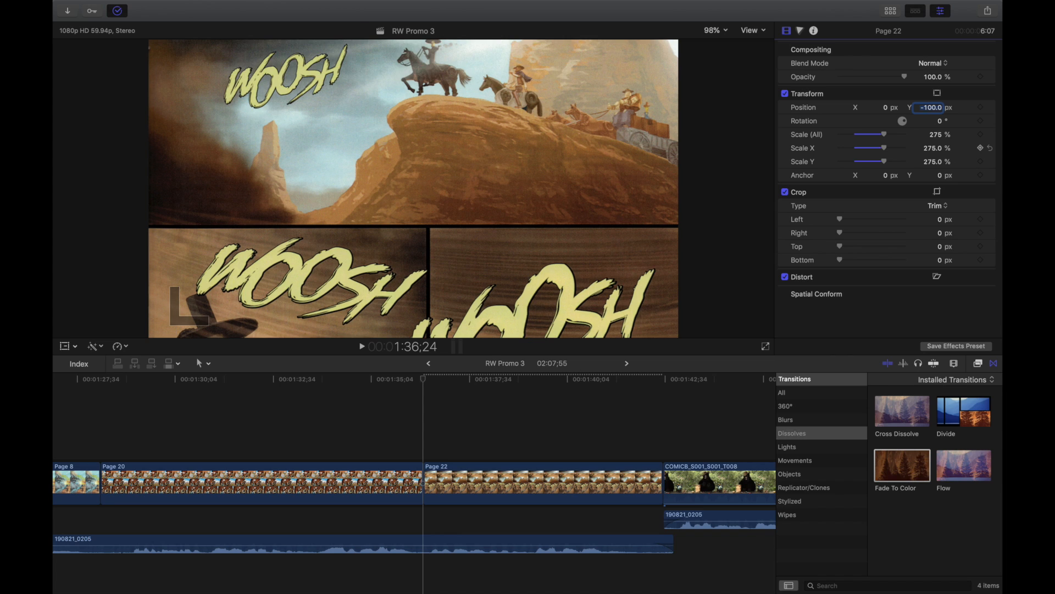
type("-")
key("Return")
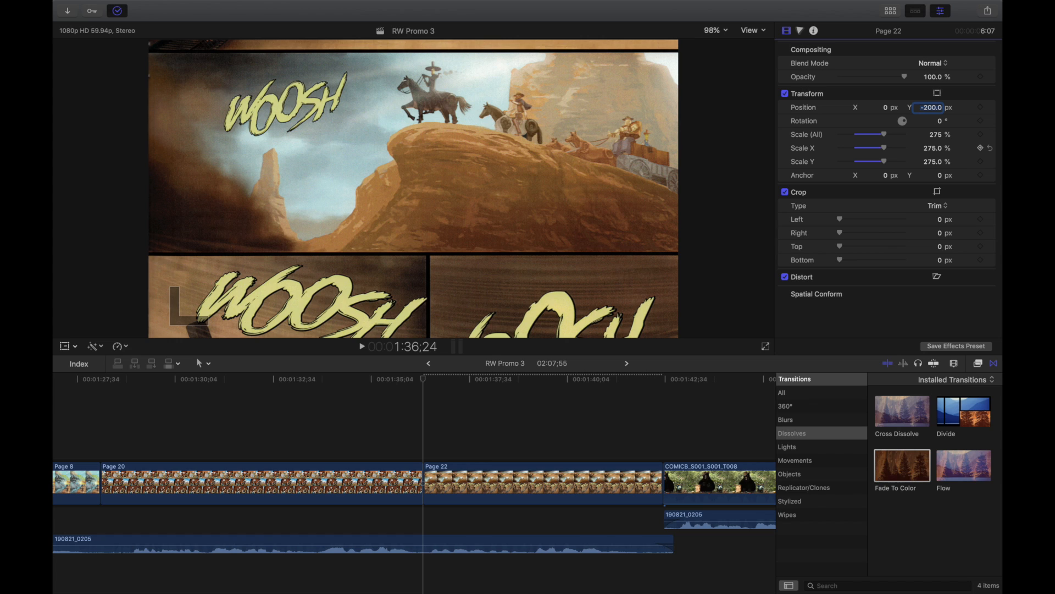
type("-150")
key("Return")
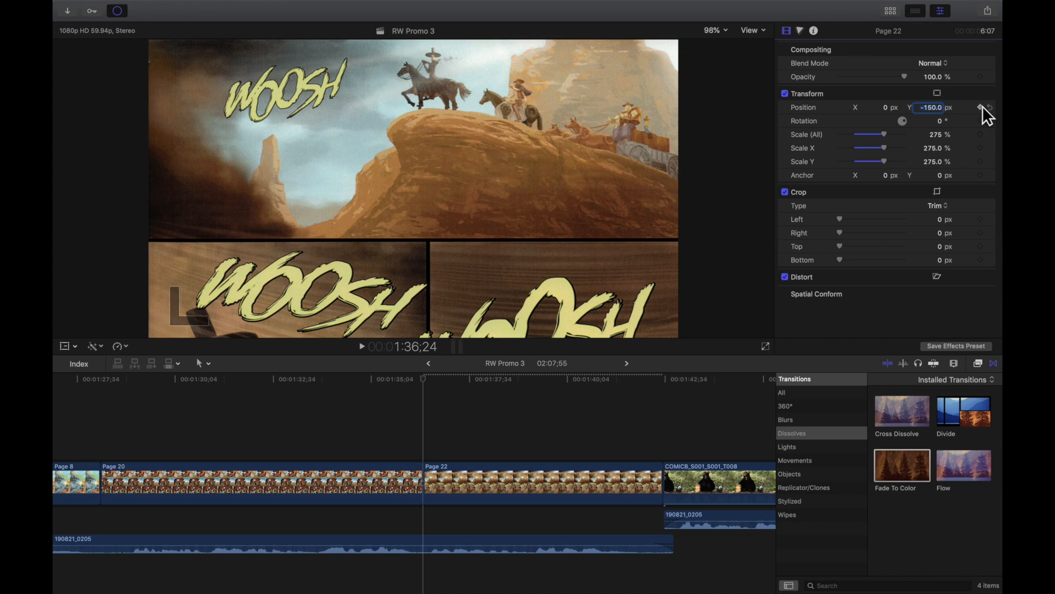
- Add position keyframes at the first frame (1:36;24) and last frame (1:42;30) of the Page 22 clip
left_click(599, 428)
key("Down")
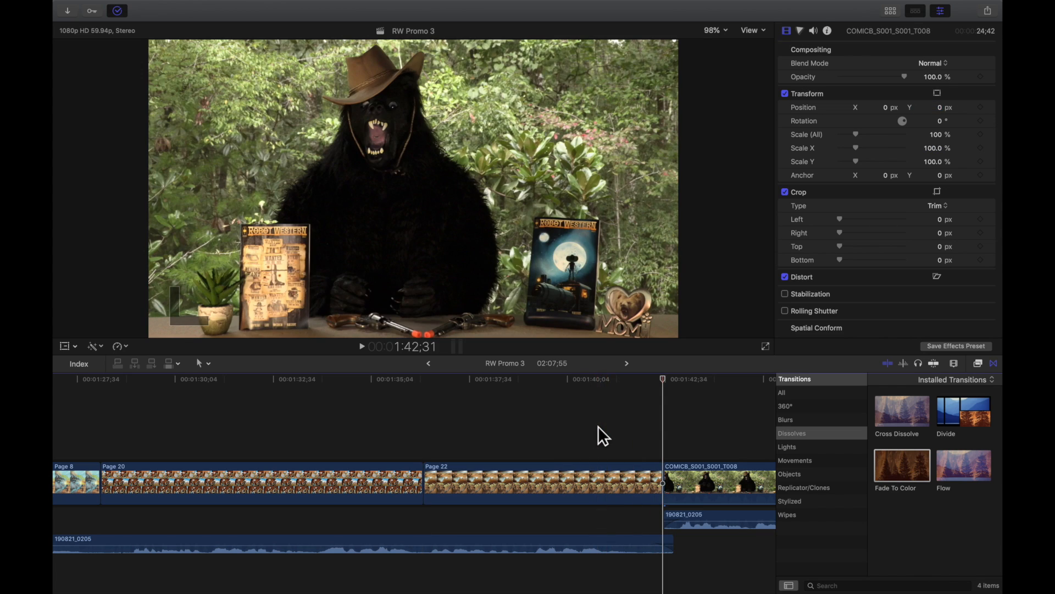
key("Left")
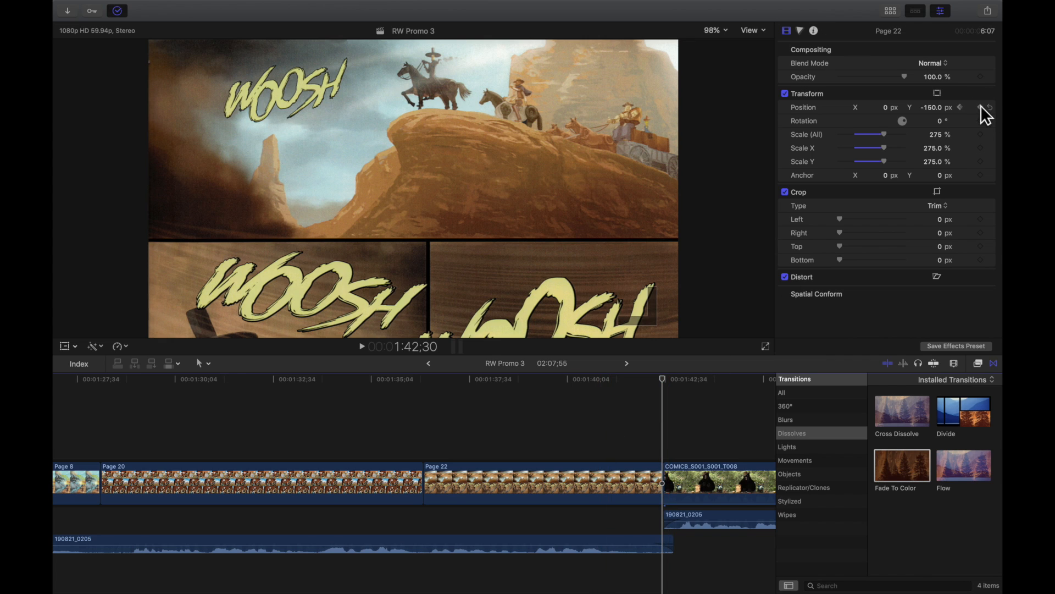
- Set the vertical position at Page 22's end keyframe to 700 px, trying 300, 400, 500 and 600 px on the way
left_click(935, 109)
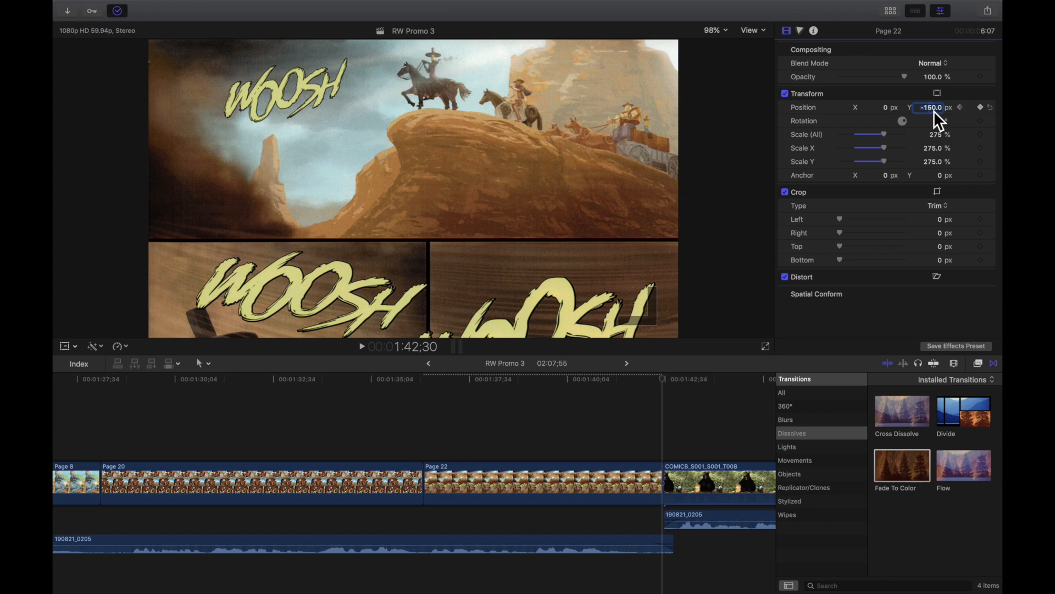
key("Return")
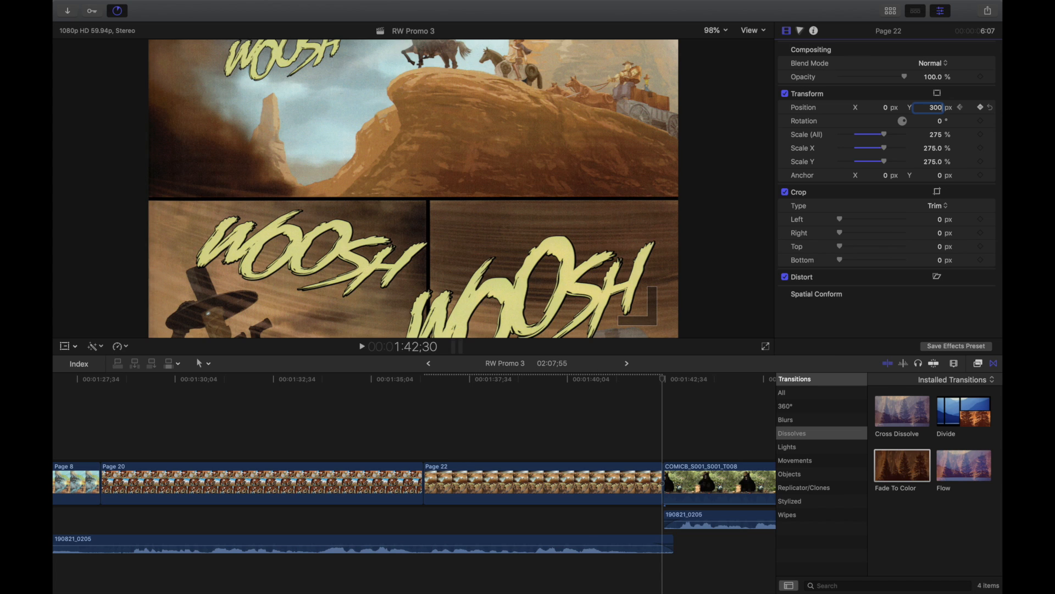
key("Return")
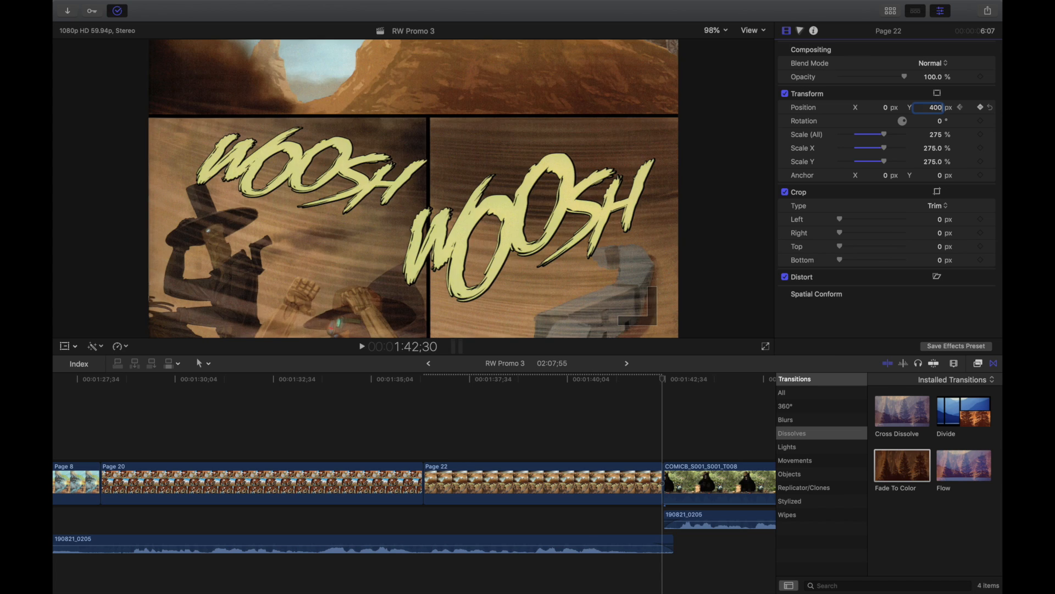
key("Return")
type("500")
key("Return")
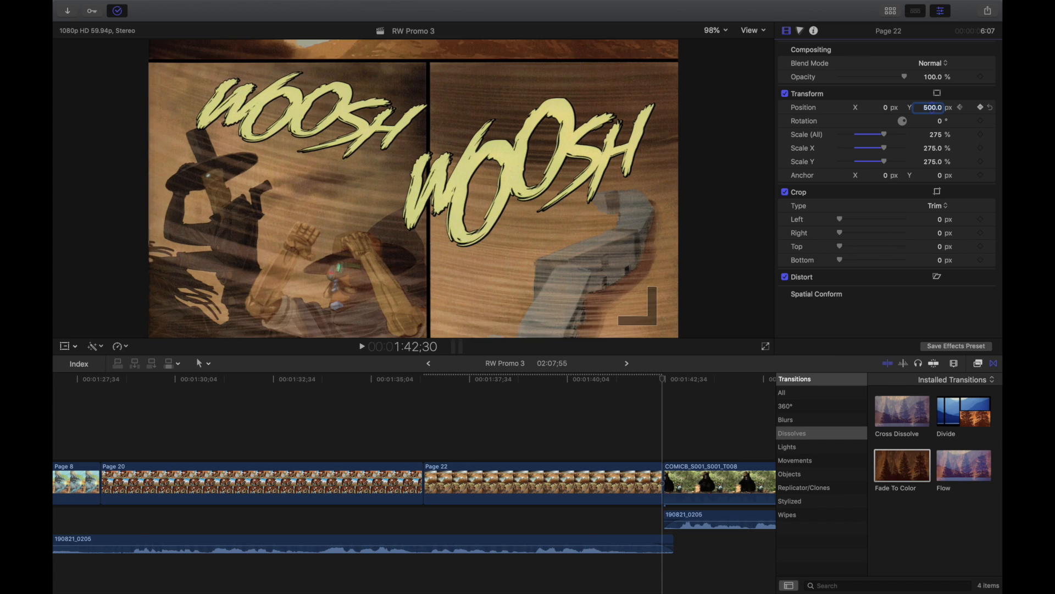
key("Return")
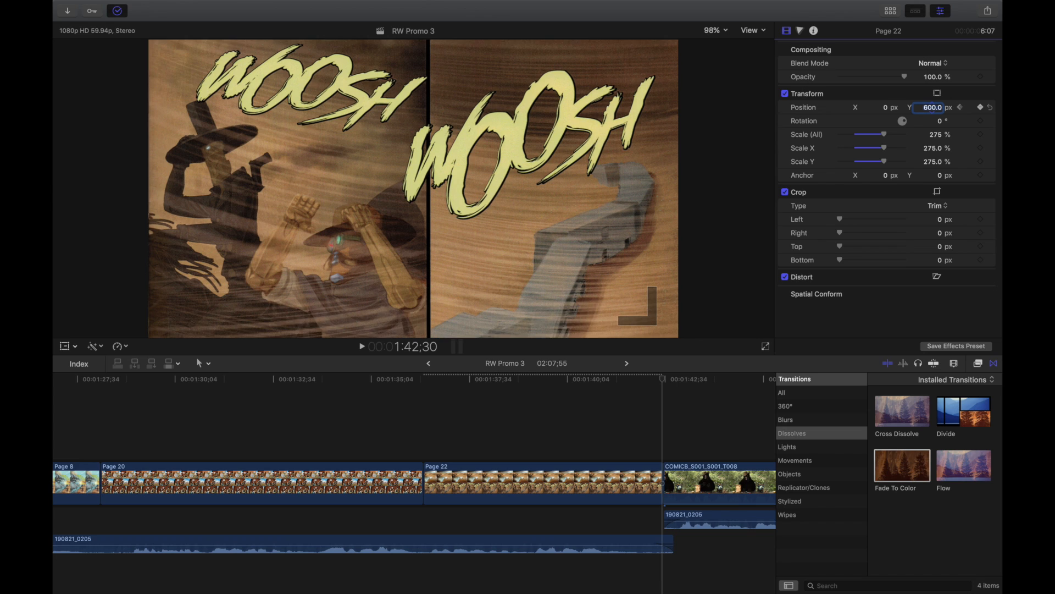
type("700")
key("Return")
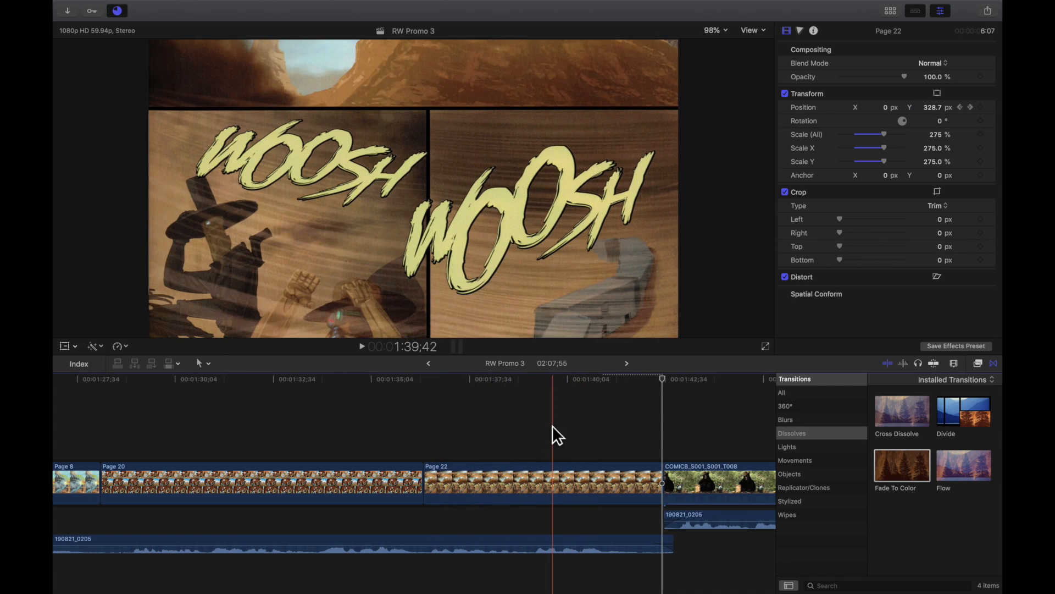
- Play back the comic page pans from 1:33;56 in Page 20 through Page 22 into the following gorilla clip
left_click(326, 409)
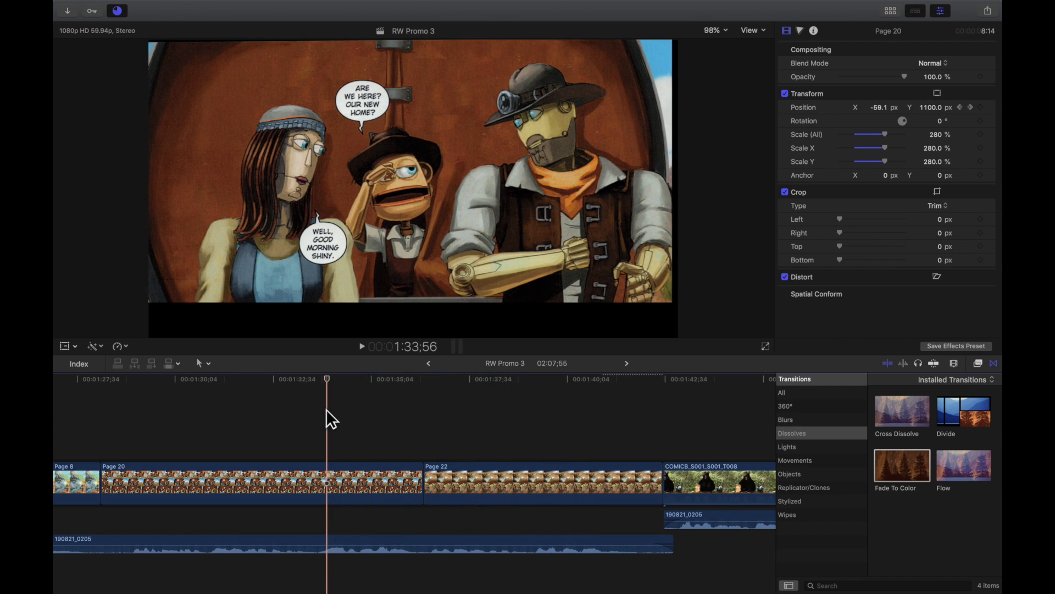
key("space")
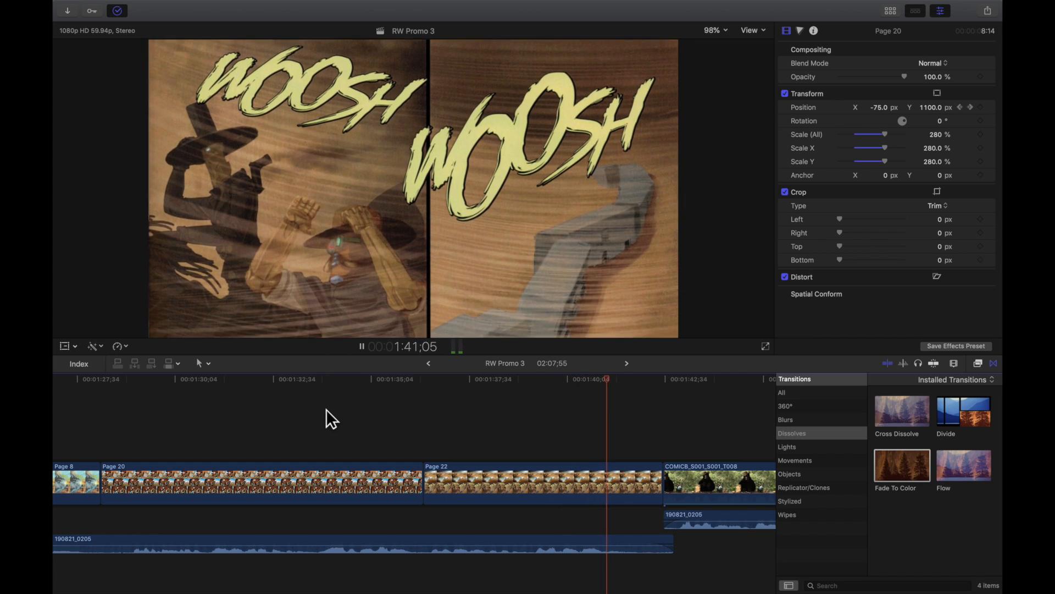
key("space")
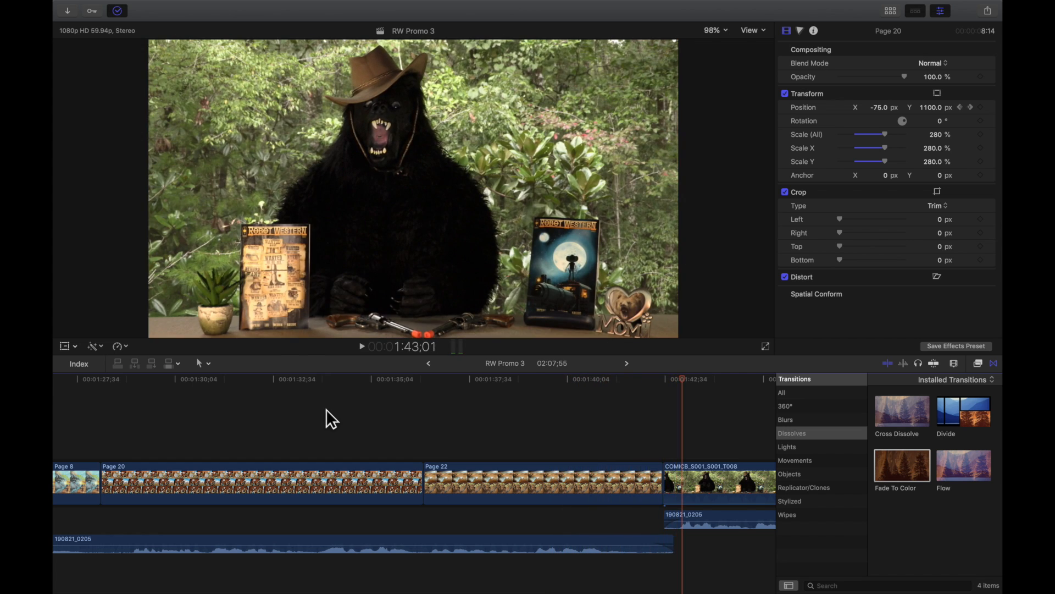
- Add one-second Simple blur transitions between Page 8 and Page 20 and between Page 20 and Page 22
scroll(325, 409, "left", 5)
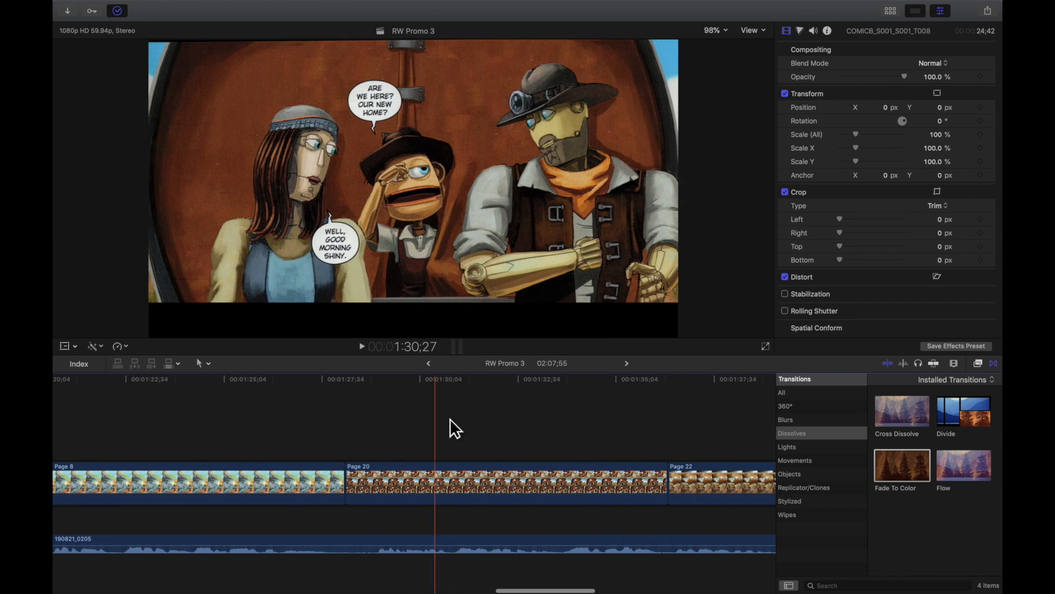
left_click(895, 413)
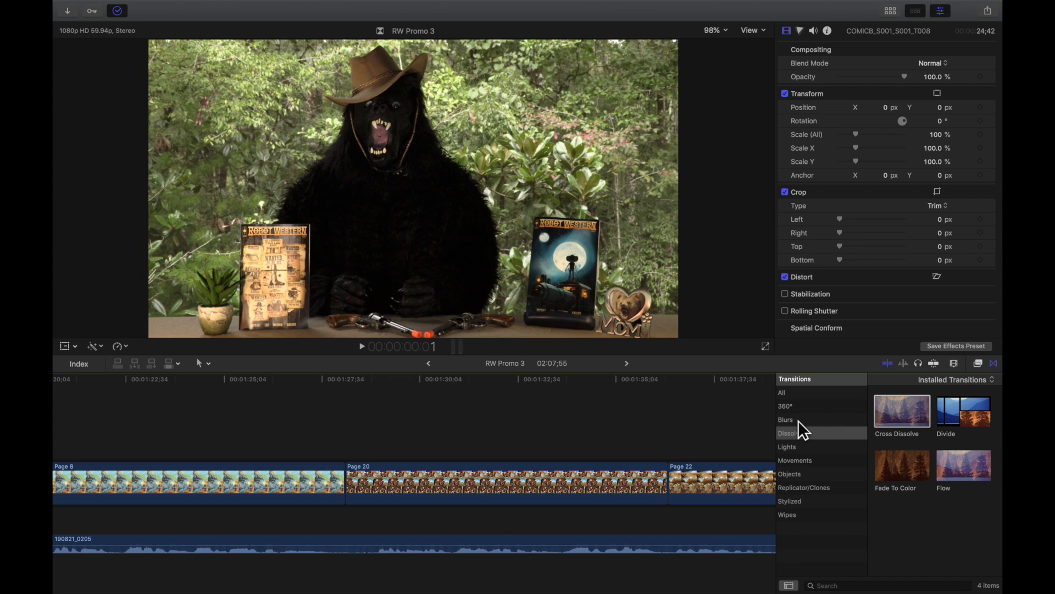
left_click(799, 419)
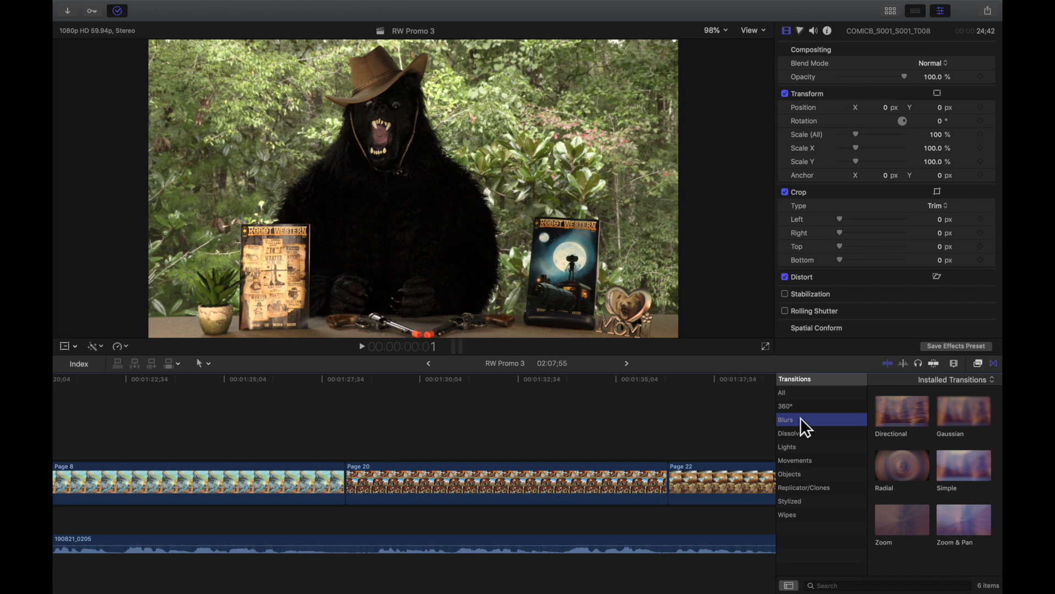
left_click_drag(947, 459, 370, 473)
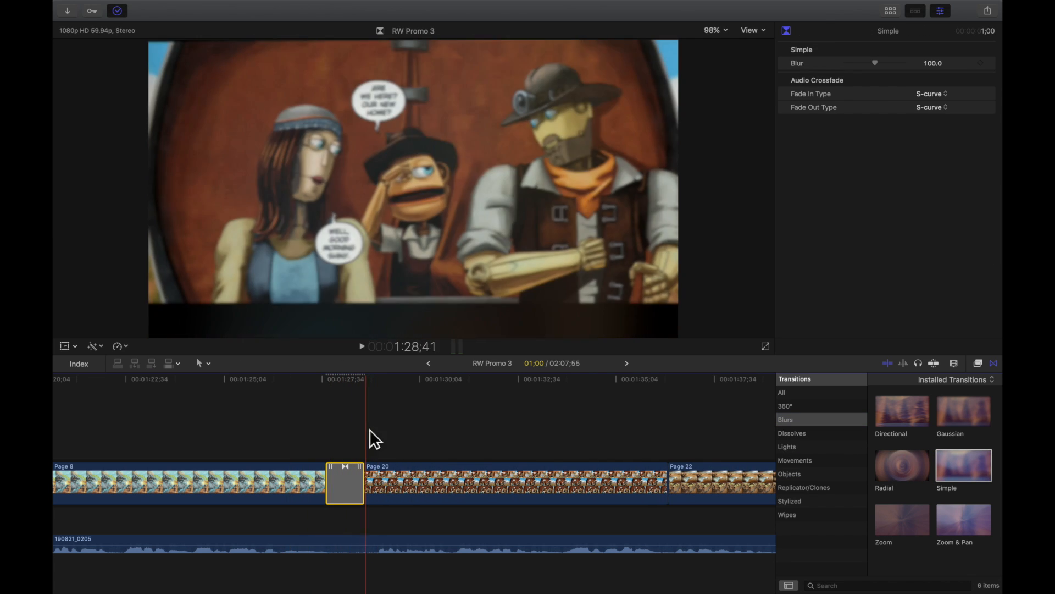
scroll(543, 434, "right", 5)
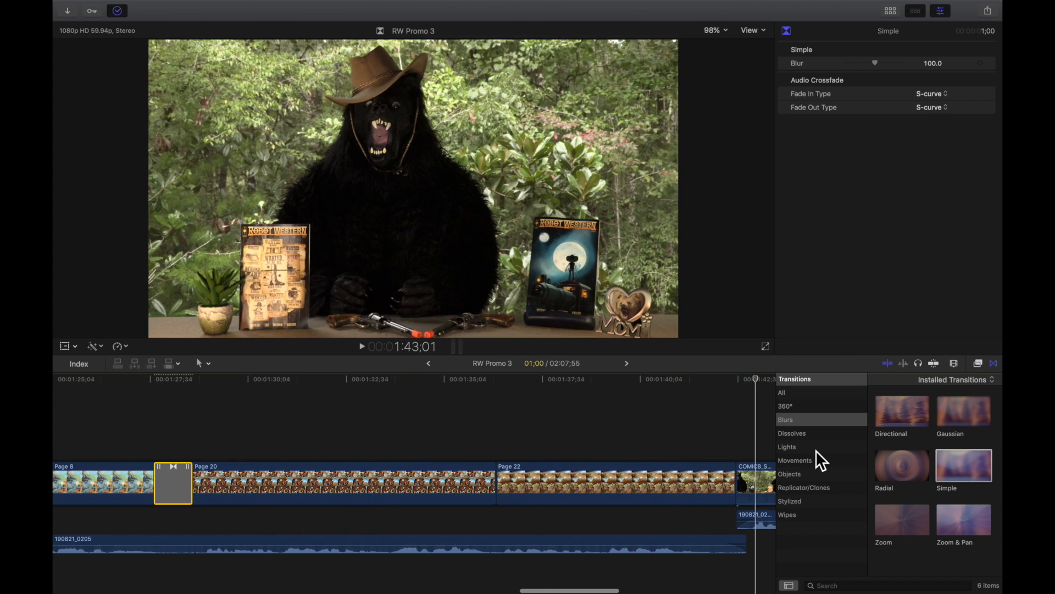
left_click_drag(955, 461, 502, 477)
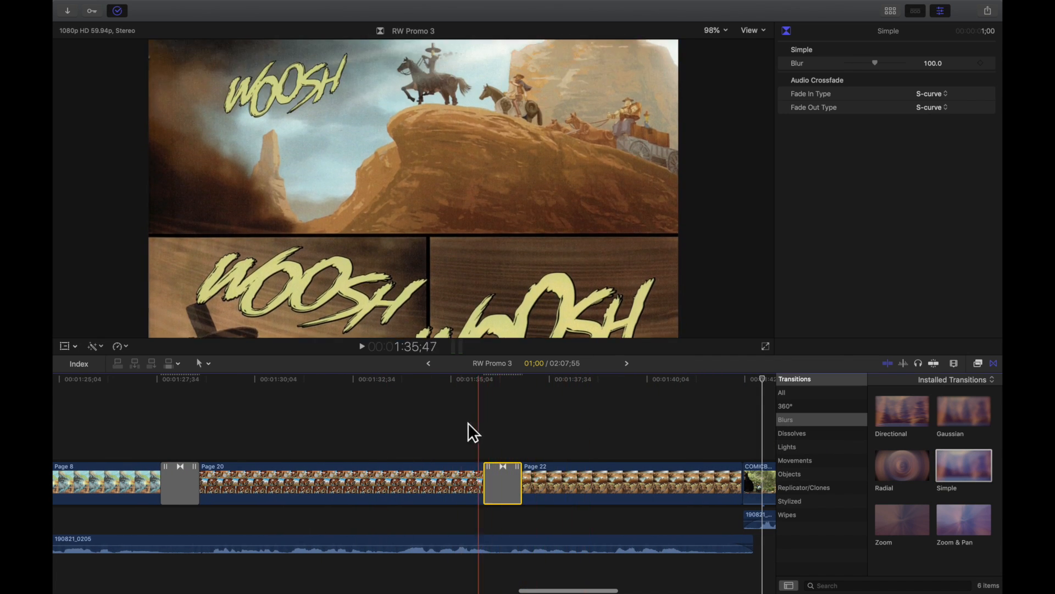
left_click(423, 420)
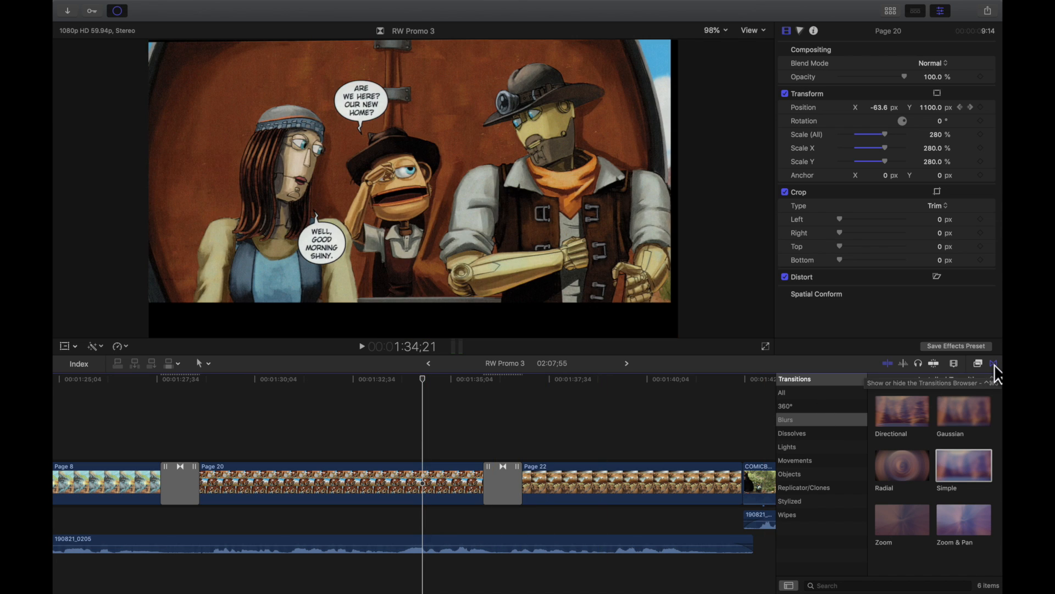
- Add the stylized Comic Book transition Slide Right between Page 22 and the final COMICB_S001_S001_T008 clip
left_click(813, 501)
scroll(922, 498, "down", 10)
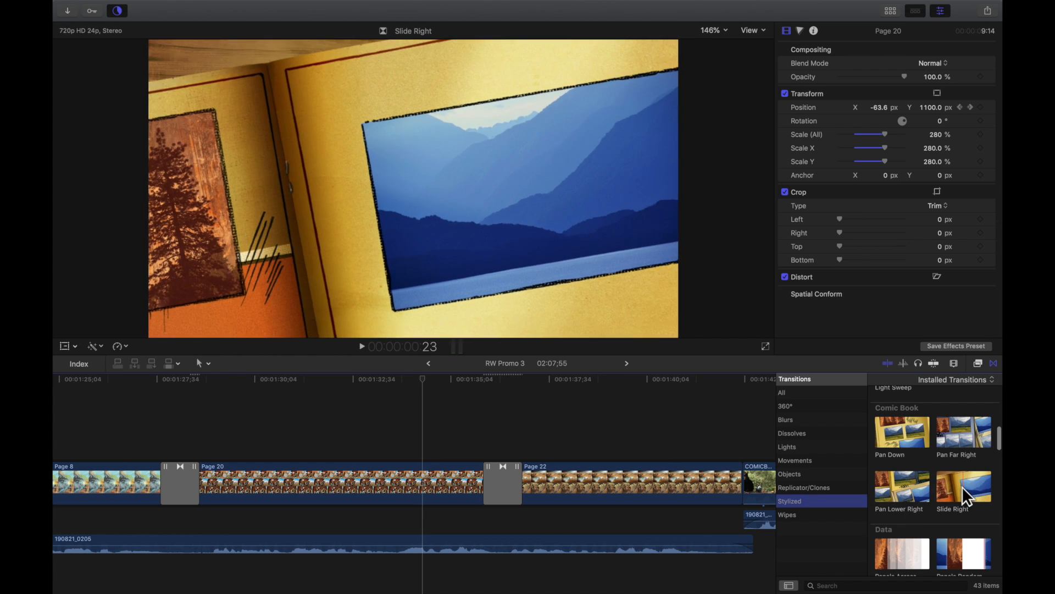
scroll(727, 421, "right", 5)
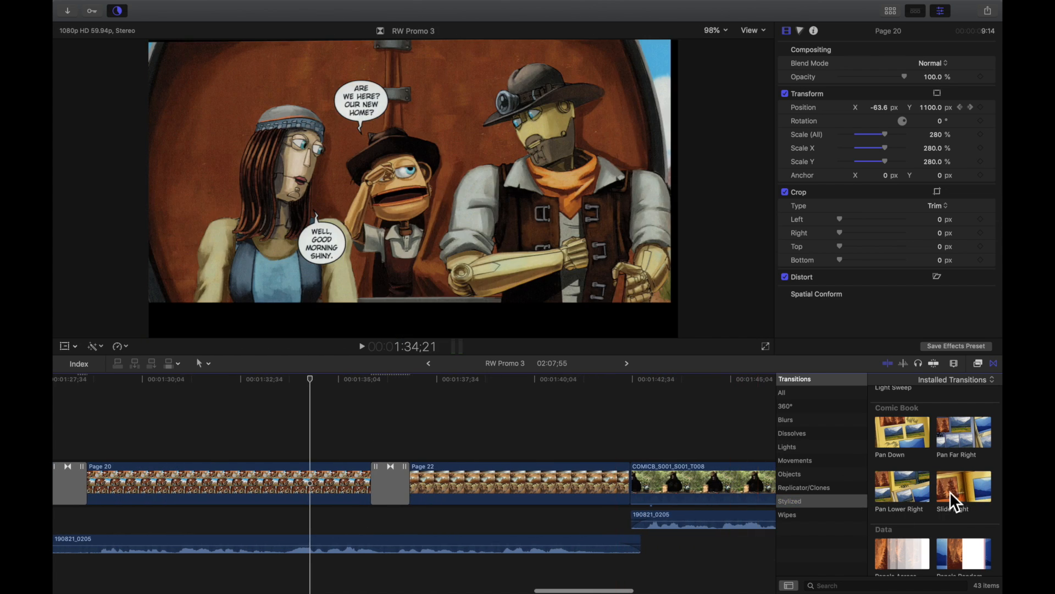
left_click_drag(960, 487, 638, 484)
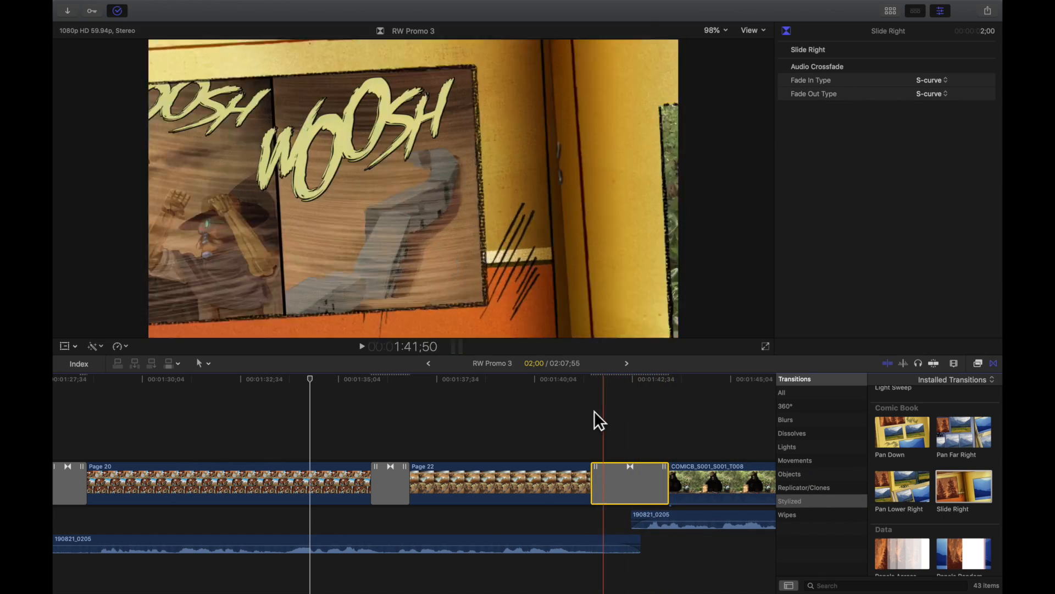
- Review the whole timeline, checking the transitions from the opening title to the end of the final gorilla clip
scroll(705, 414, "right", 5)
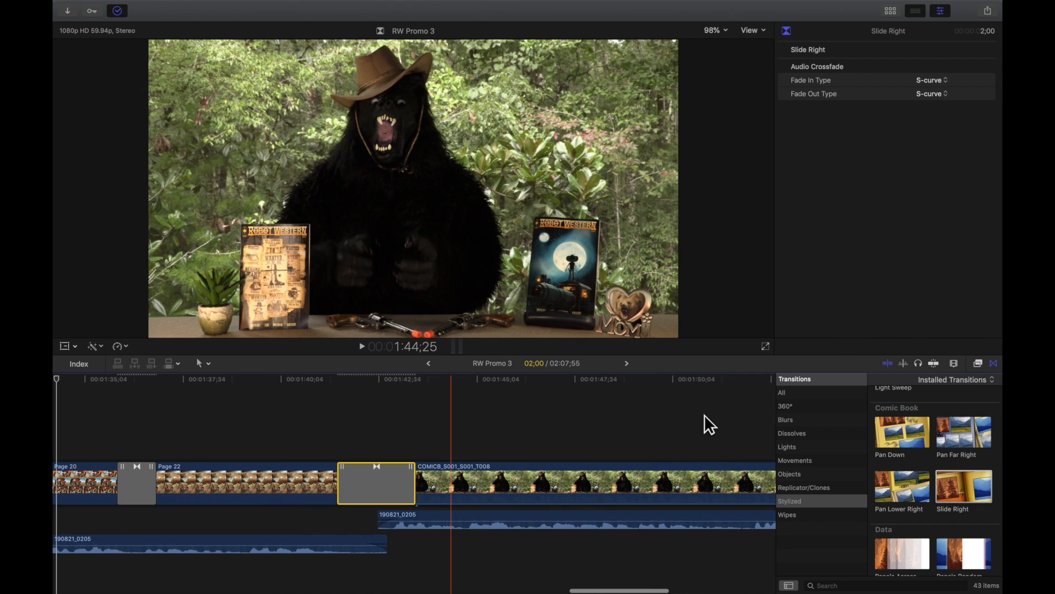
left_click(466, 432)
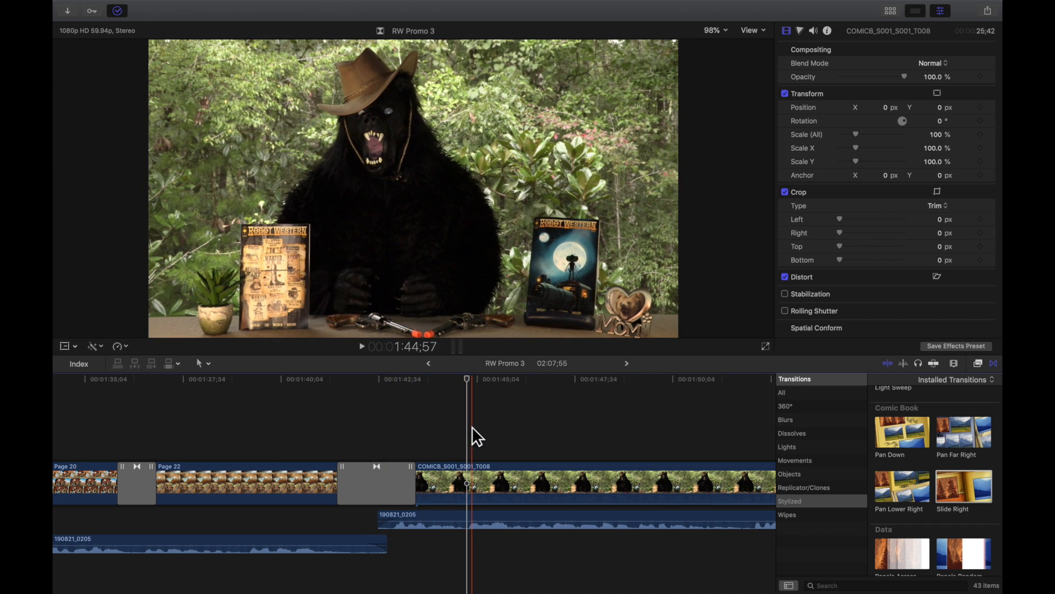
left_click(520, 425)
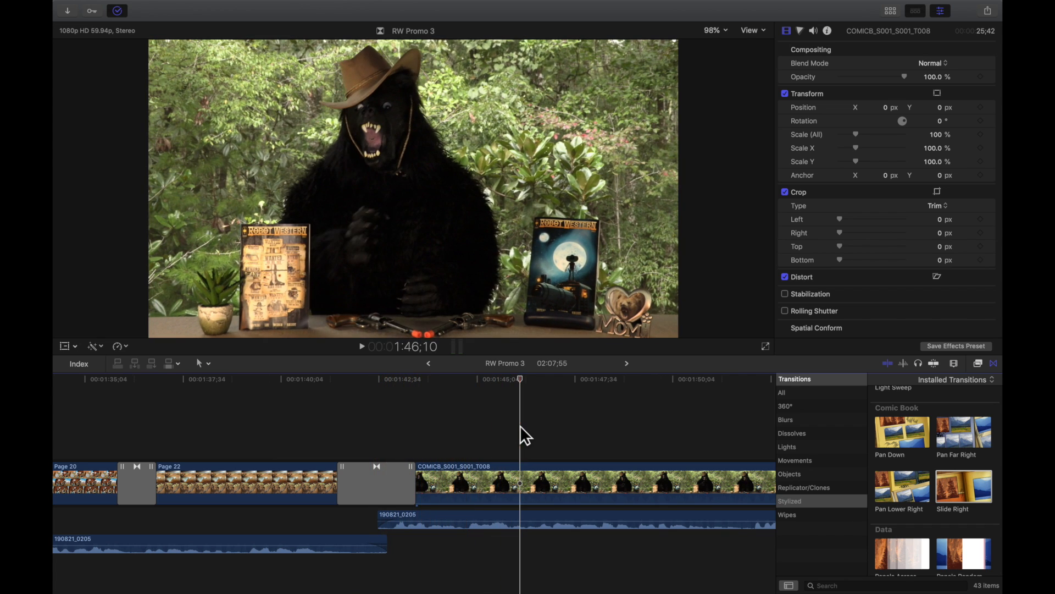
key("super+minus")
key("super+minus")
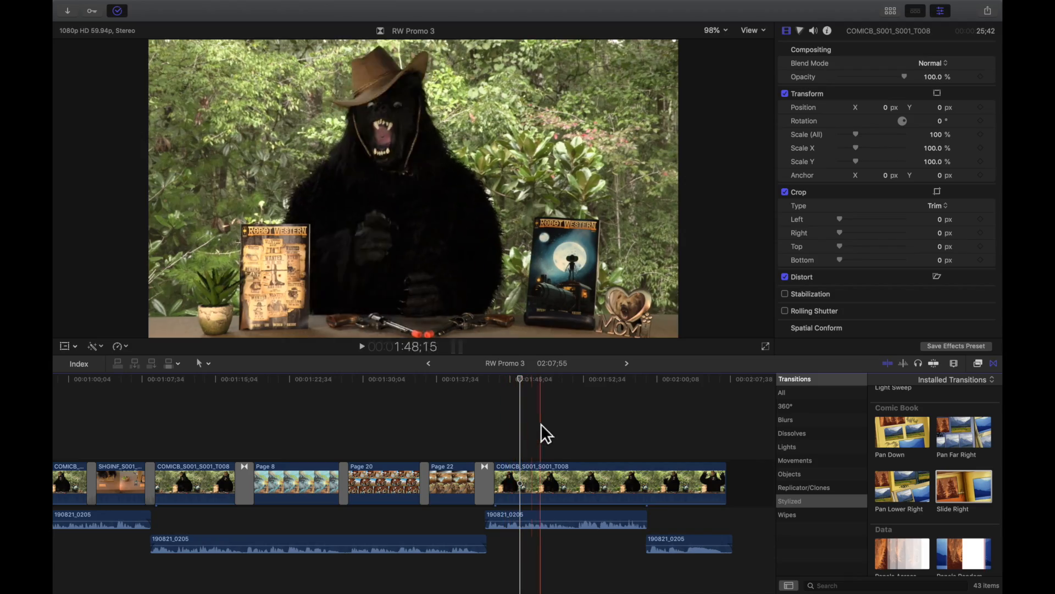
scroll(345, 417, "left", 10)
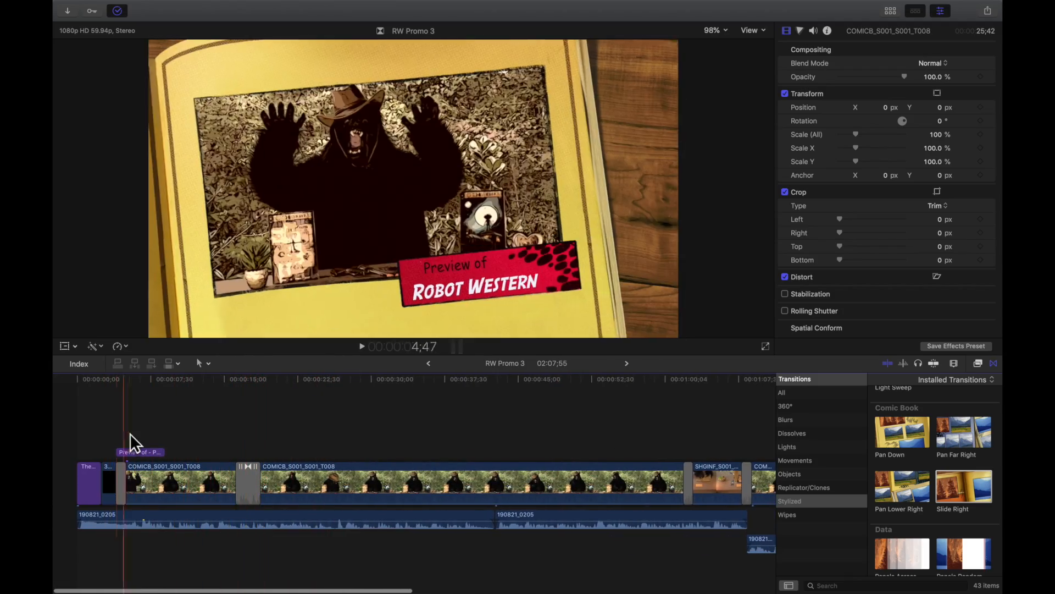
scroll(466, 425, "right", 3)
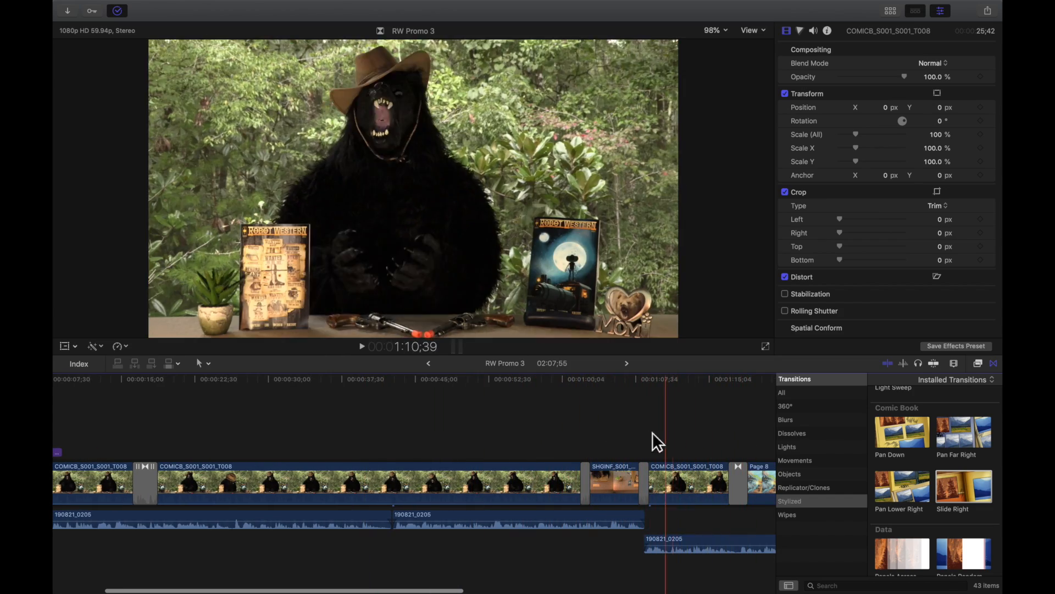
scroll(630, 423, "right", 5)
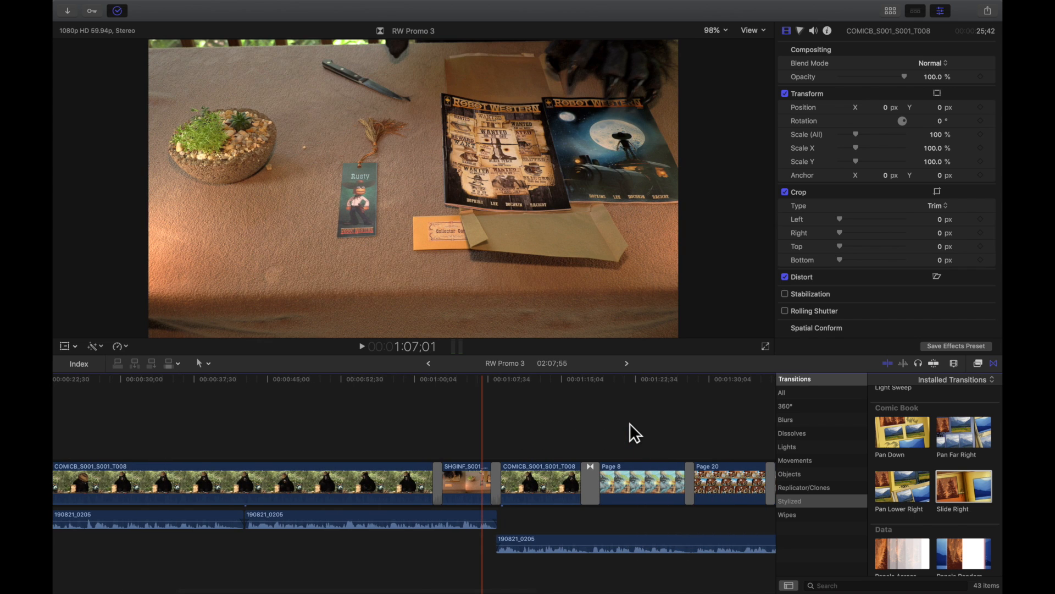
key("super+minus")
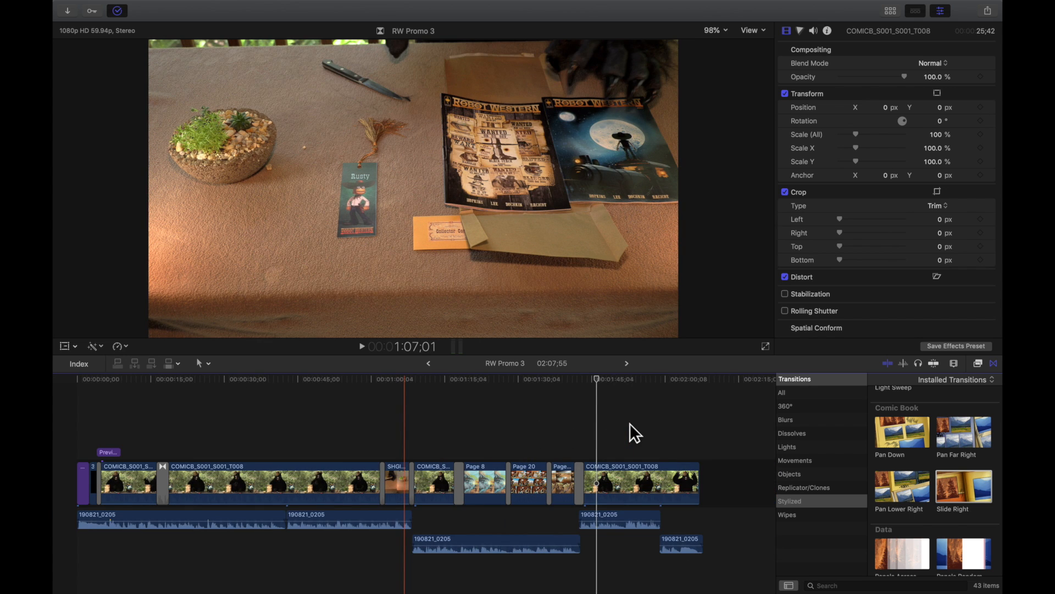
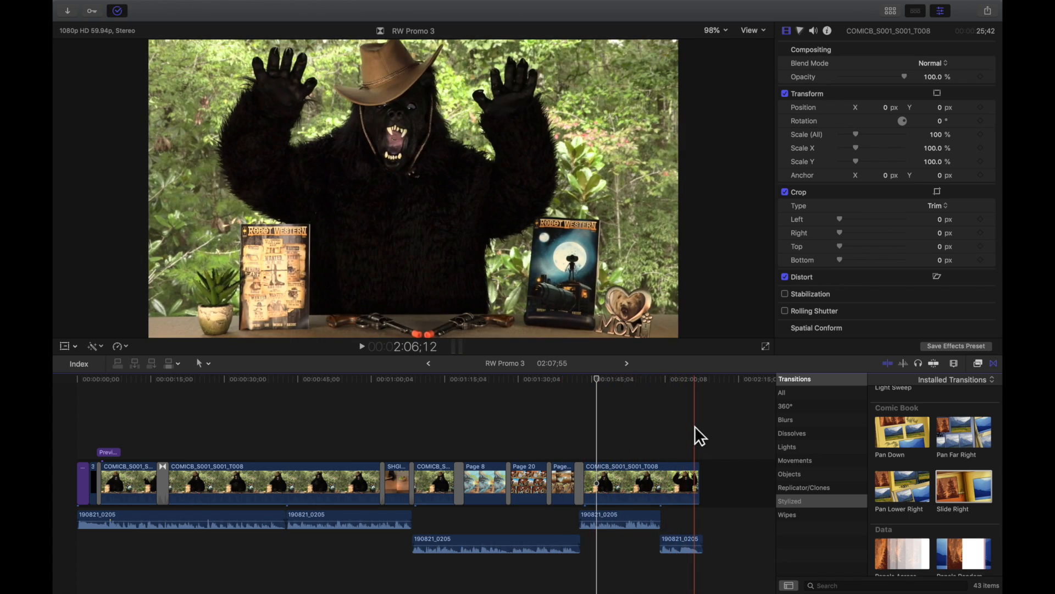
key("super+equal")
key("super+equal")
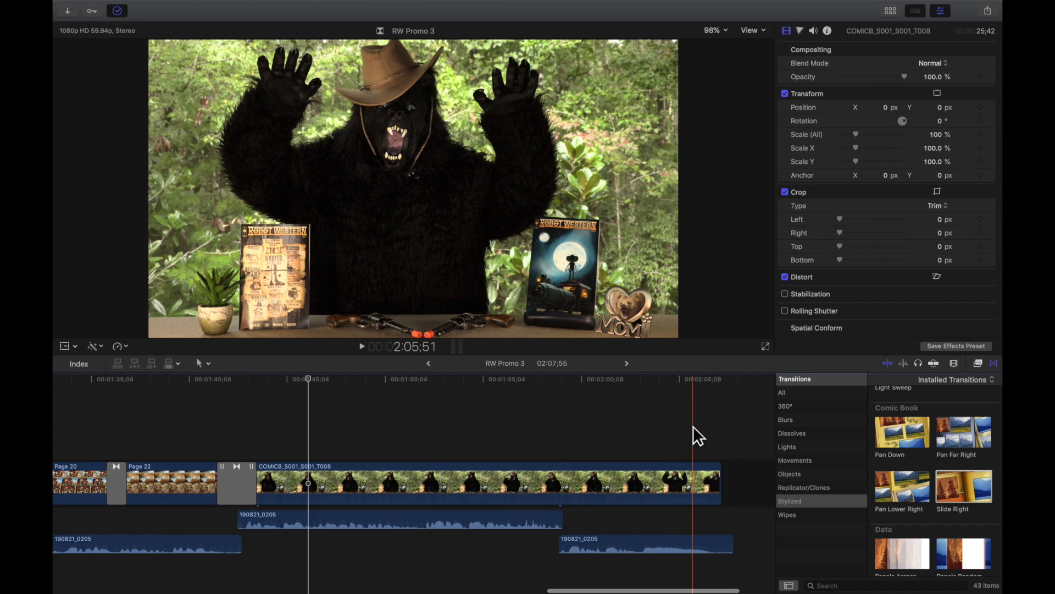
- Shorten the last 190821_0205 audio clip so it ends at about 2:06;25, before the end of the gorilla video
key("super+equal")
key("super+equal")
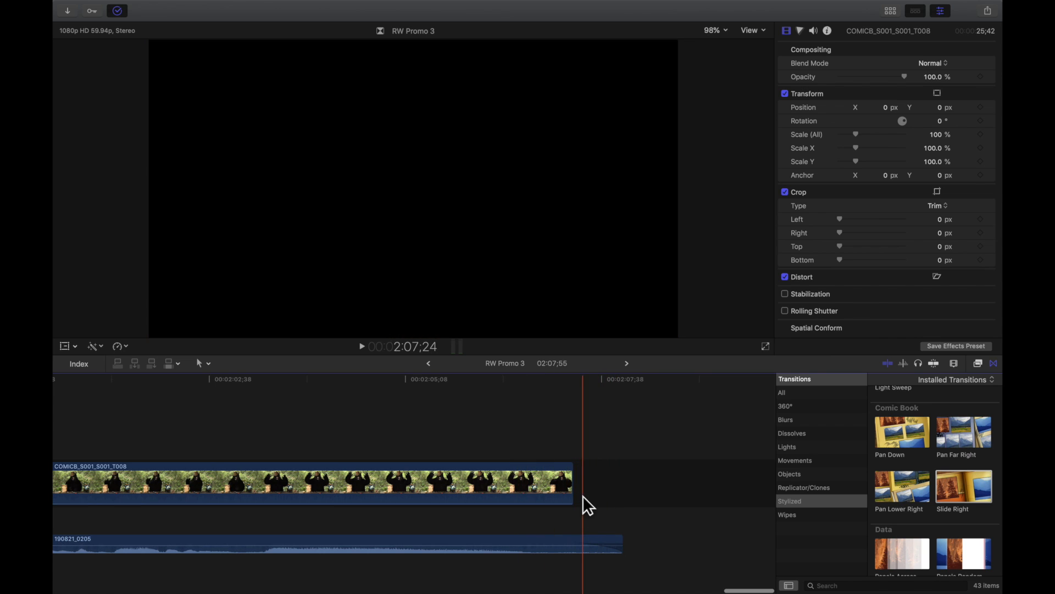
left_click_drag(621, 537, 573, 537)
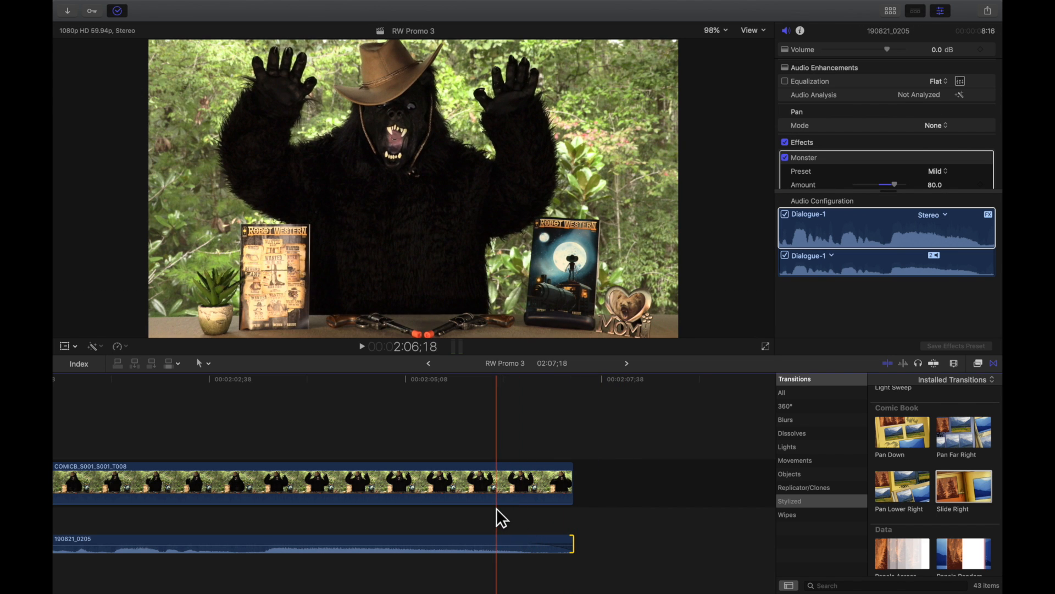
scroll(496, 508, "left", 3)
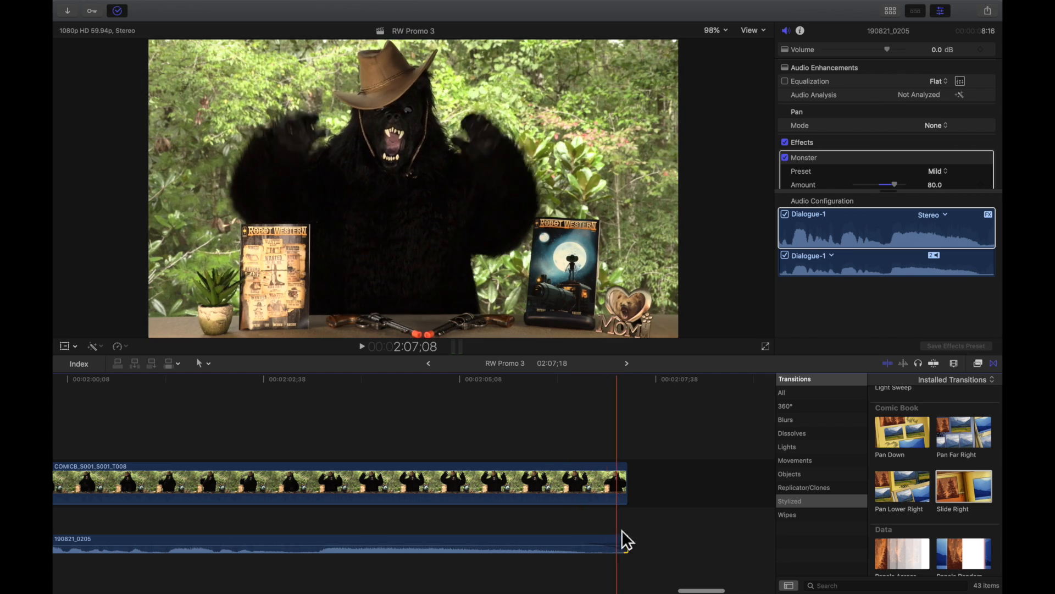
left_click_drag(615, 540, 557, 541)
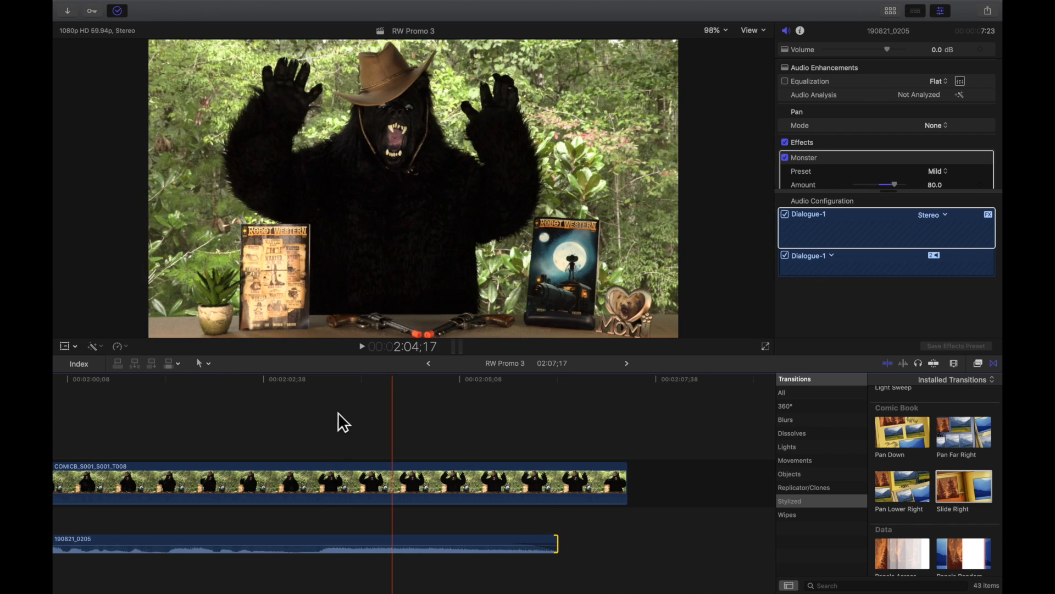
- Play the ending from about 2:03;32 and trim the final COMICB_S001_S001_T008 clip to end with its audio
left_click(335, 415)
key("space")
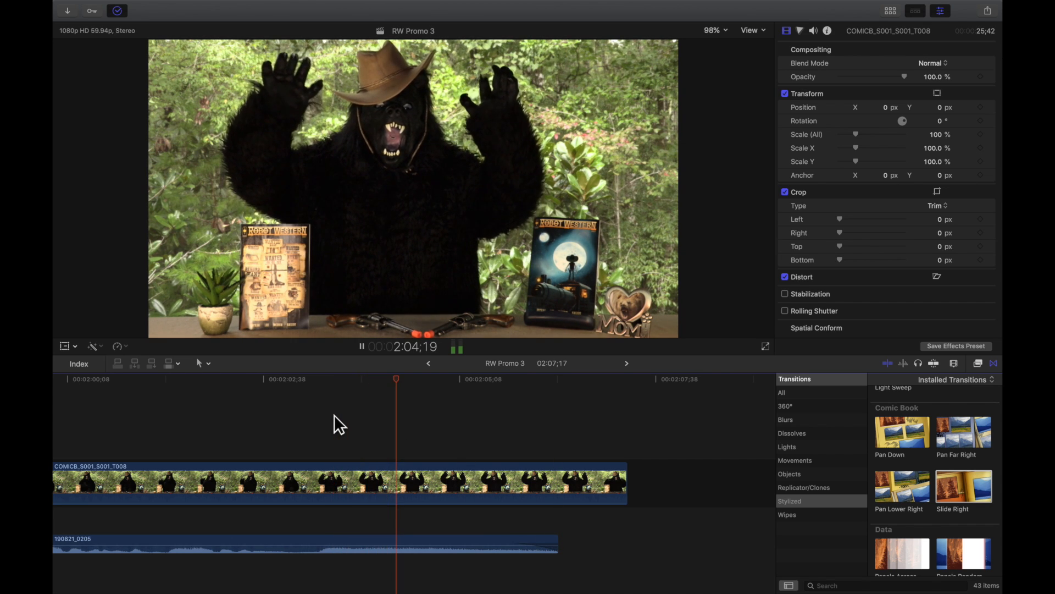
key("space")
left_click(334, 415)
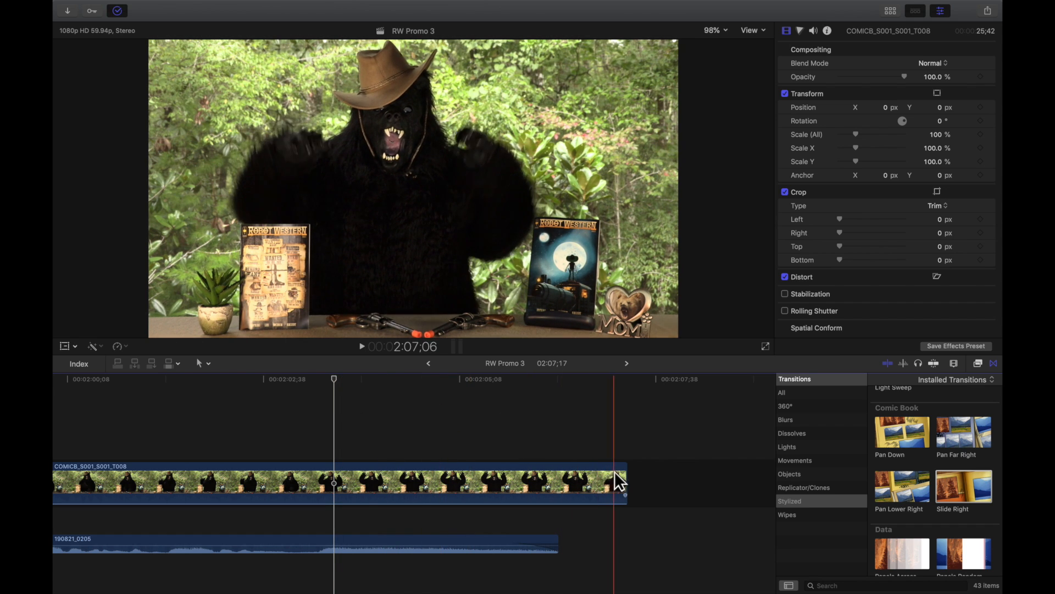
left_click_drag(626, 476, 549, 492)
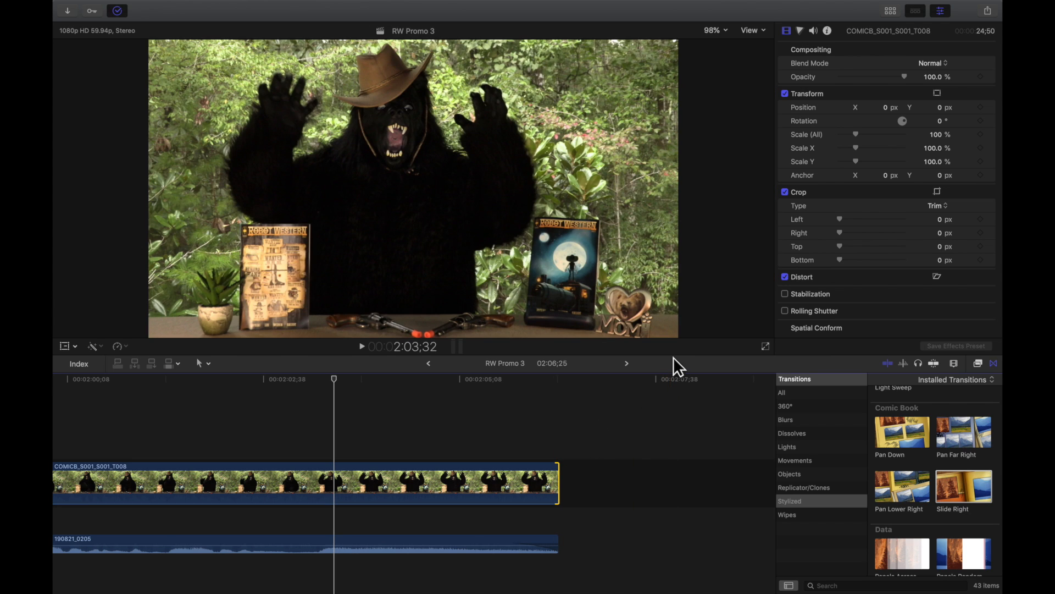
- In the BFB Review 4 project, select the closing Join us: - Pointer List title with its Pages clip, transitions and 190430_0105 audio
left_click(625, 361)
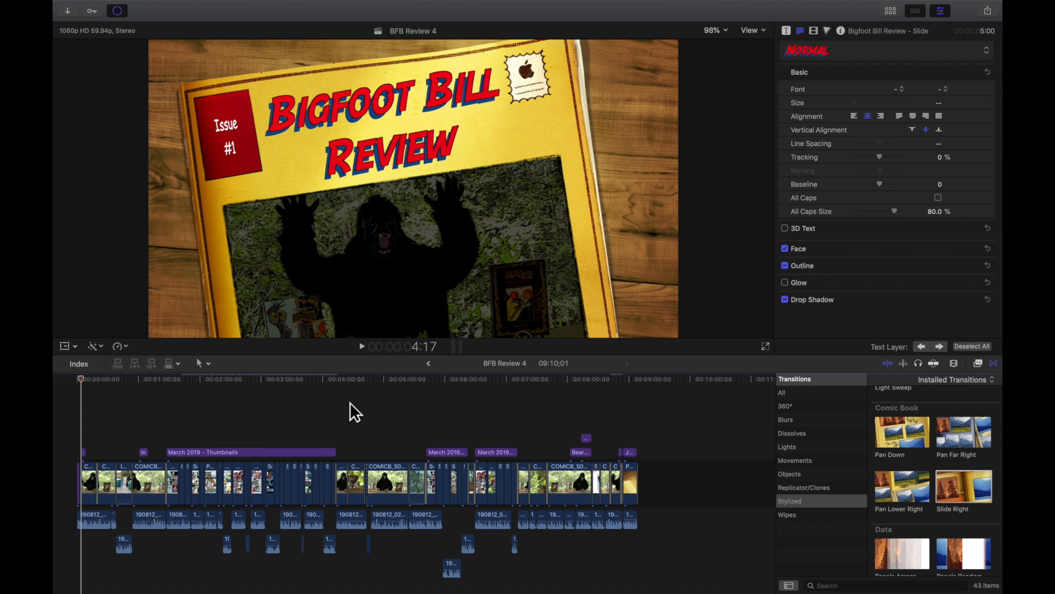
left_click(626, 410)
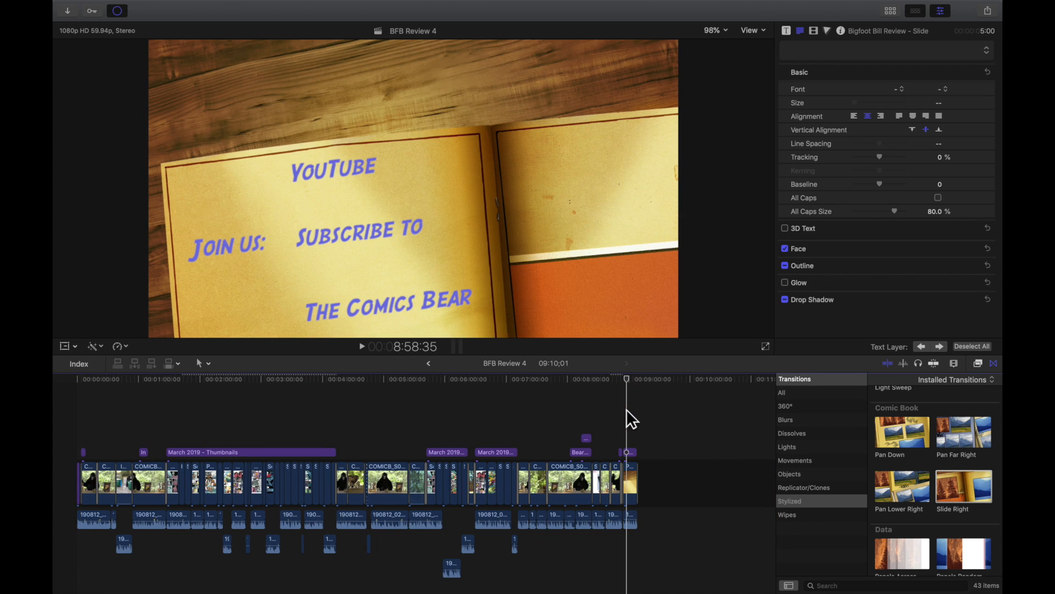
key("super+equal")
key("super+equal")
key("super+equal")
key("super+equal")
key("super+equal")
key("super+equal")
key("super+equal")
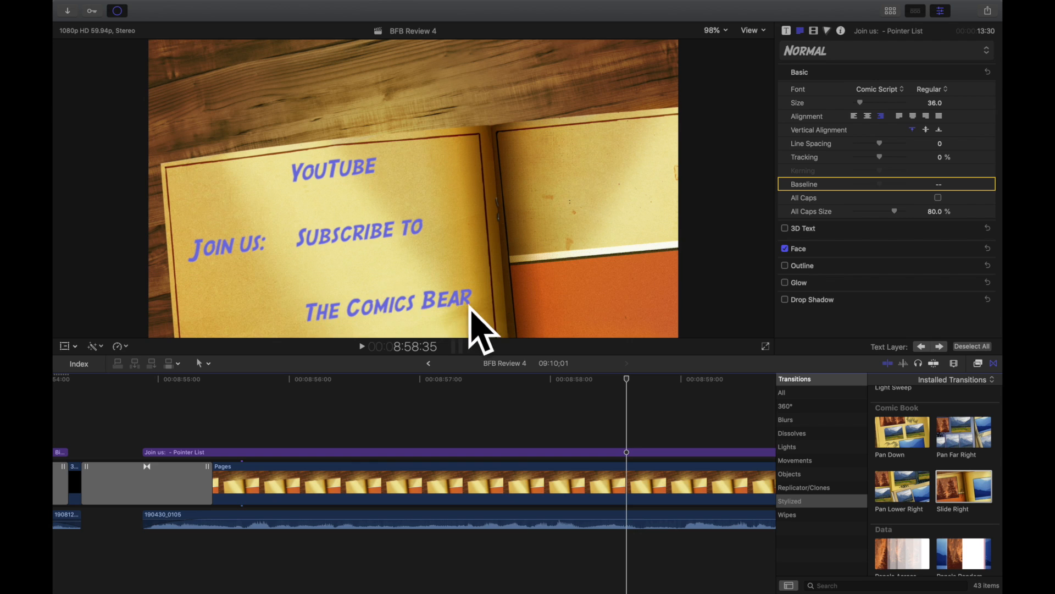
key("super+minus")
key("super+minus")
key("super+minus")
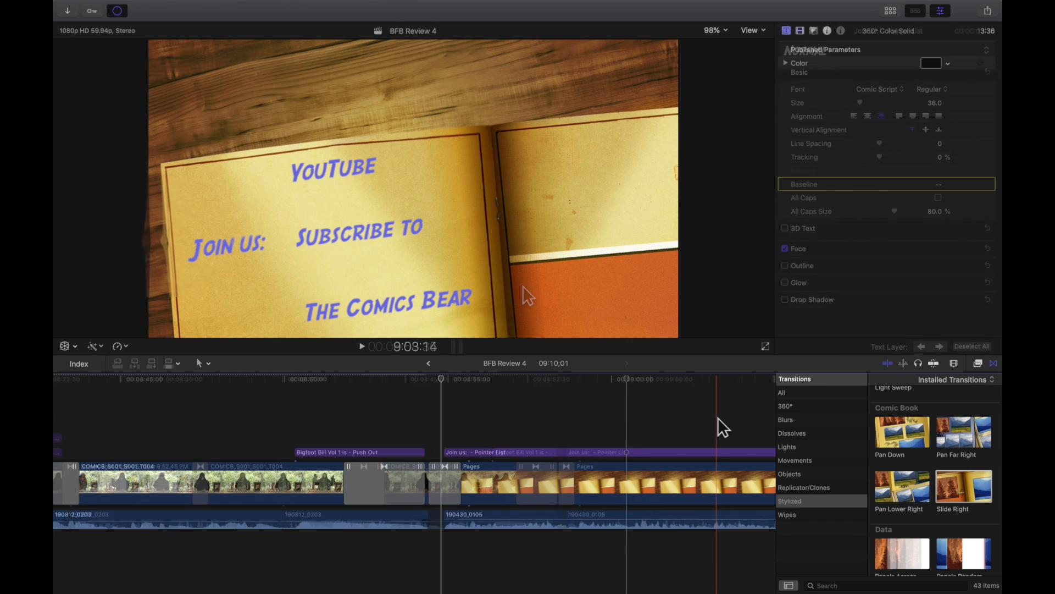
left_click_drag(722, 415, 532, 568)
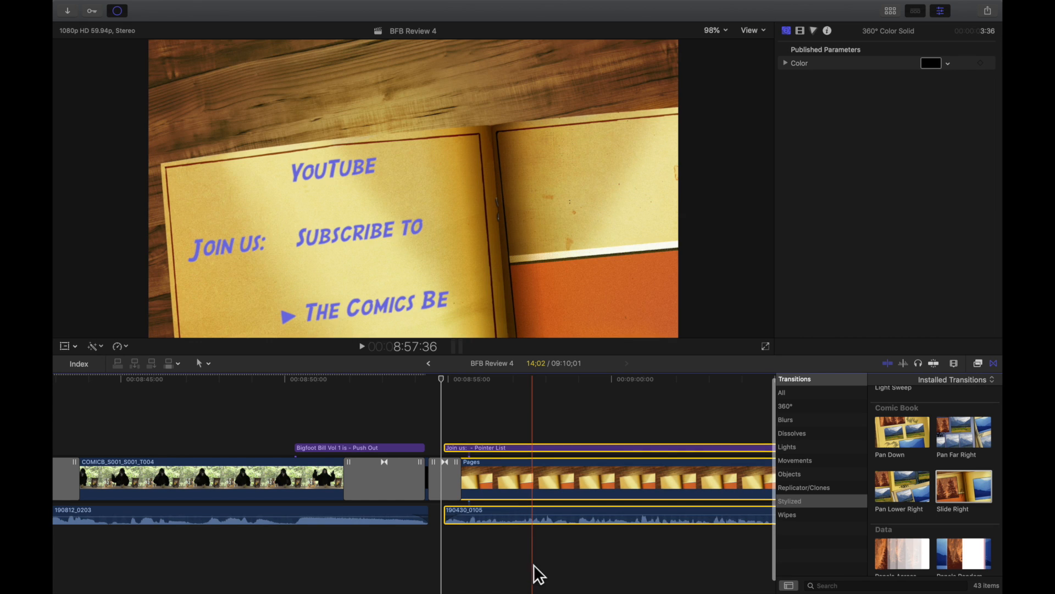
scroll(540, 570, "right", 10)
left_click_drag(632, 411, 123, 557)
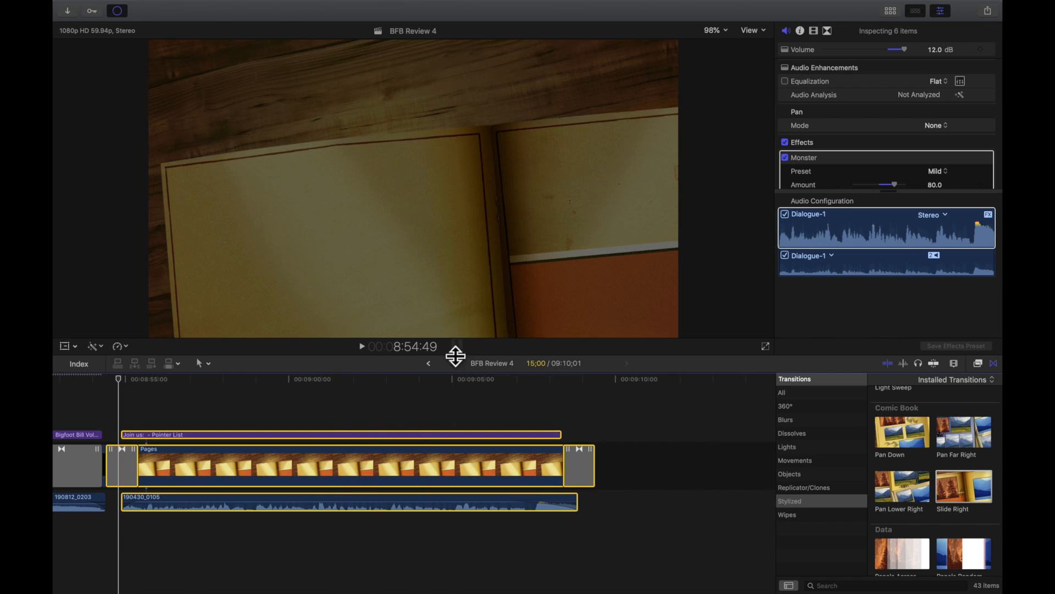
- Append a 360° Color Solid and the Join us: end sequence from BFB Review 4 to the end of RW Promo 3
left_click(428, 363)
left_click(580, 426)
key("Down")
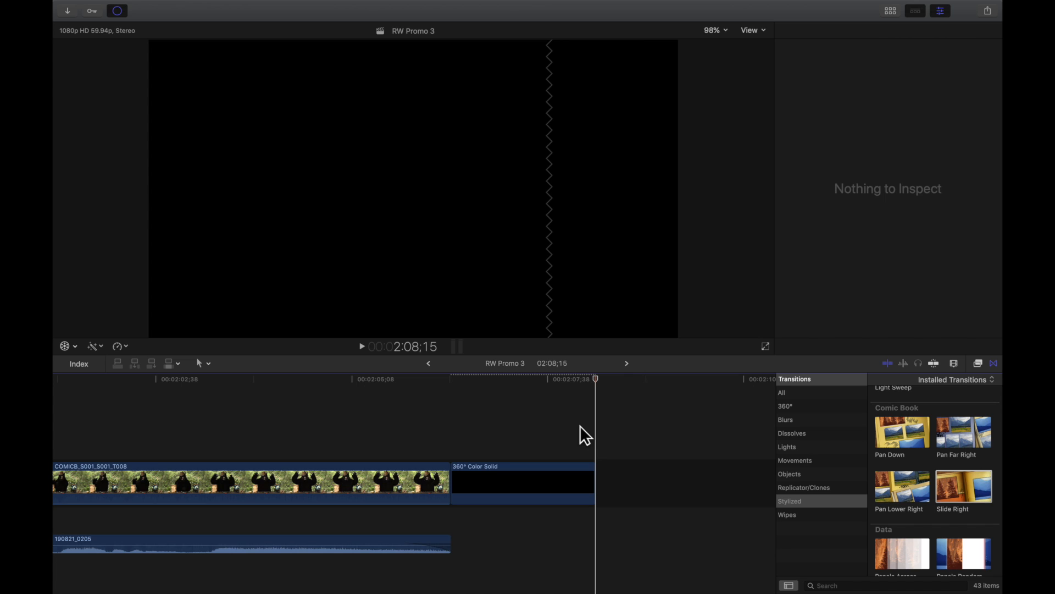
key("Down")
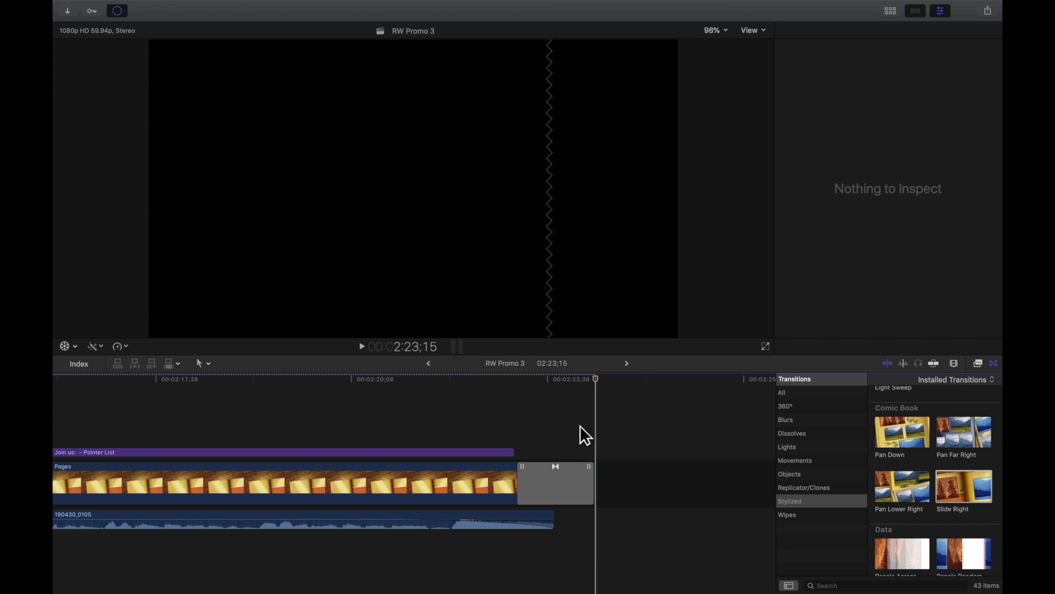
- Trim the end of the final COMICB_S001_S001_T008 clip before the 360° Color Solid to a duration of 23;15
key("super+minus")
key("super+minus")
key("super+minus")
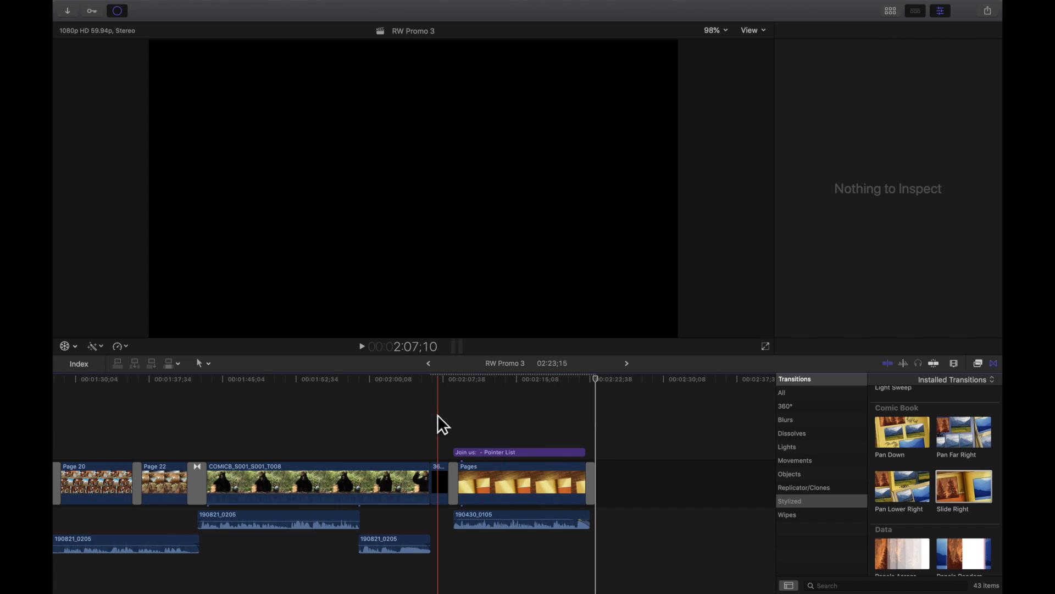
left_click(433, 417)
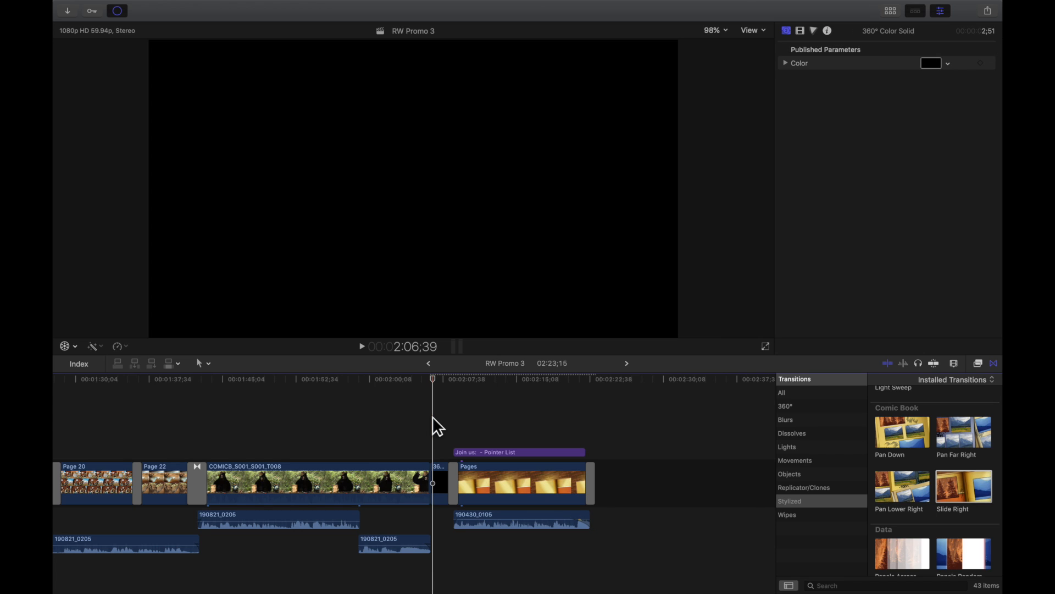
key("super+equal")
key("super+equal")
key("super+equal")
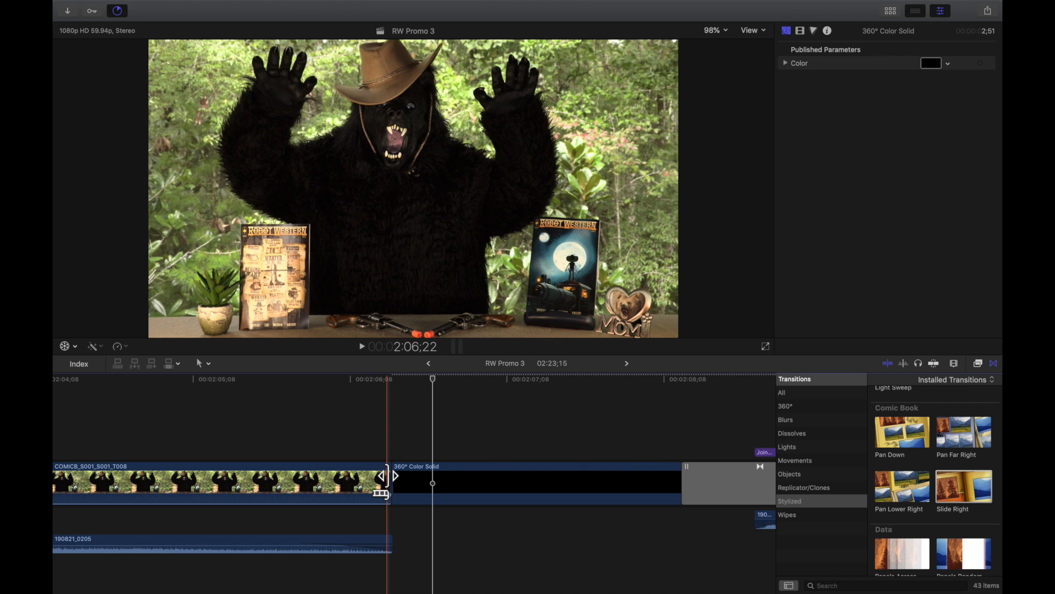
left_click_drag(386, 477, 142, 473)
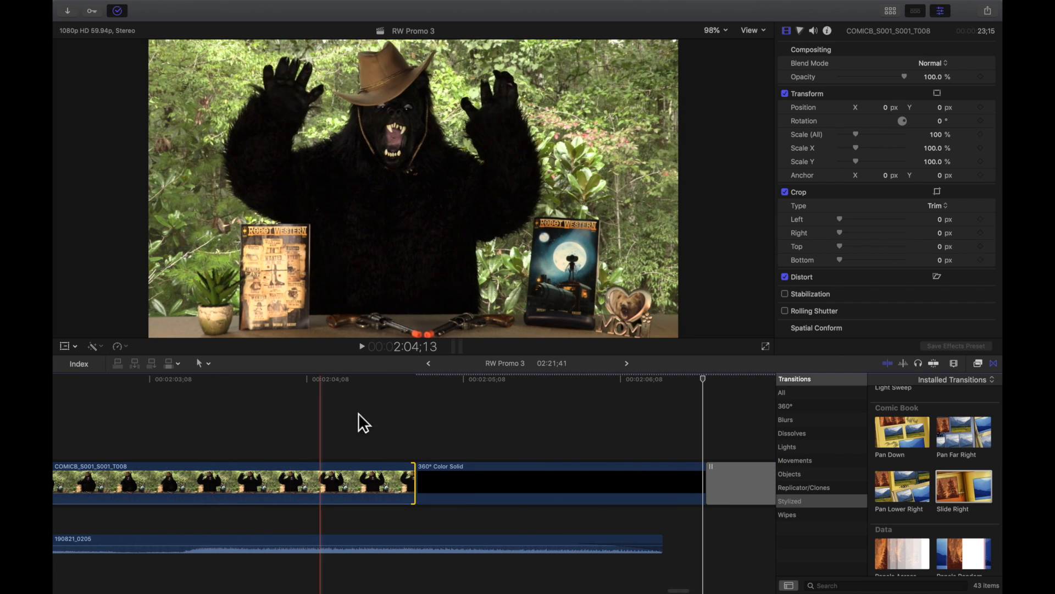
- Add a Cross Dissolve between the final COMICB_S001_S001_T008 clip and the 360° Color Solid and extend it to three seconds
left_click(992, 363)
left_click(994, 364)
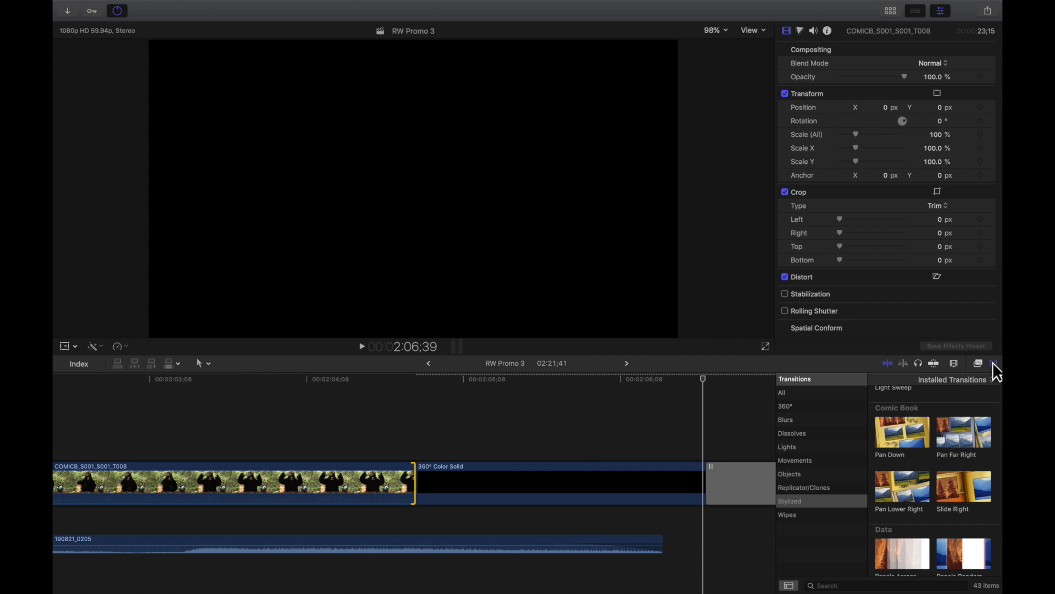
left_click(817, 433)
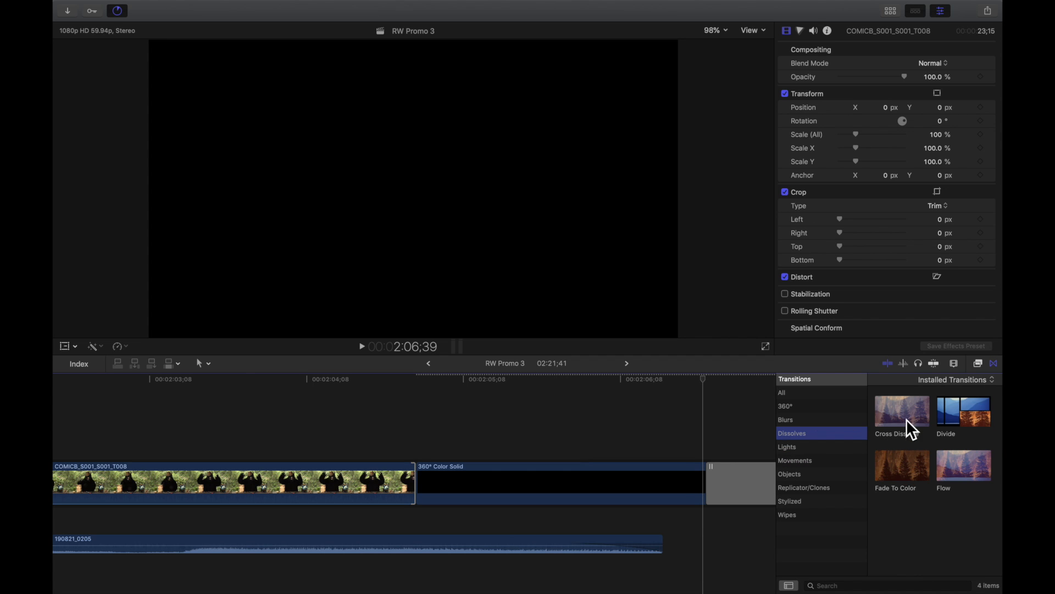
left_click(906, 417)
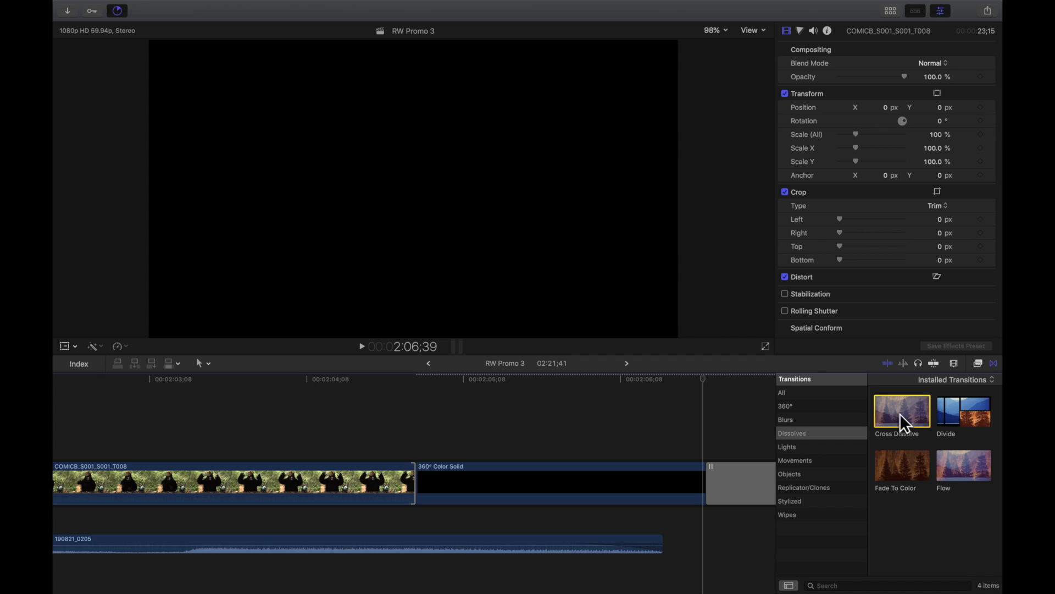
left_click_drag(901, 409, 648, 480)
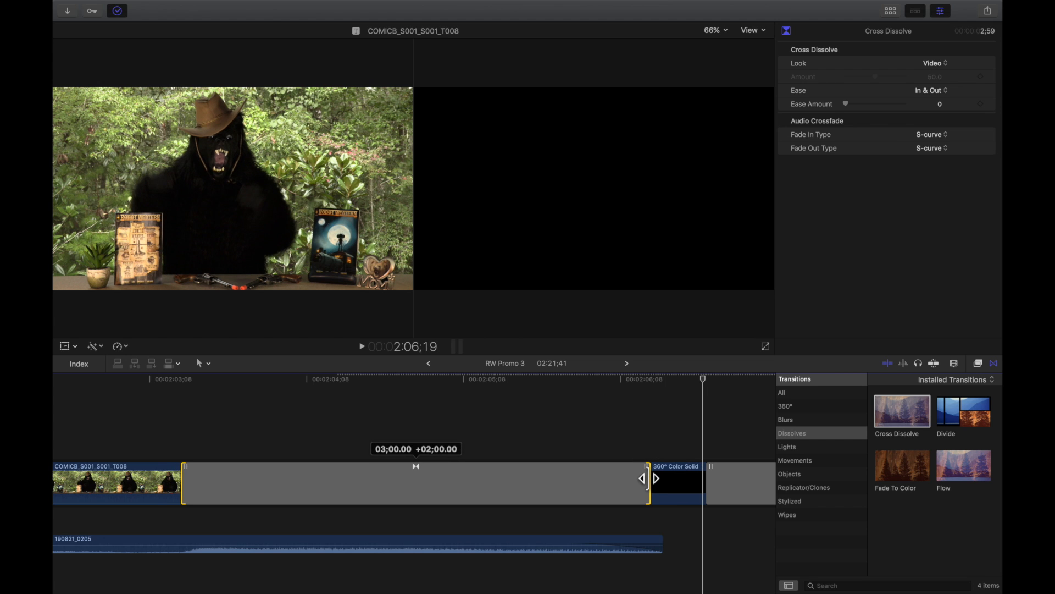
- Play back the cross dissolve from 2:02;53 into the Pages end sequence, and hide the transitions browser
left_click(110, 415)
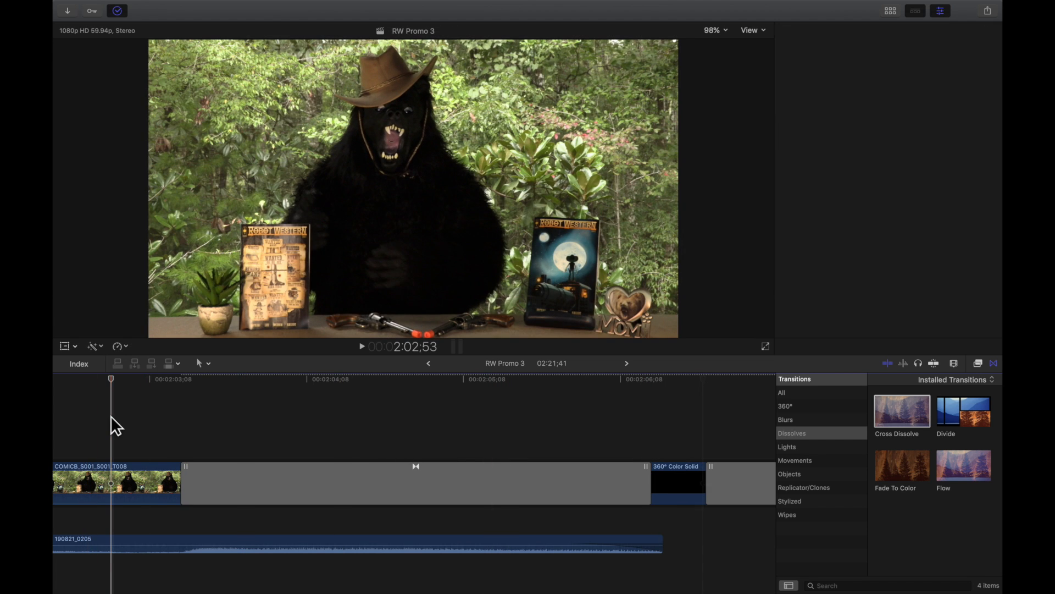
key("space")
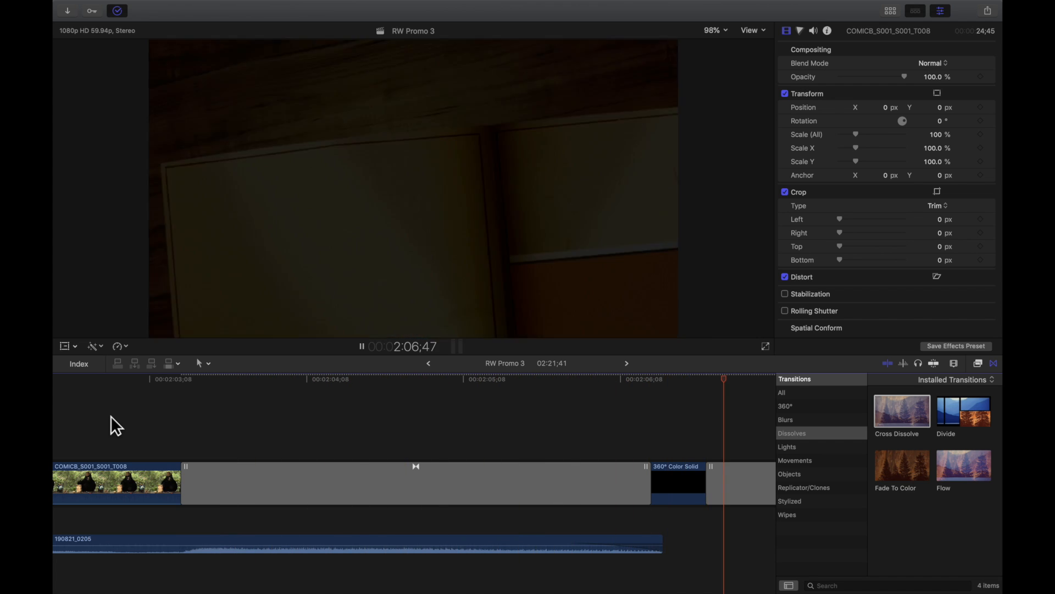
key("space")
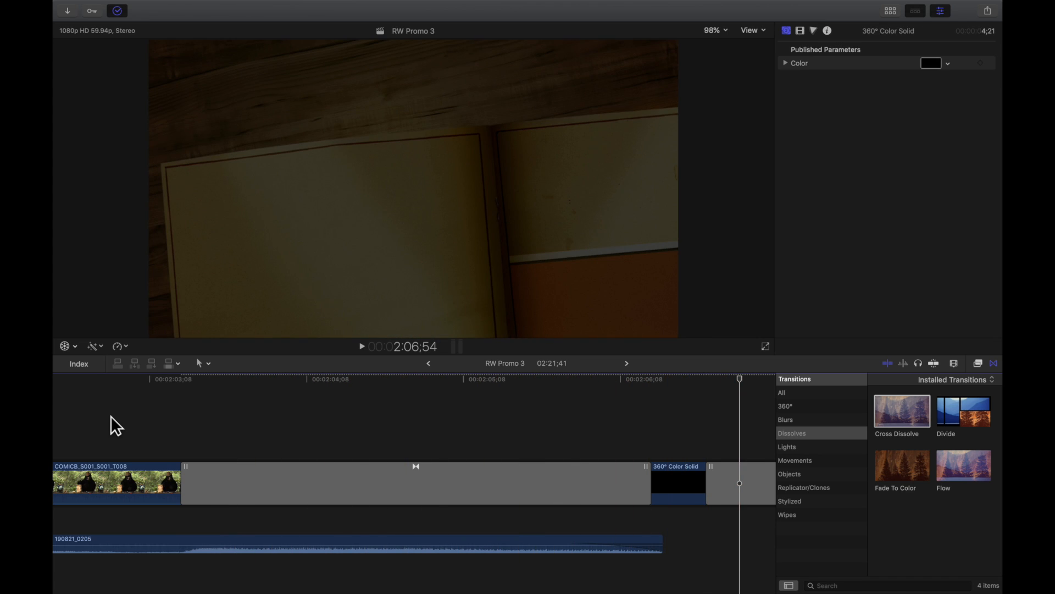
key("super+minus")
key("super+minus")
key("super+minus")
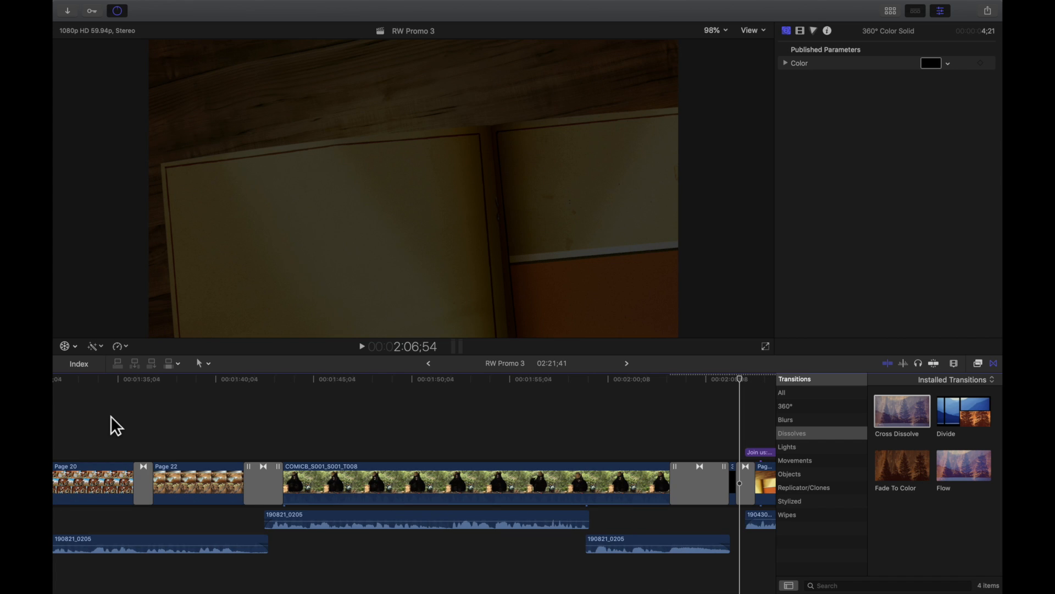
scroll(110, 416, "right", 3)
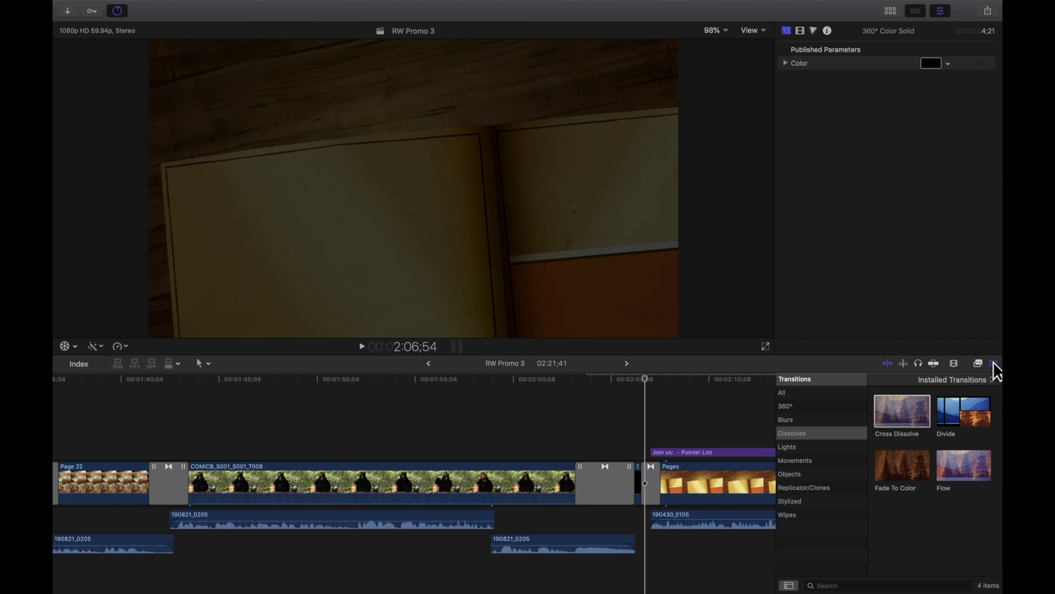
left_click(994, 363)
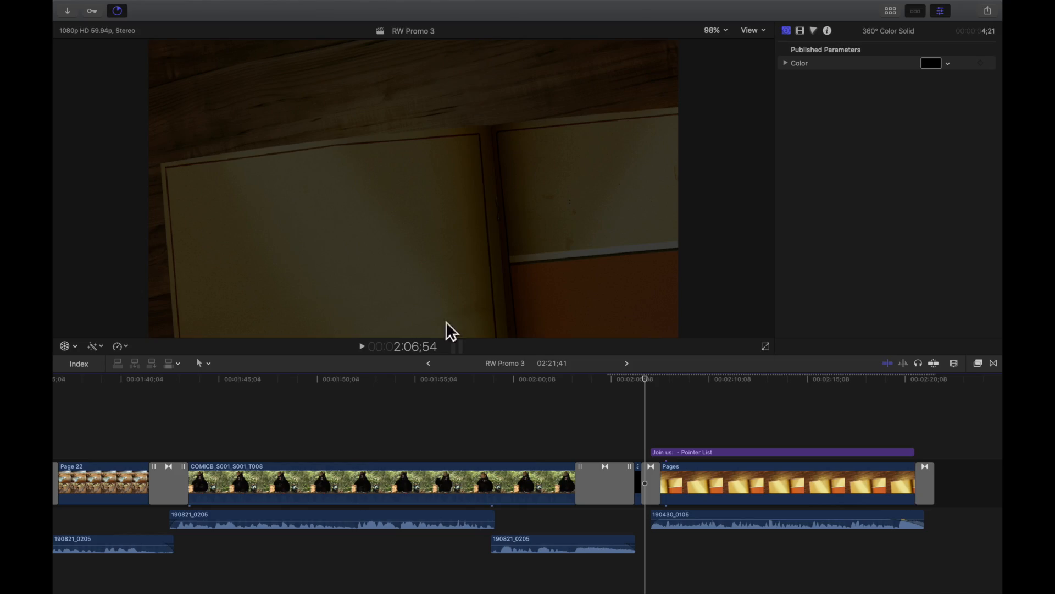
- Add the Comic Book Push Out title above the end of the final COMICB_S001_S001_T008 clip, starting at about 2:02;16
scroll(357, 416, "left", 5)
scroll(358, 419, "left", 10)
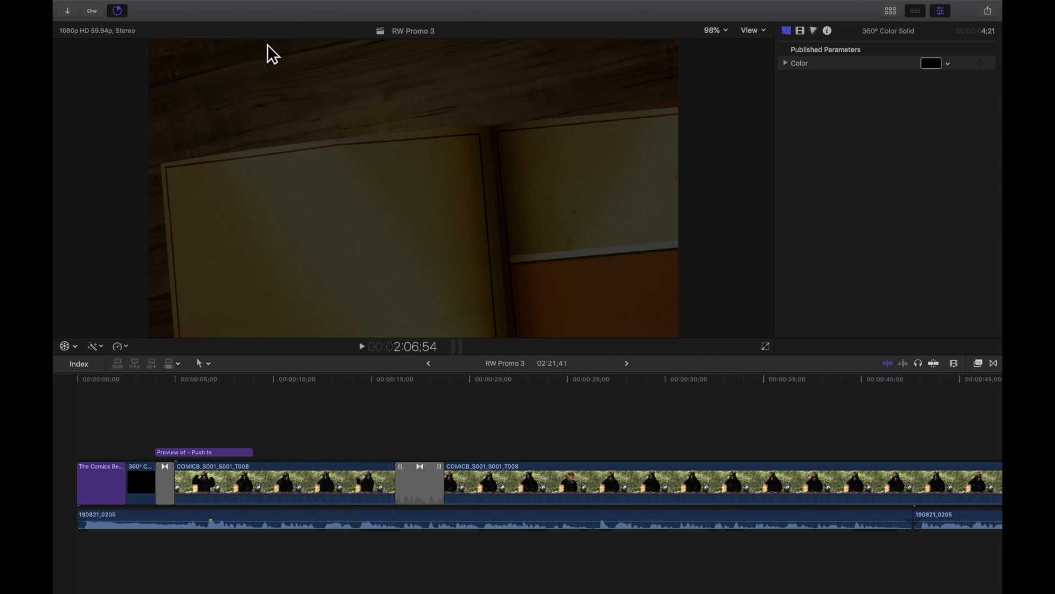
left_click(890, 11)
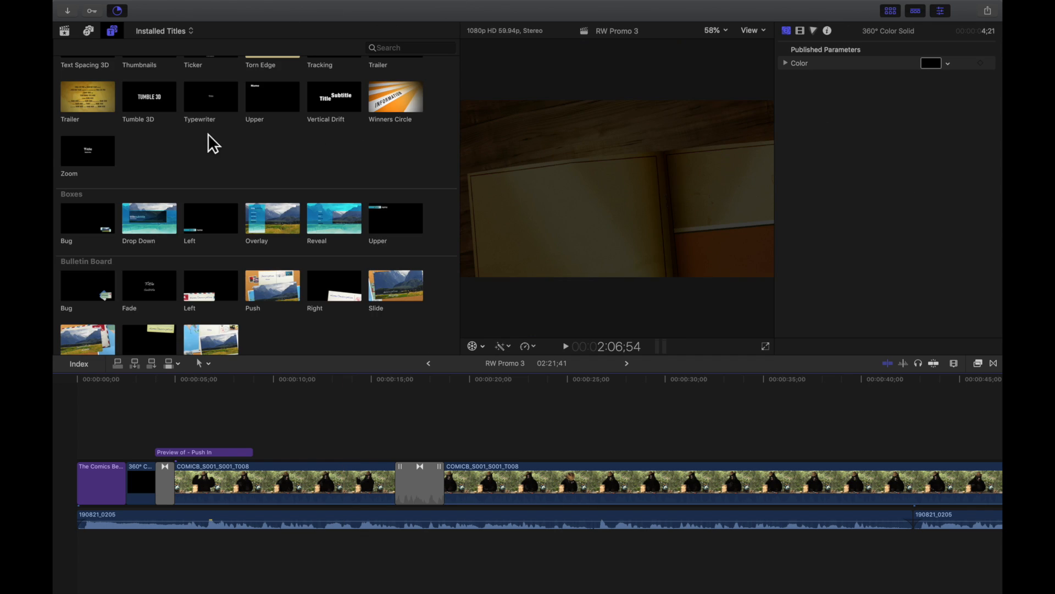
scroll(202, 198, "up", 10)
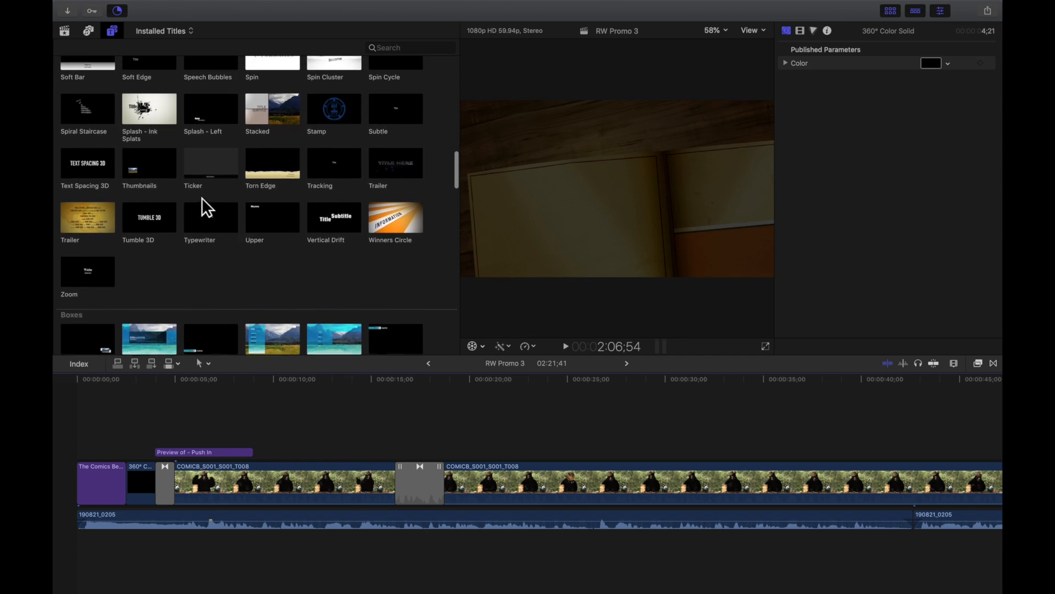
scroll(203, 196, "down", 10)
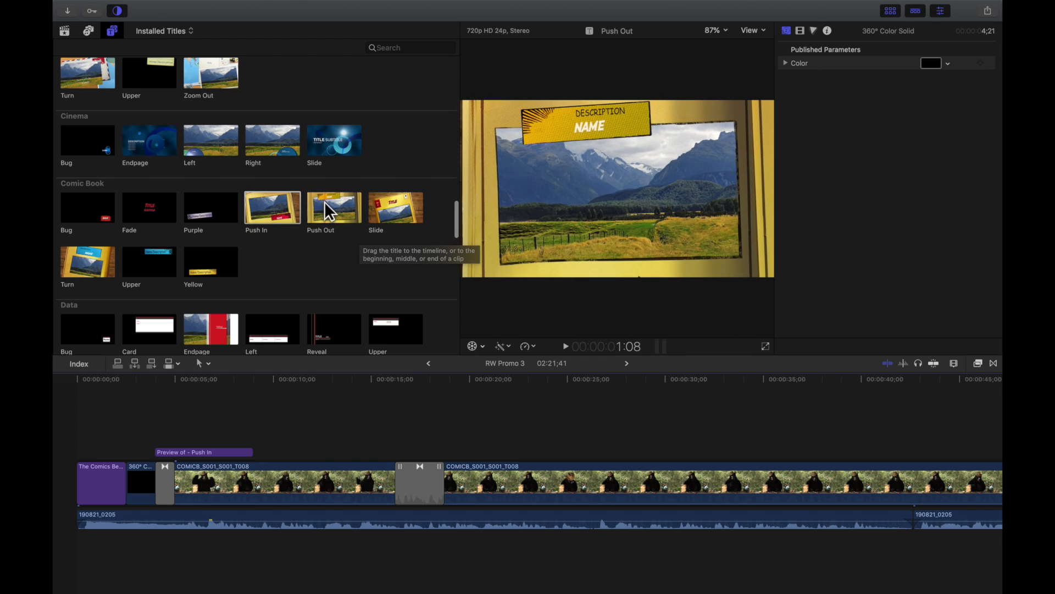
scroll(714, 439, "right", 15)
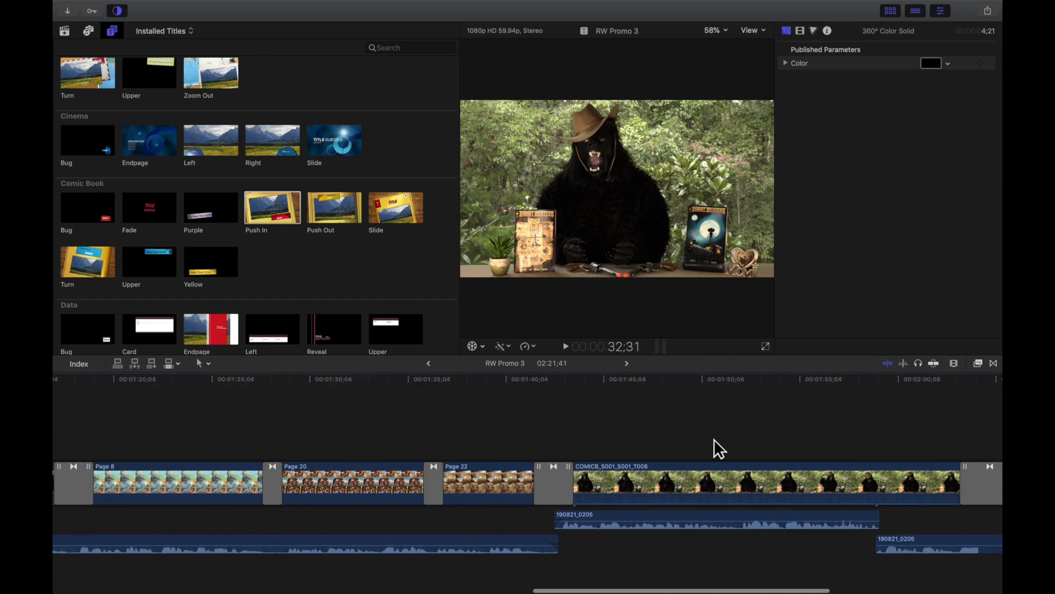
scroll(714, 439, "right", 5)
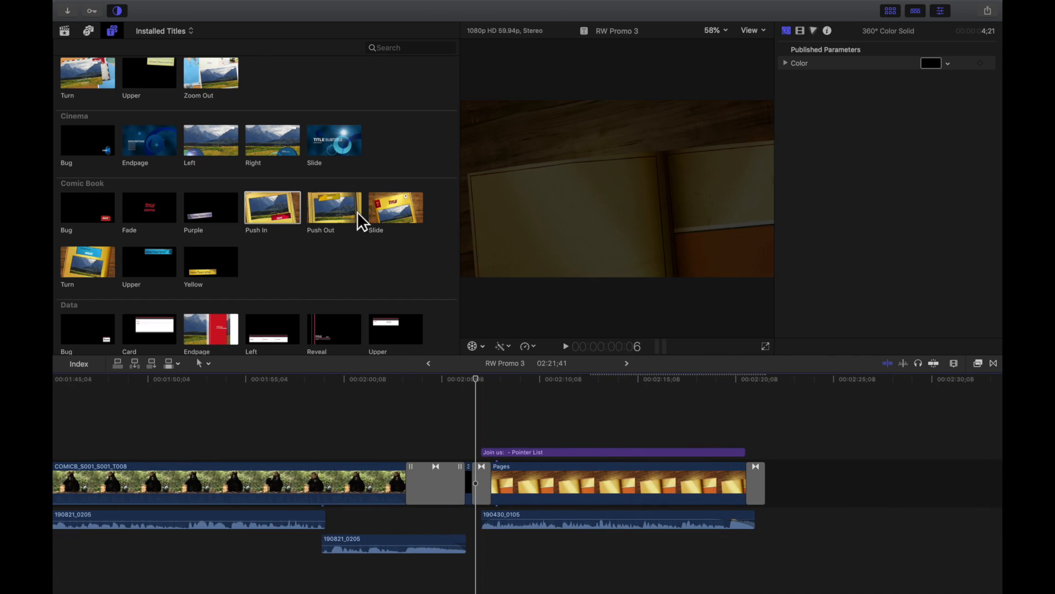
left_click_drag(322, 205, 385, 440)
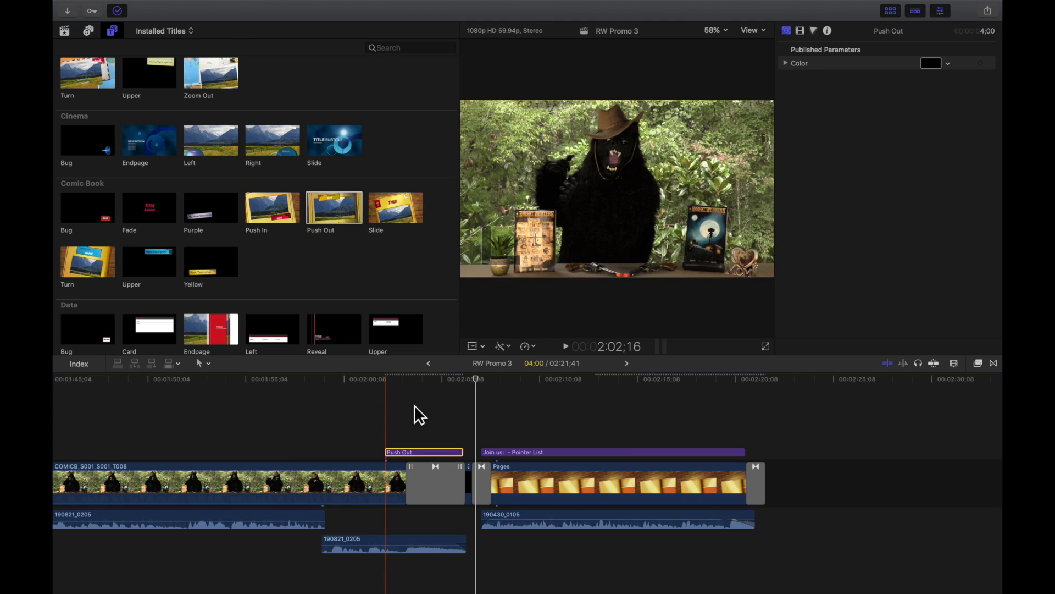
- Shift the Push Out title slightly later so its end lines up with the end of the cross dissolve into the 360° Color Solid
left_click(450, 408)
key("super+equal")
key("super+equal")
key("super+equal")
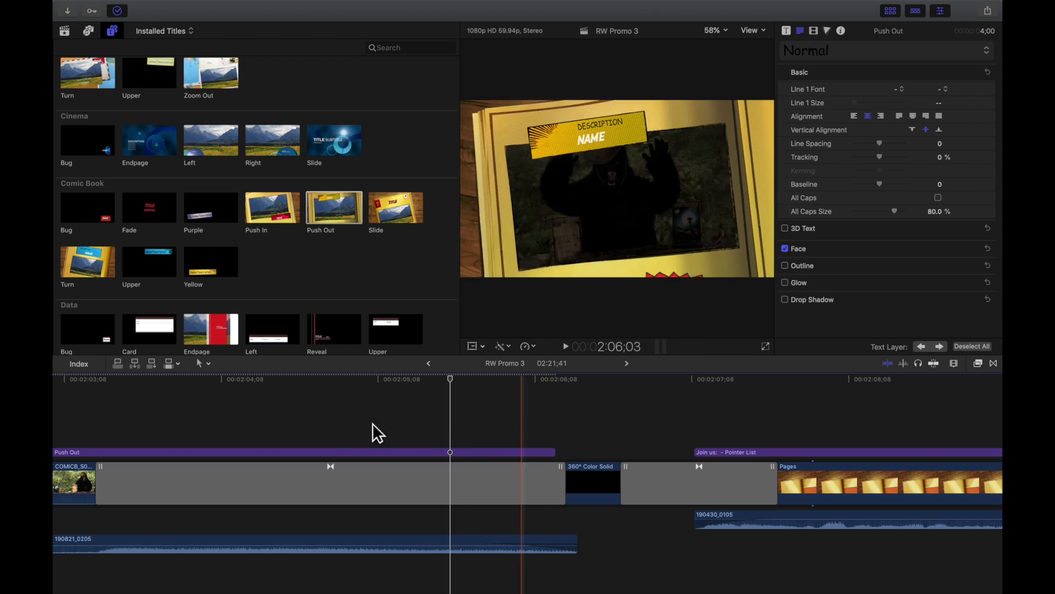
left_click_drag(273, 451, 285, 450)
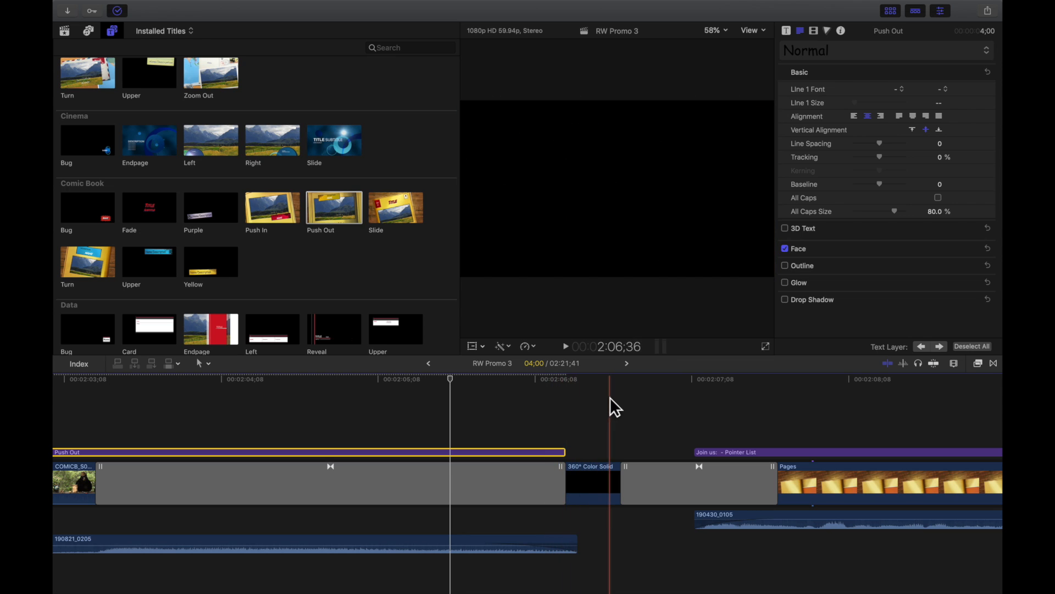
scroll(328, 391, "left", 5)
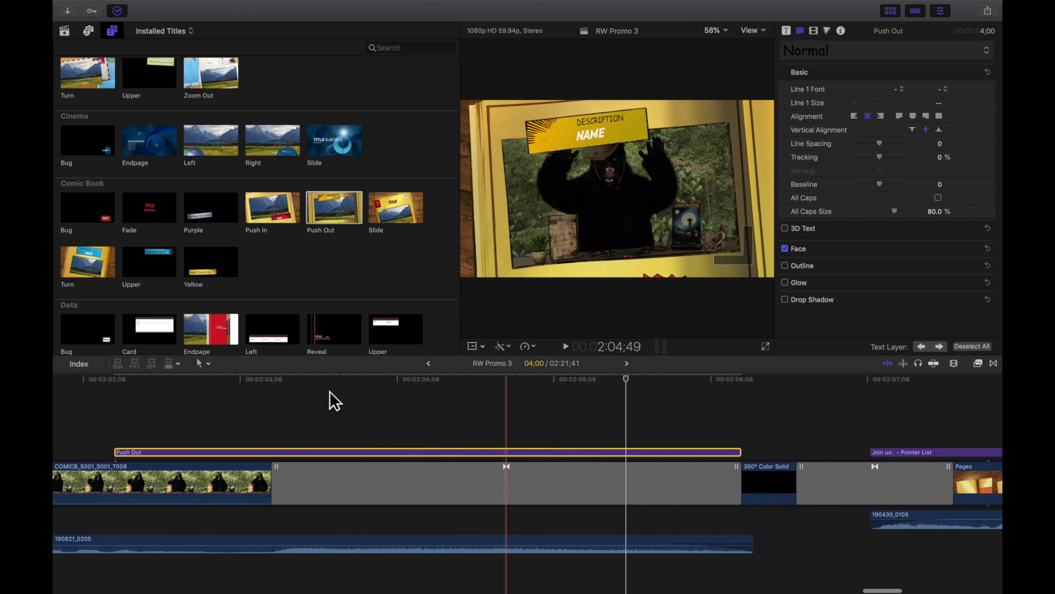
key("super+minus")
key("super+minus")
key("super+minus")
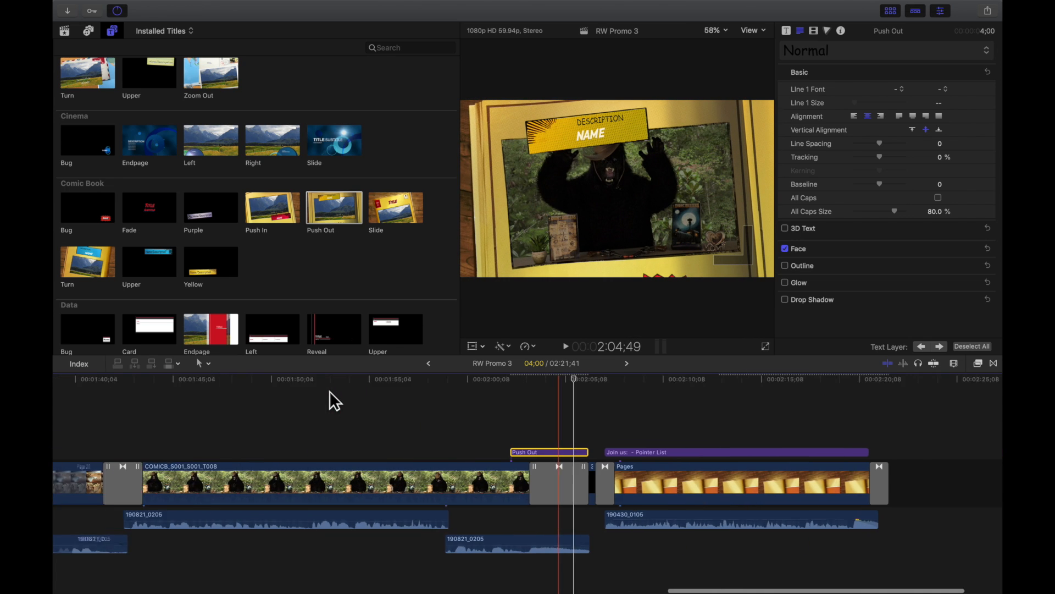
- Play back the Push Out title from 1:57;44 and extend its start earlier to a duration of 5;00
scroll(329, 391, "right", 2)
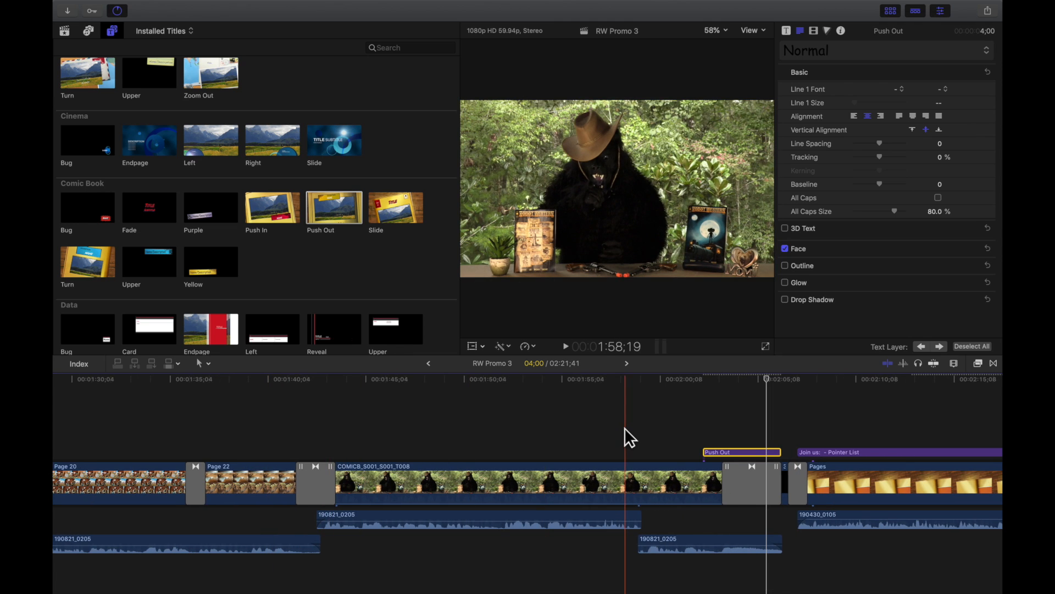
scroll(621, 428, "right", 4)
left_click(493, 410)
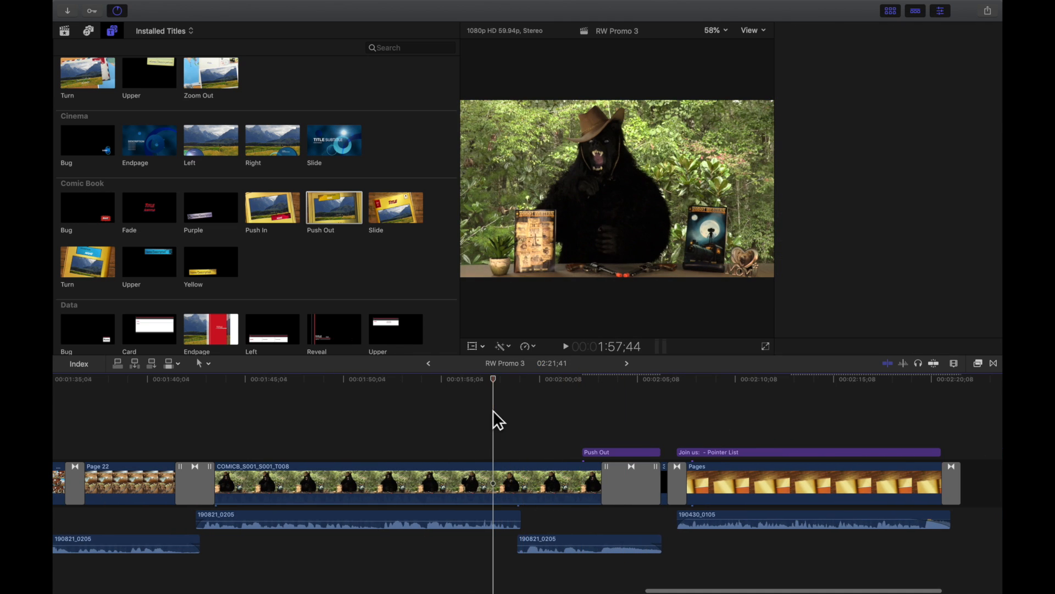
key("space")
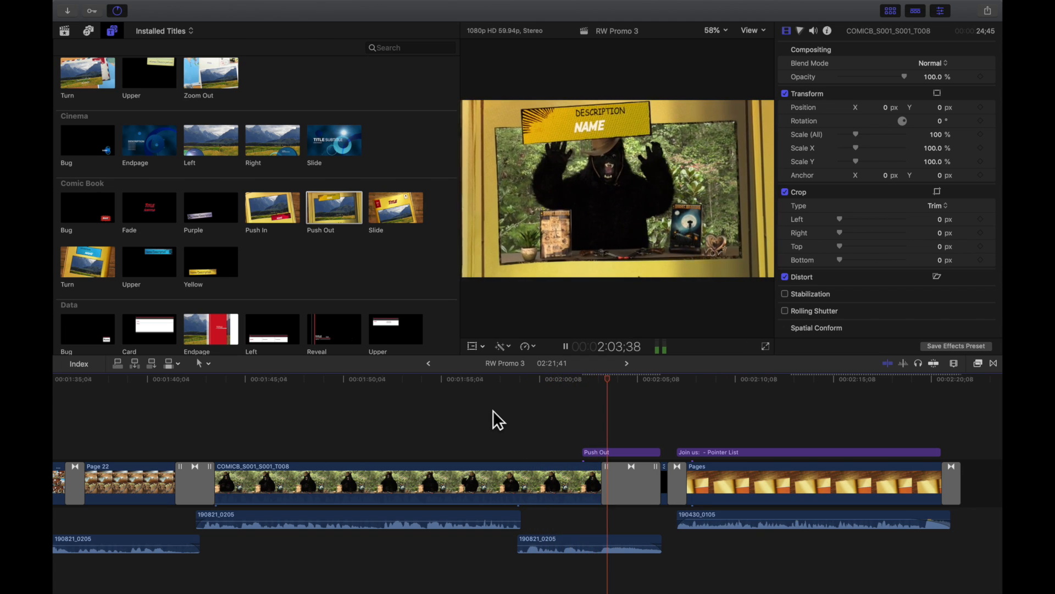
key("space")
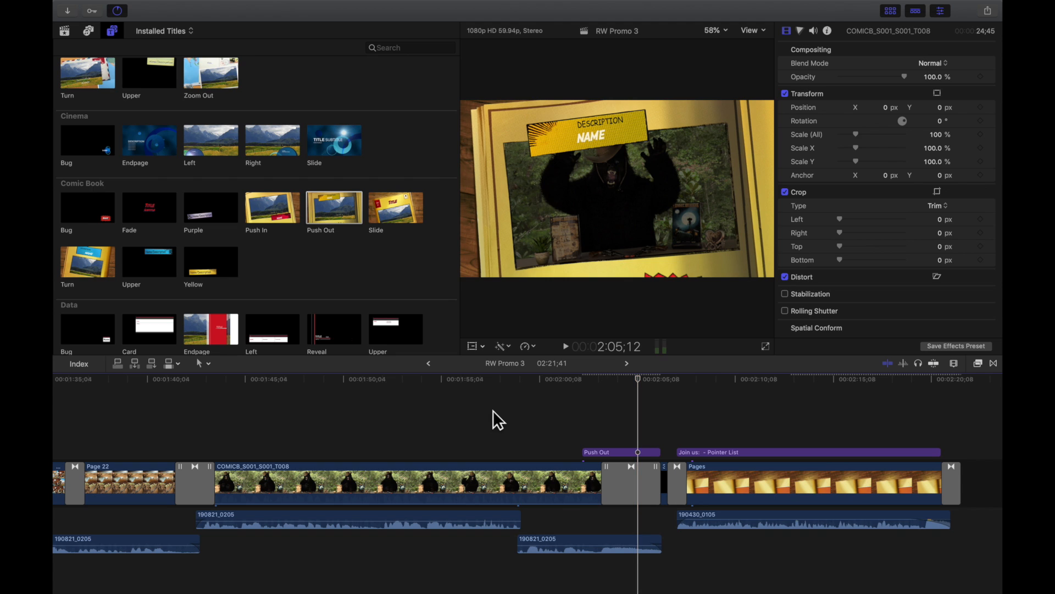
key("super+equal")
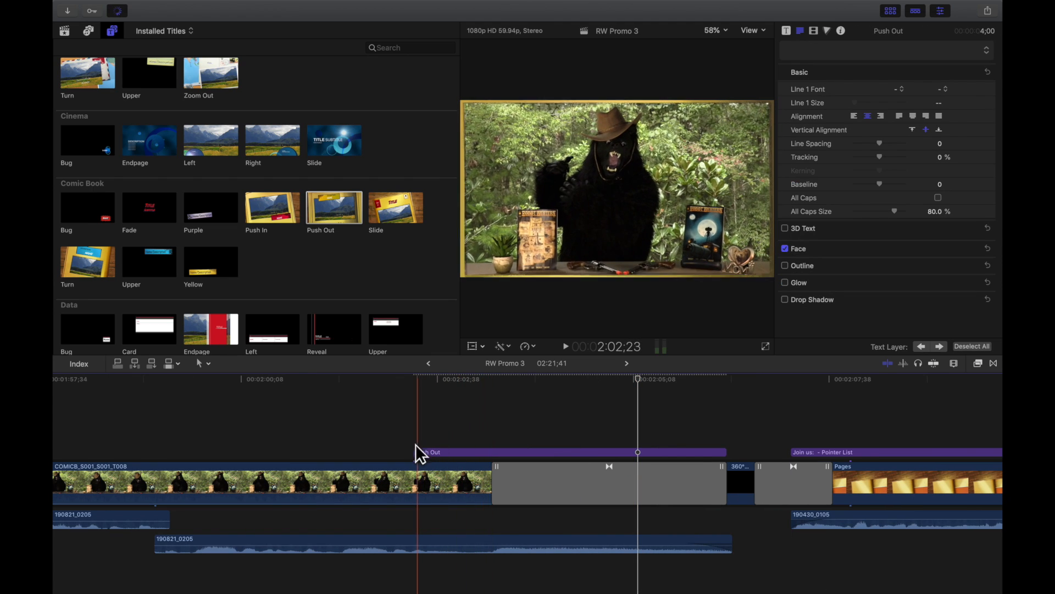
left_click_drag(414, 452, 337, 451)
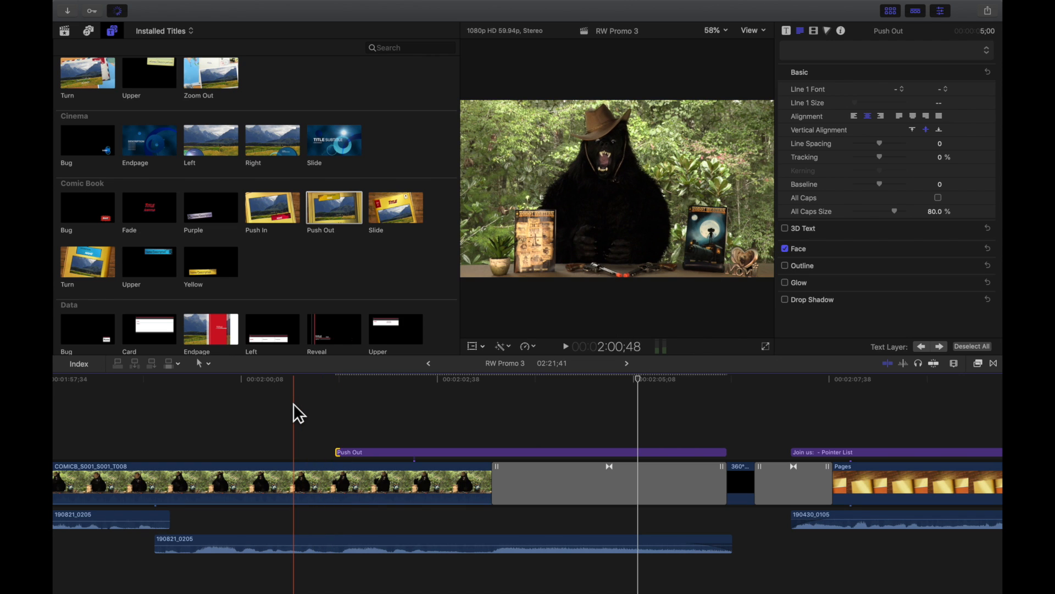
- Replace the Push Out title's description with "Robot Western Review" and its name line with "Coming Soon"
left_click(460, 399)
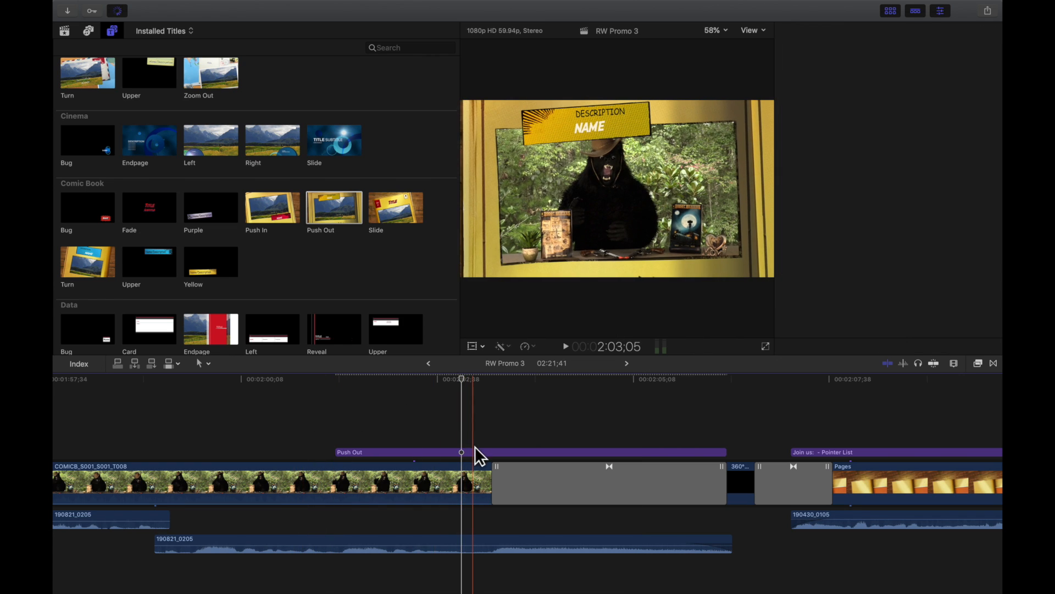
left_click(475, 449)
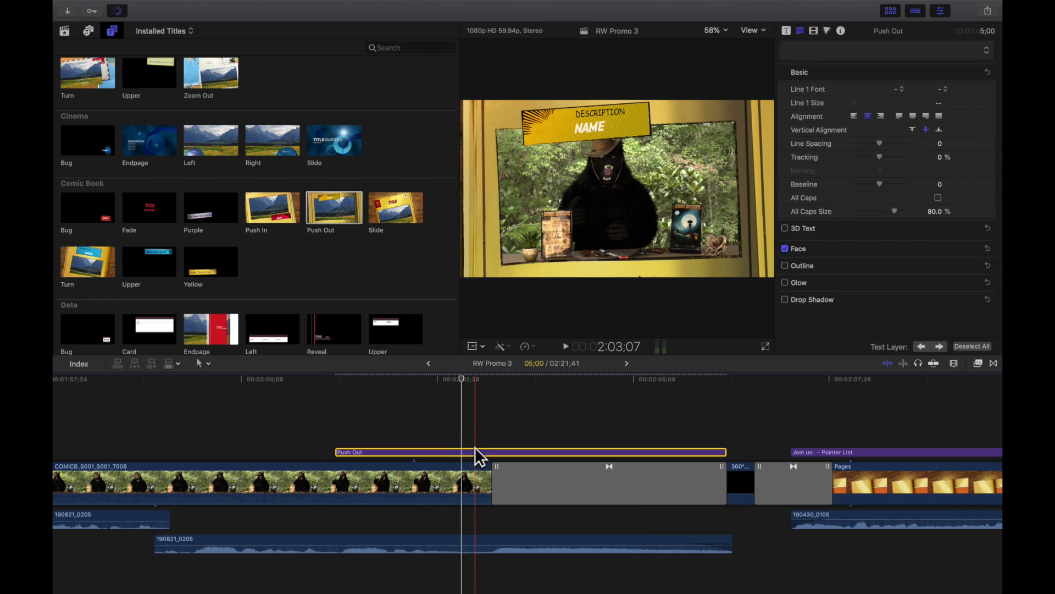
double_click(599, 111)
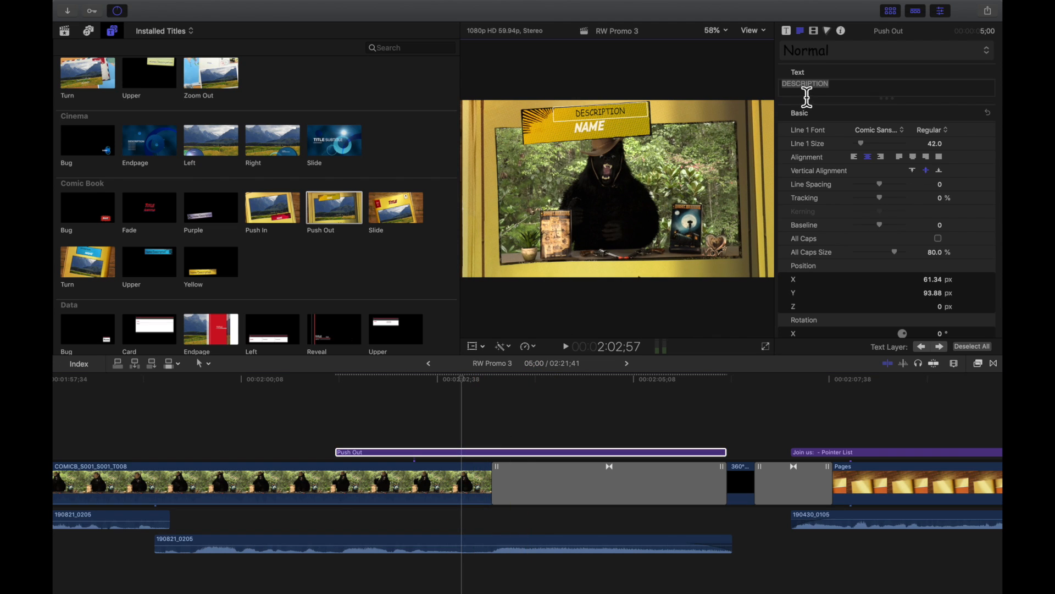
key("BackSpace")
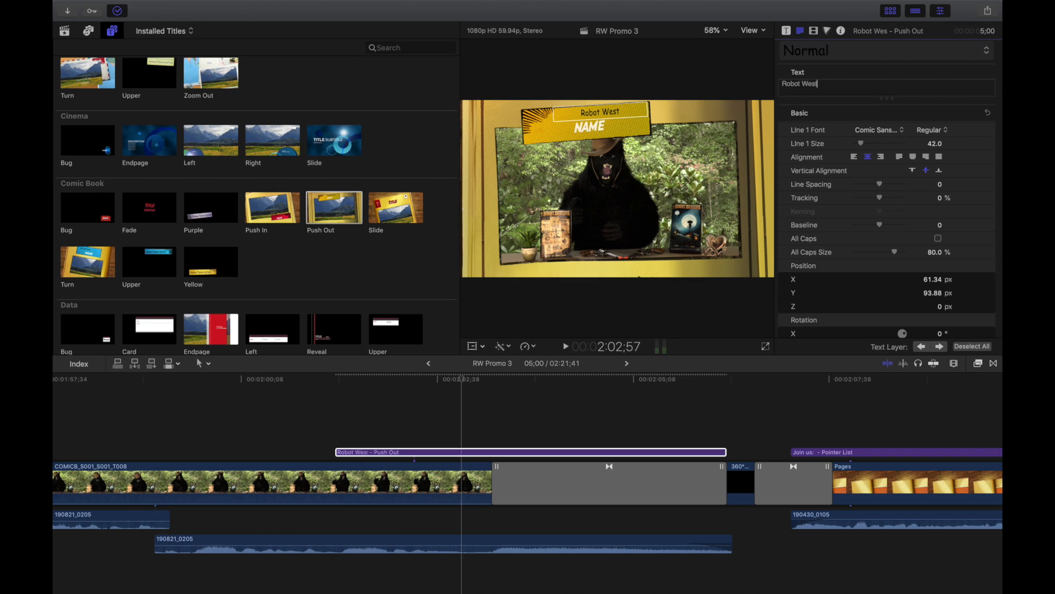
type("Review")
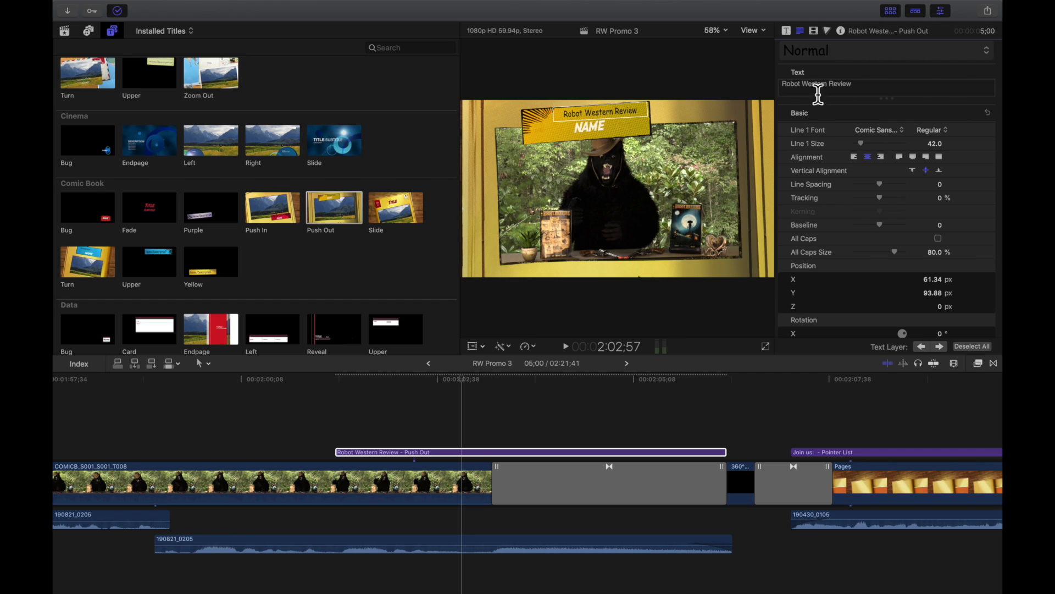
left_click(849, 99)
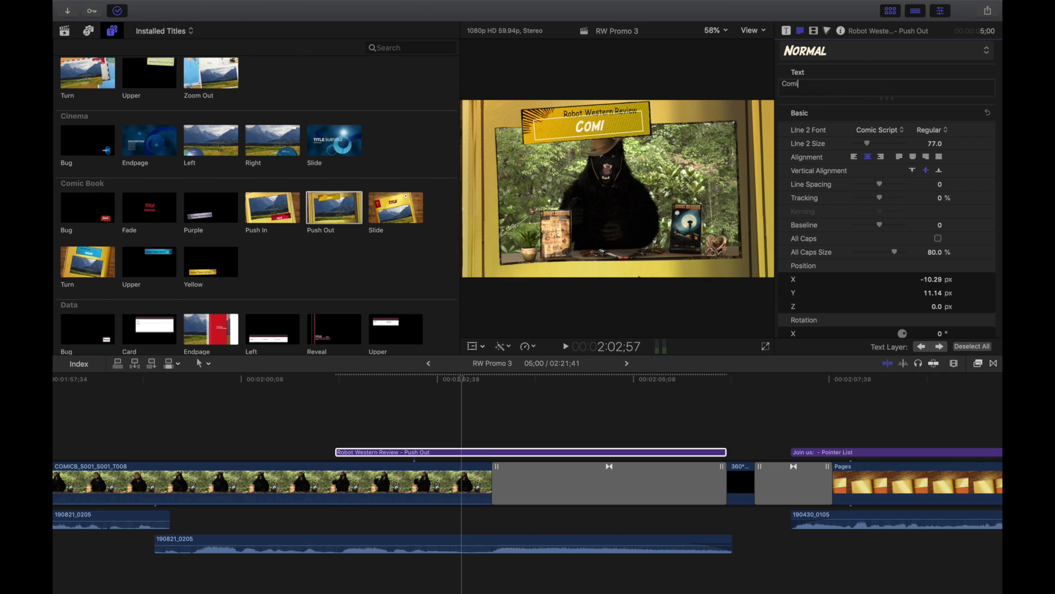
type("Coming Soon")
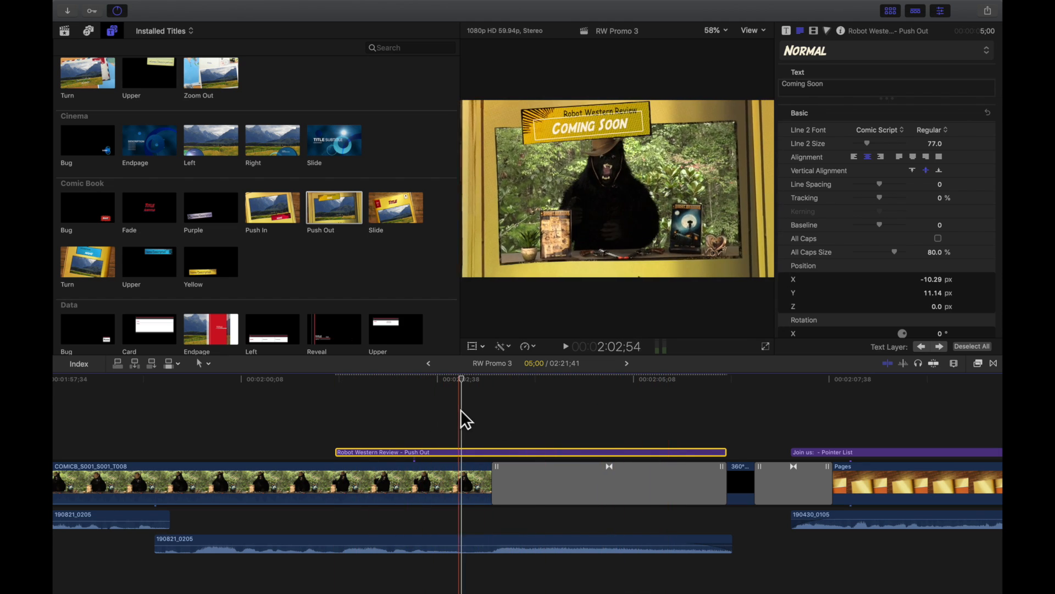
- Play back the final COMICB_S001_S001_T008 clip from 1:52;09 to check the footage leading into the Push Out title
left_click(263, 404)
left_click(258, 403)
key("super+minus")
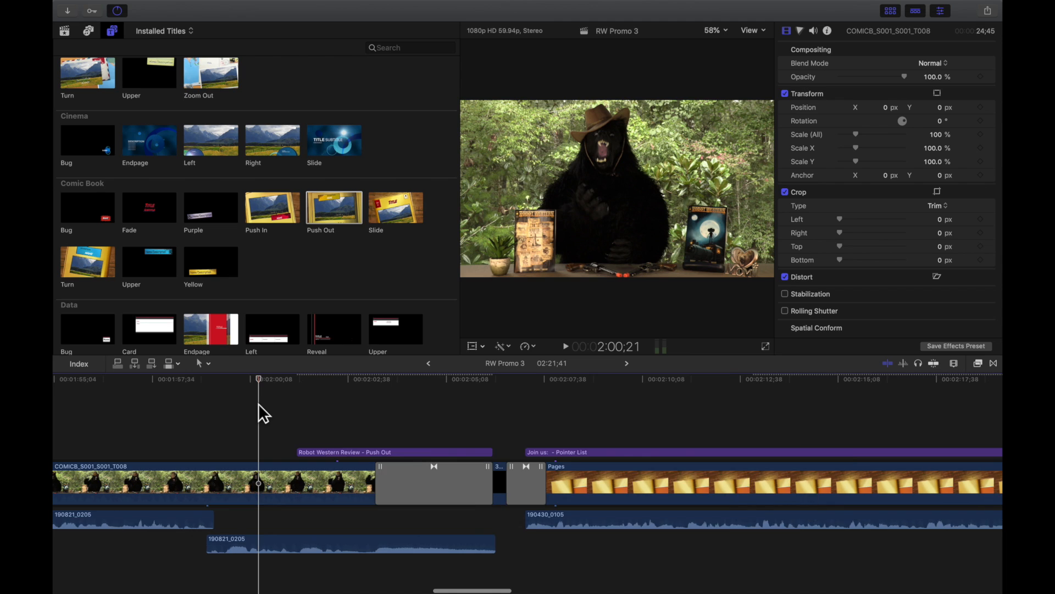
key("super+minus")
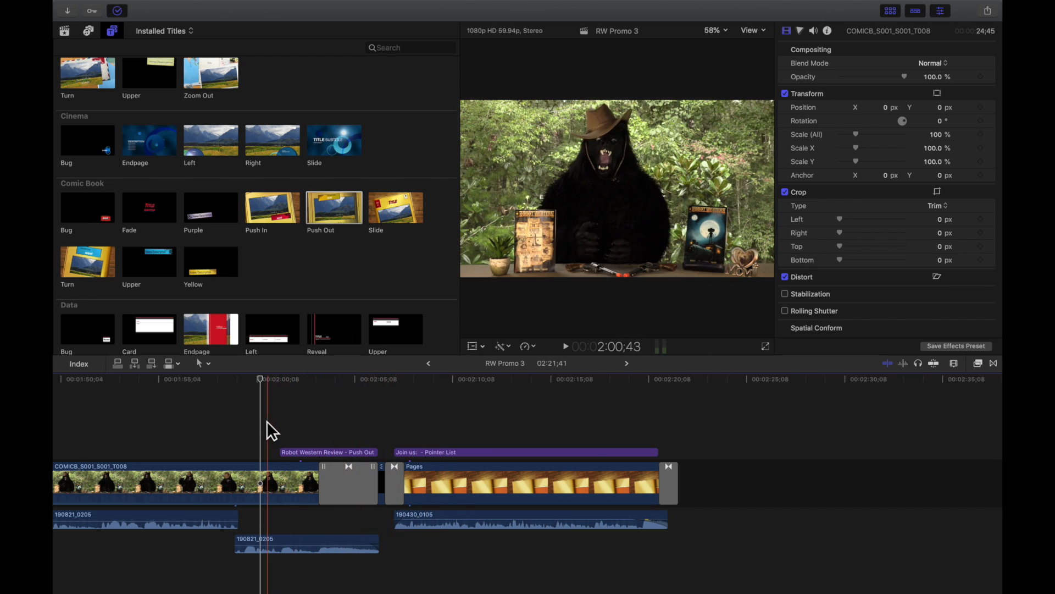
scroll(238, 419, "left", 3)
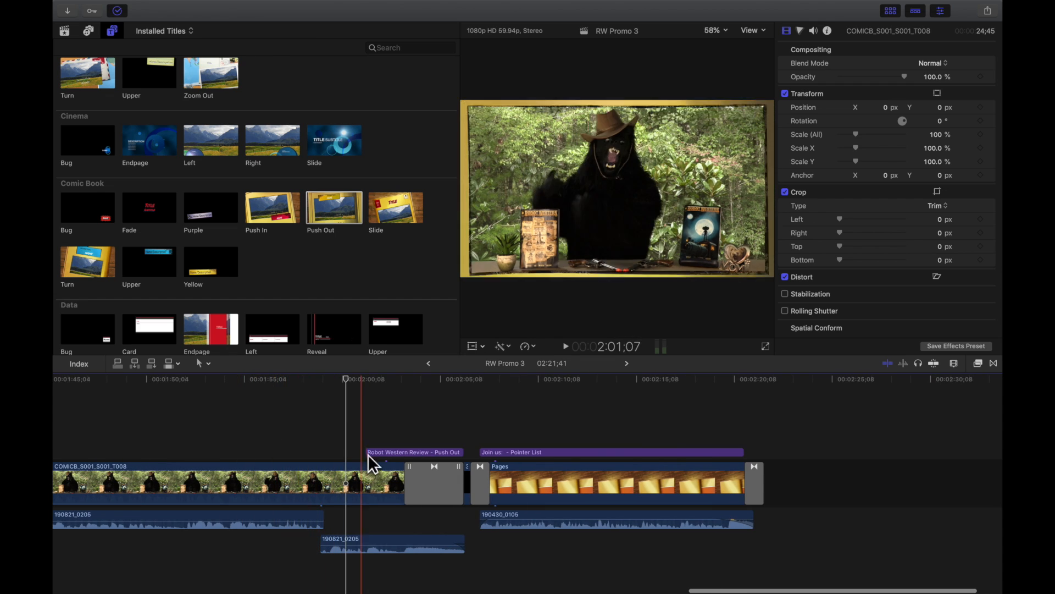
left_click(186, 424)
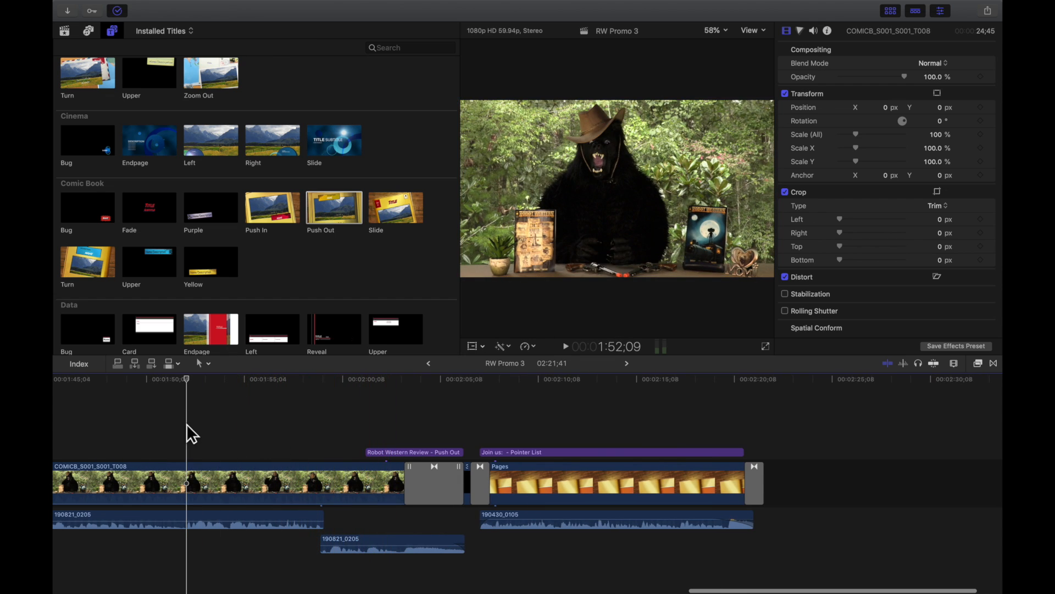
key("space")
key("space")
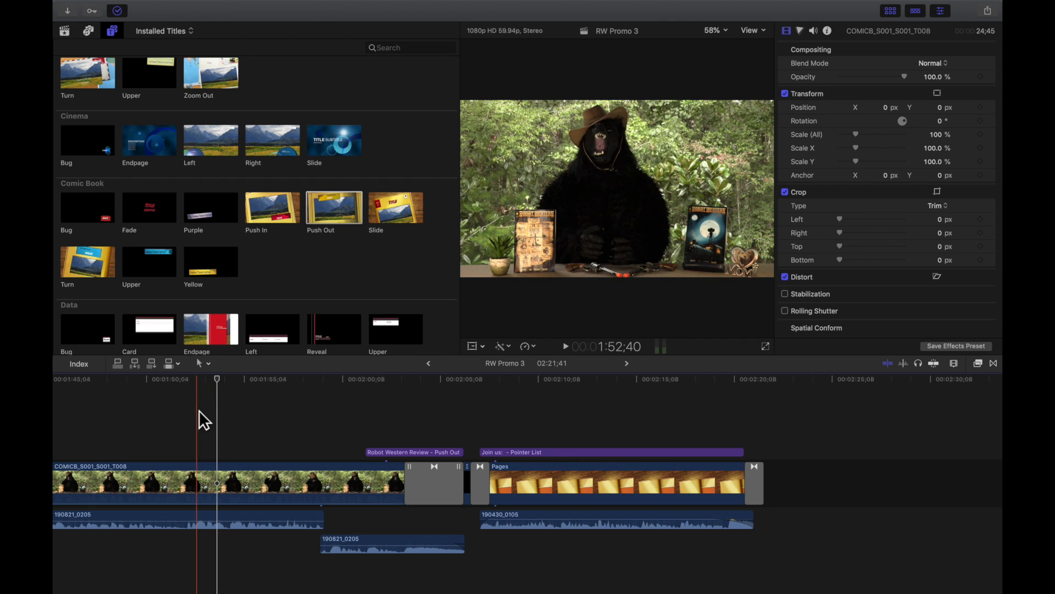
- Find the cut point in playback and split the final COMICB_S001_S001_T008 clip at 1:55;00 with the Blade tool
left_click(242, 406)
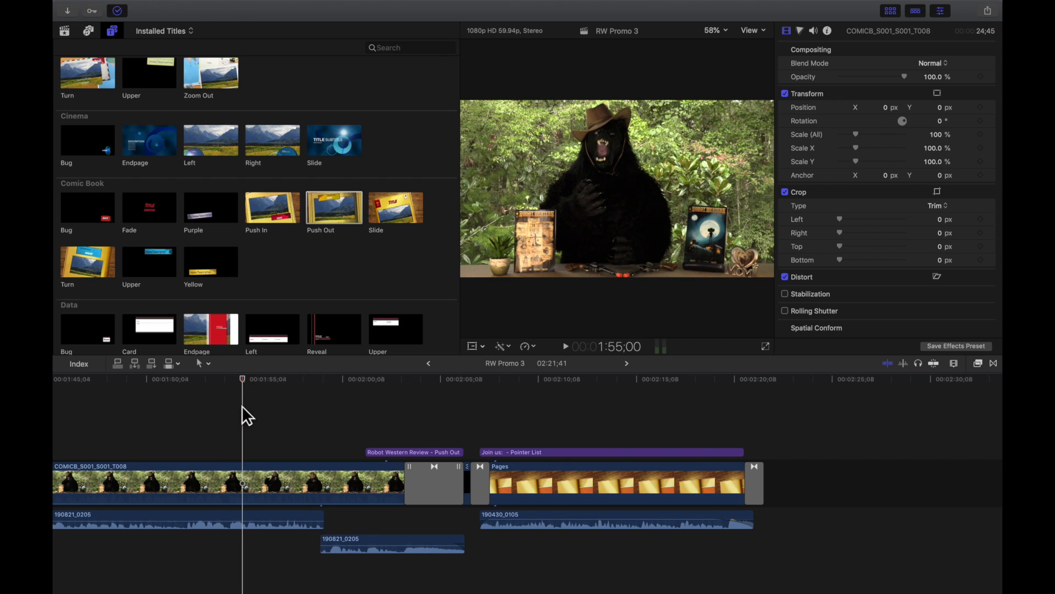
key("super+equal")
key("super+equal")
key("super+equal")
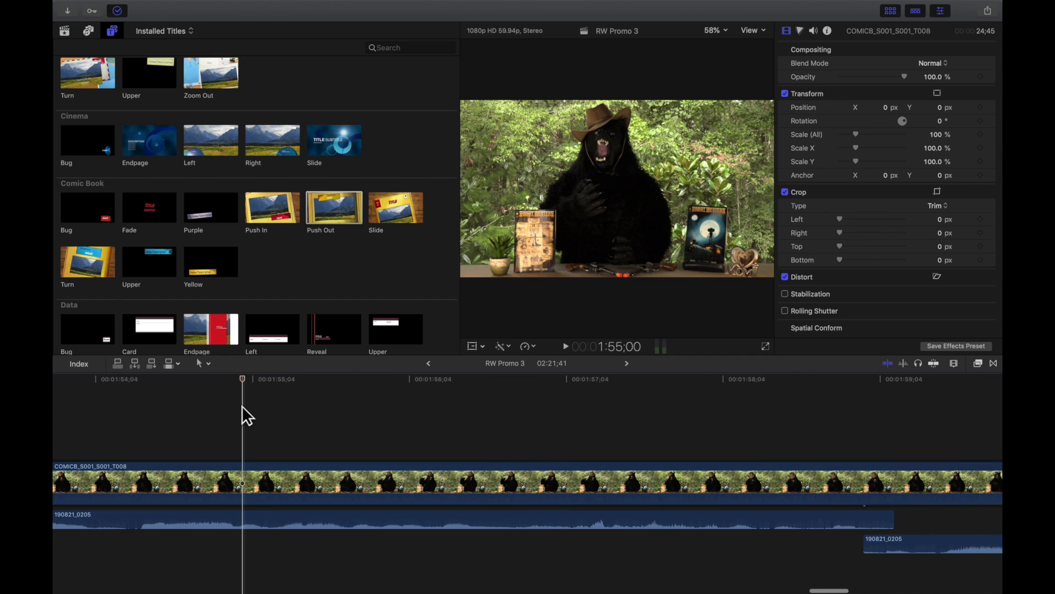
key("space")
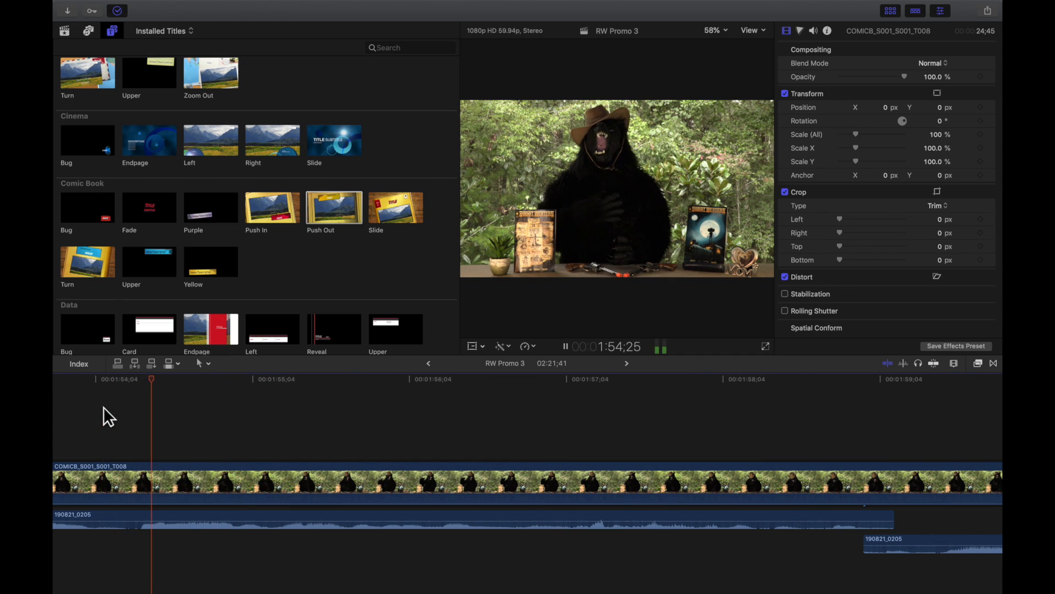
key("space")
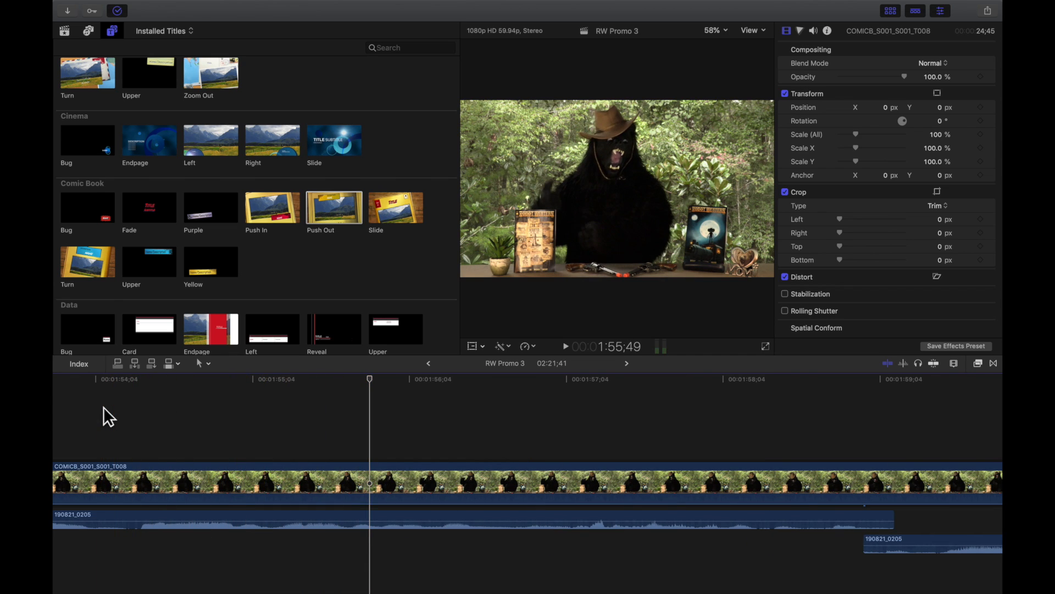
left_click(243, 403)
key("b")
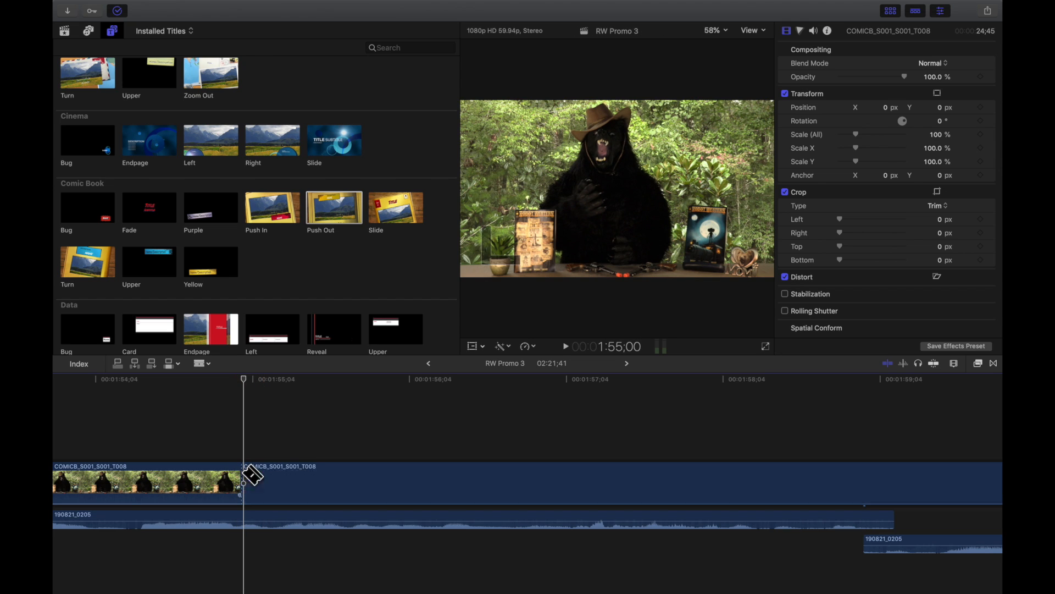
left_click(243, 477)
key("a")
left_click(324, 431)
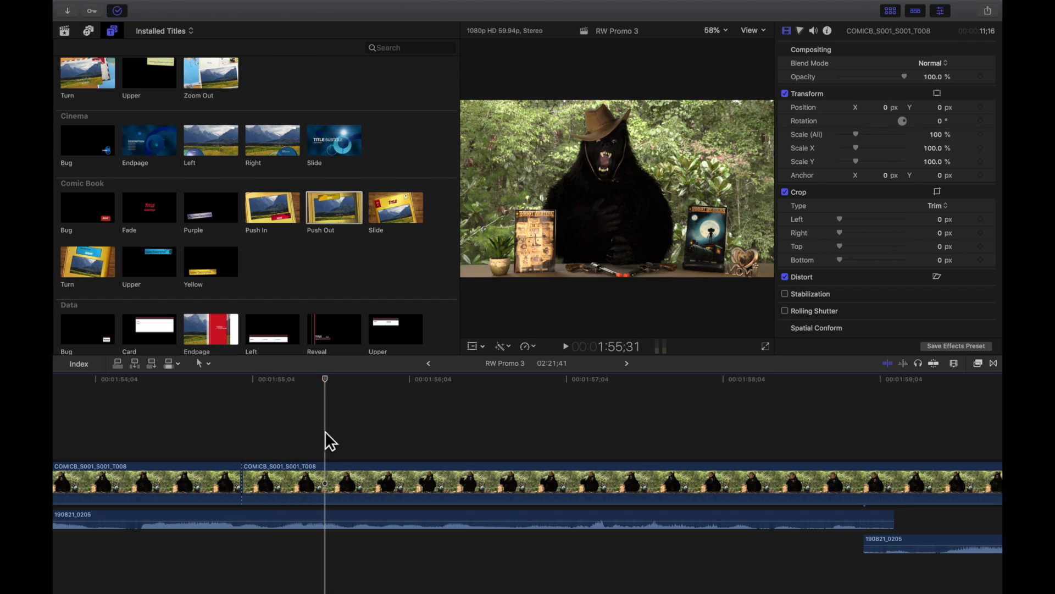
- Add a Cross Dissolve with a duration of 2;30 at the 1:55;00 cut between the two final COMICB_S001_S001_T008 clips
key("super+minus")
key("super+minus")
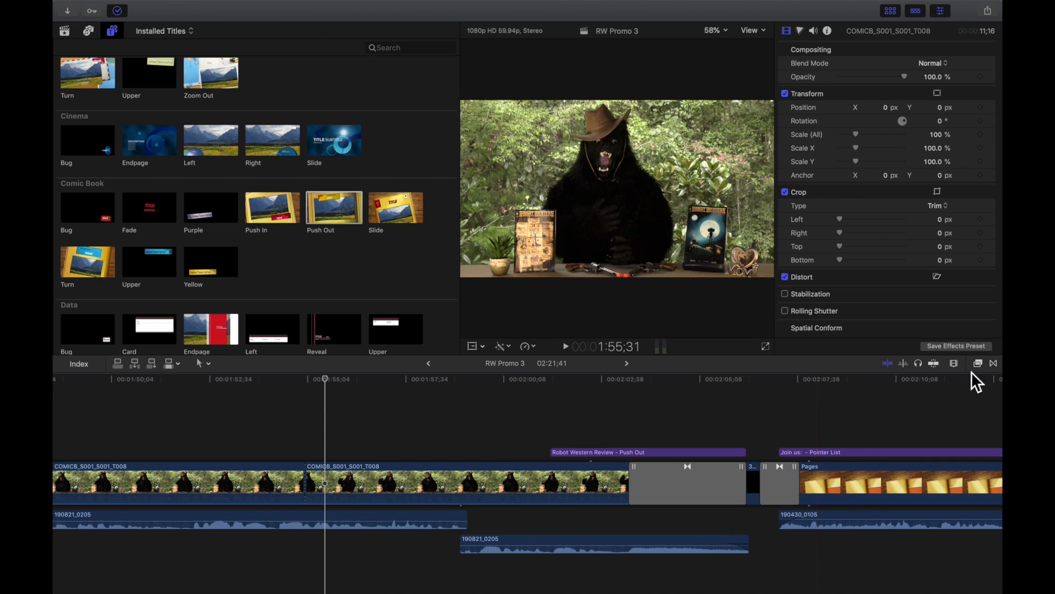
left_click(993, 363)
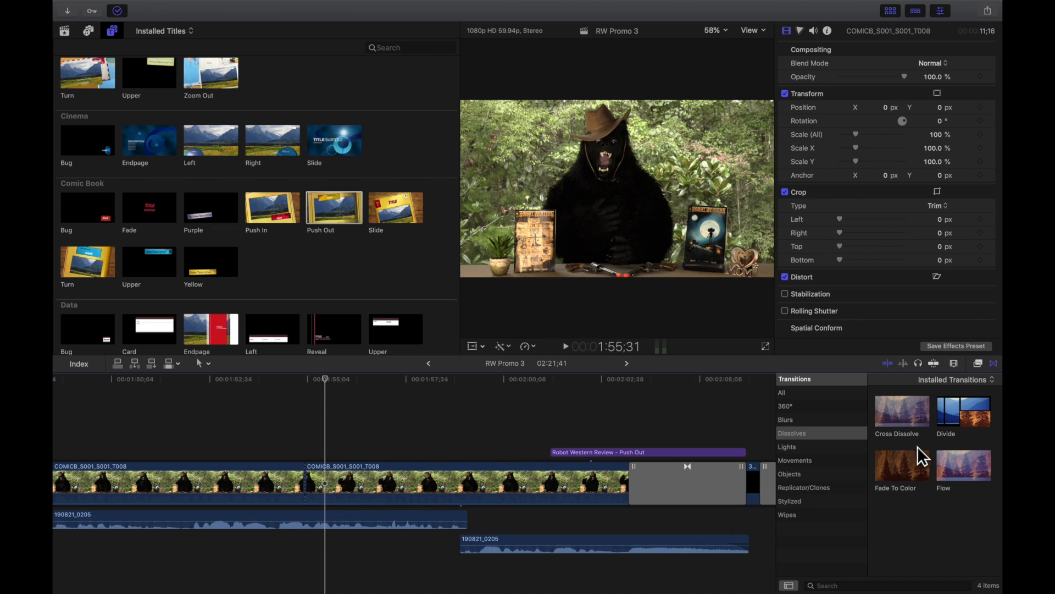
left_click(904, 412)
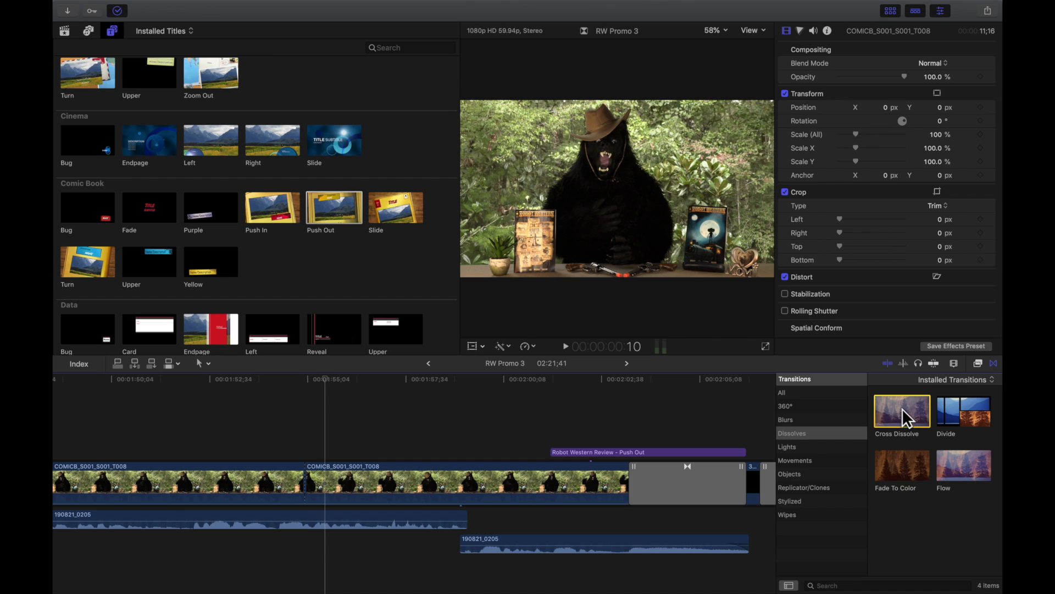
left_click_drag(902, 408, 352, 478)
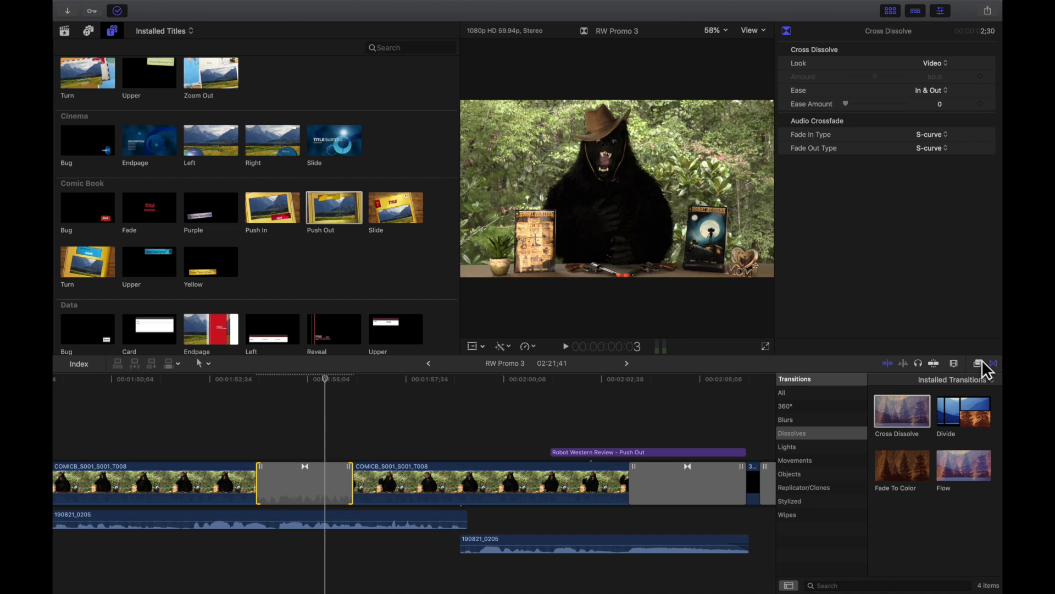
- Apply the Comic Sepia effect to the last COMICB_S001_S001_T008 clip, after the new Cross Dissolve
left_click(979, 363)
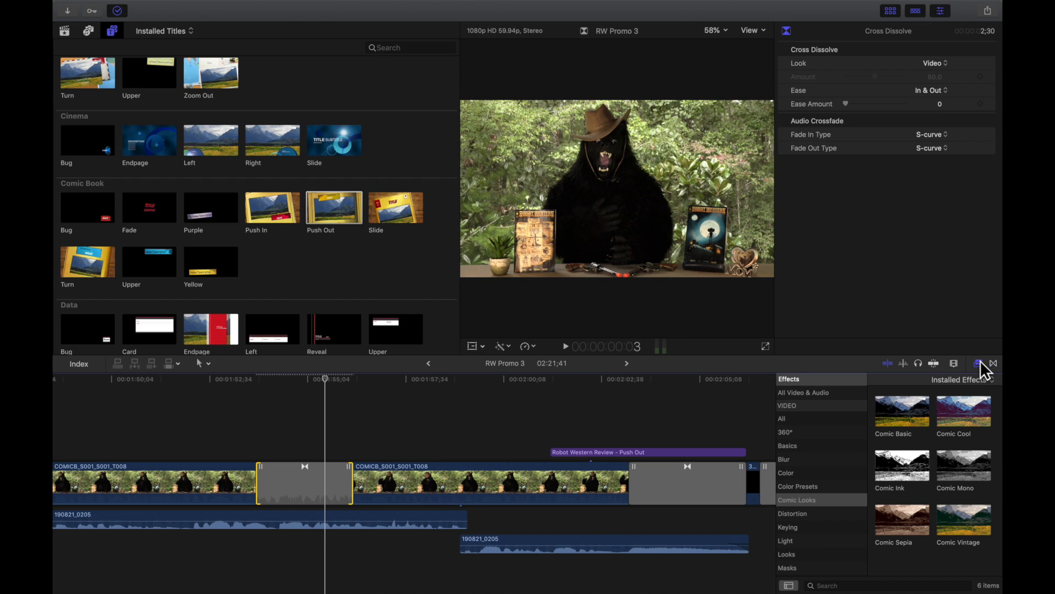
left_click(895, 518)
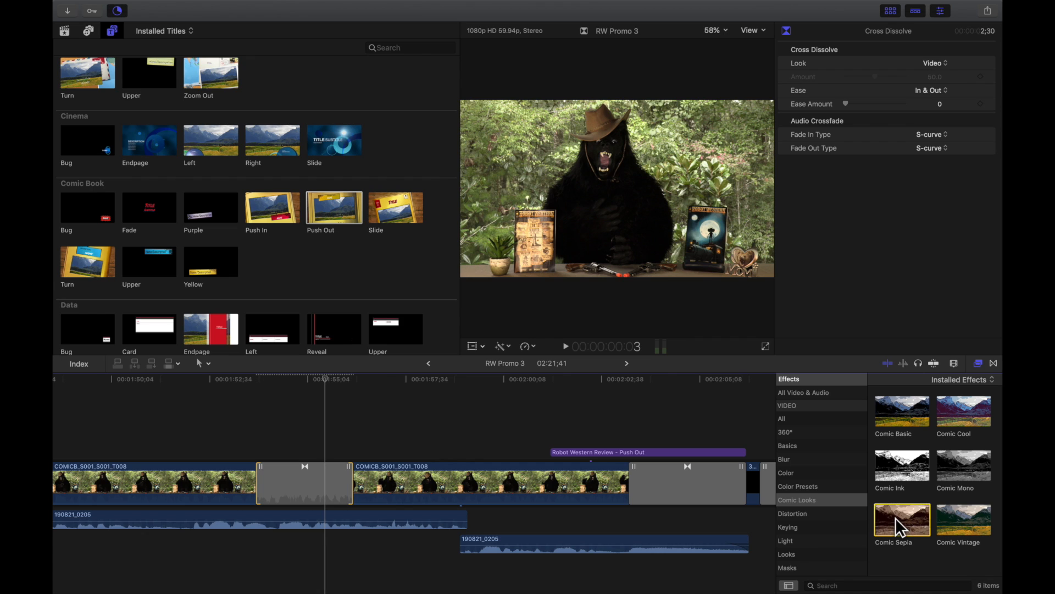
left_click_drag(901, 512, 506, 476)
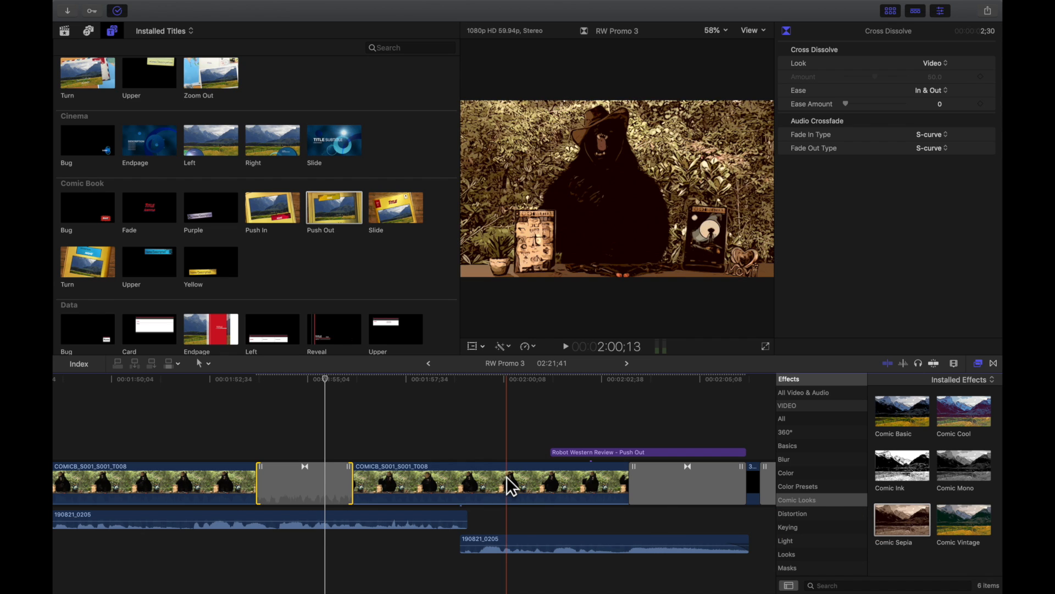
left_click(477, 413)
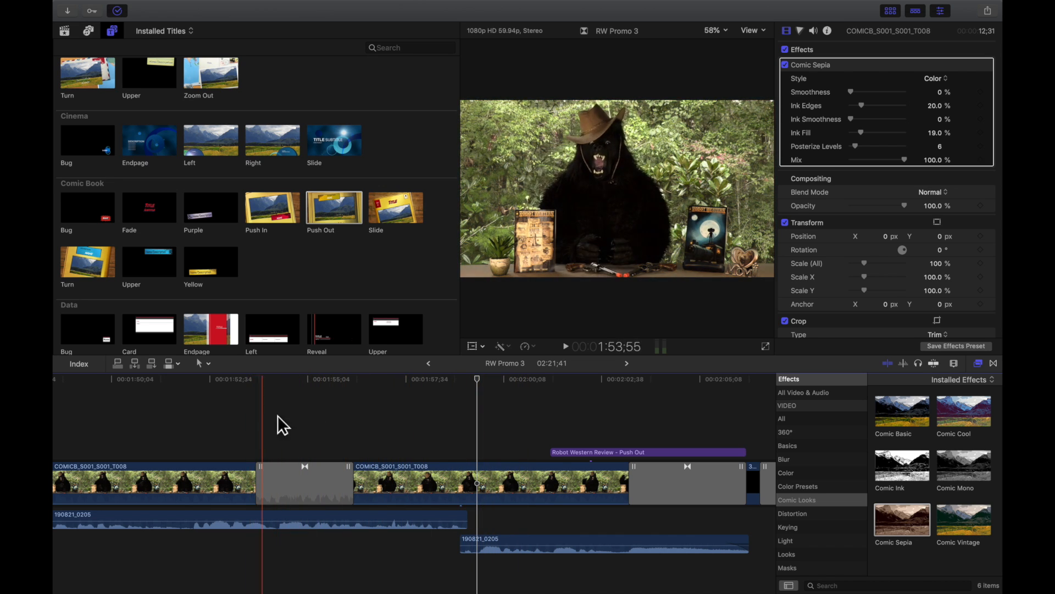
- Play back the Cross Dissolve into the last COMICB_S001_S001_T008 clip to check the change to Comic Sepia
left_click(227, 412)
key("space")
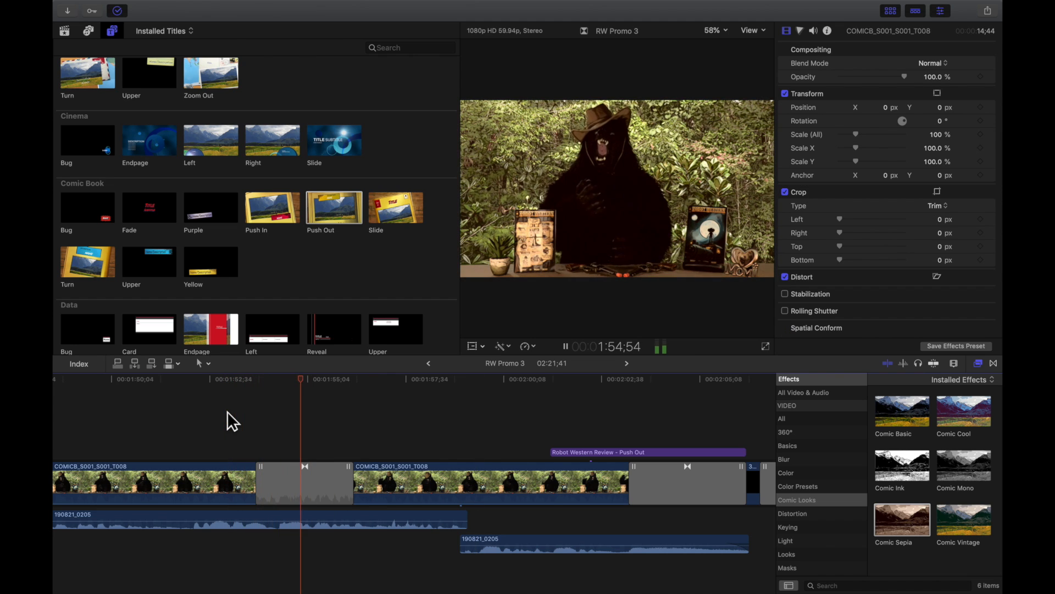
key("space")
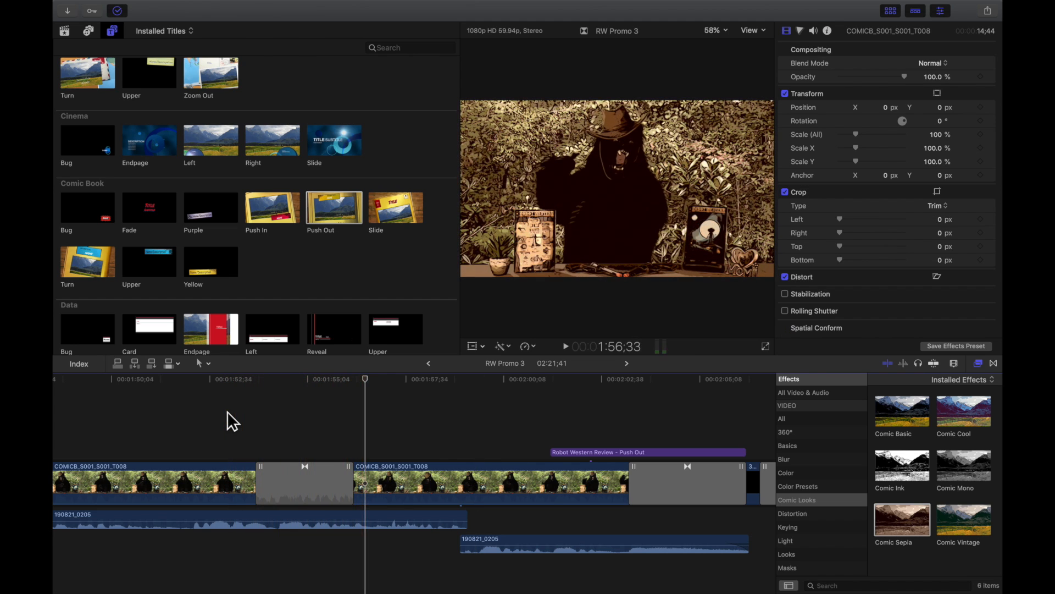
- Fade out the 190821_0205 audio clip ending near 1:59;09 over about 30 frames and fade in the overlapping next audio clip over a similar length
left_click(467, 436)
key("super+equal")
key("super+equal")
key("super+equal")
key("super+equal")
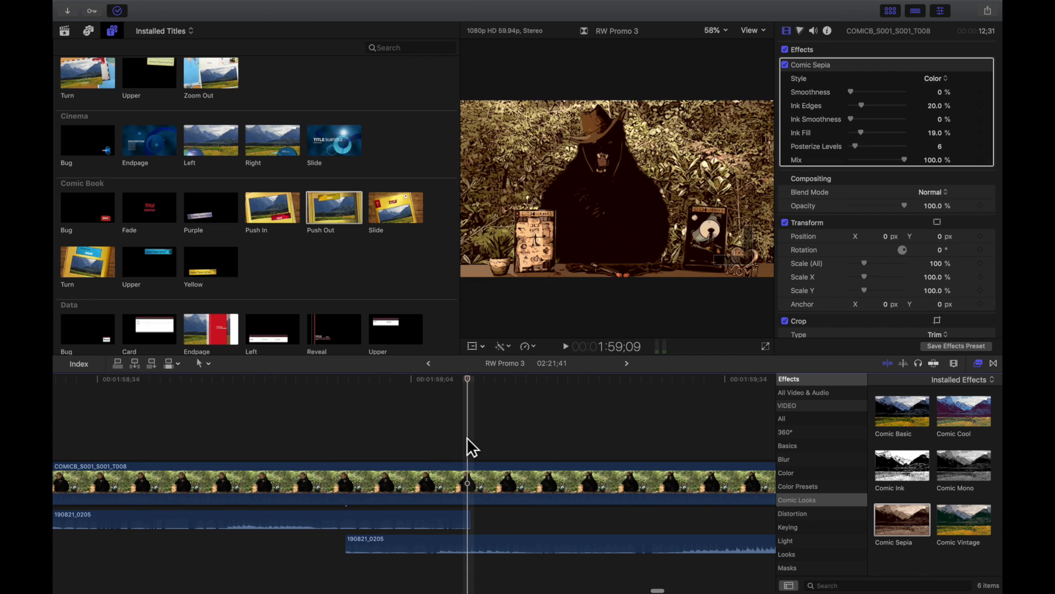
left_click(180, 410)
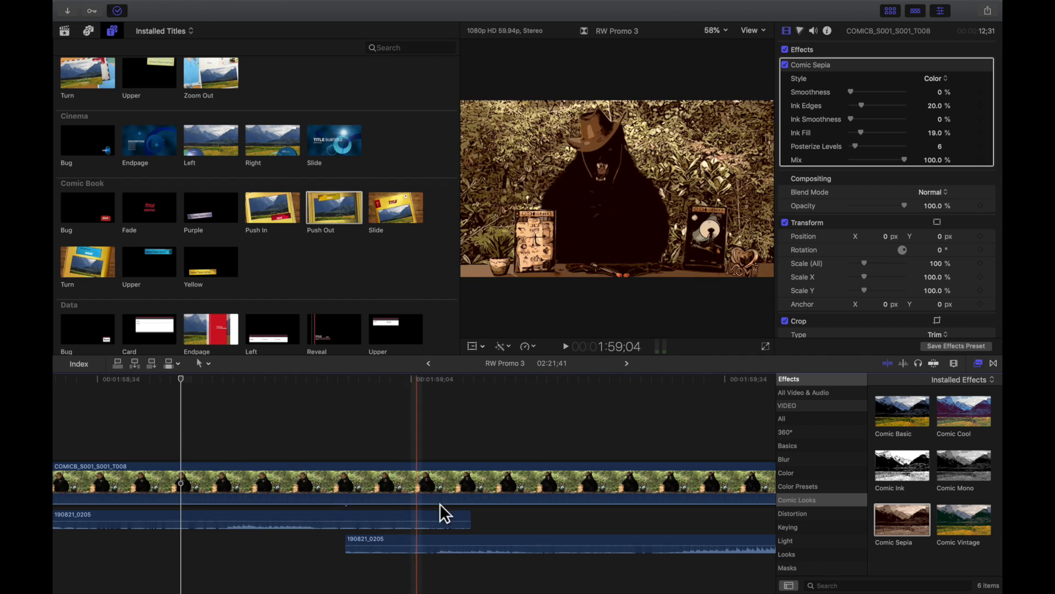
left_click_drag(469, 520, 154, 520)
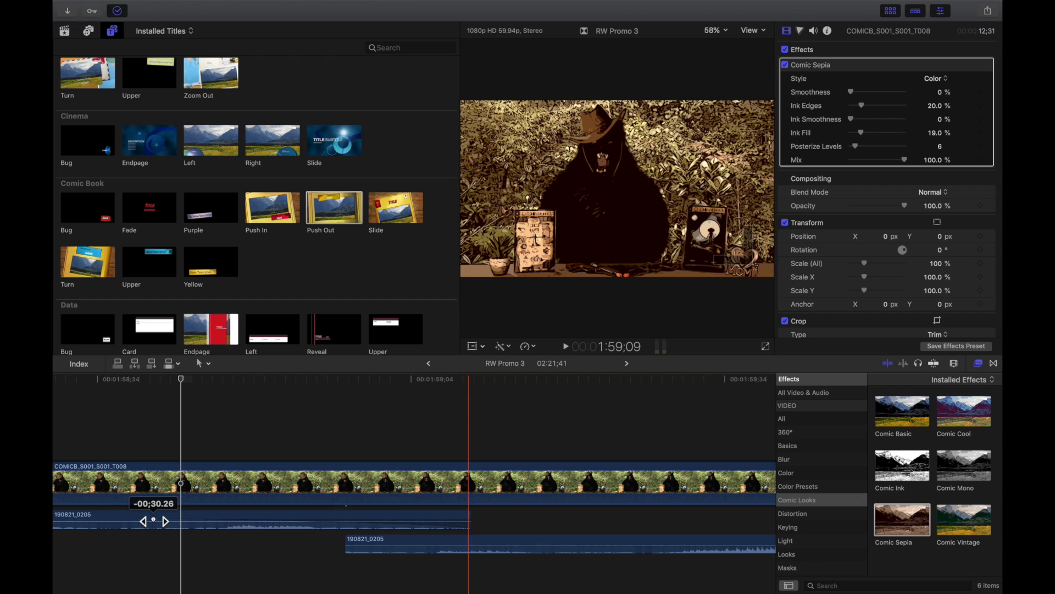
left_click_drag(156, 520, 157, 520)
left_click_drag(347, 544, 662, 544)
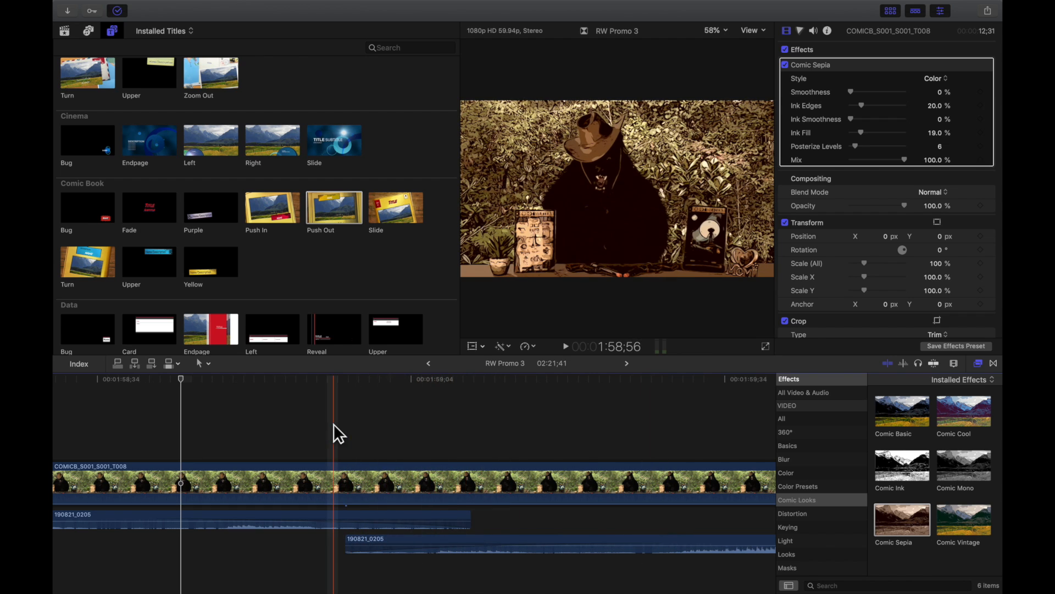
- Play back from 1:52;25 to about 1:58;25 to check the dissolve, the sepia look and the audio in that stretch
key("super+minus")
key("super+minus")
key("super+minus")
key("super+minus")
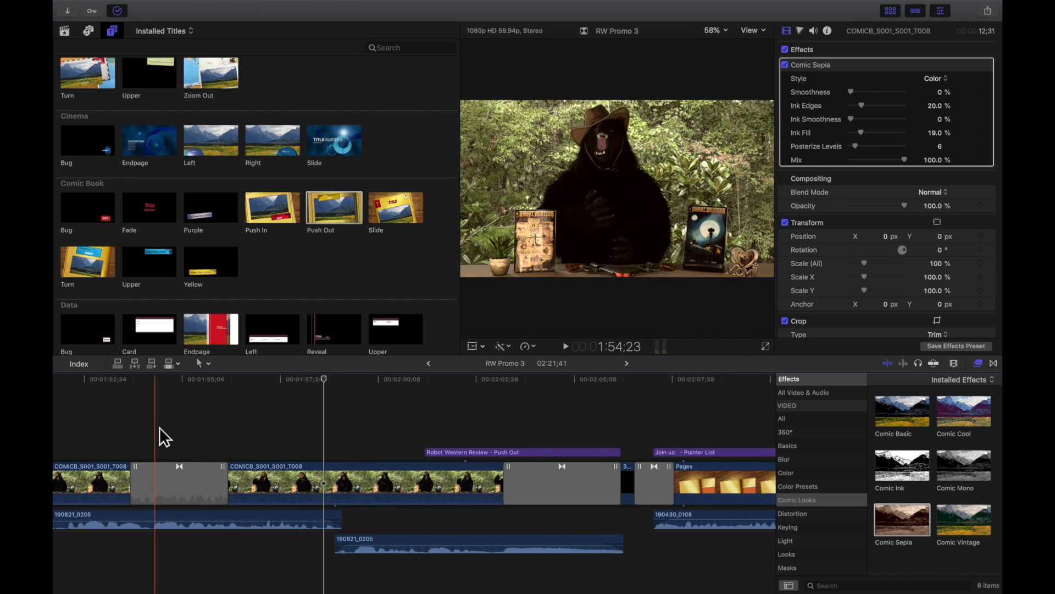
scroll(130, 419, "left", 4)
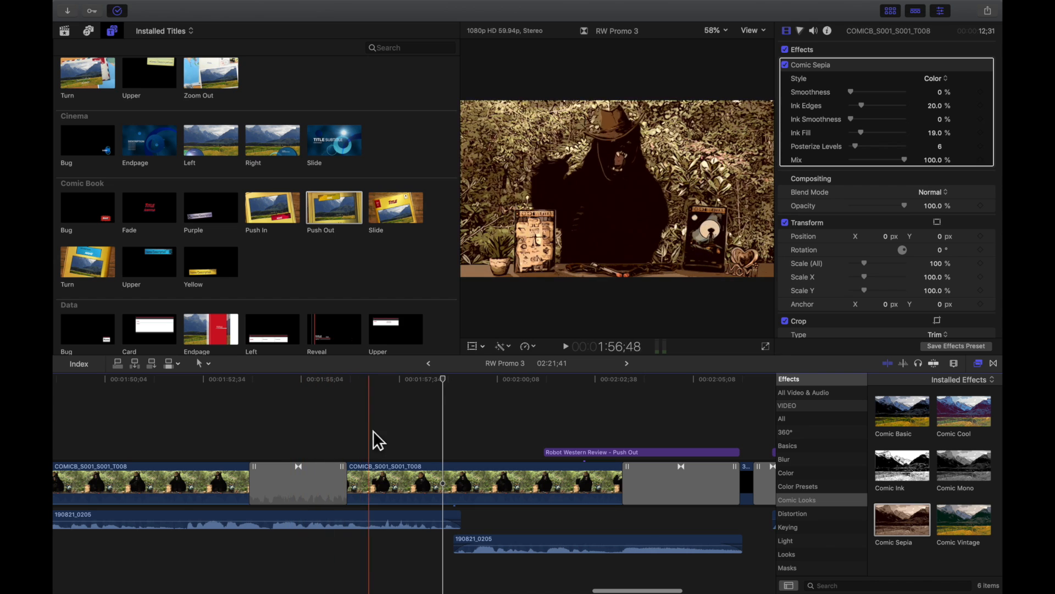
left_click(197, 413)
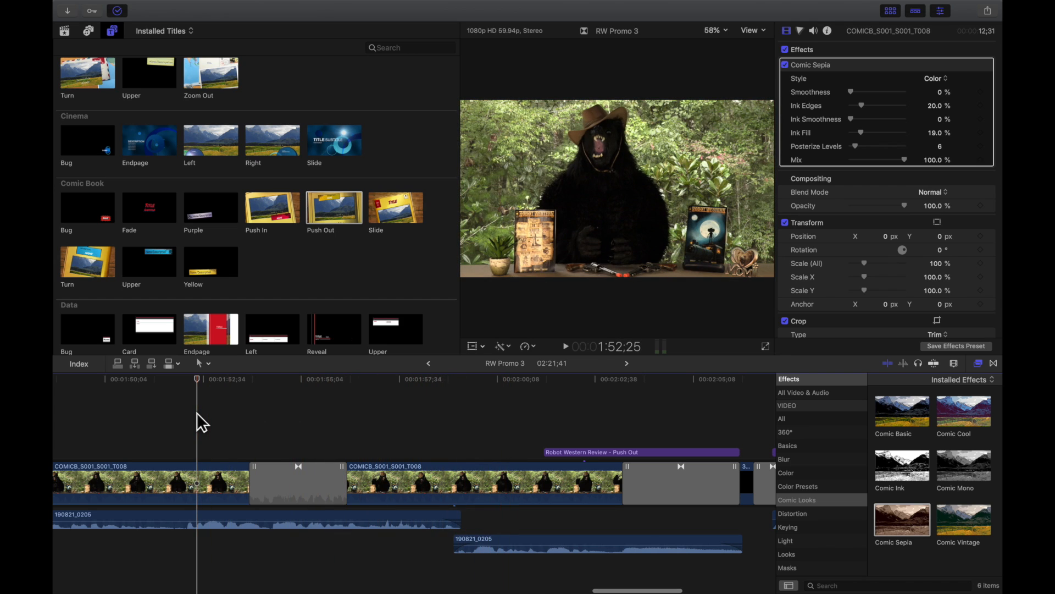
key("space")
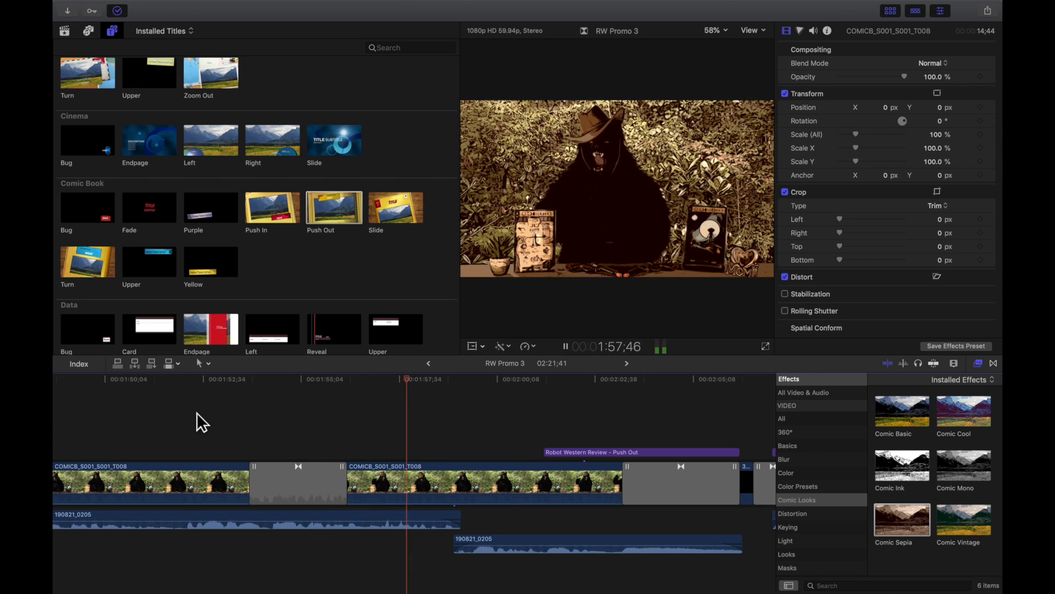
key("space")
- Skim through the whole RW Promo 3 timeline to review its clips, comic pages, effects, transitions and titles
key("super+minus")
key("super+minus")
key("super+minus")
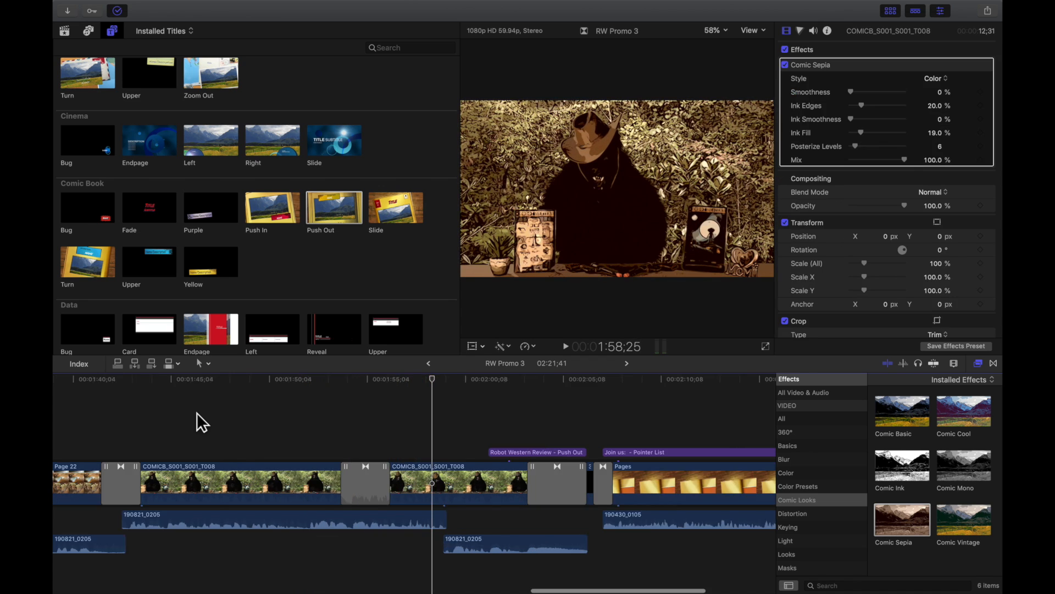
key("super+minus")
key("super+minus")
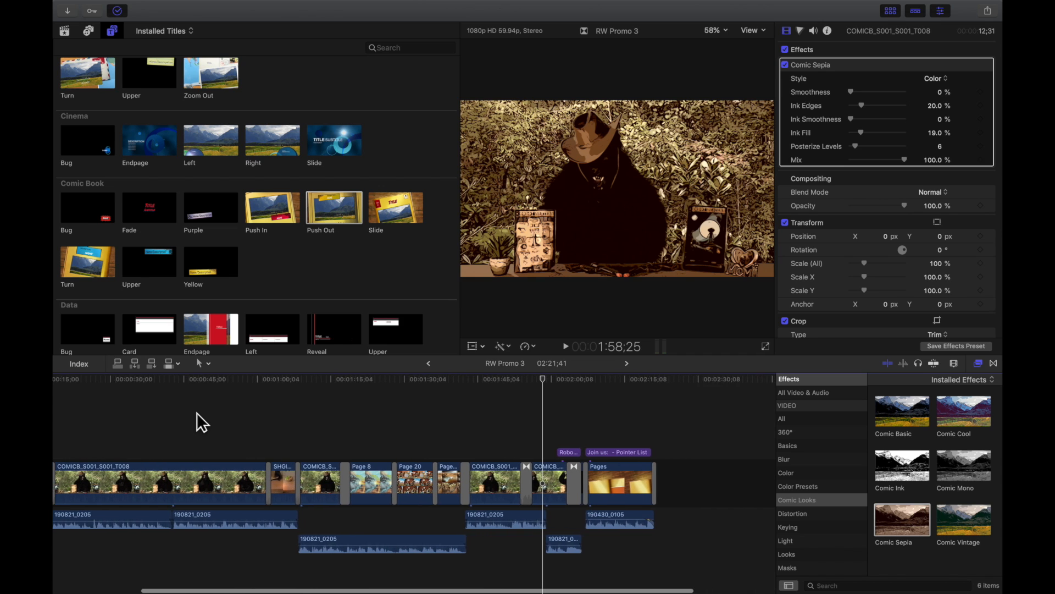
key("s")
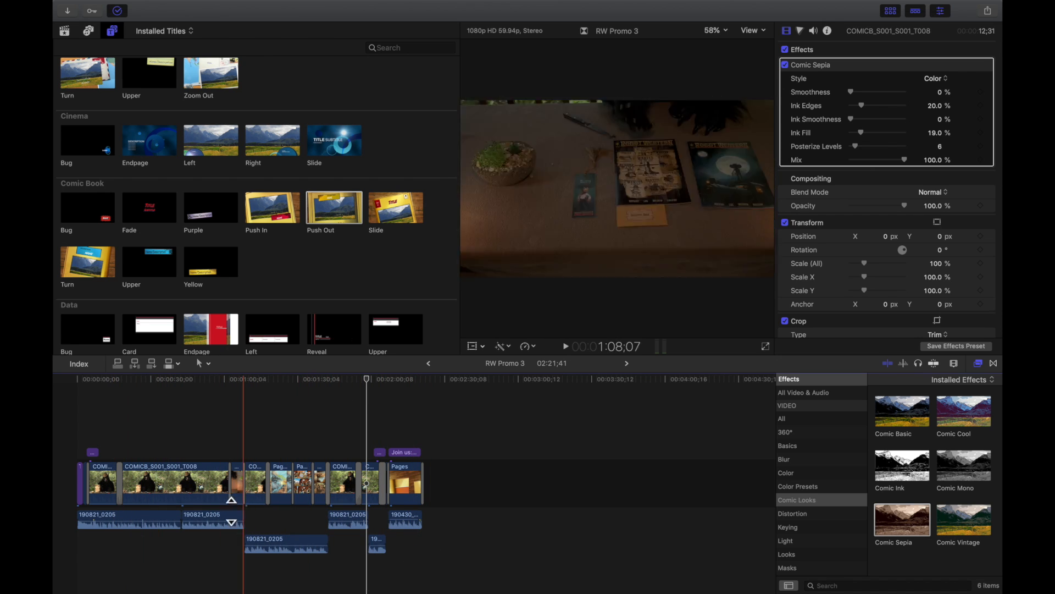
left_click(215, 430)
key("super+equal")
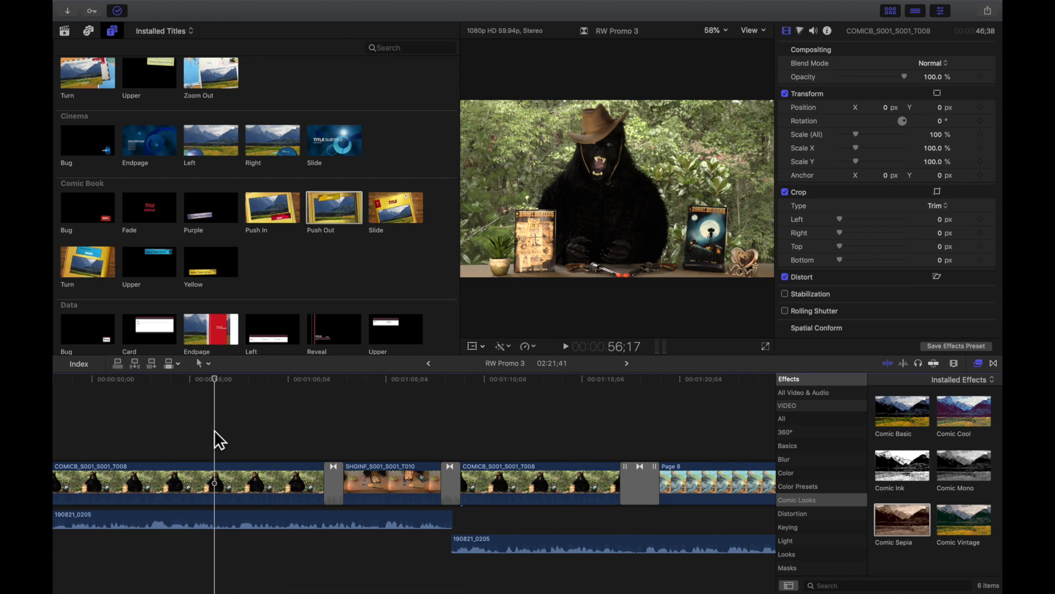
scroll(214, 430, "right", 5)
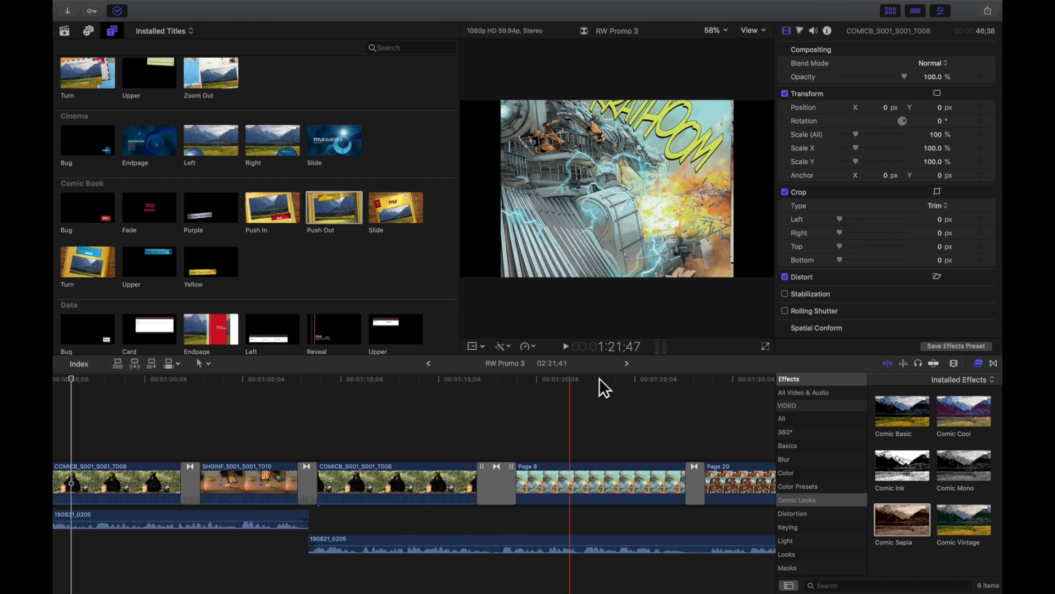
scroll(616, 421, "right", 10)
scroll(615, 421, "left", 2)
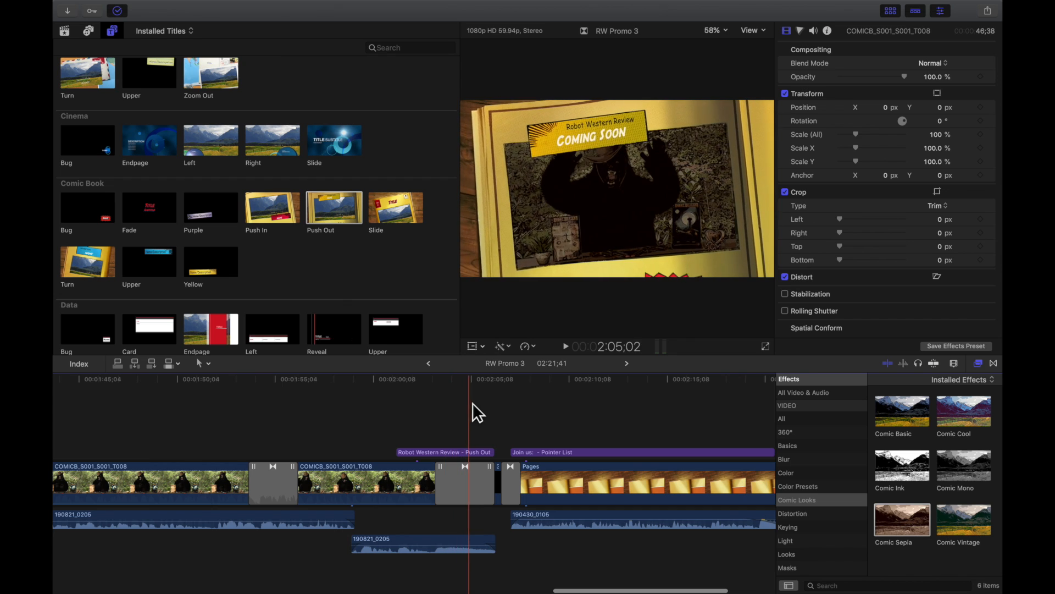
scroll(253, 402, "left", 10)
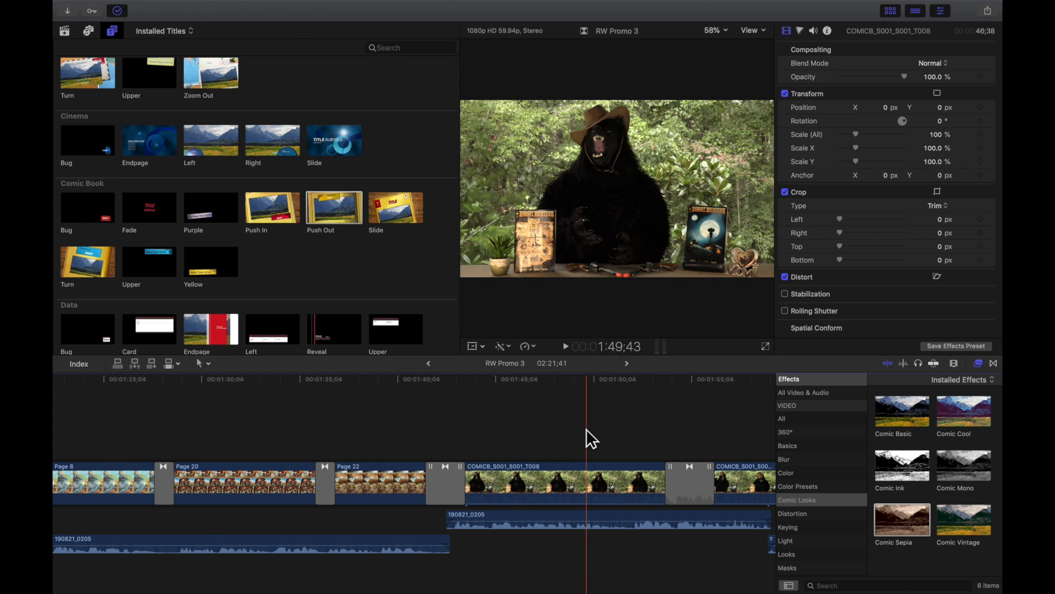
key("shift+z")
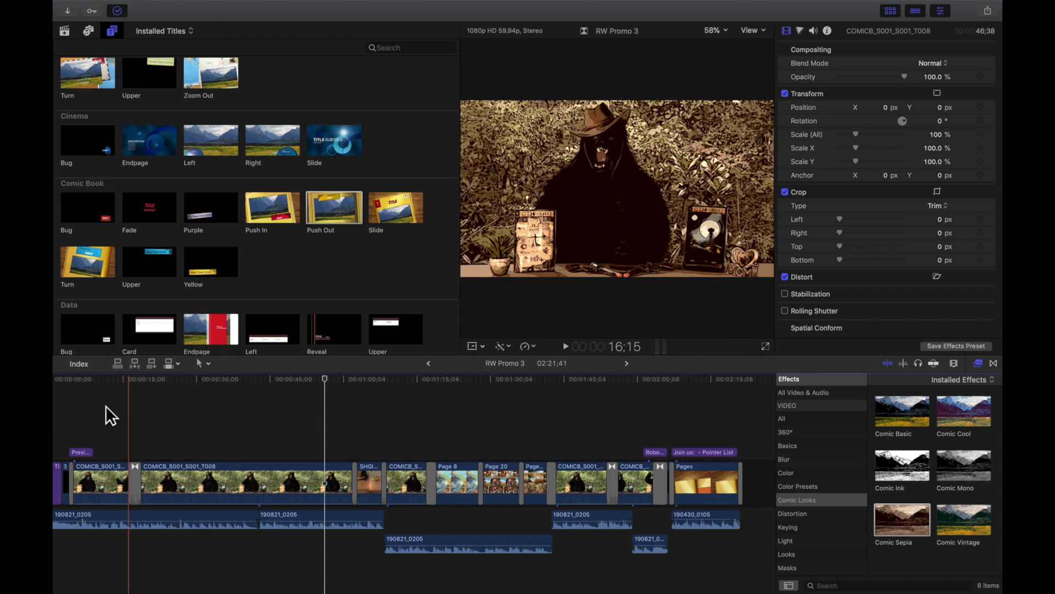
scroll(88, 407, "left", 3)
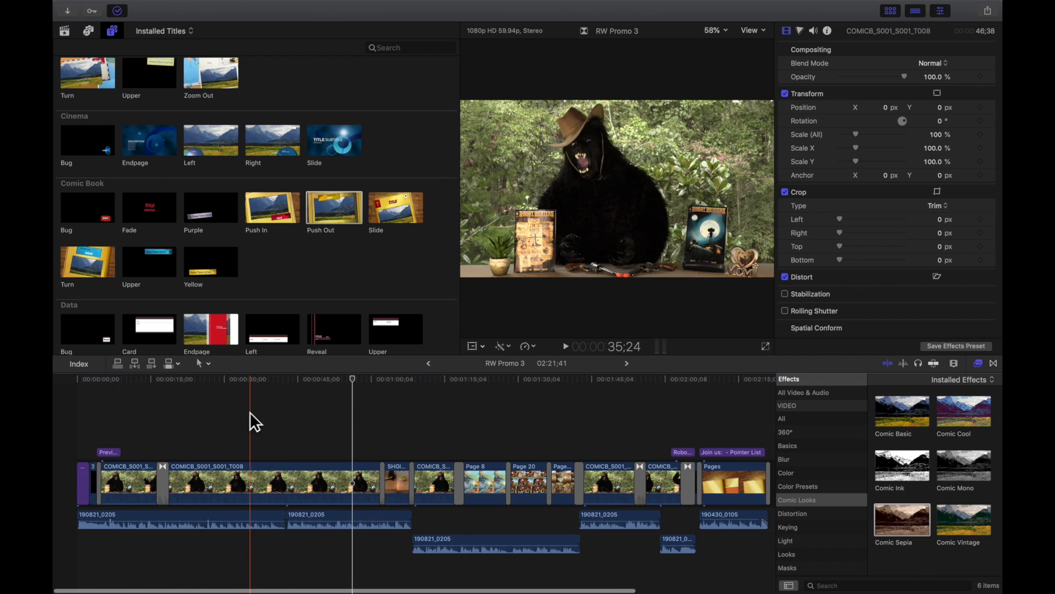